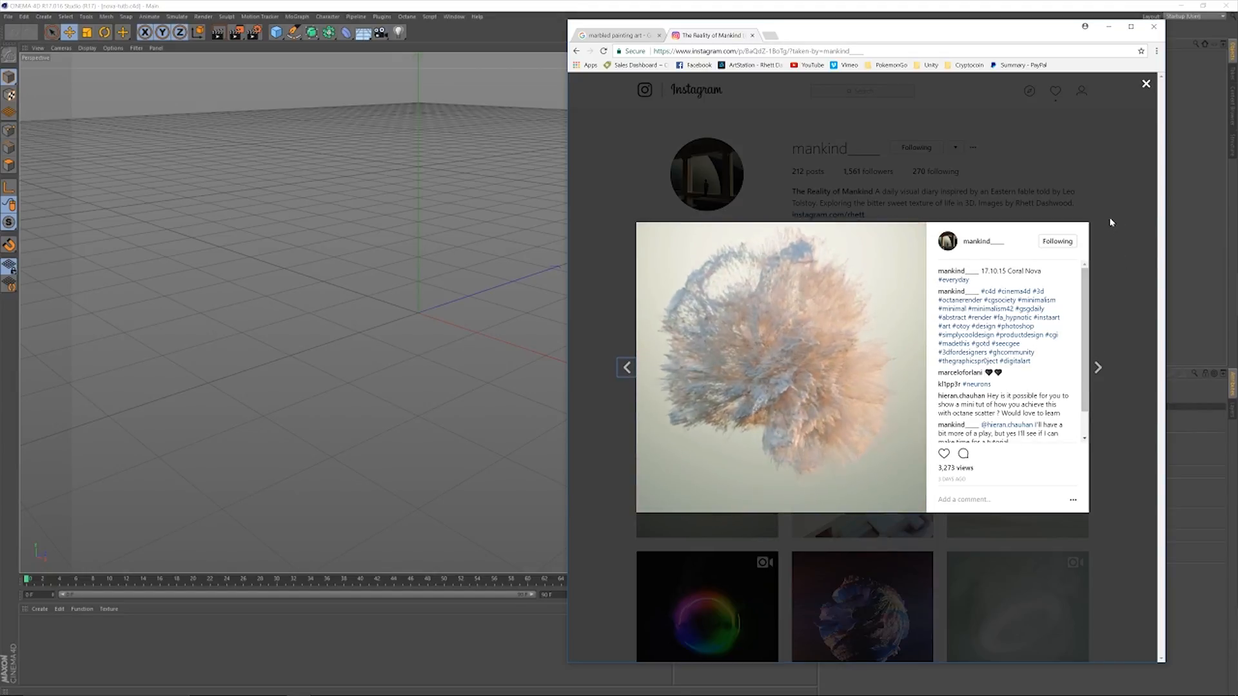
Switch from the browser reference to Cinema 4D and add a sphere primitive to the empty scene.
left_click(1125, 232)
left_click(1190, 191)
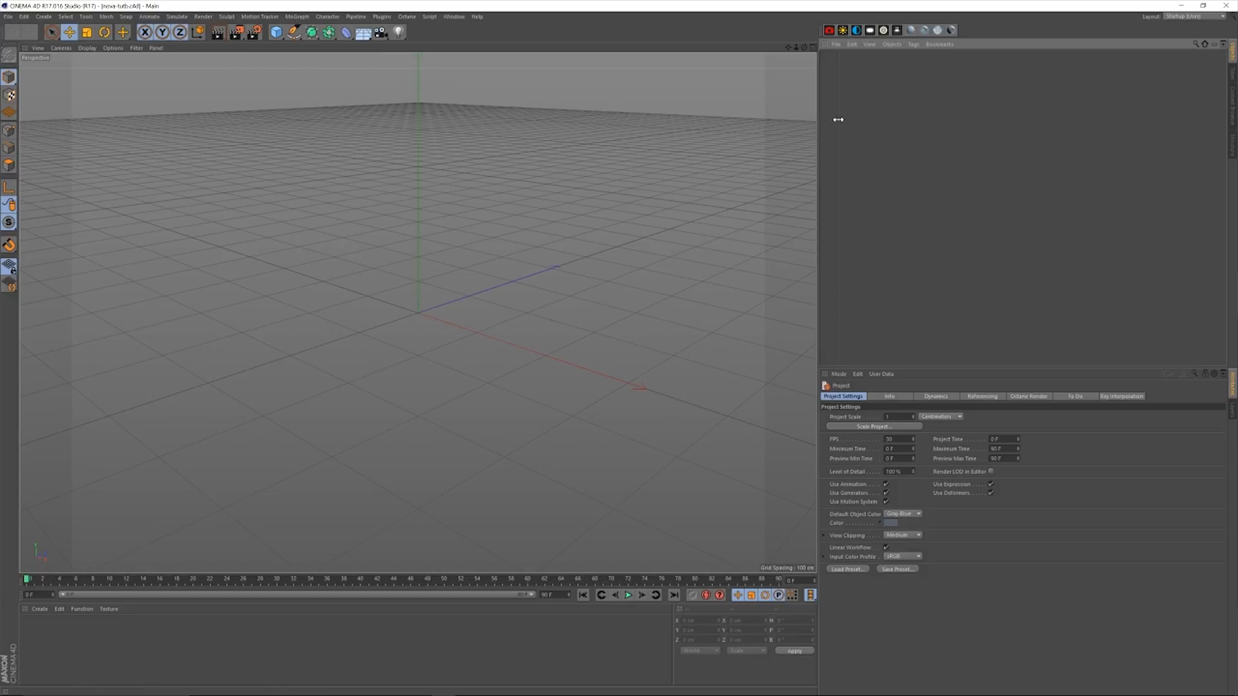
left_click(276, 32)
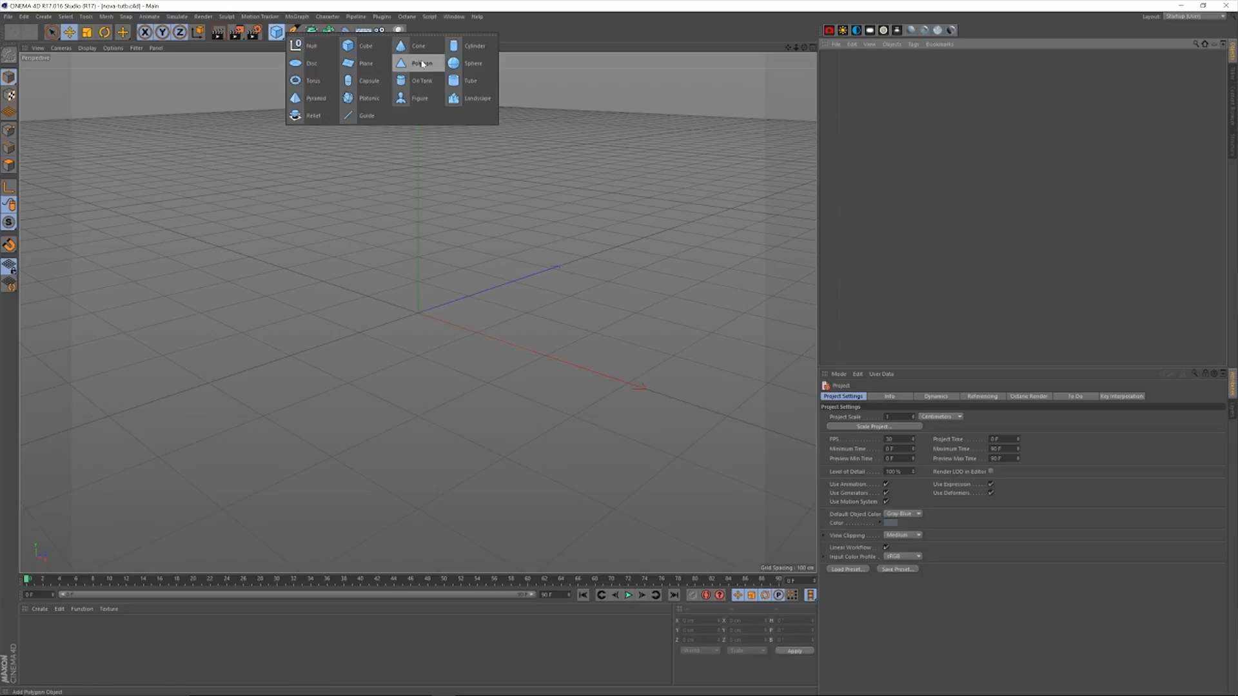
left_click(472, 64)
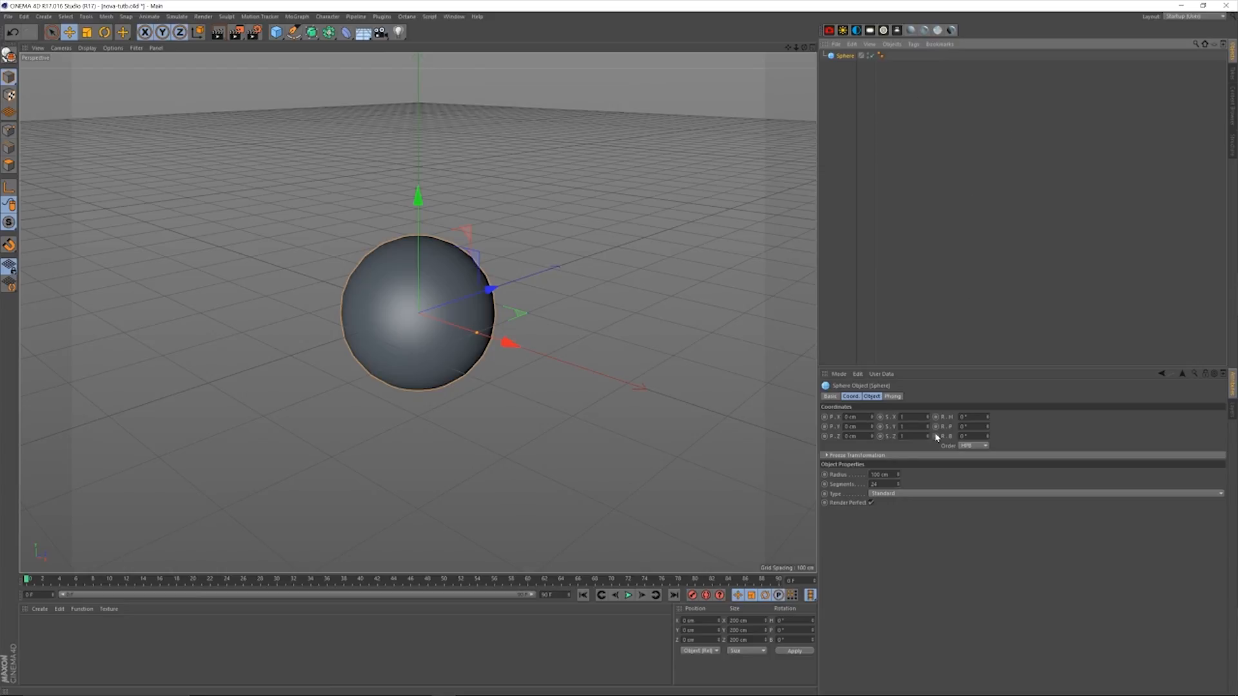
Turn off Render Perfect for the sphere, and set its radius to 50 cm and its segments to 48.
left_click(871, 502)
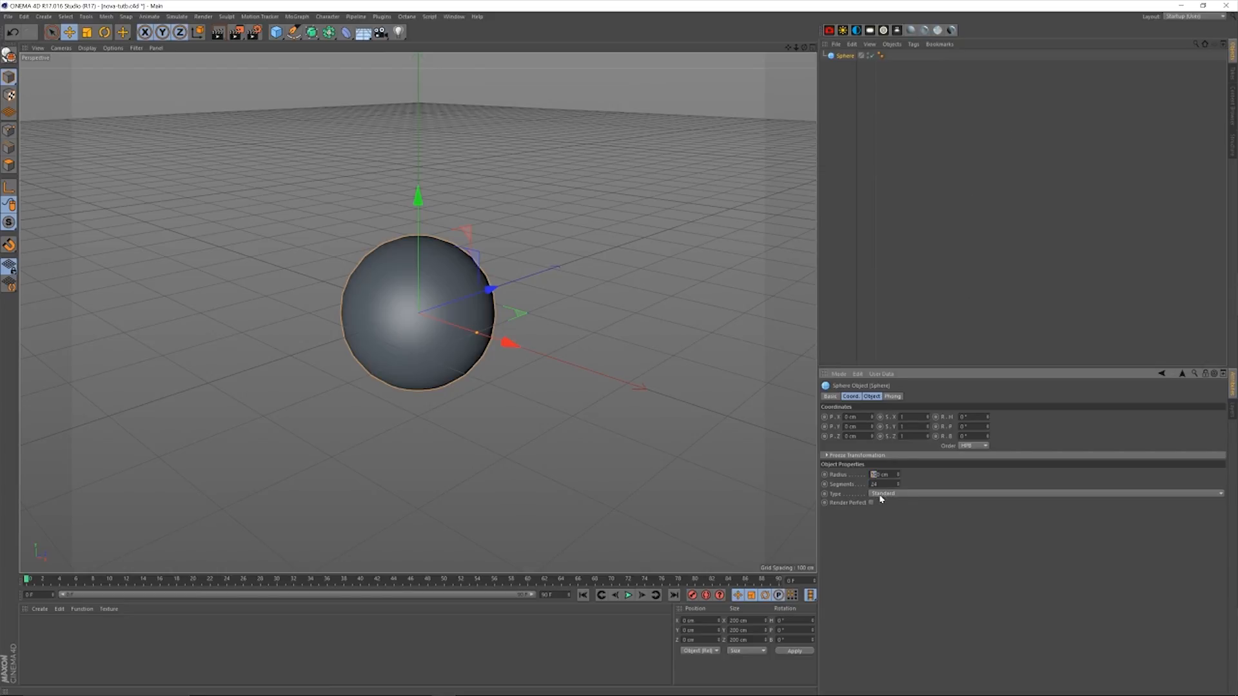
type("50")
key("Return")
key("Tab")
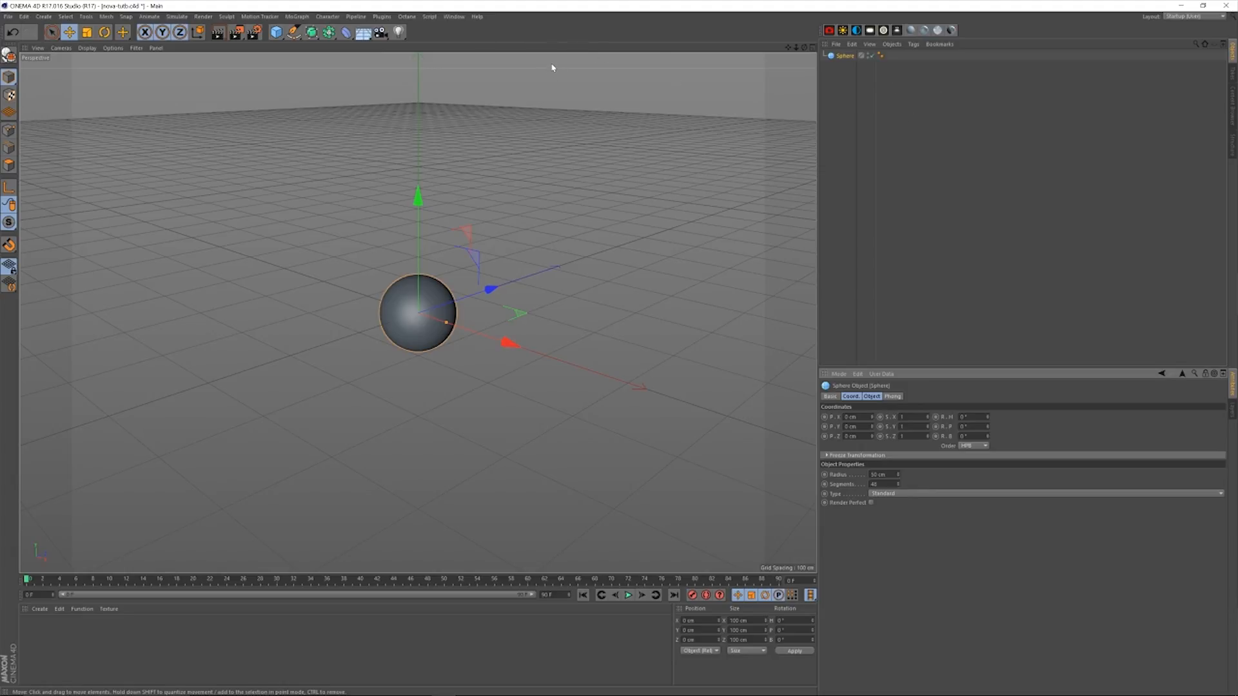
Switch to the four-view layout and add an Octane camera to the scene.
key("F5")
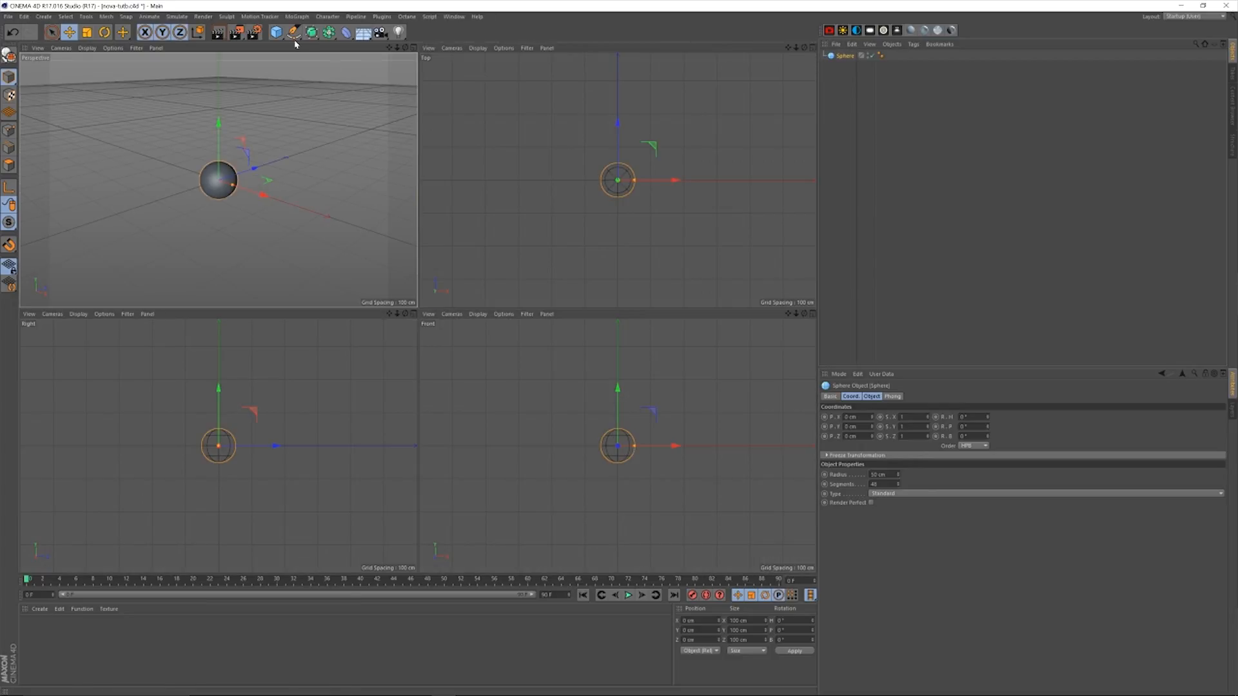
left_click(830, 32)
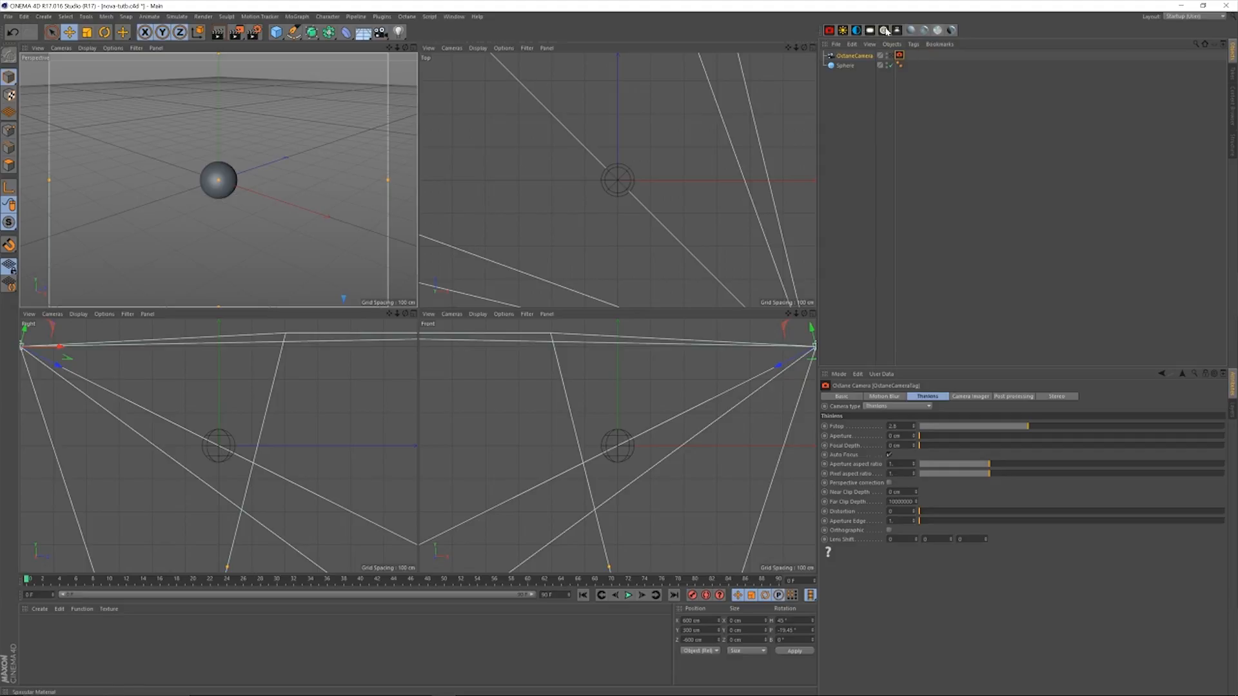
Open the Octane Live Viewer window, start the live render and place the window over the upper-right viewport.
left_click(451, 16)
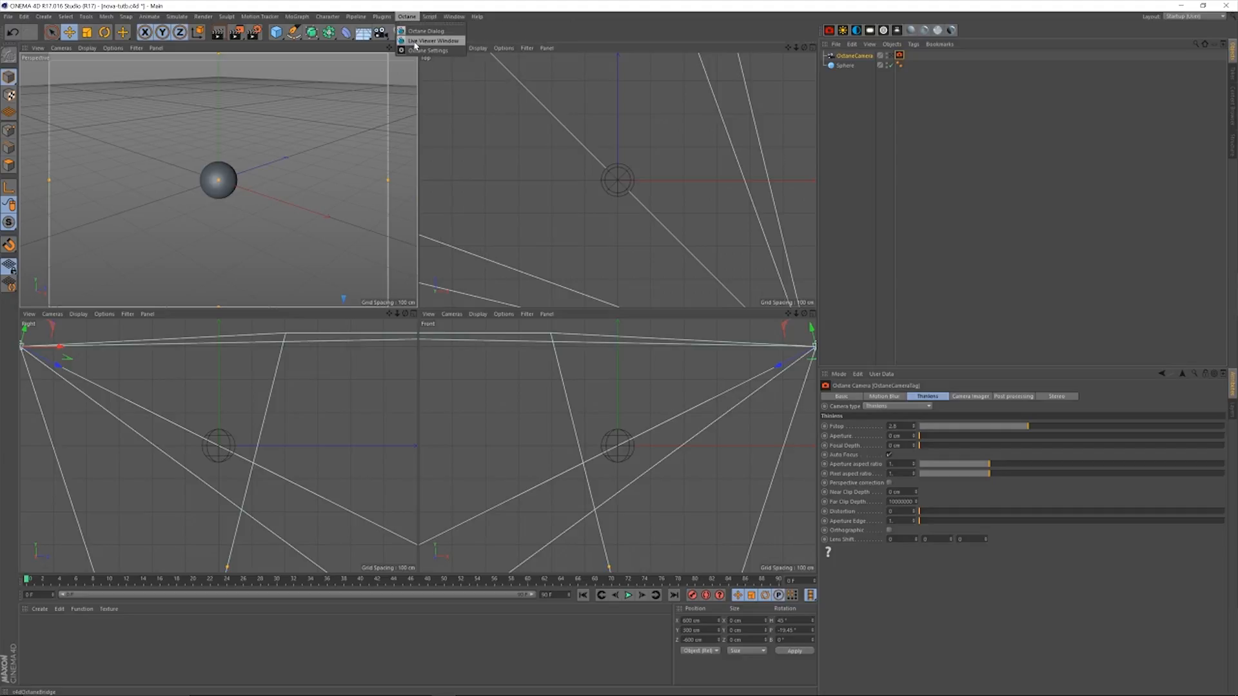
left_click(412, 43)
left_click_drag(423, 190, 558, 110)
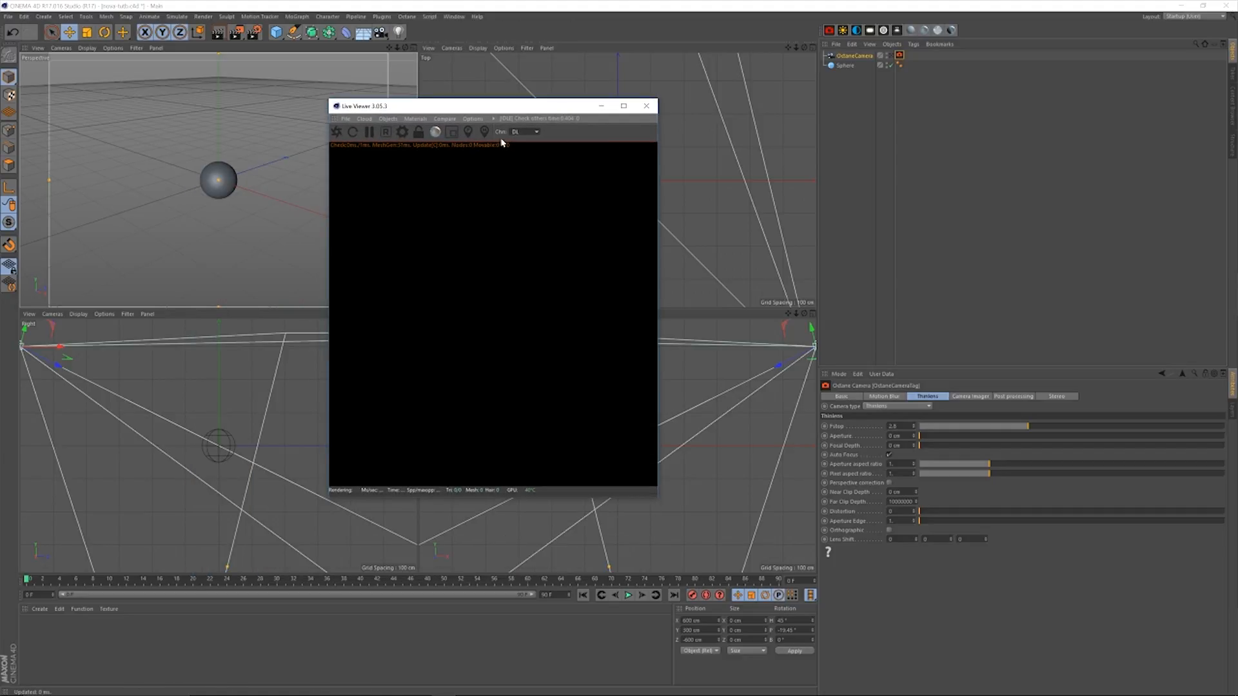
left_click(409, 120)
mouse_move(389, 121)
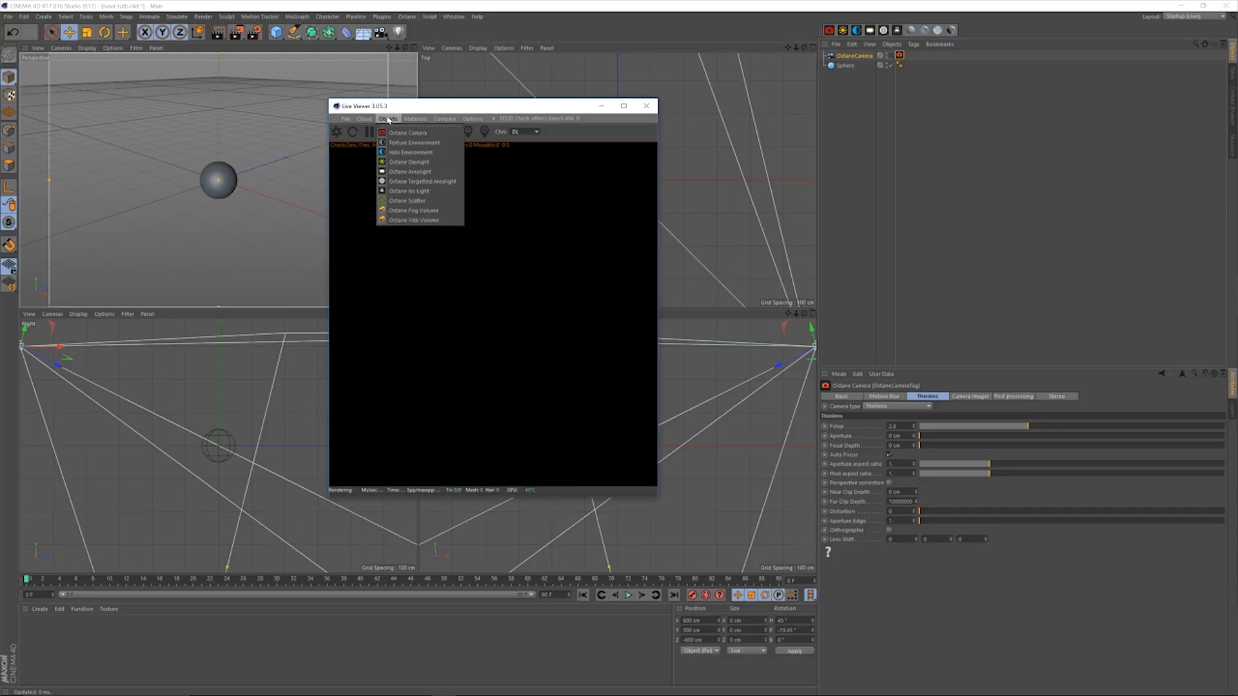
left_click(421, 109)
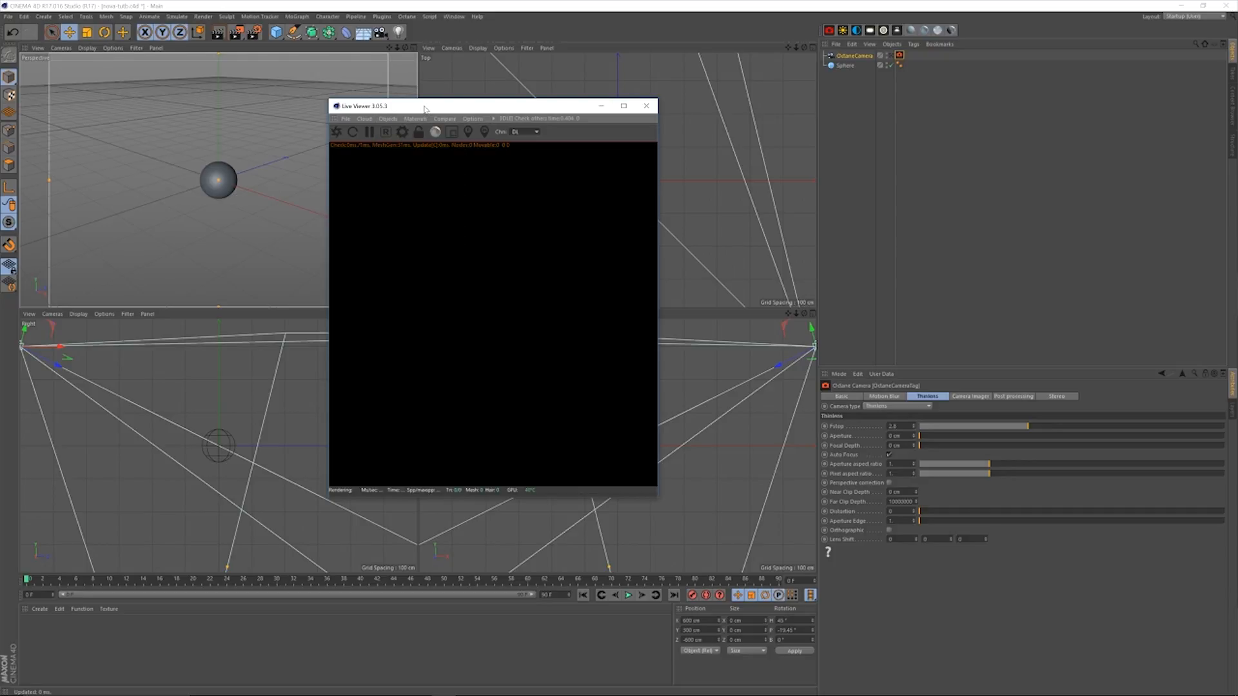
left_click_drag(427, 109, 433, 98)
left_click_drag(523, 98, 539, 97)
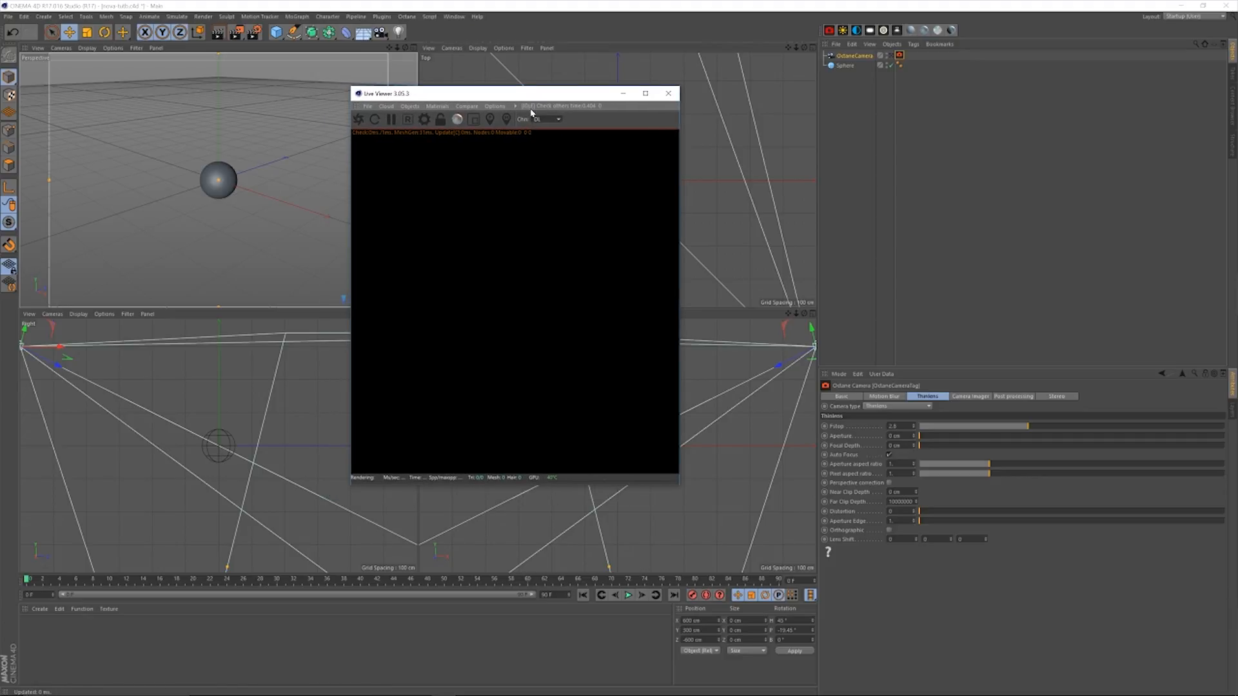
left_click(362, 120)
left_click_drag(426, 93, 444, 75)
left_click_drag(588, 75, 653, 72)
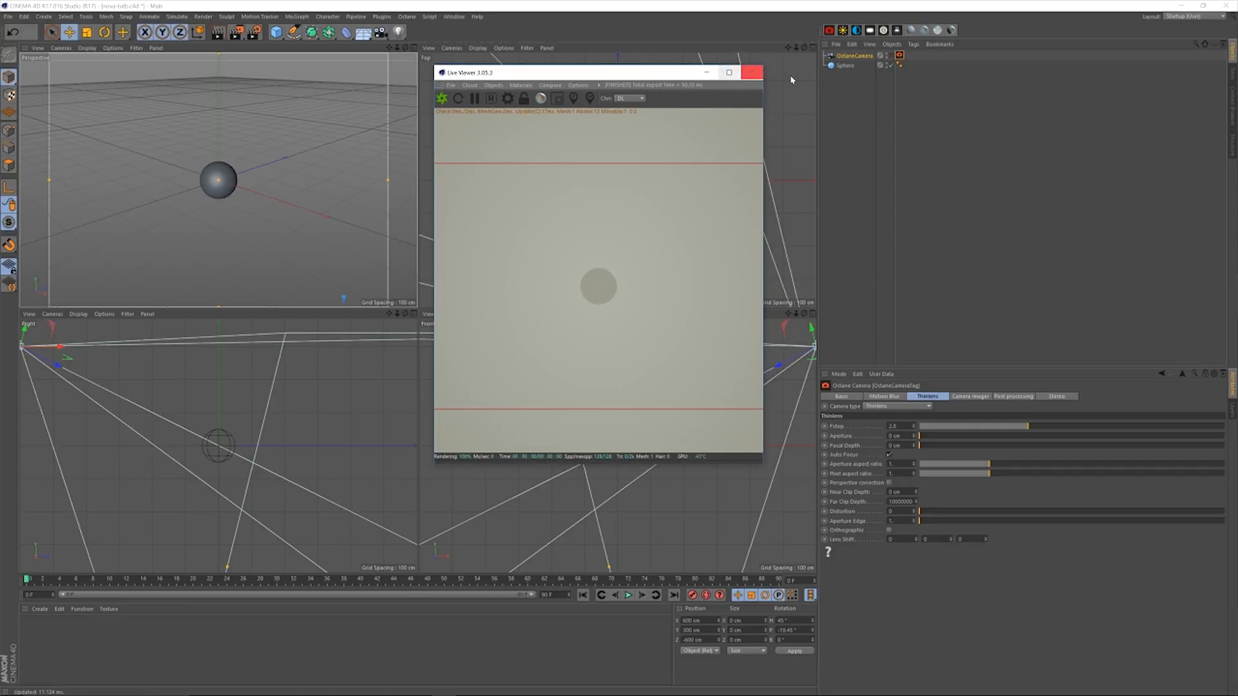
Look through the Octane camera and set its X position to 0 cm.
left_click(891, 56)
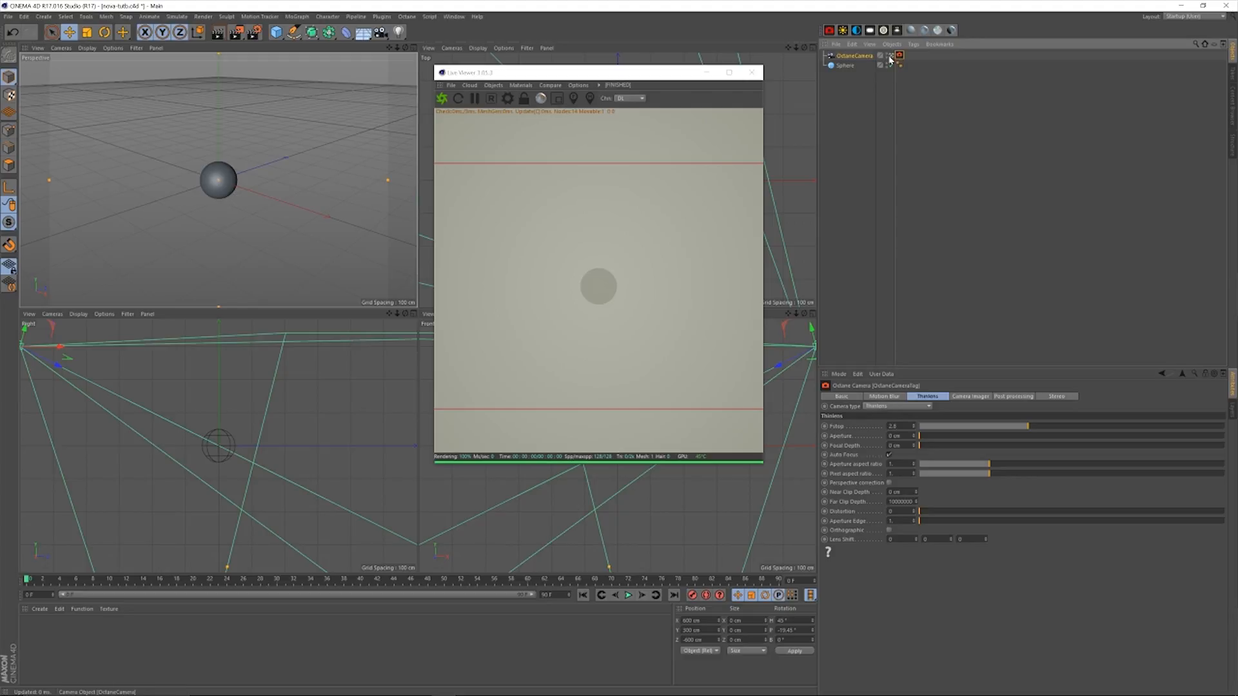
left_click(863, 56)
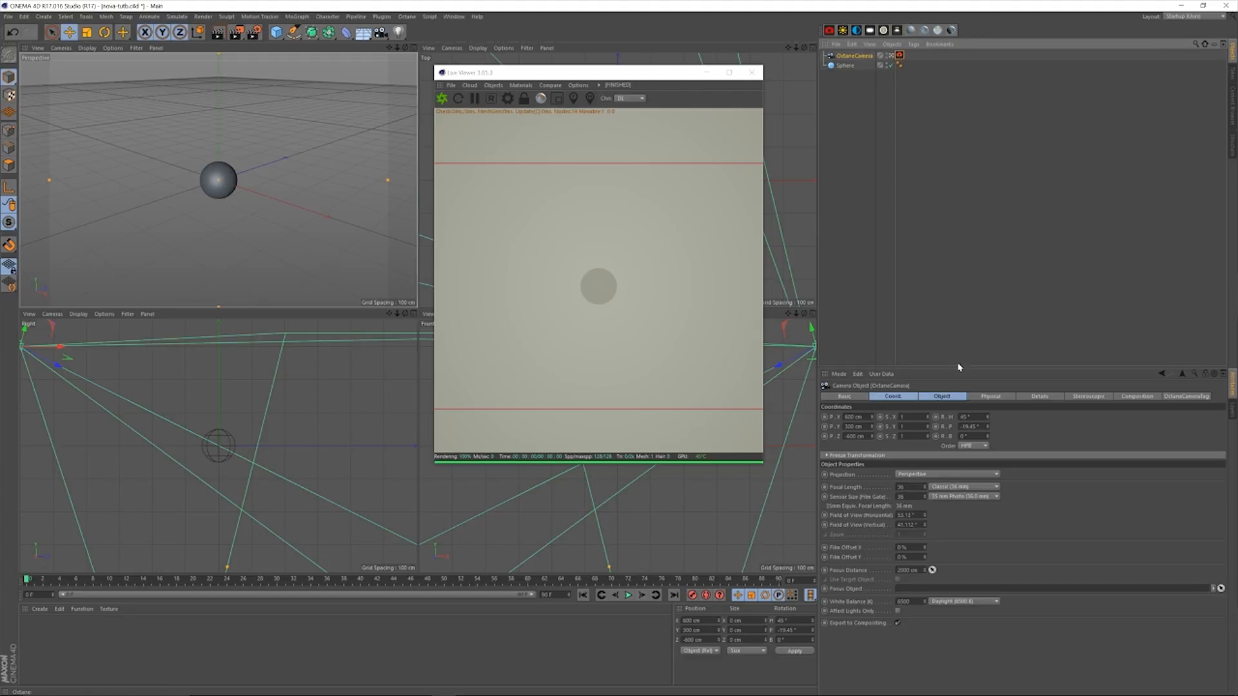
double_click(853, 417)
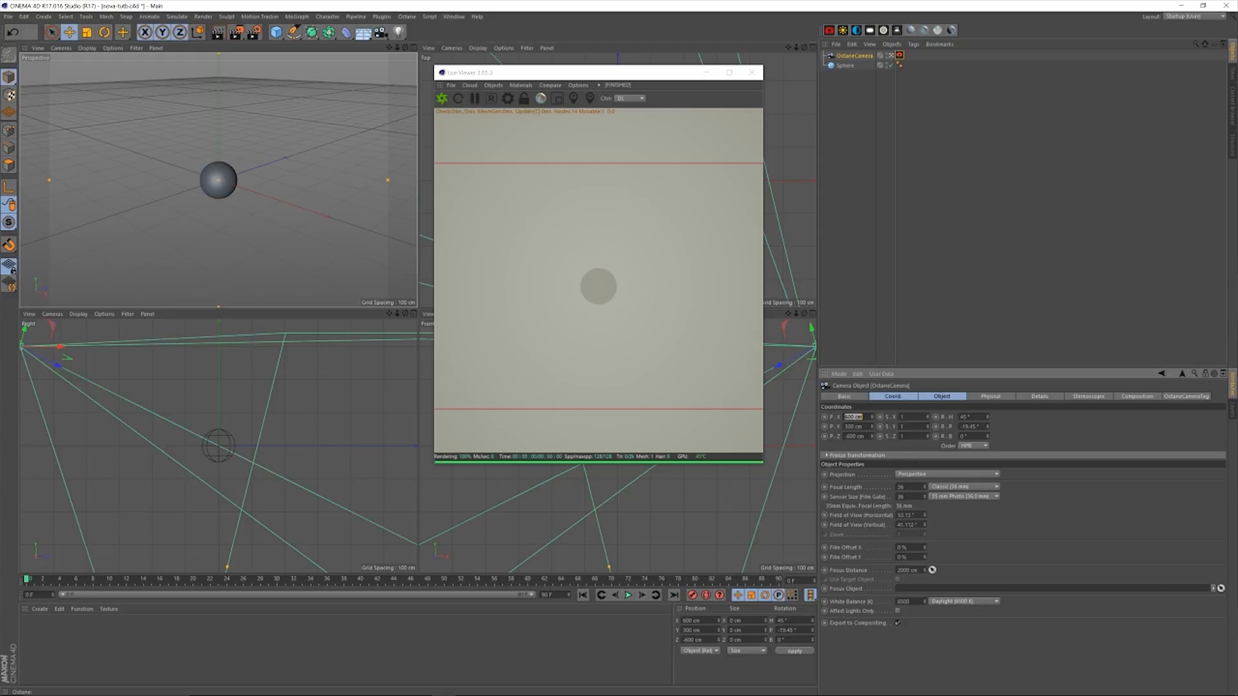
type("0")
key("Return")
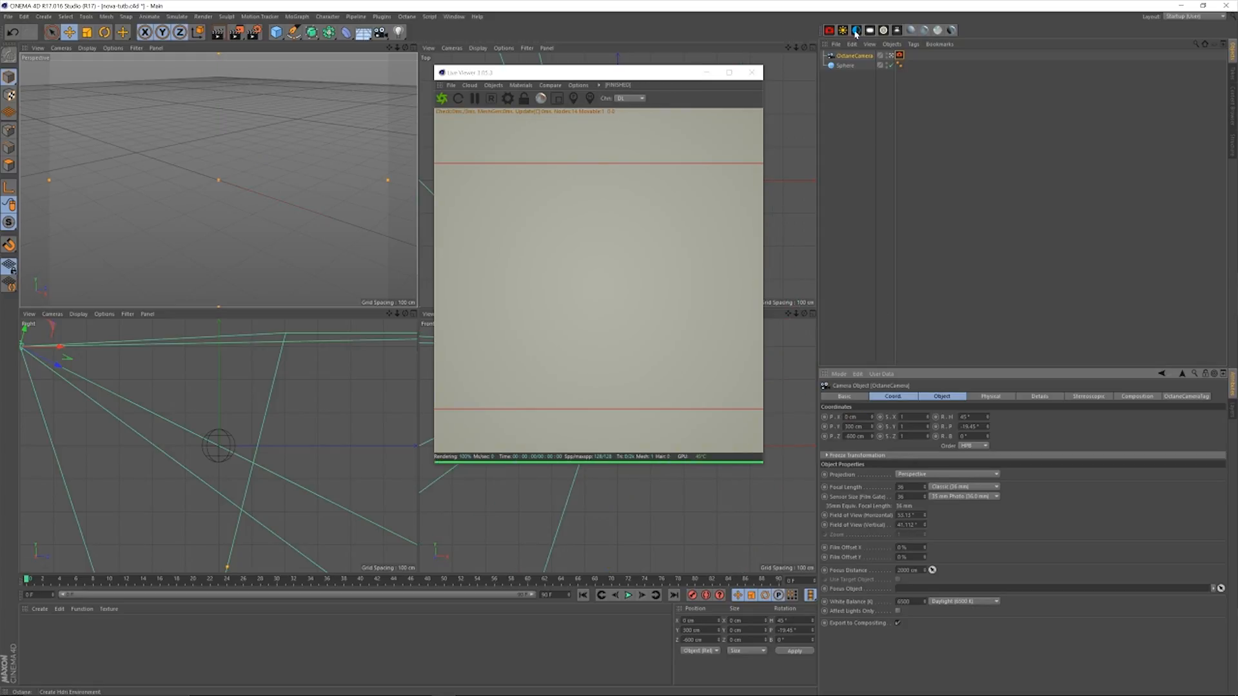
Add an Octane daylight to the scene and show its coordinates.
left_click(843, 31)
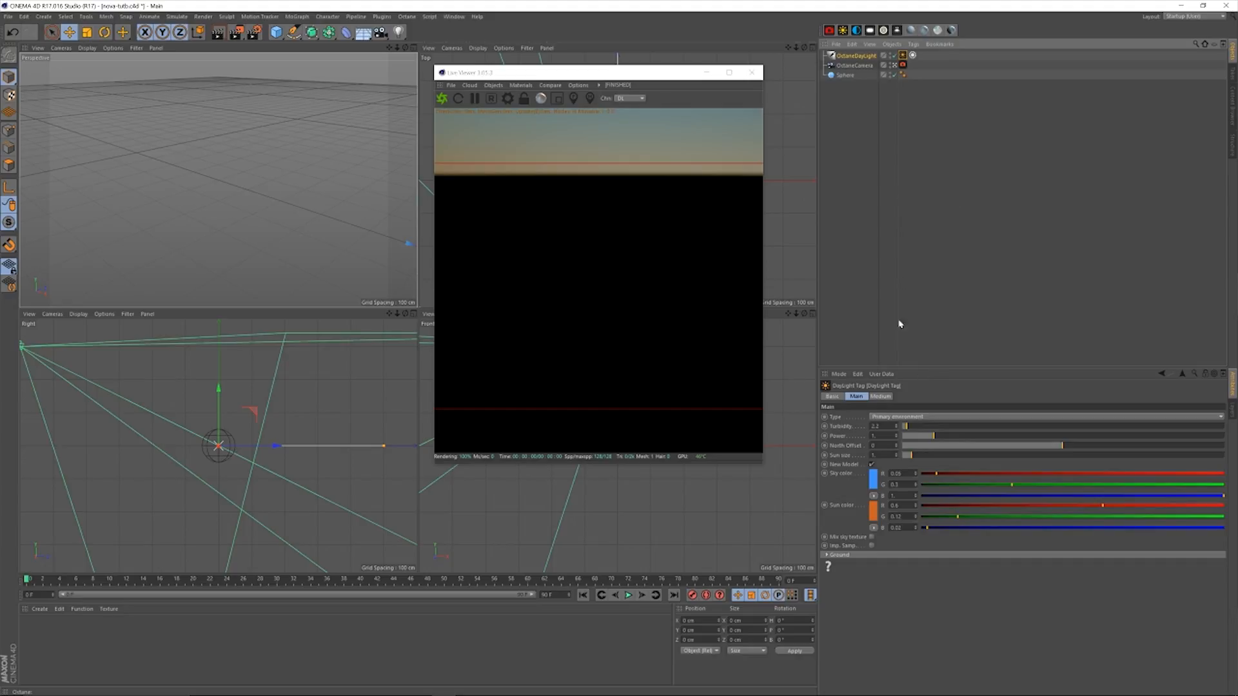
left_click(860, 56)
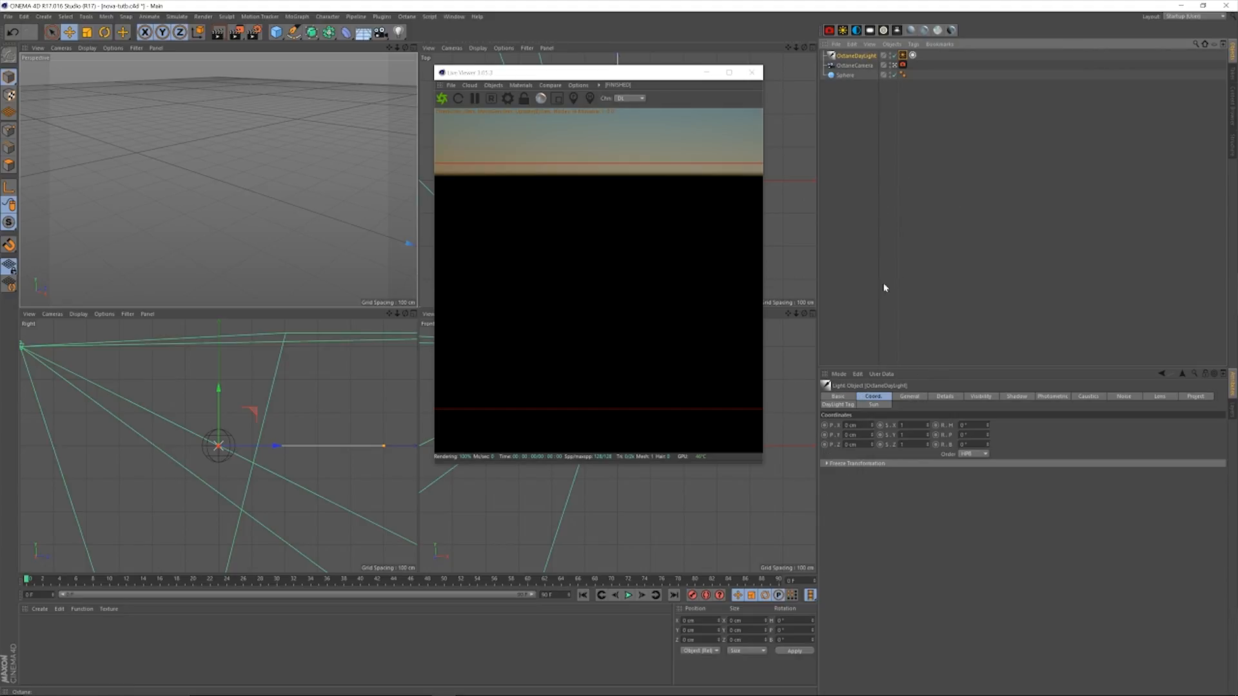
Set the Octane camera's Y position, heading and pitch to 0 and its Z position to -1000 cm.
left_click(853, 65)
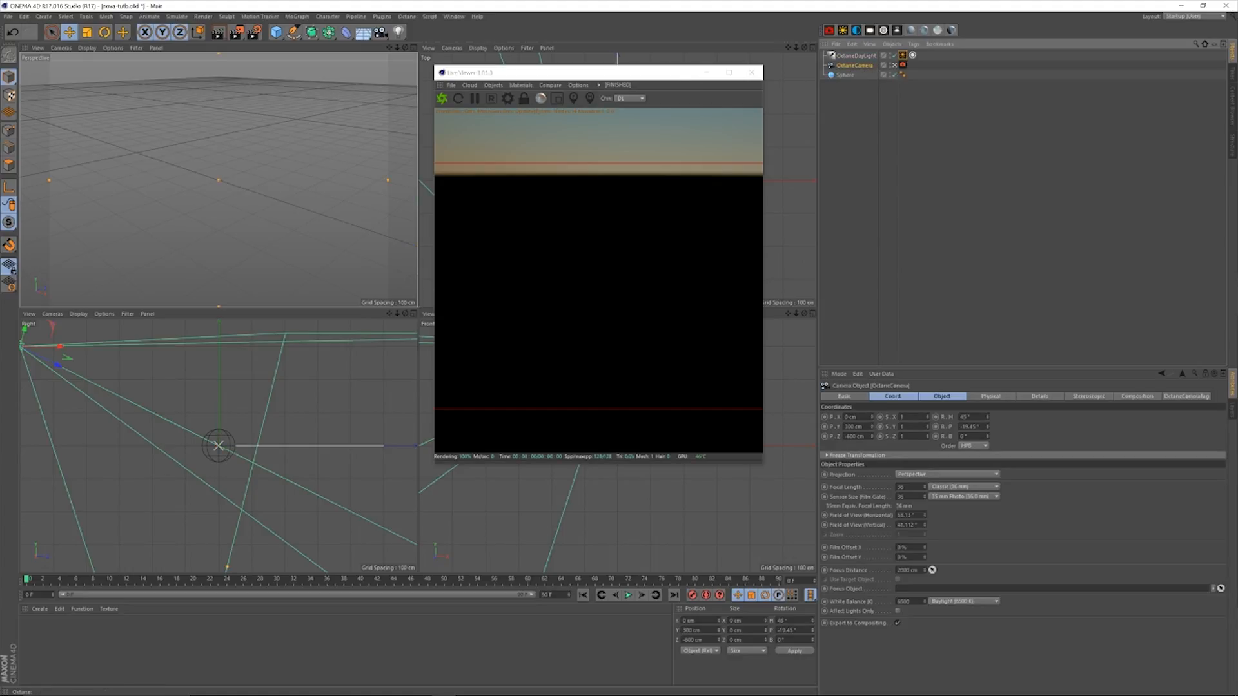
double_click(853, 427)
type("0")
double_click(965, 417)
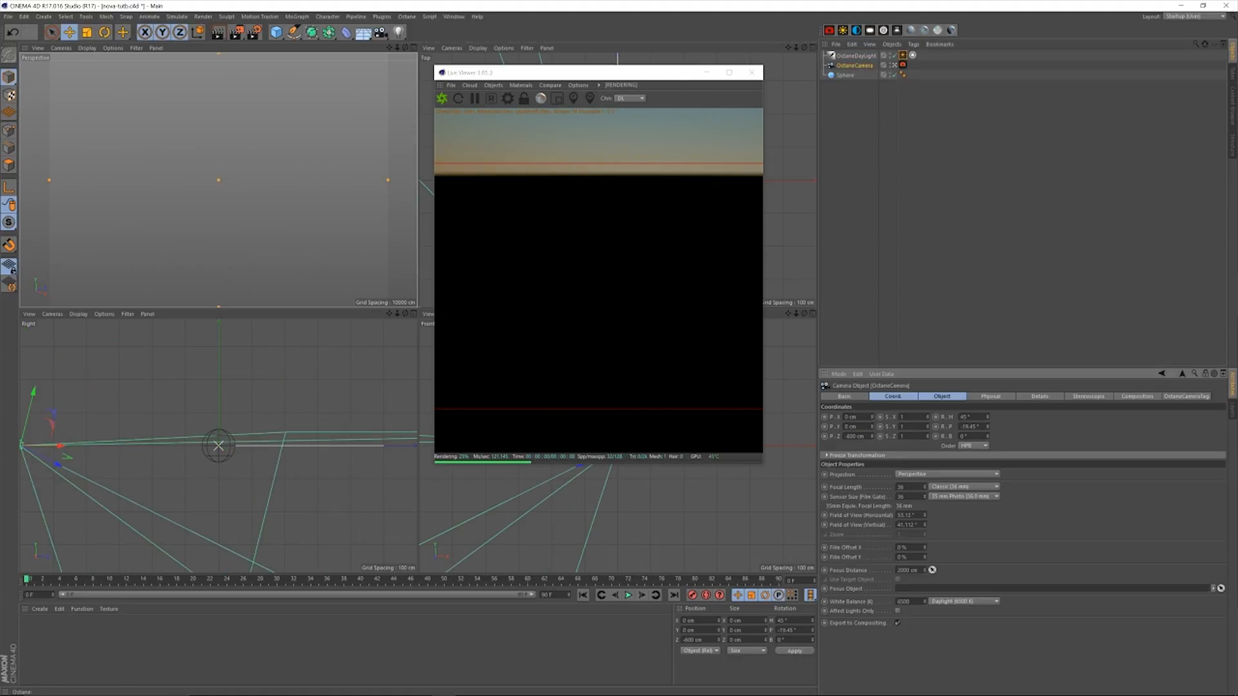
type("0")
double_click(969, 426)
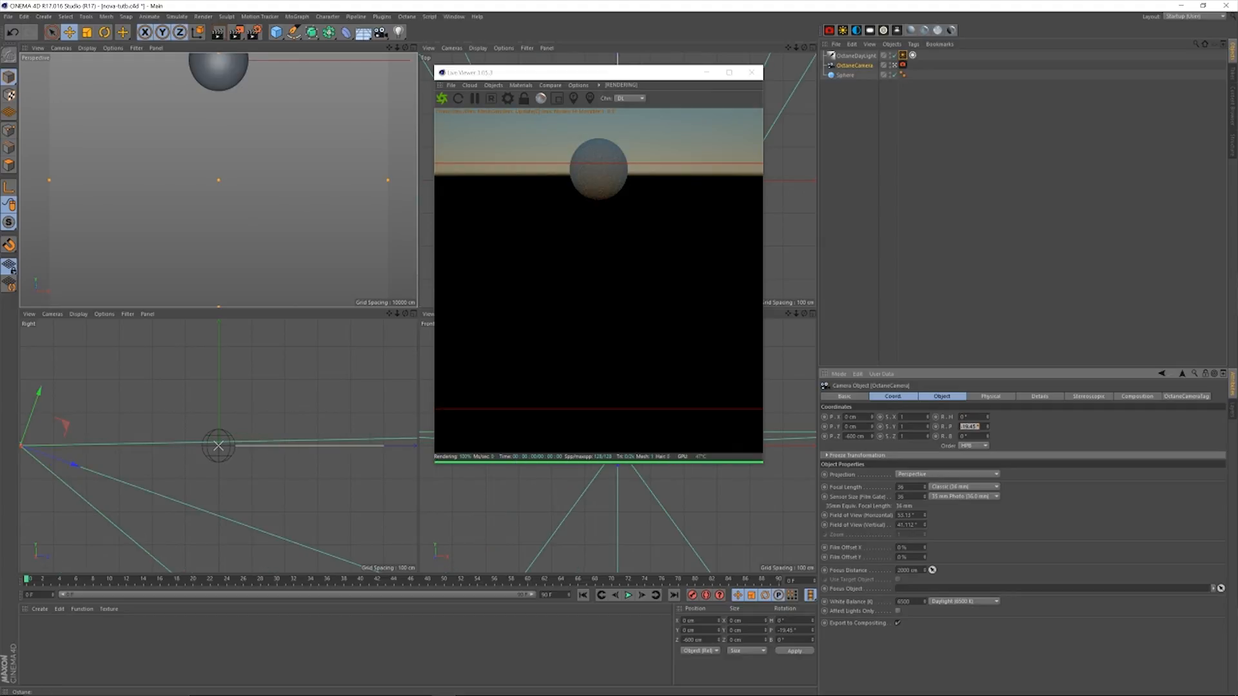
type("0")
key("Return")
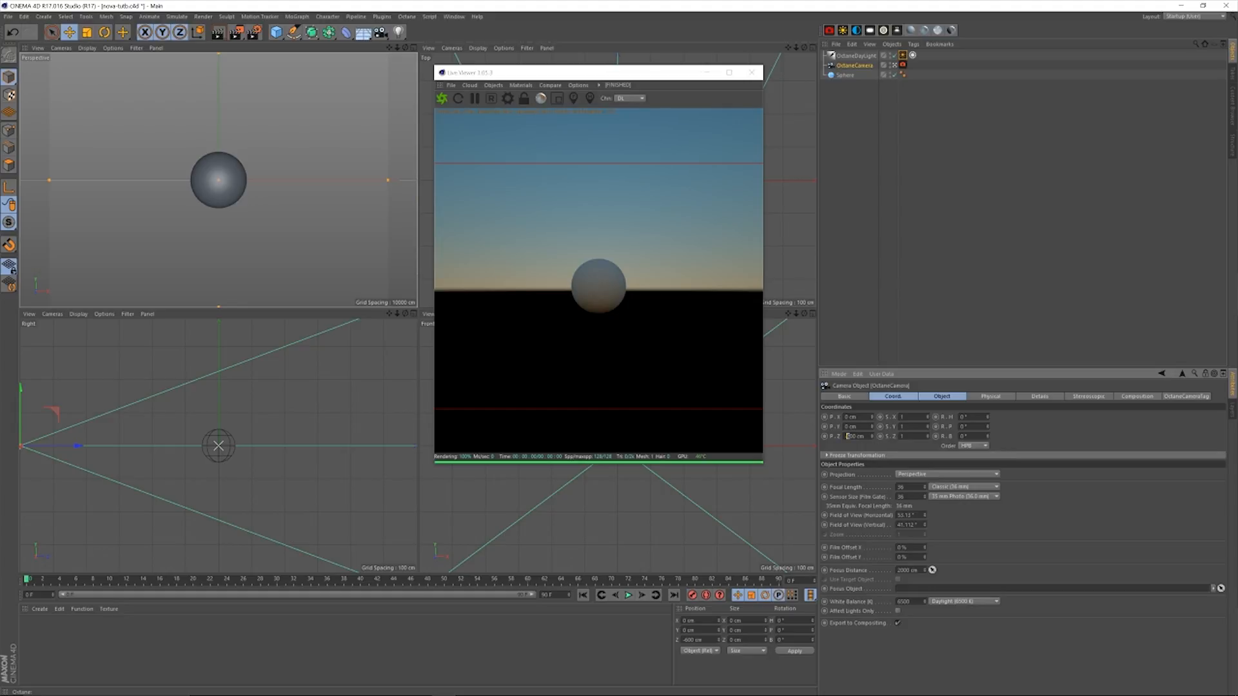
type("0")
key("Return")
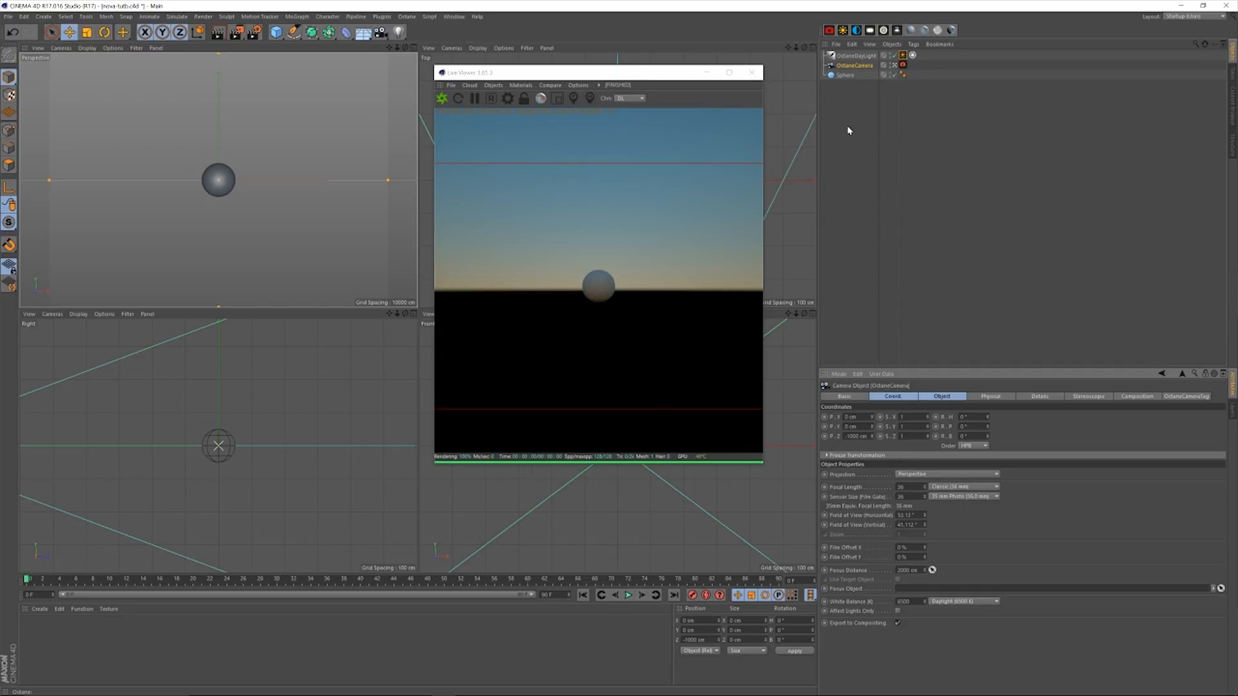
Disable saving in the render settings and choose Octane Renderer as the renderer.
left_click(258, 34)
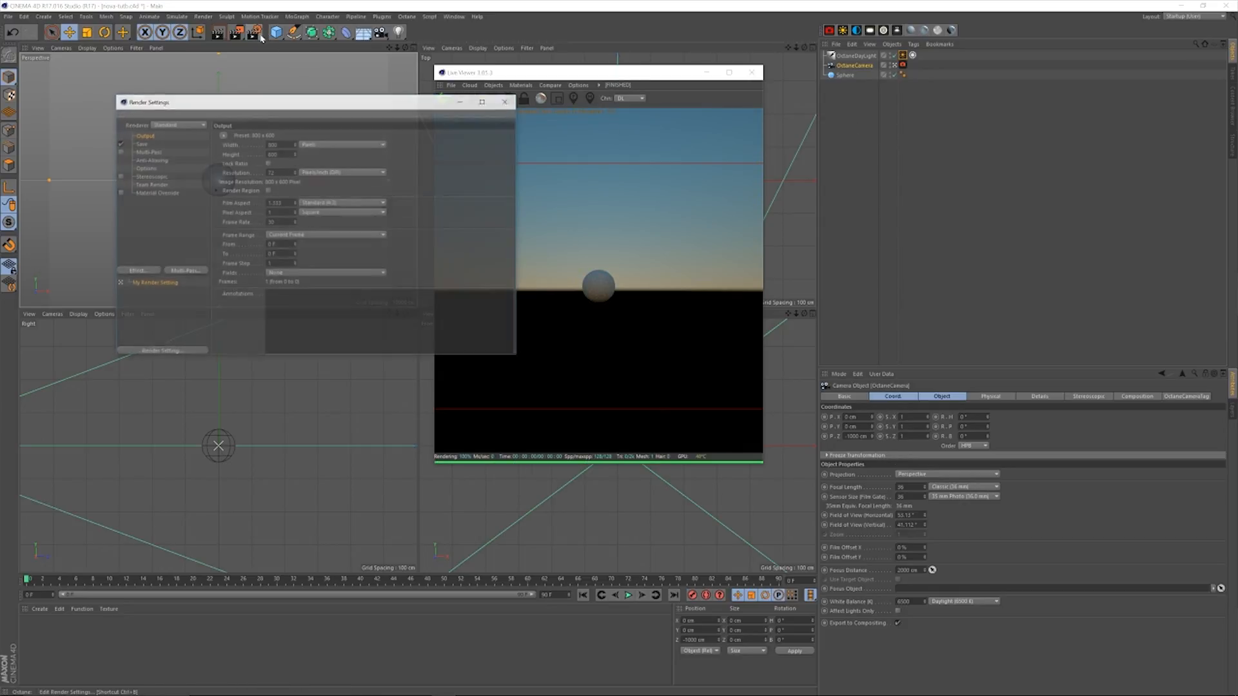
left_click(121, 144)
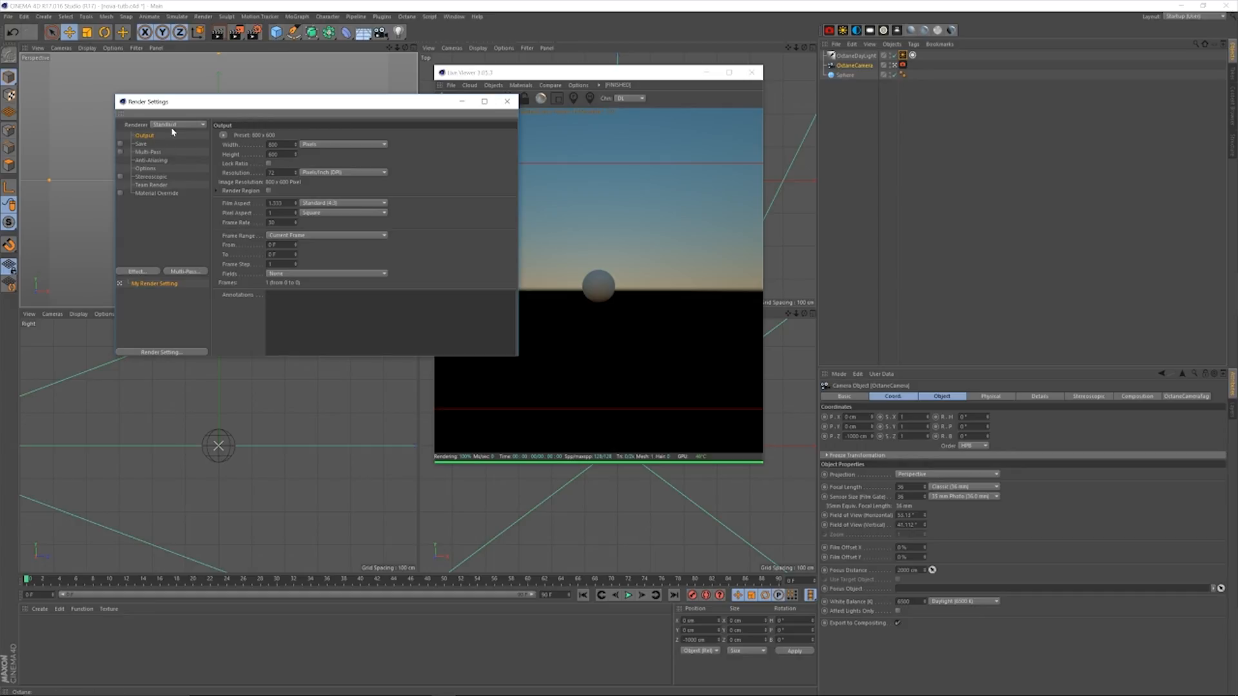
left_click(141, 144)
left_click(145, 135)
left_click(180, 125)
left_click(175, 173)
Set the render output size to 1200 x 1200 pixels and close the render settings.
left_click(153, 145)
left_click(159, 136)
left_click(140, 144)
left_click(146, 135)
double_click(273, 145)
type("1200")
key("Tab")
type("1200")
key("Return")
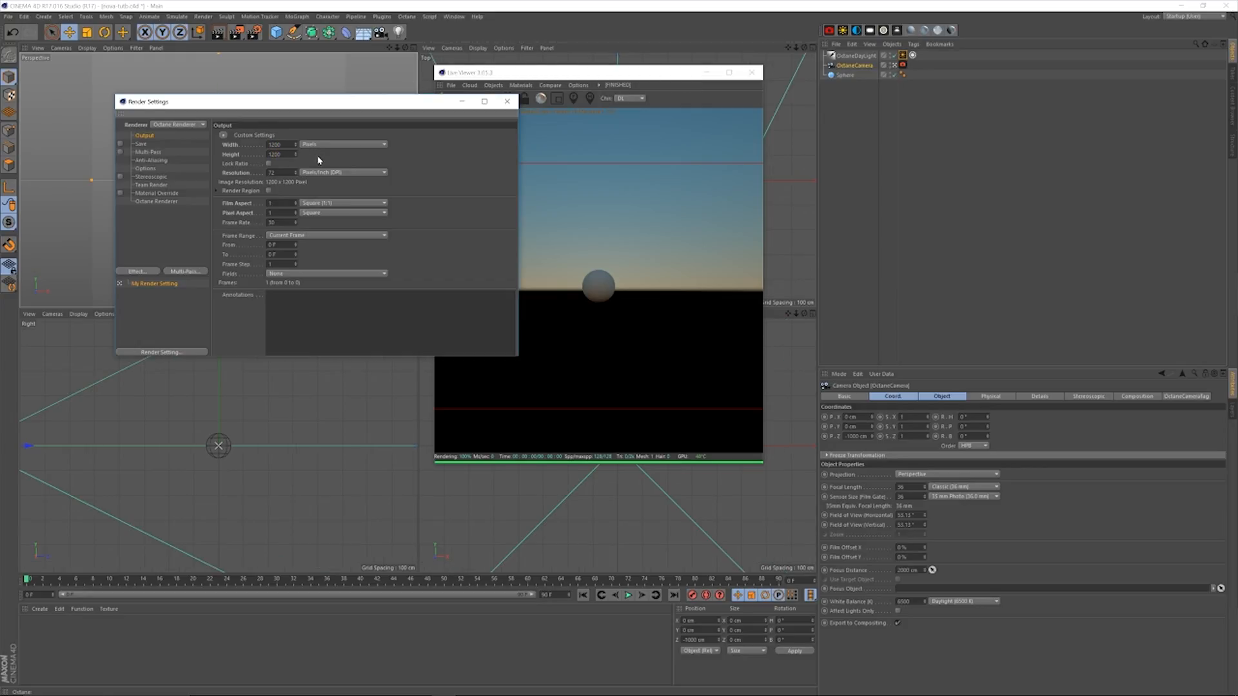
left_click(506, 101)
Reposition the Live Viewer window and rotate the Octane daylight to heading 120° and pitch -10°.
left_click_drag(559, 72, 534, 65)
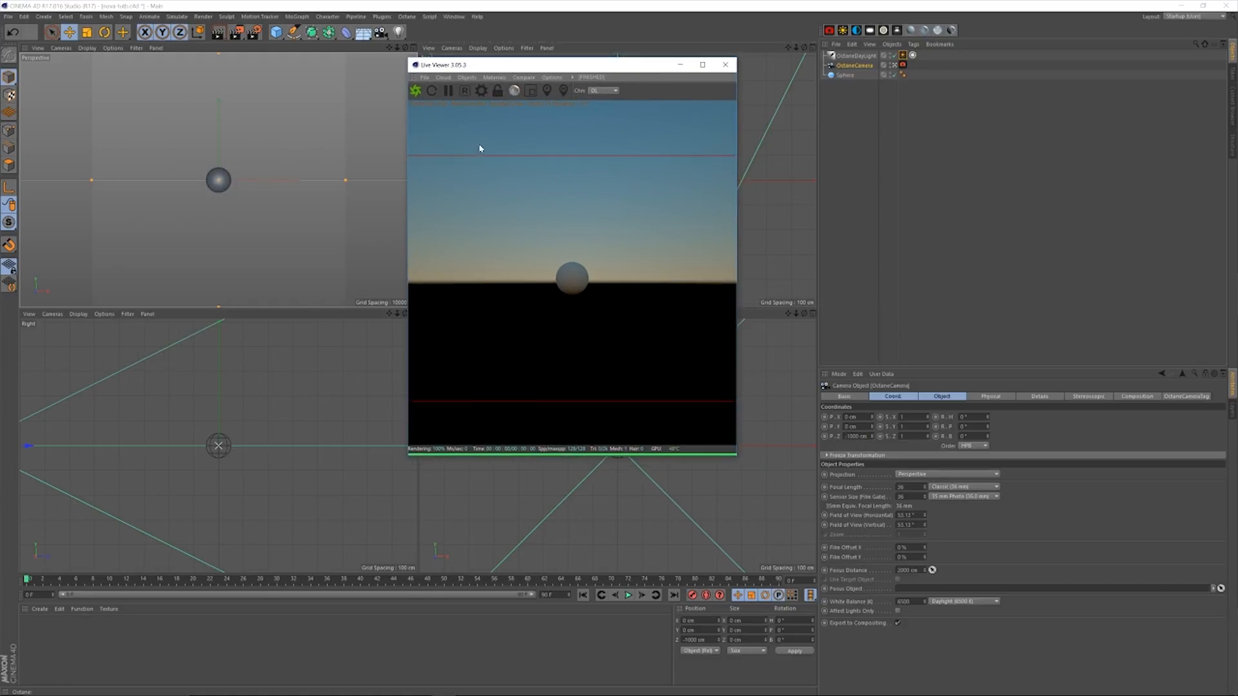
left_click_drag(637, 58, 583, 51)
left_click(903, 55)
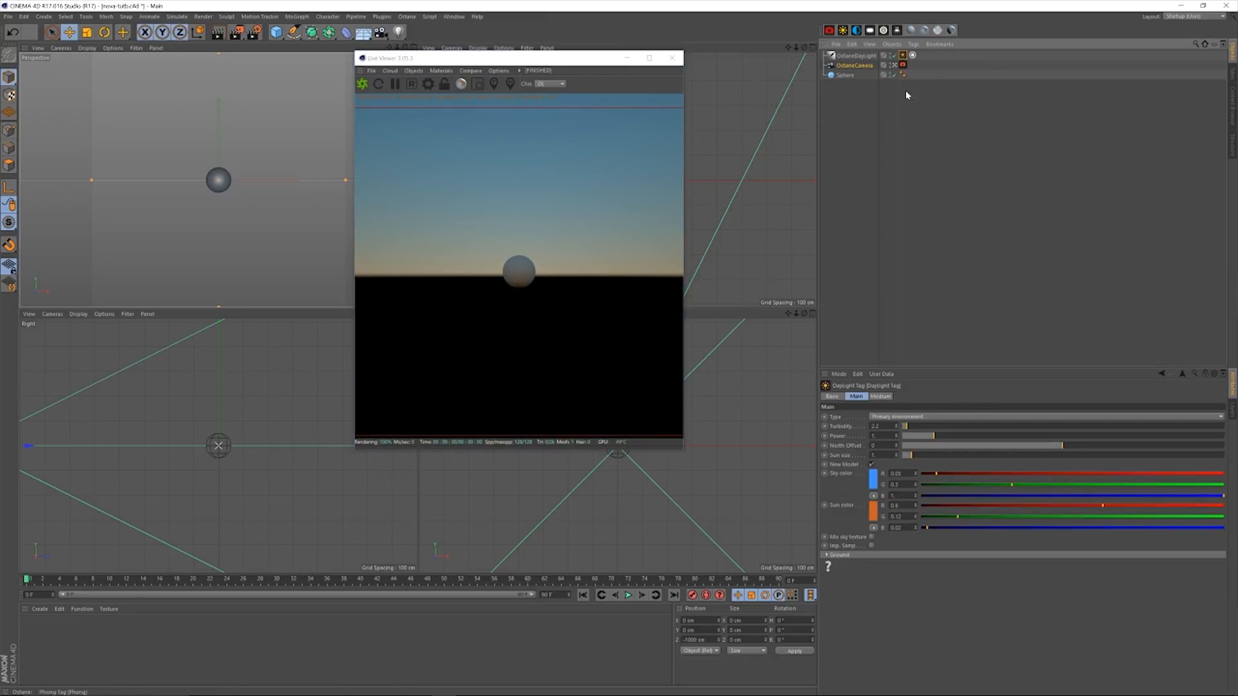
left_click(854, 55)
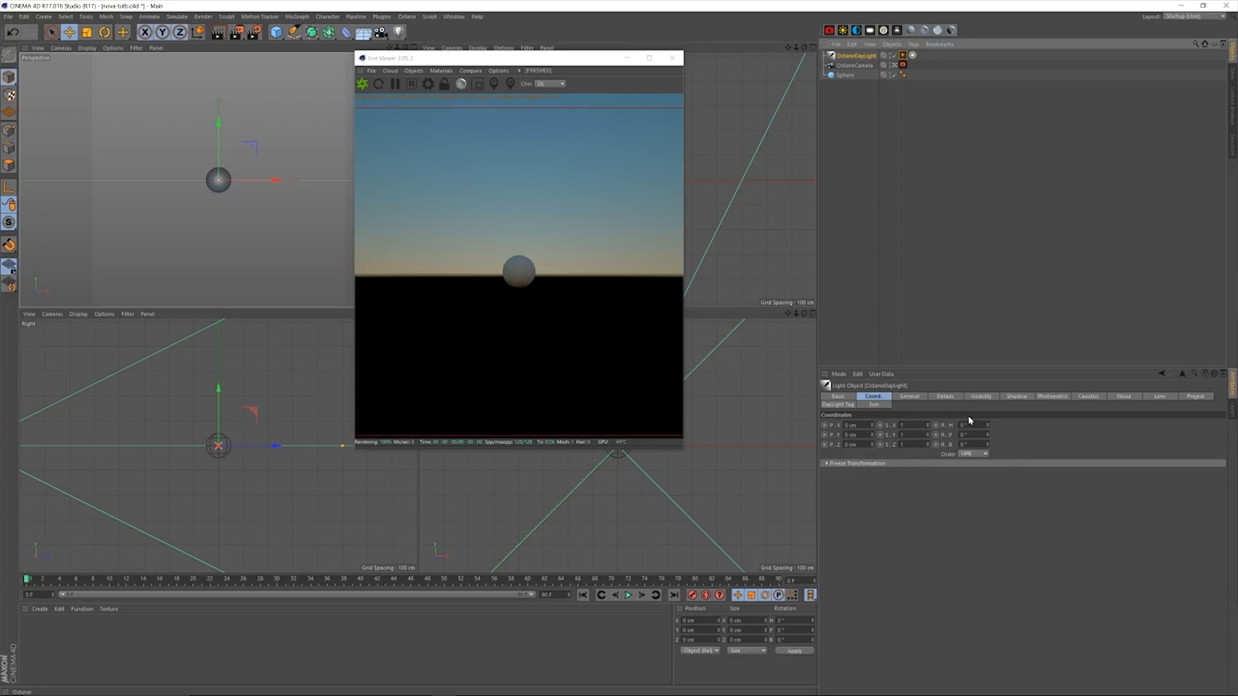
type("120")
key("Return")
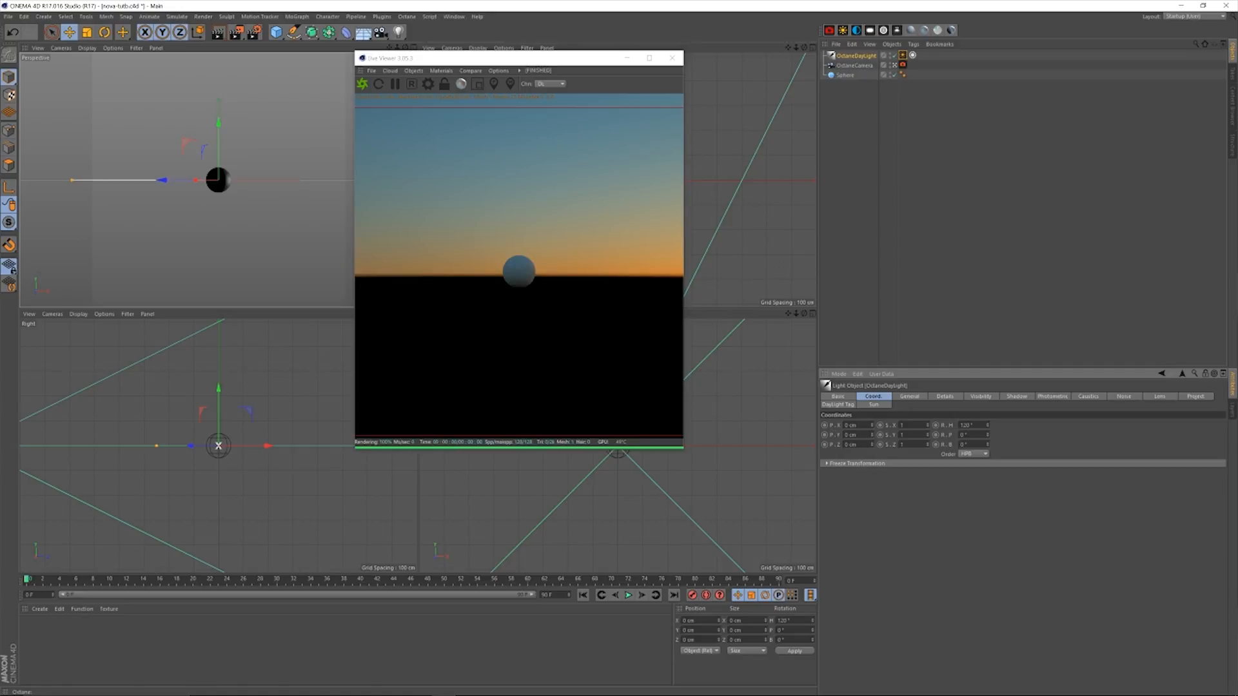
left_click_drag(987, 436, 950, 443)
type("-10")
key("Return")
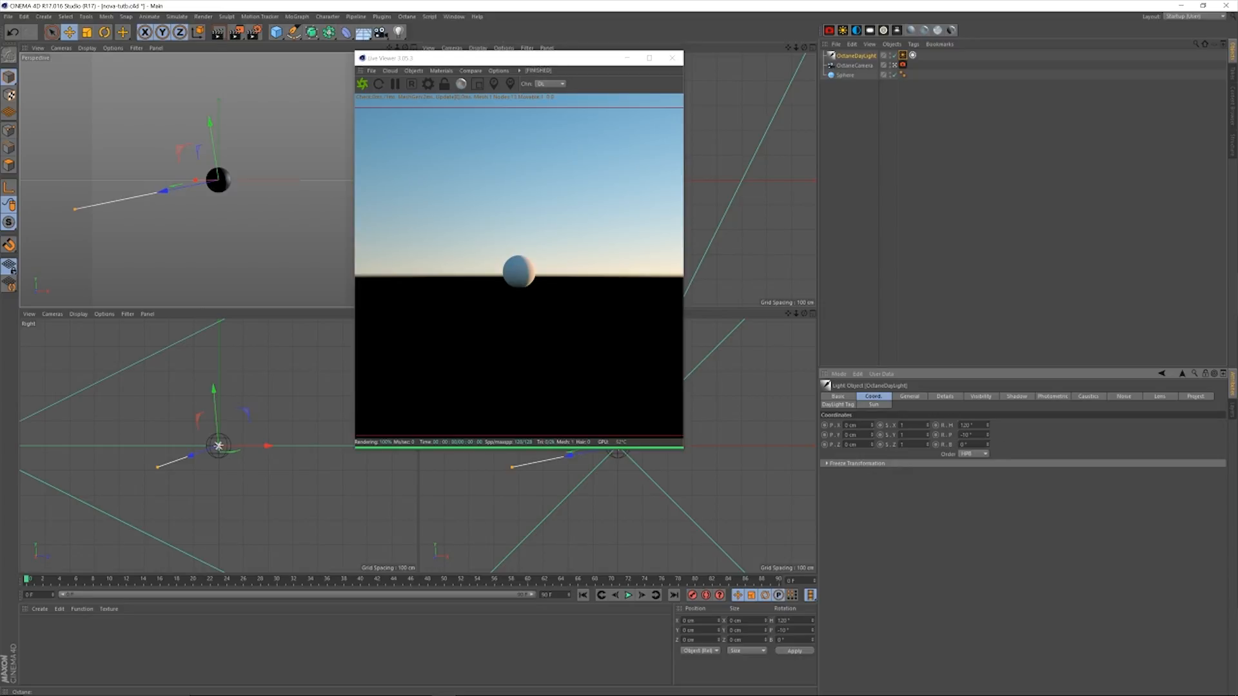
Reposition the Live Viewer clear of the main window, add a Plane primitive to the scene and keep it selected.
left_click_drag(500, 58, 474, 81)
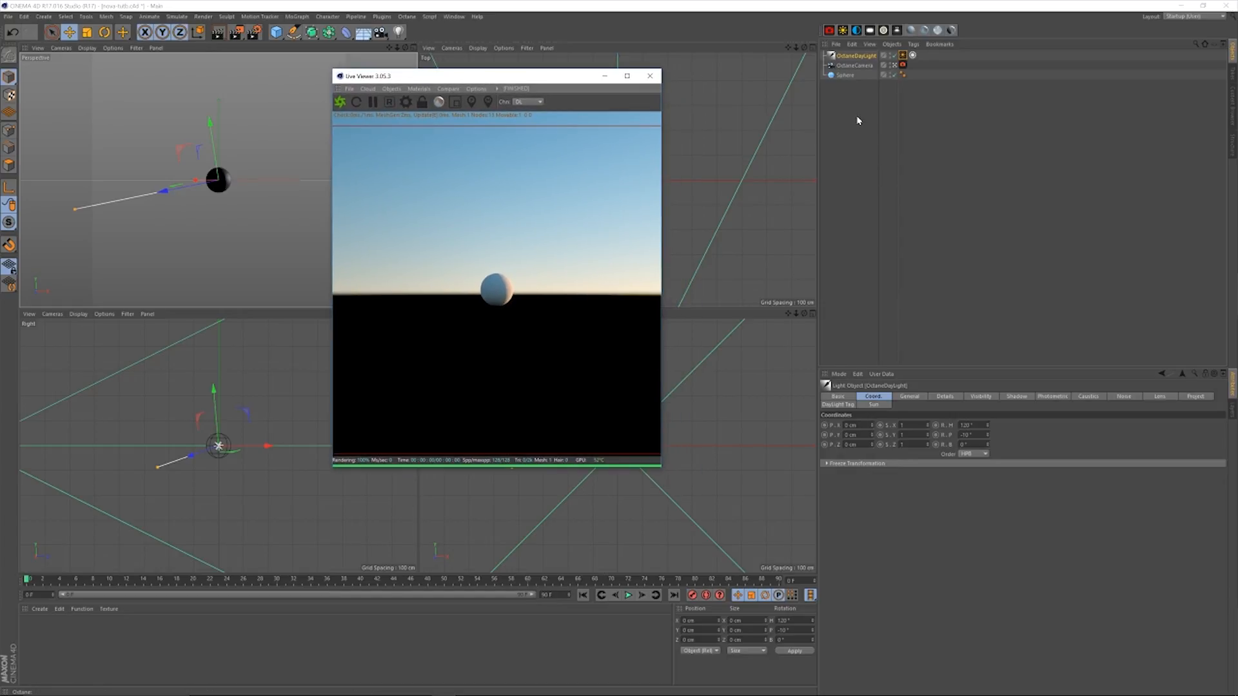
left_click_drag(442, 80, 543, 78)
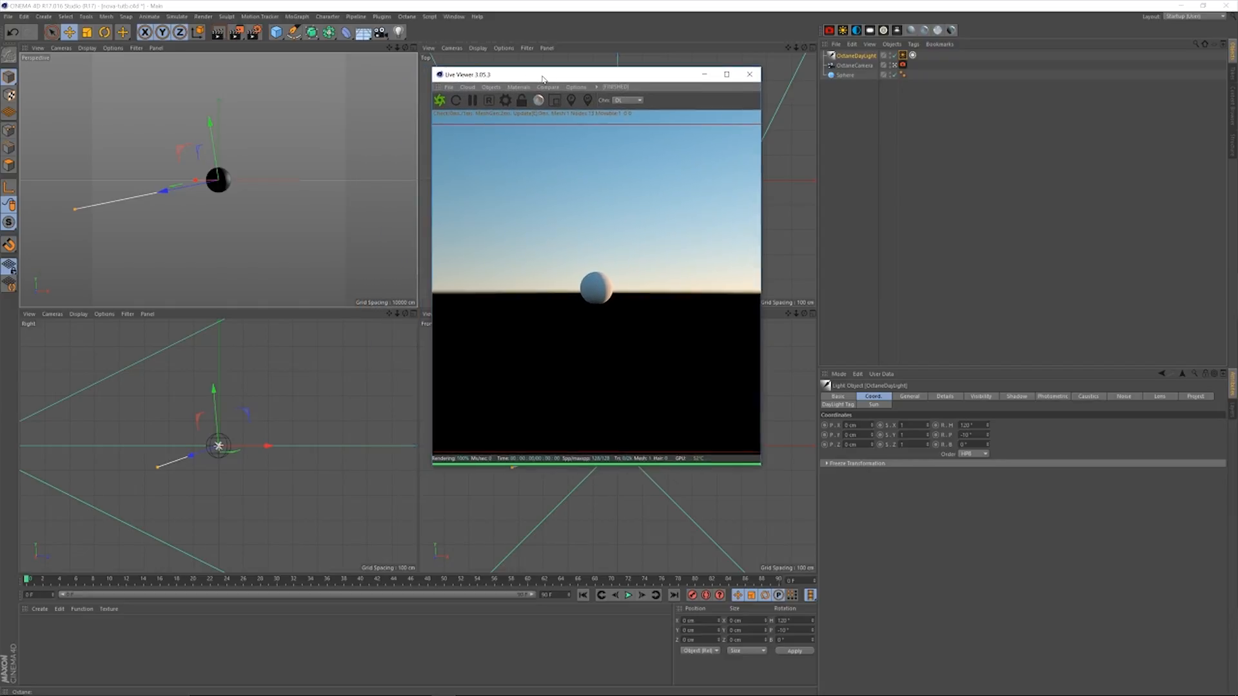
left_click(276, 32)
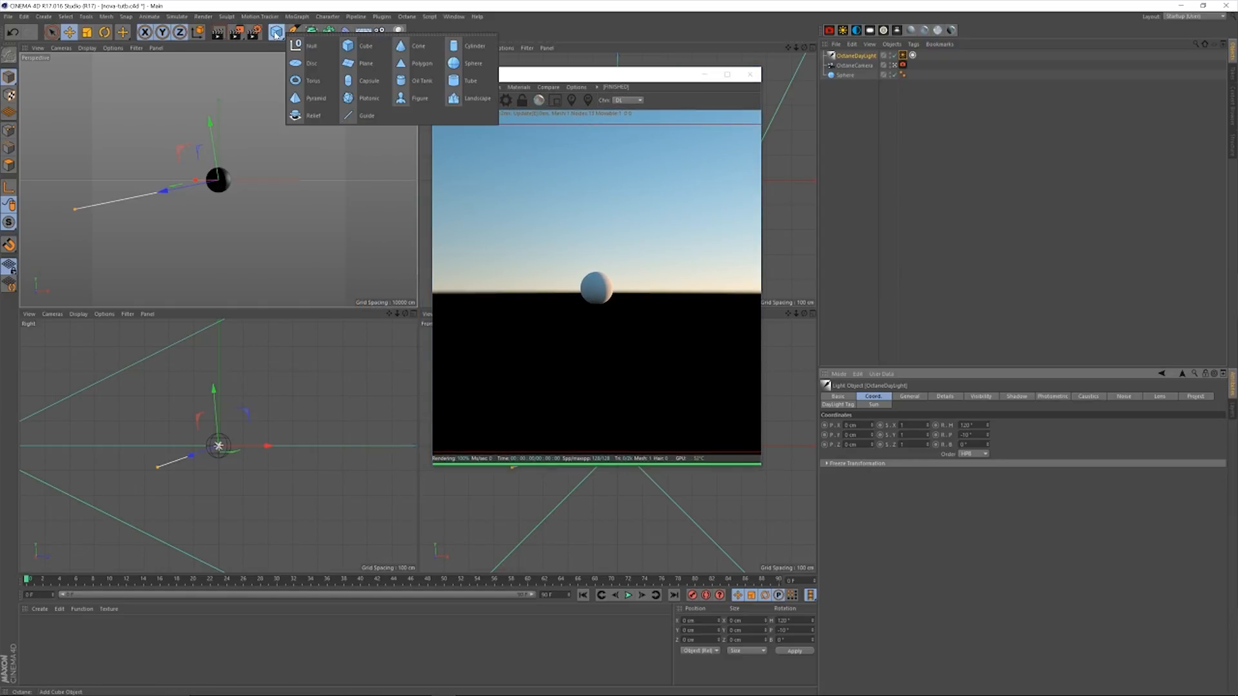
left_click(363, 62)
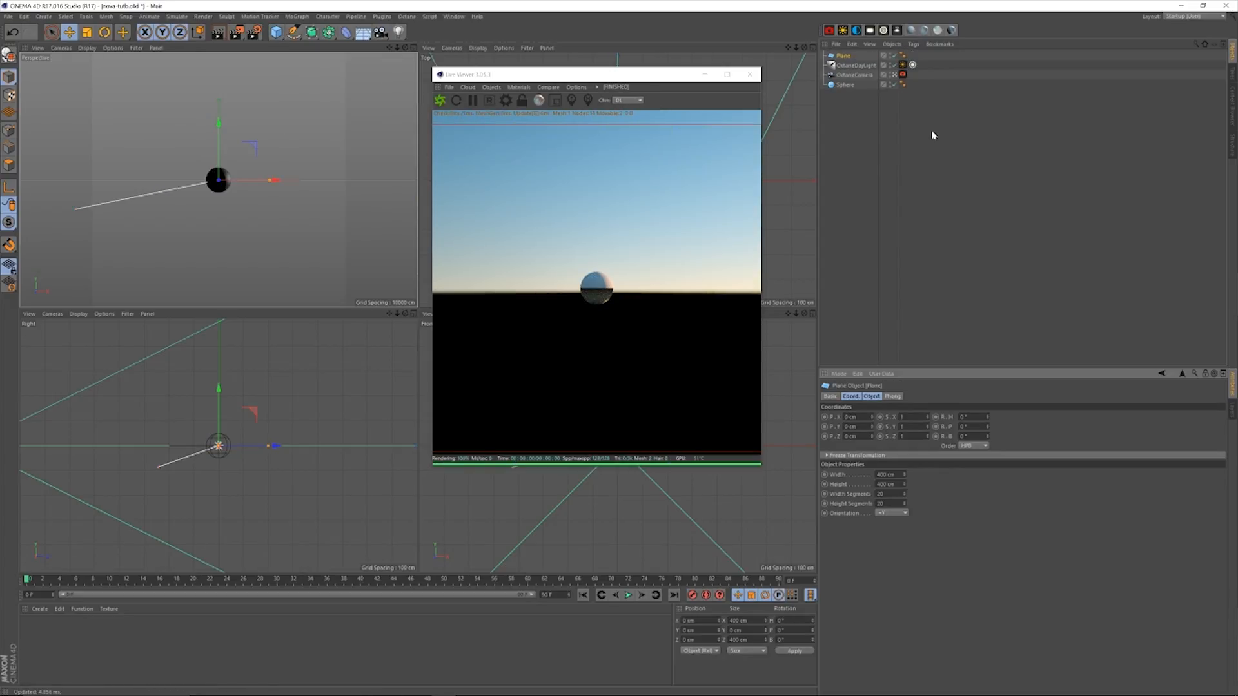
left_click_drag(662, 74, 660, 74)
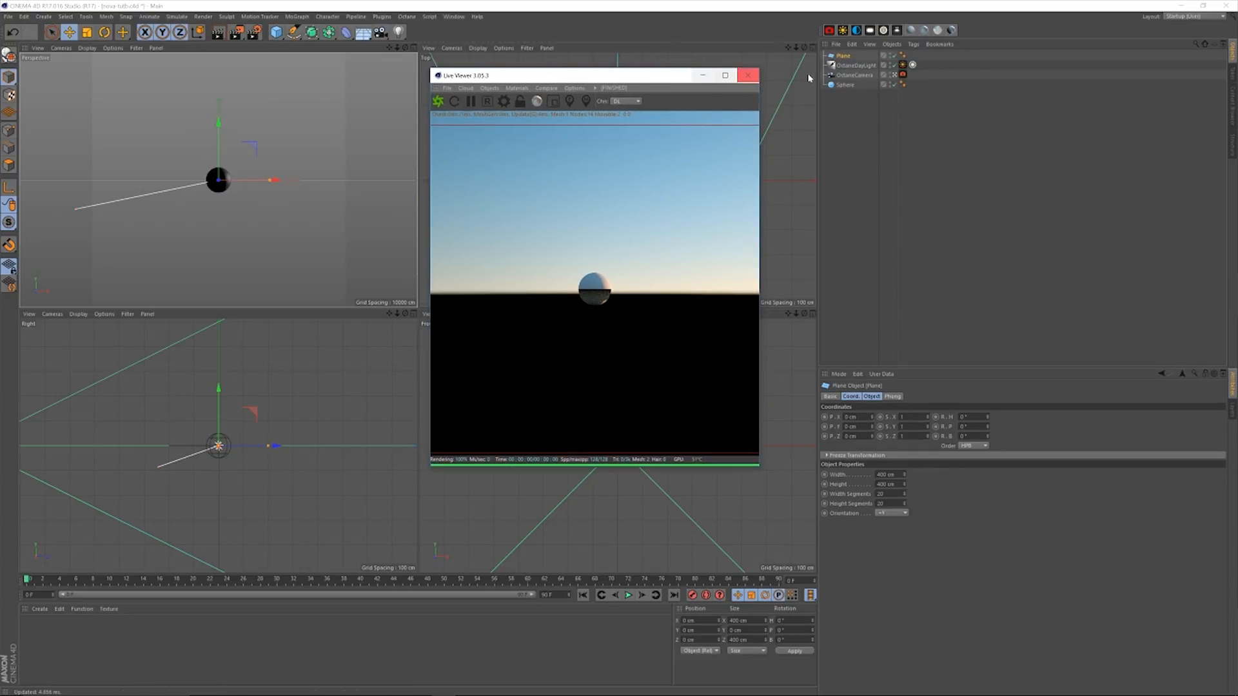
left_click(845, 59)
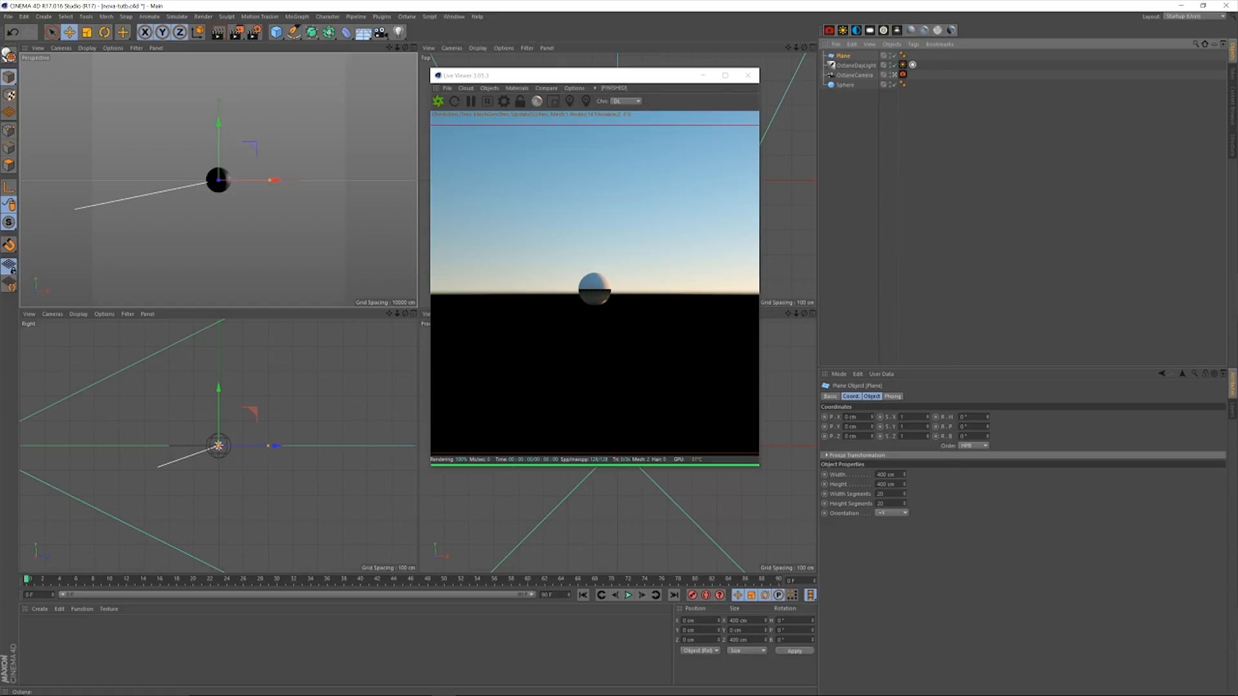
Set the plane's width and height to 4000 cm and orient it along the Z axis.
left_click(879, 475)
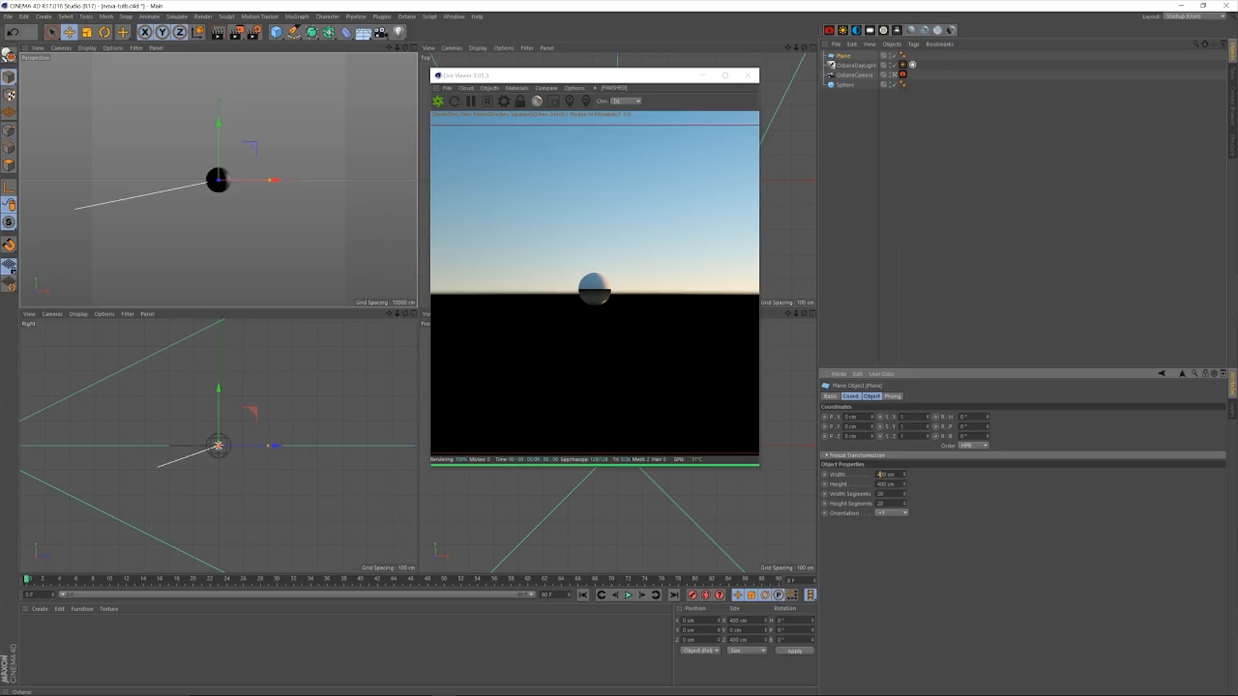
key("Tab")
type("4000")
key("Tab")
left_click(902, 513)
left_click(897, 562)
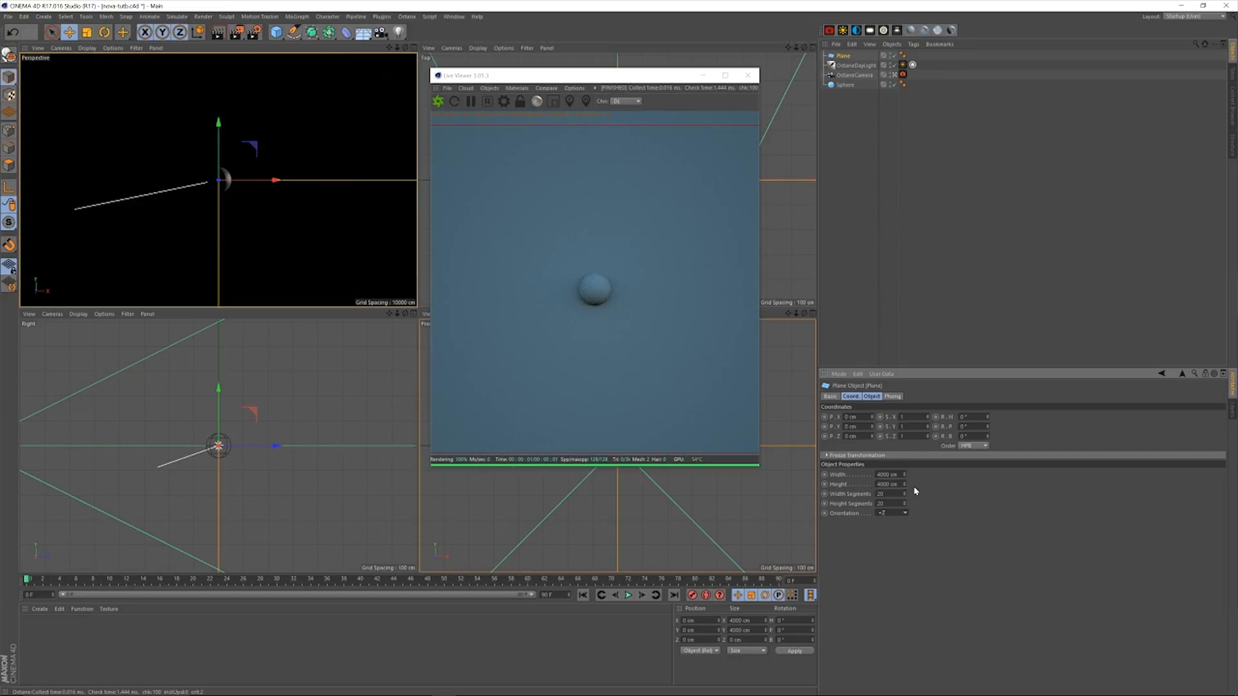
Set the plane's width and height segments to 4 each.
left_click(881, 494)
key("Tab")
type("4")
key("Return")
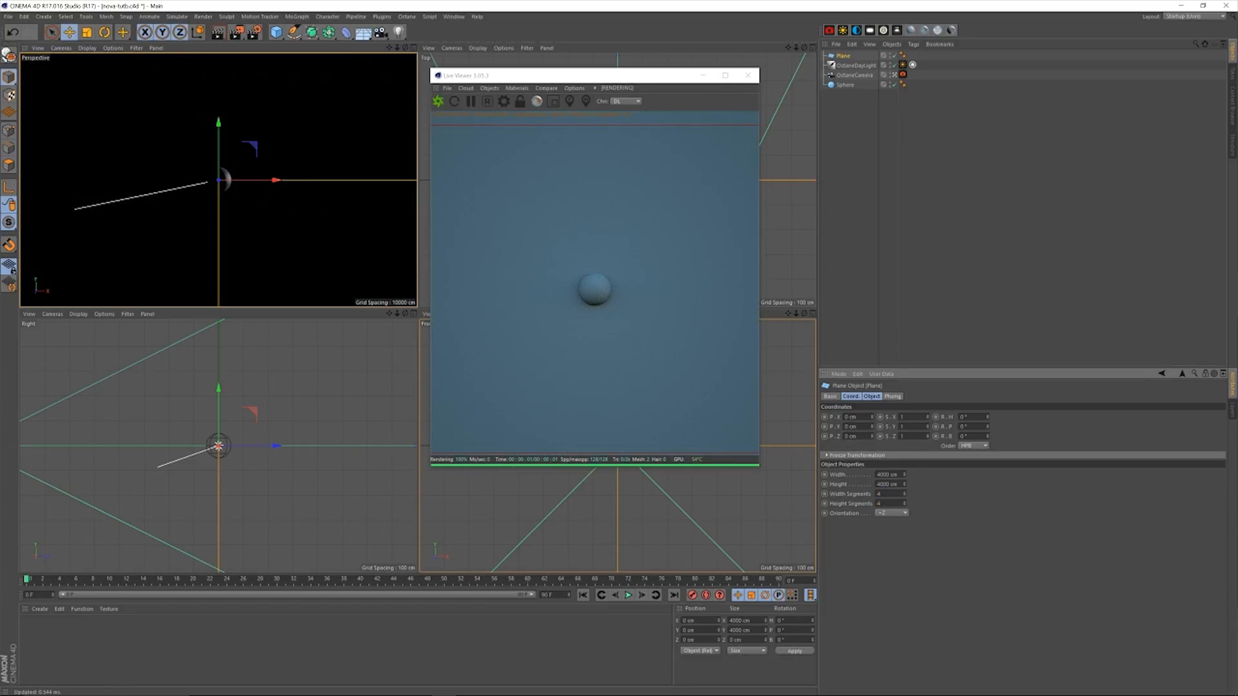
Move the plane behind the sphere by setting its Z position to 2500 cm.
left_click_drag(875, 456, 928, 110)
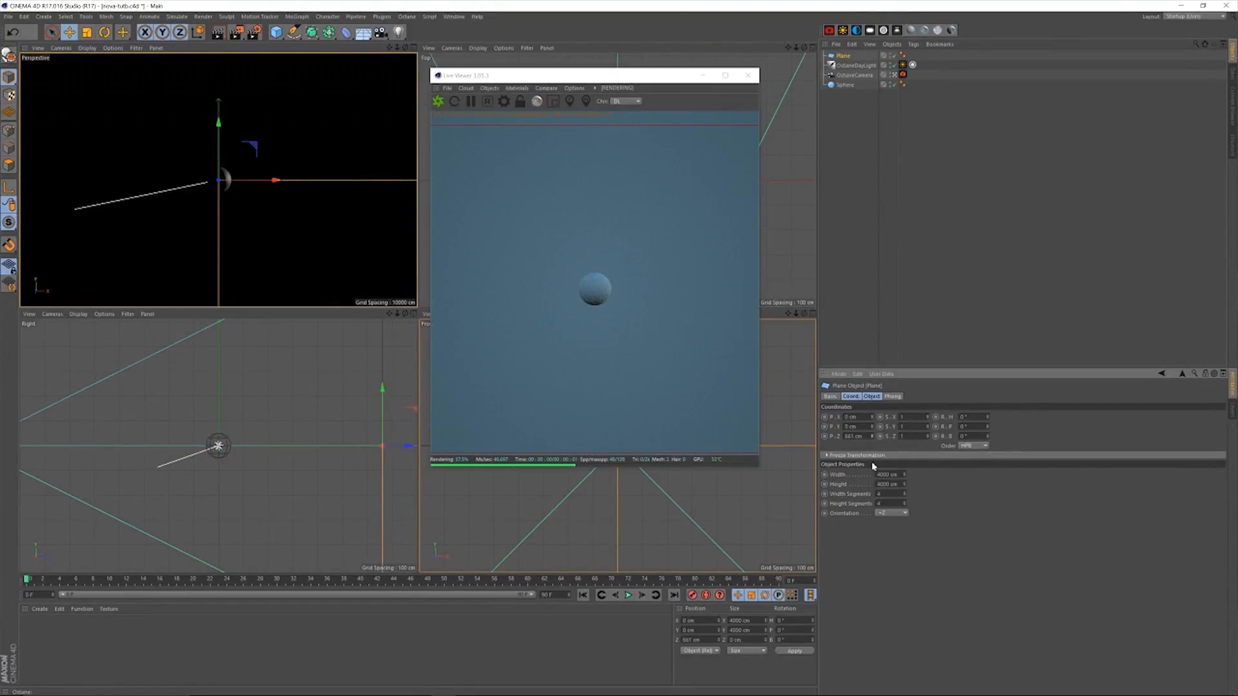
left_click_drag(873, 439, 808, 443)
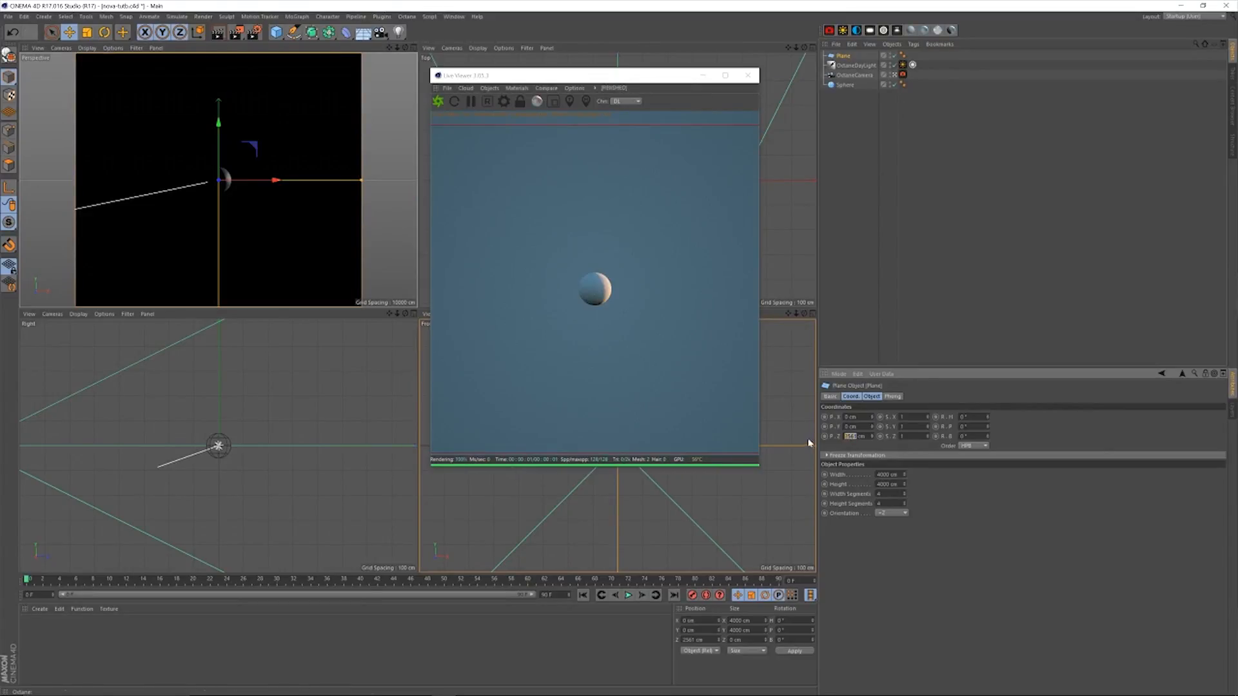
type("0")
key("Return")
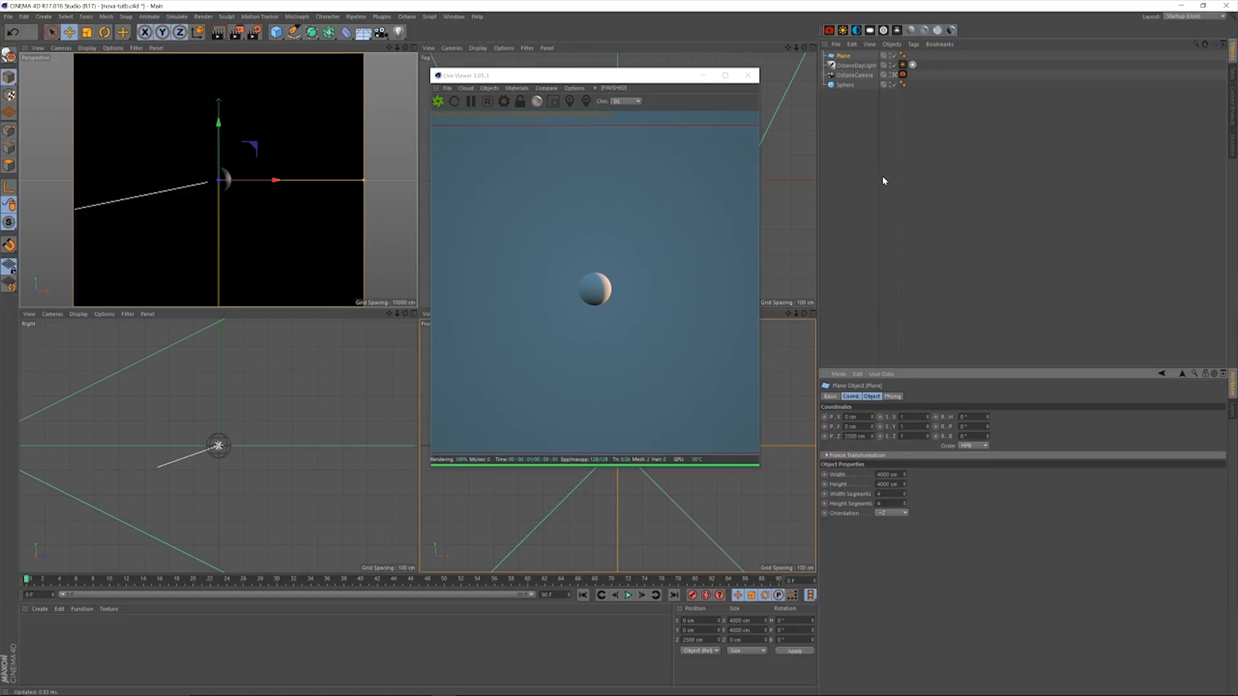
Add an Octane area light and stretch it horizontally to about the background plane's width in the perspective view.
left_click_drag(642, 76, 648, 73)
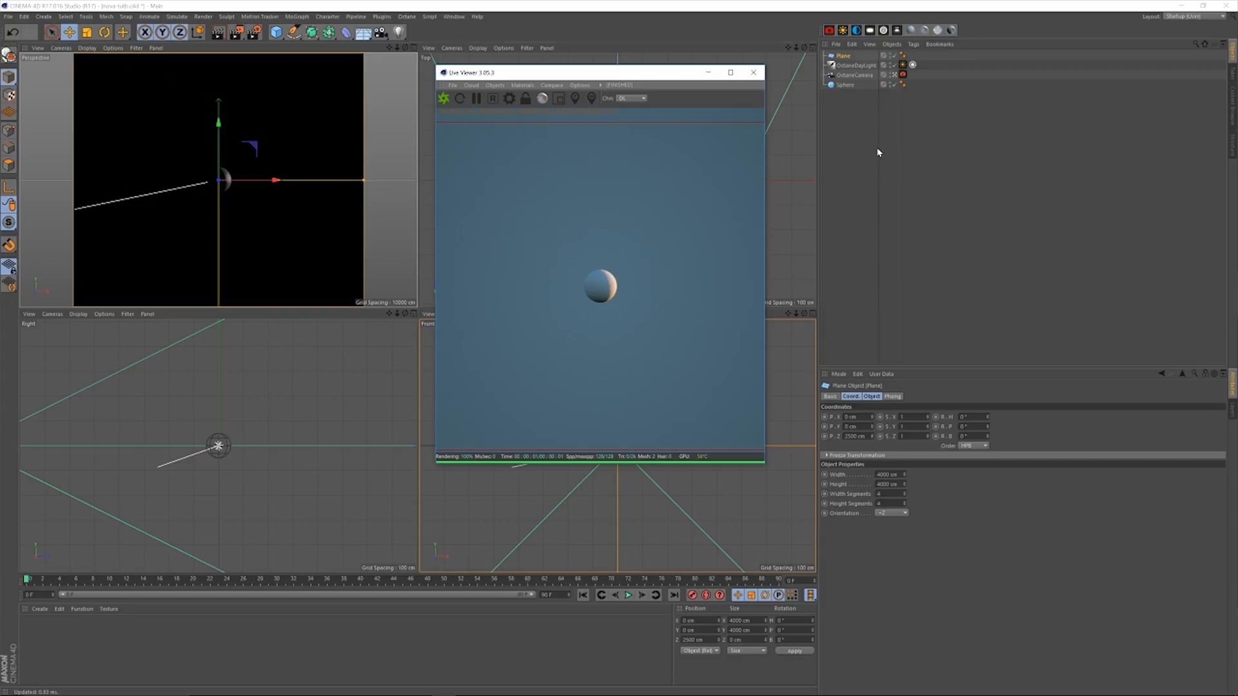
left_click_drag(644, 77, 643, 78)
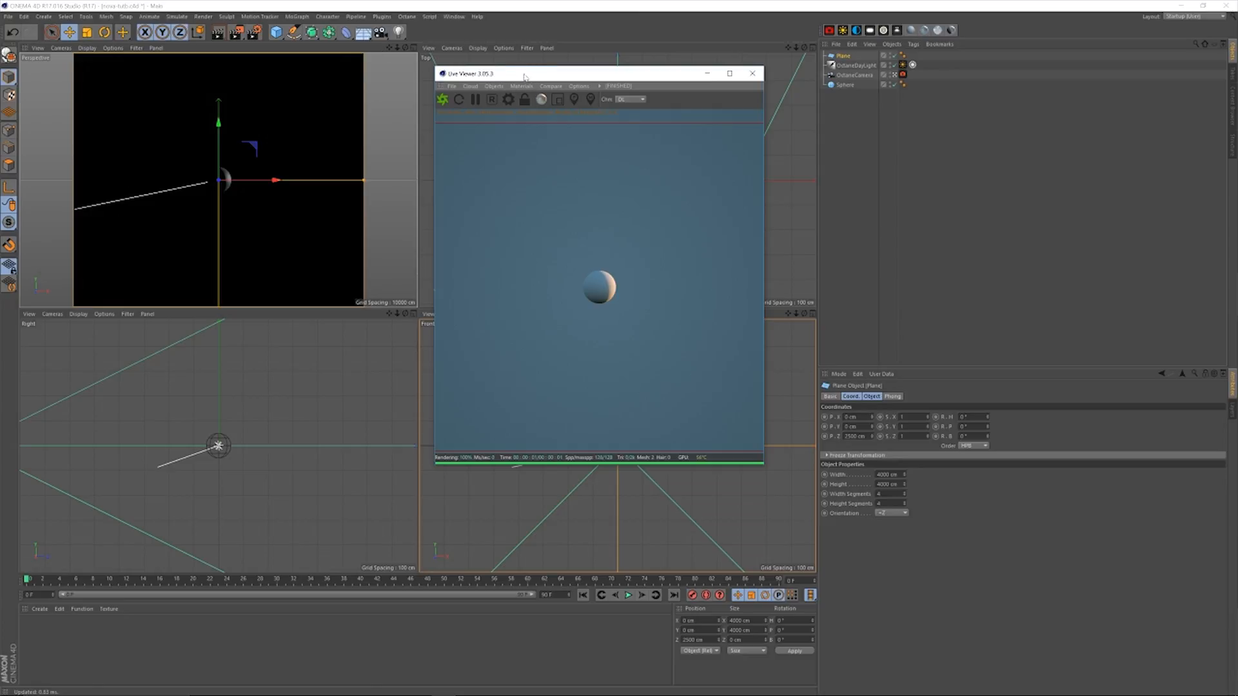
left_click(870, 30)
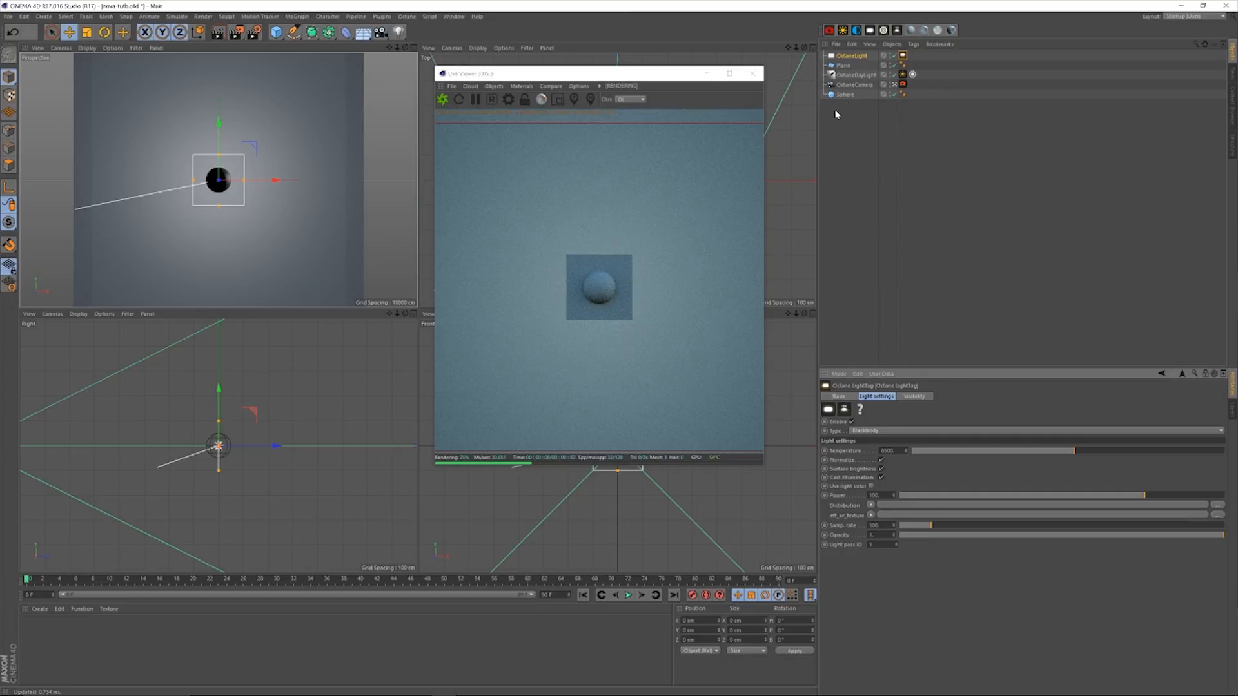
left_click_drag(617, 78, 450, 210)
left_click_drag(246, 183, 365, 183)
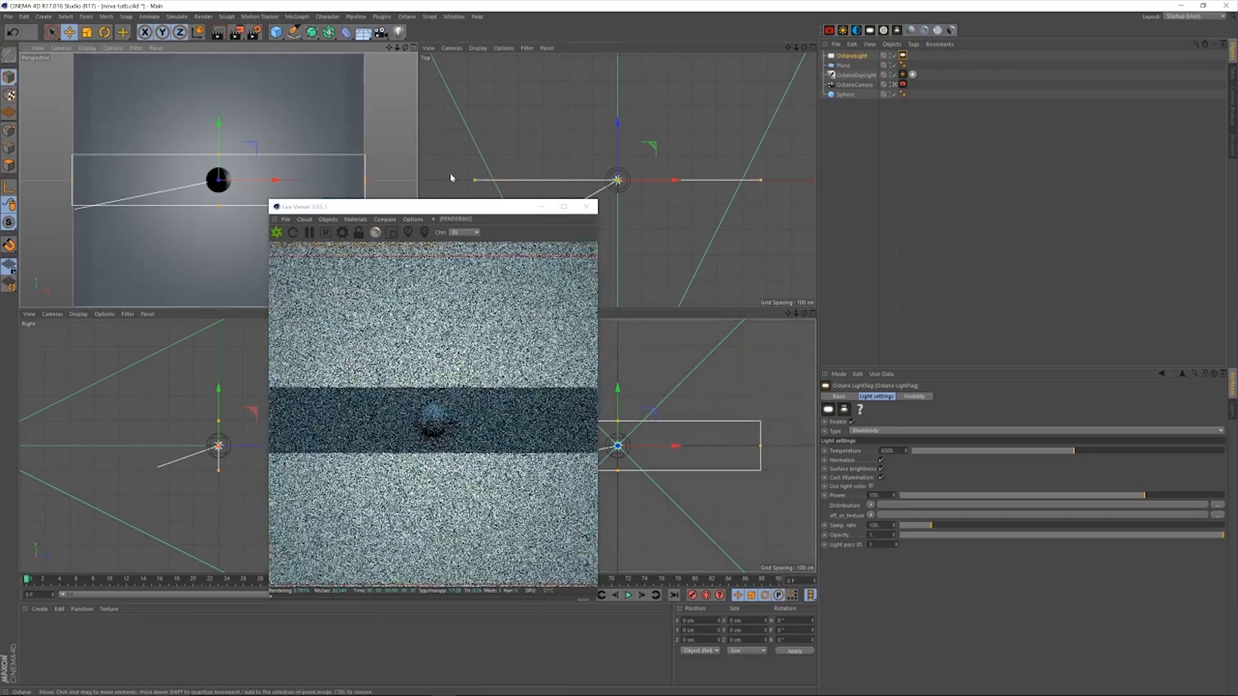
Switch the Octane light off and back on to compare its effect on the live render.
left_click_drag(796, 48, 798, 105)
left_click_drag(797, 48, 787, 104)
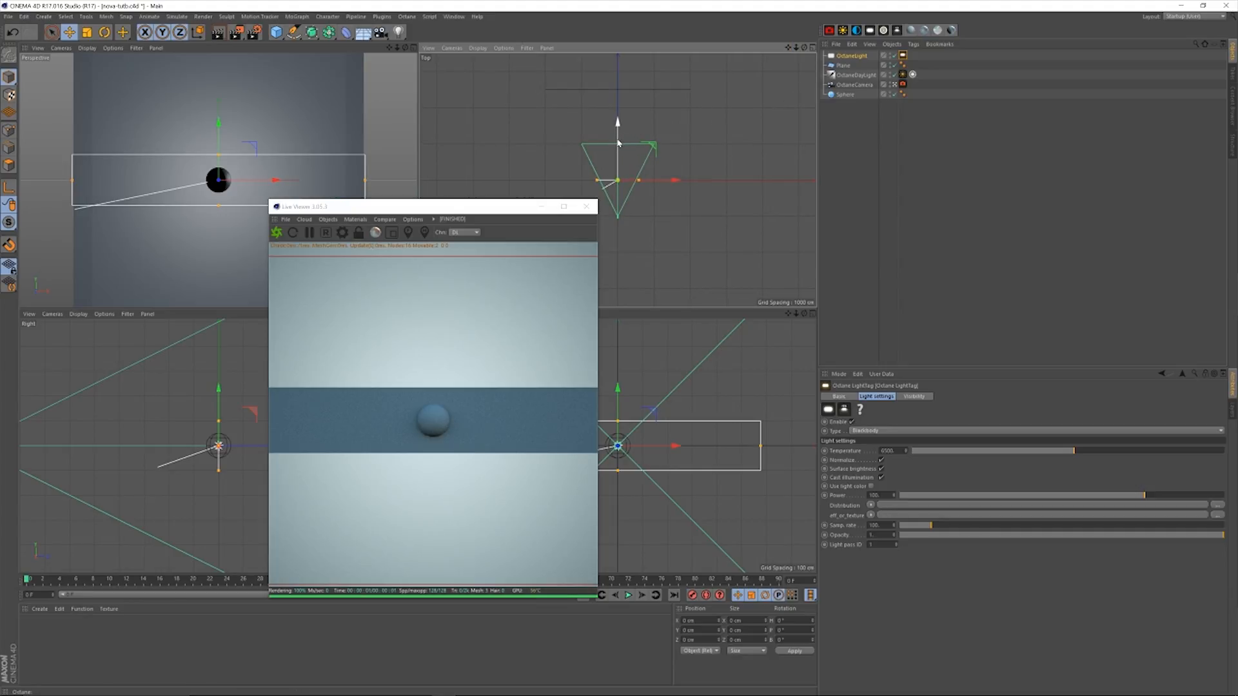
left_click(893, 57)
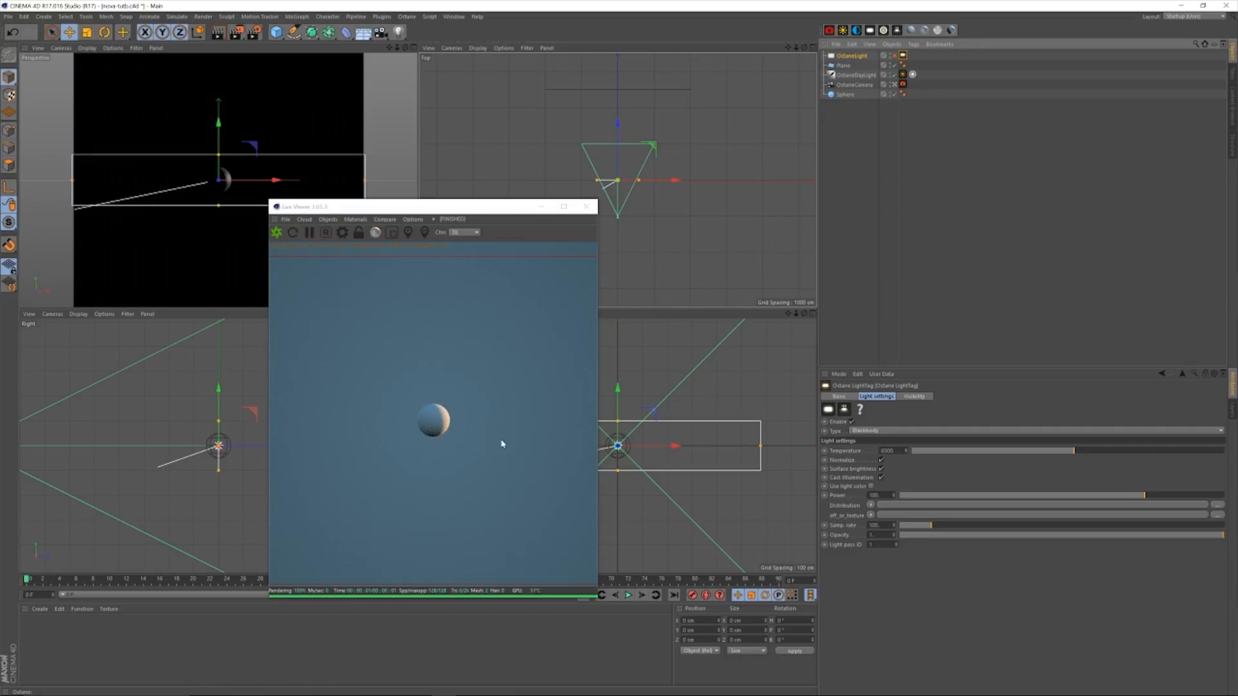
left_click(894, 57)
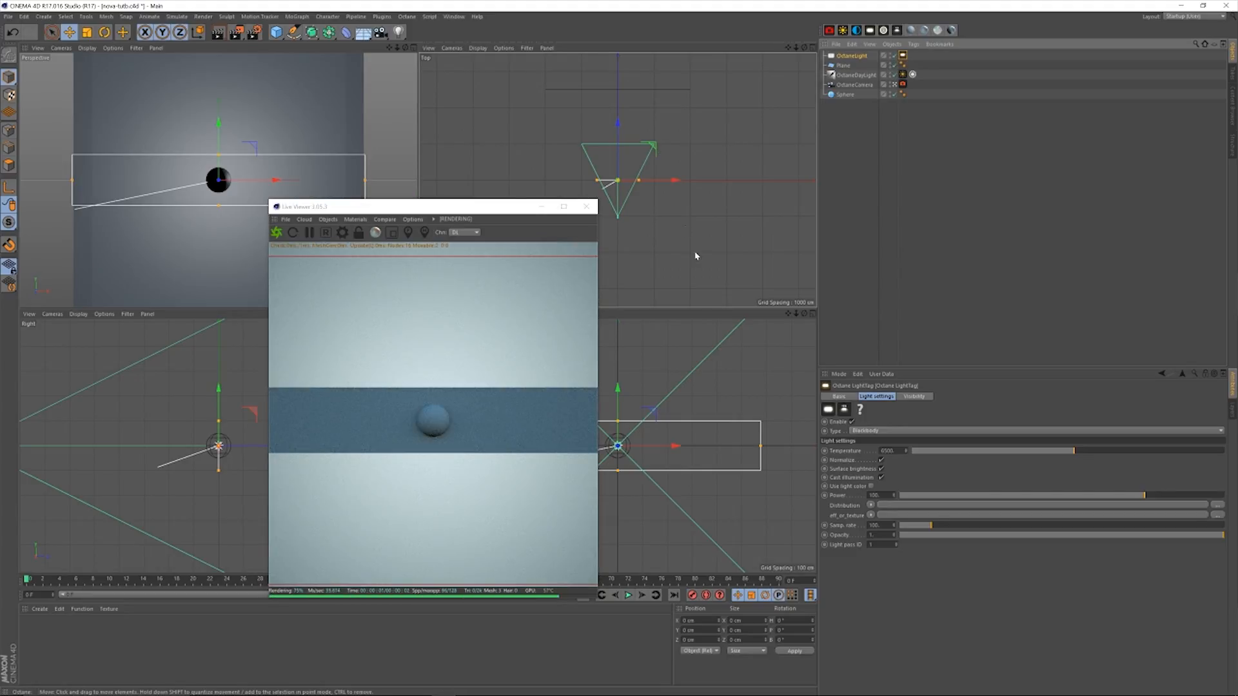
Widen the Octane light further and place it behind the sphere at about 641 cm in Z.
left_click_drag(797, 314, 801, 344)
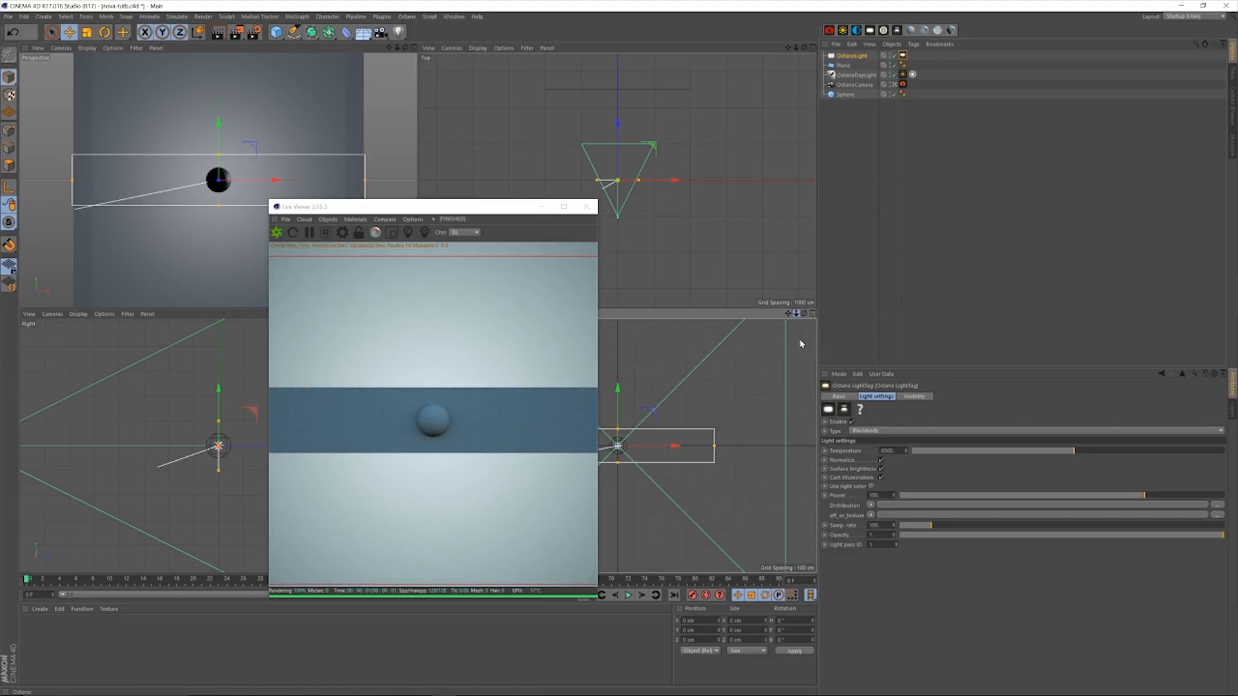
left_click_drag(484, 207, 416, 147)
left_click_drag(618, 123, 614, 56)
left_click_drag(640, 117, 676, 116)
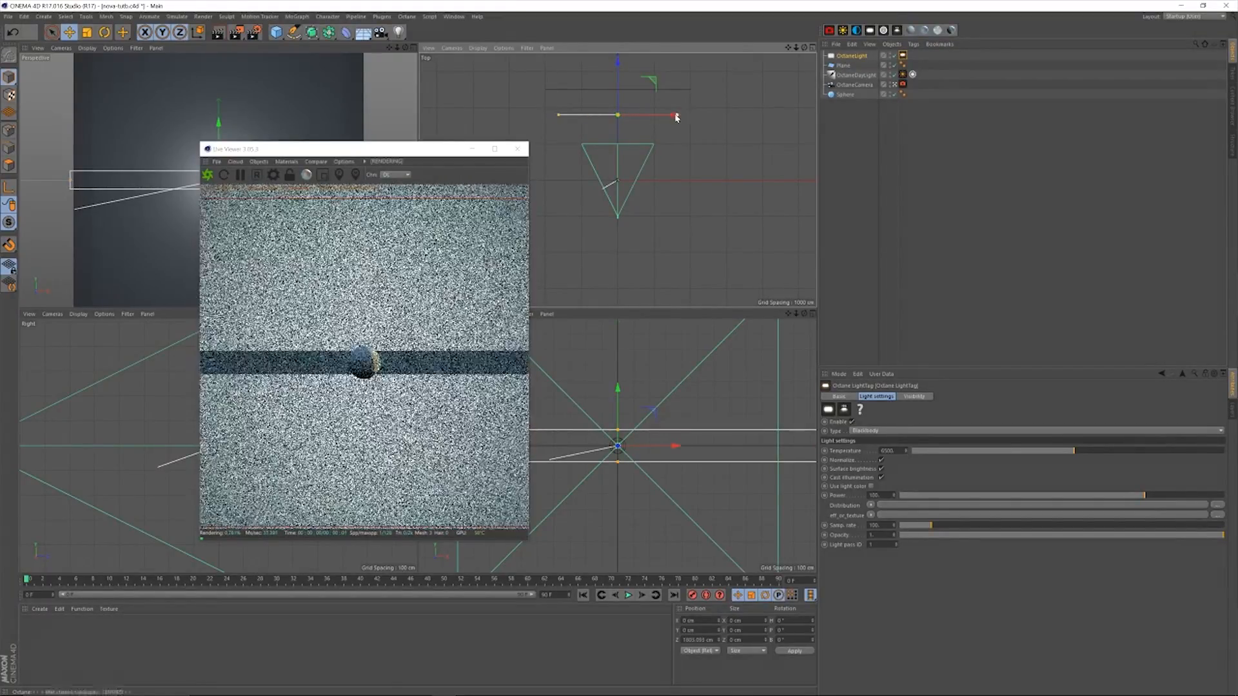
left_click_drag(619, 87, 620, 129)
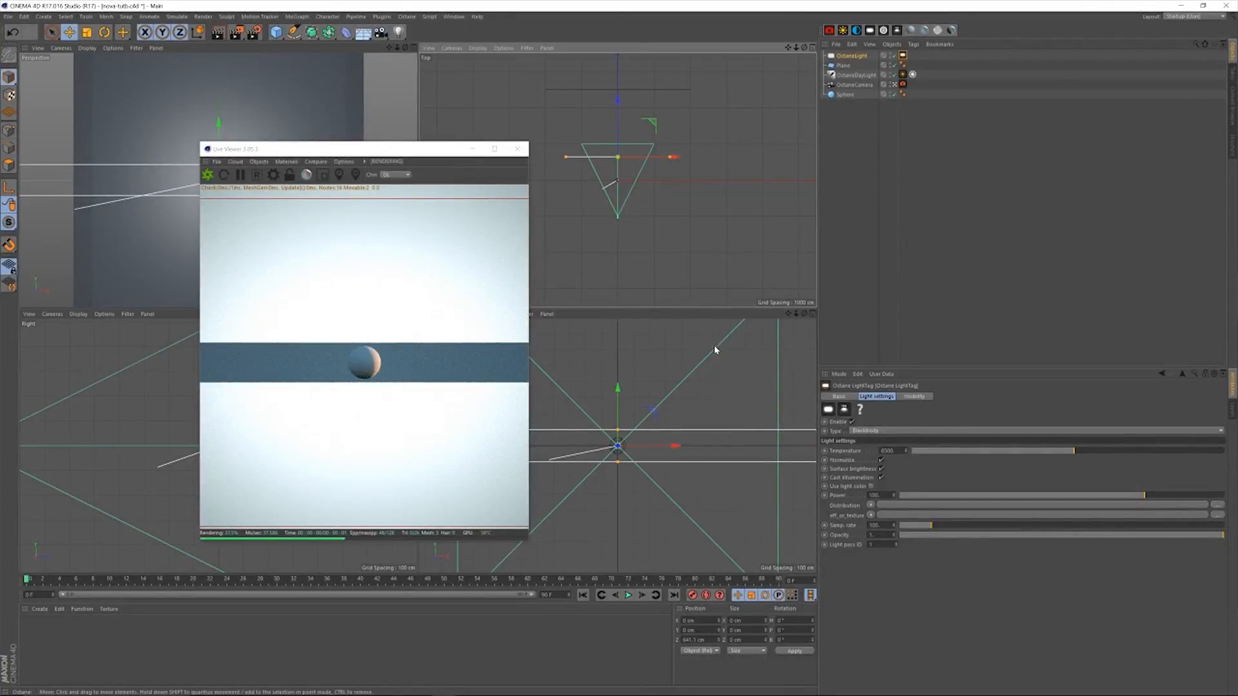
Raise the Octane light to about 1107 cm in Y, make it taller and rotate its pitch to -40°.
left_click_drag(797, 314, 712, 381)
left_click_drag(614, 397, 658, 389)
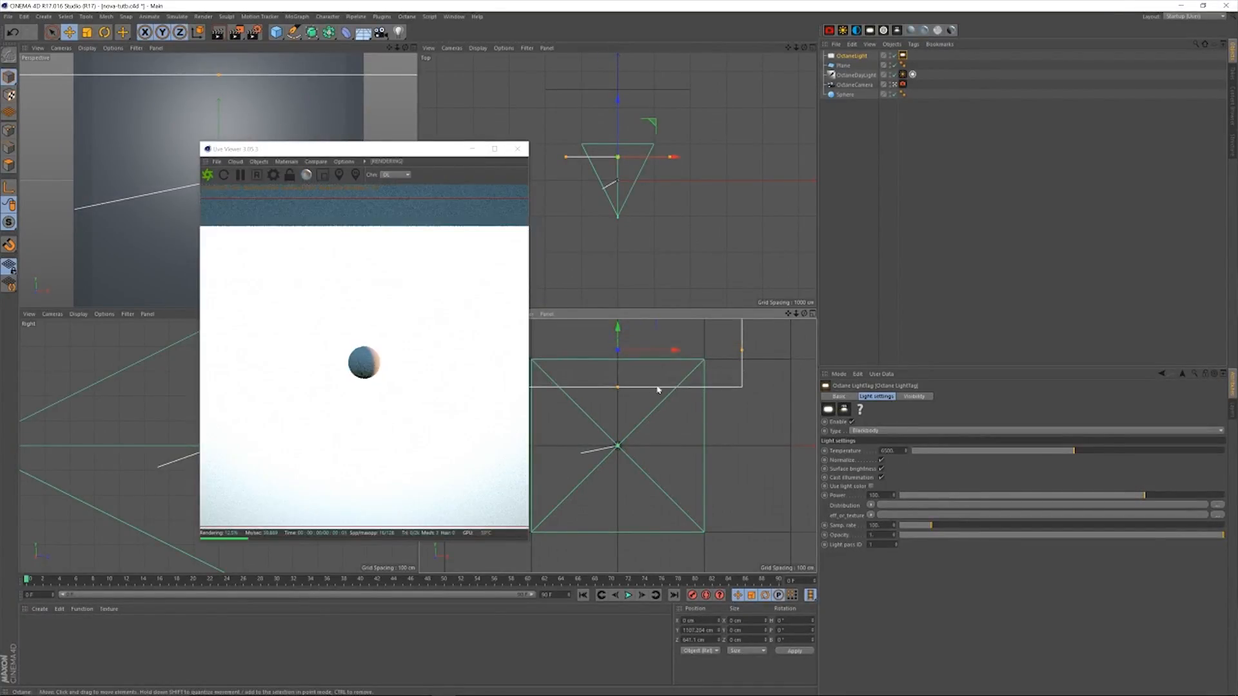
key("r")
left_click_drag(619, 346, 623, 325)
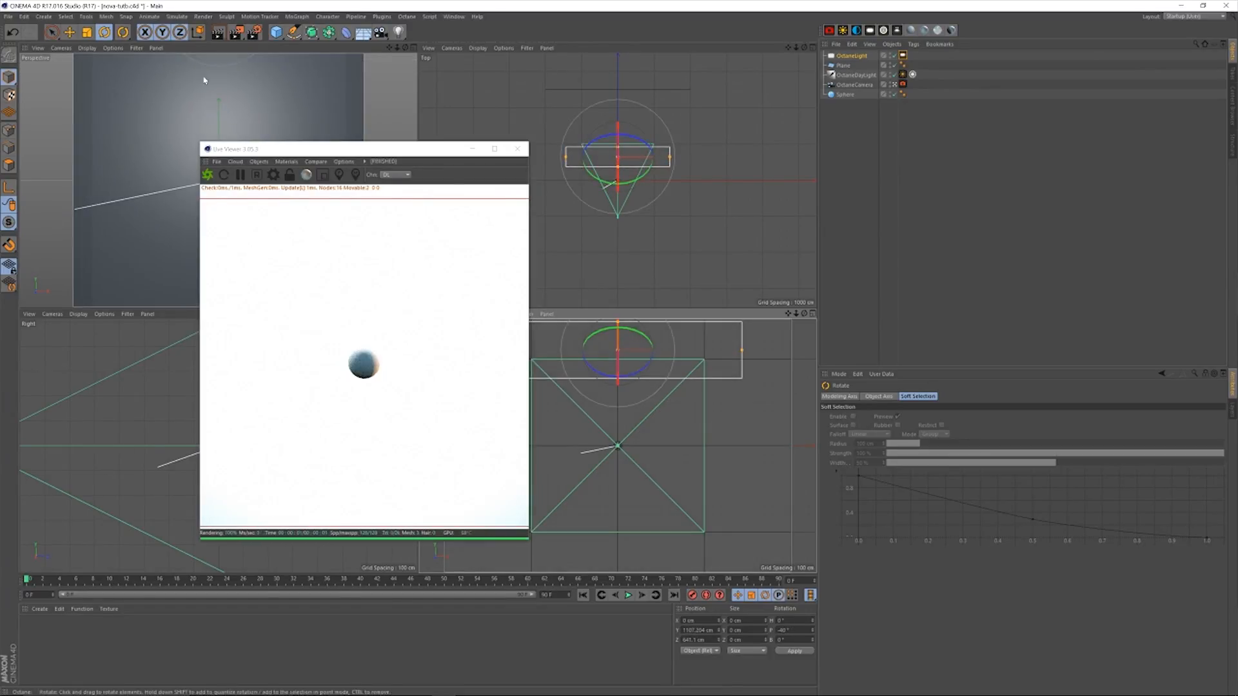
Apply the area light preset in the Octane light tag, giving the distribution and efficiency slots float textures.
left_click(69, 32)
left_click(860, 56)
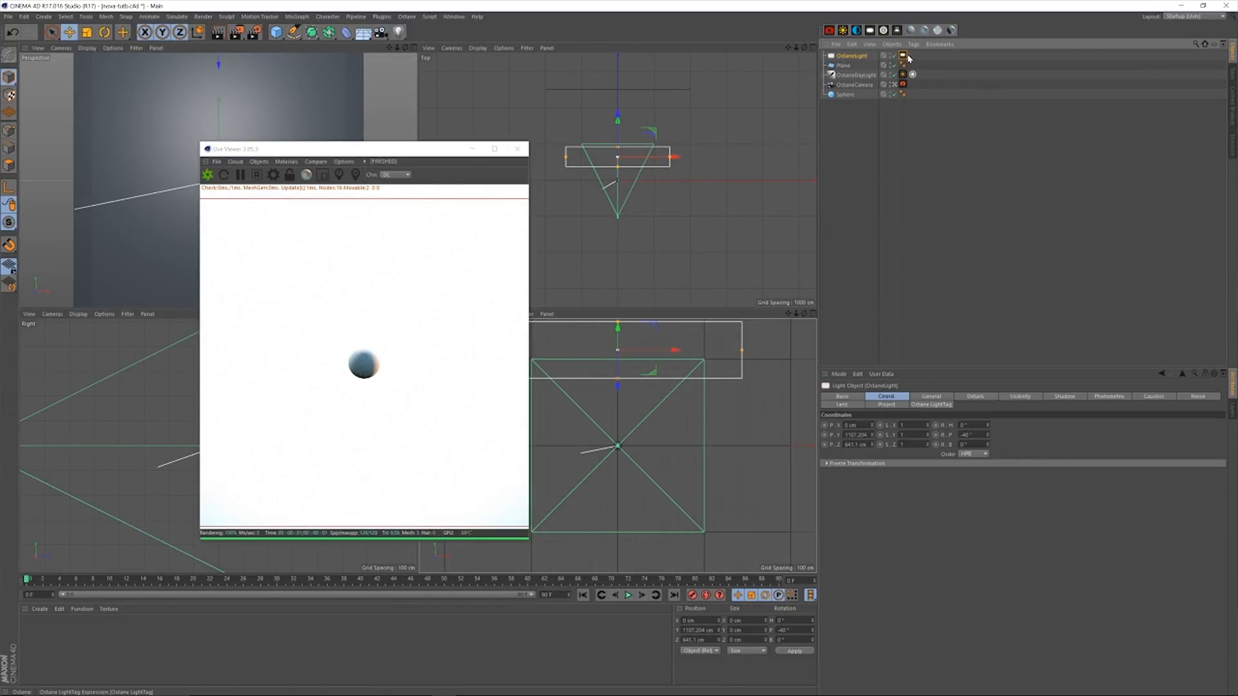
left_click(902, 56)
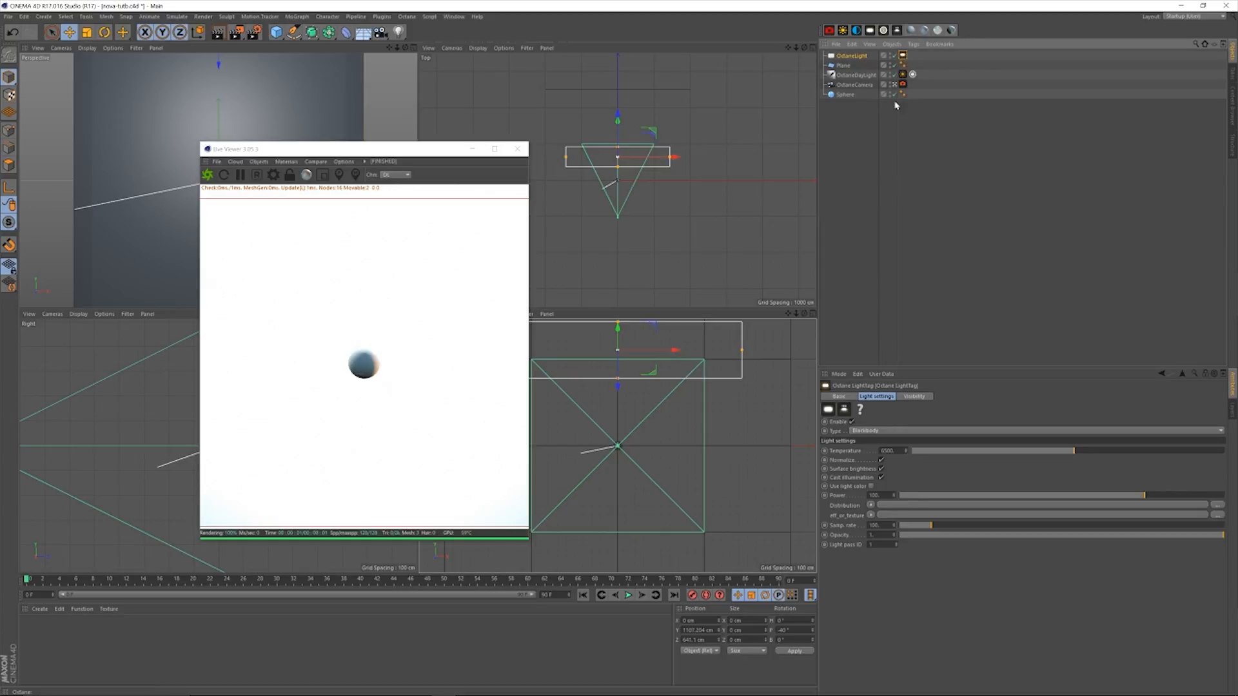
left_click(828, 411)
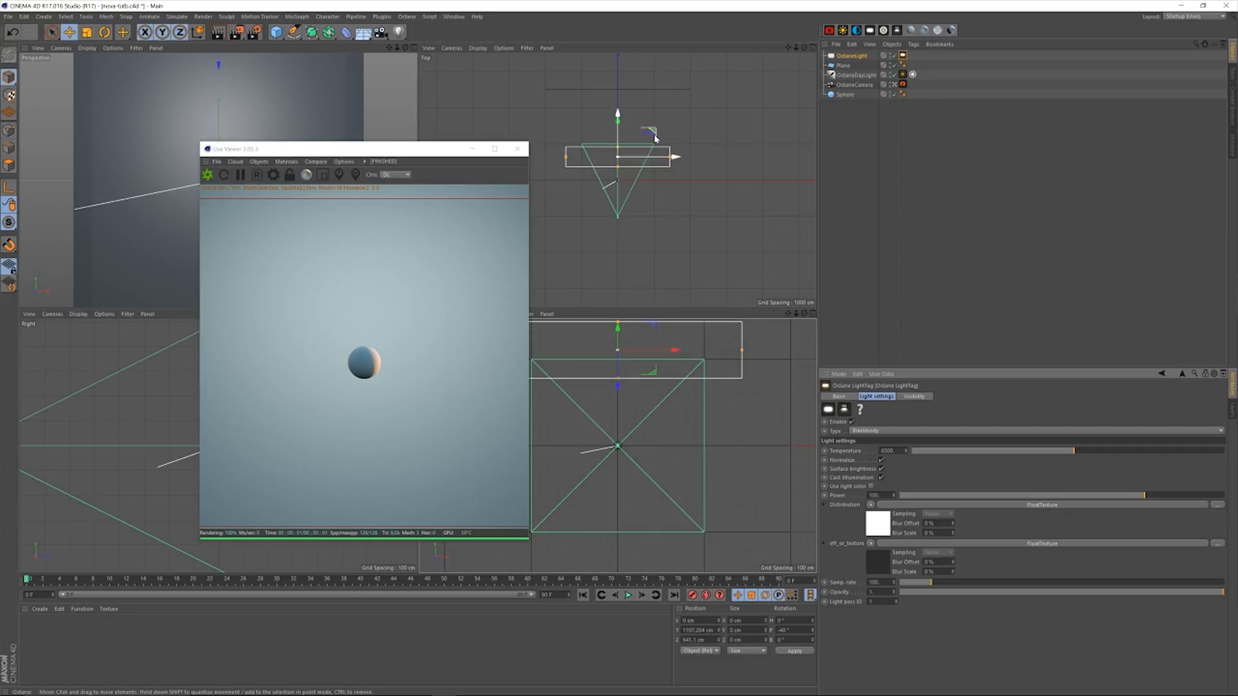
Move the Octane light up and back to about 1605 cm in Y and 1218 cm in Z, and widen it slightly.
mouse_move(417, 151)
left_mouse_down()
mouse_move(527, 159)
mouse_move(402, 153)
left_mouse_up()
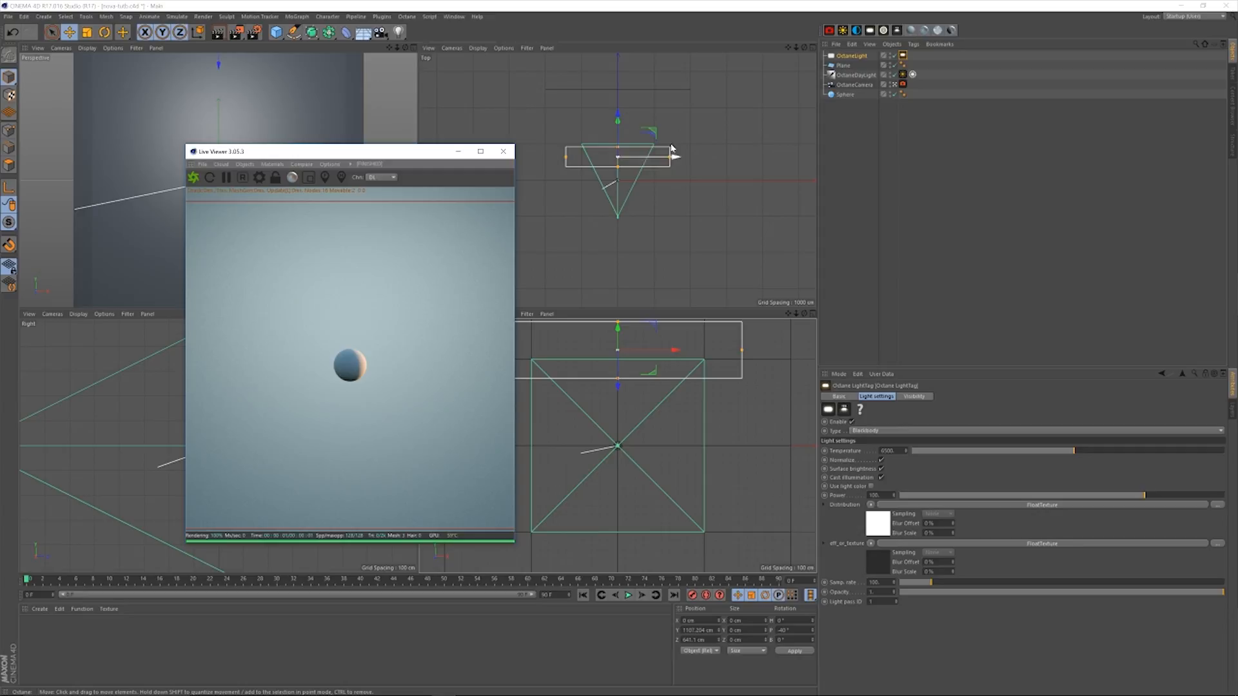
left_click_drag(618, 117, 618, 107)
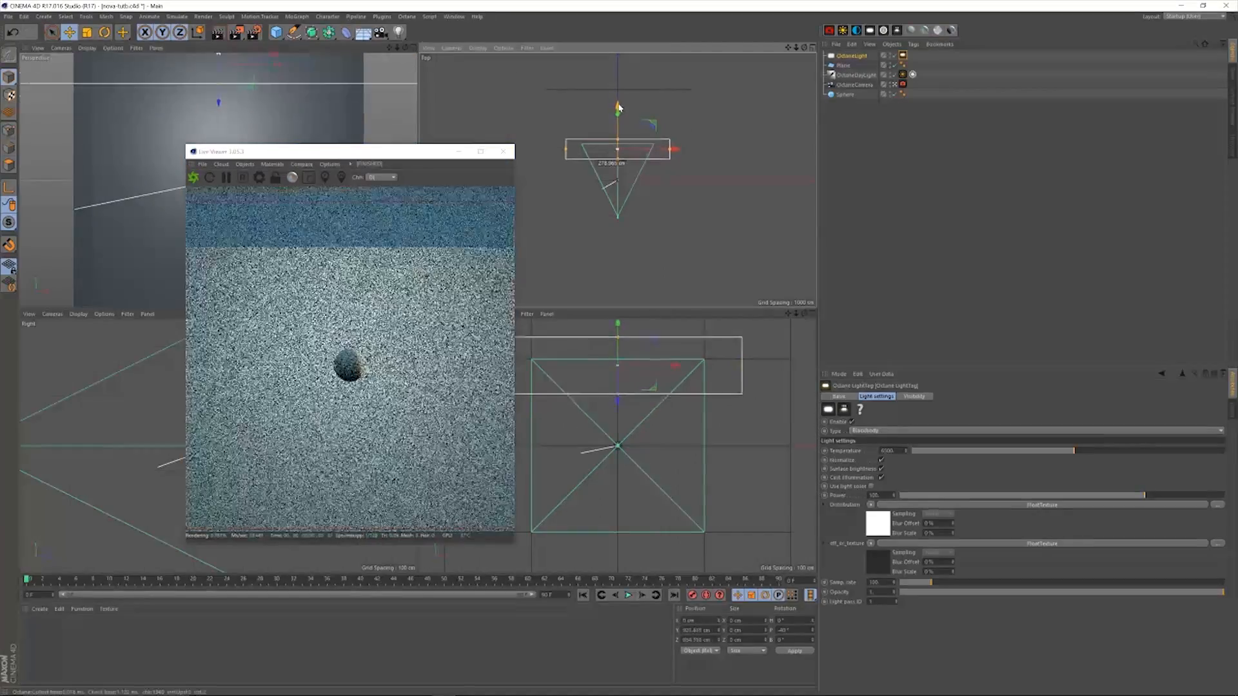
left_click_drag(619, 343, 627, 292)
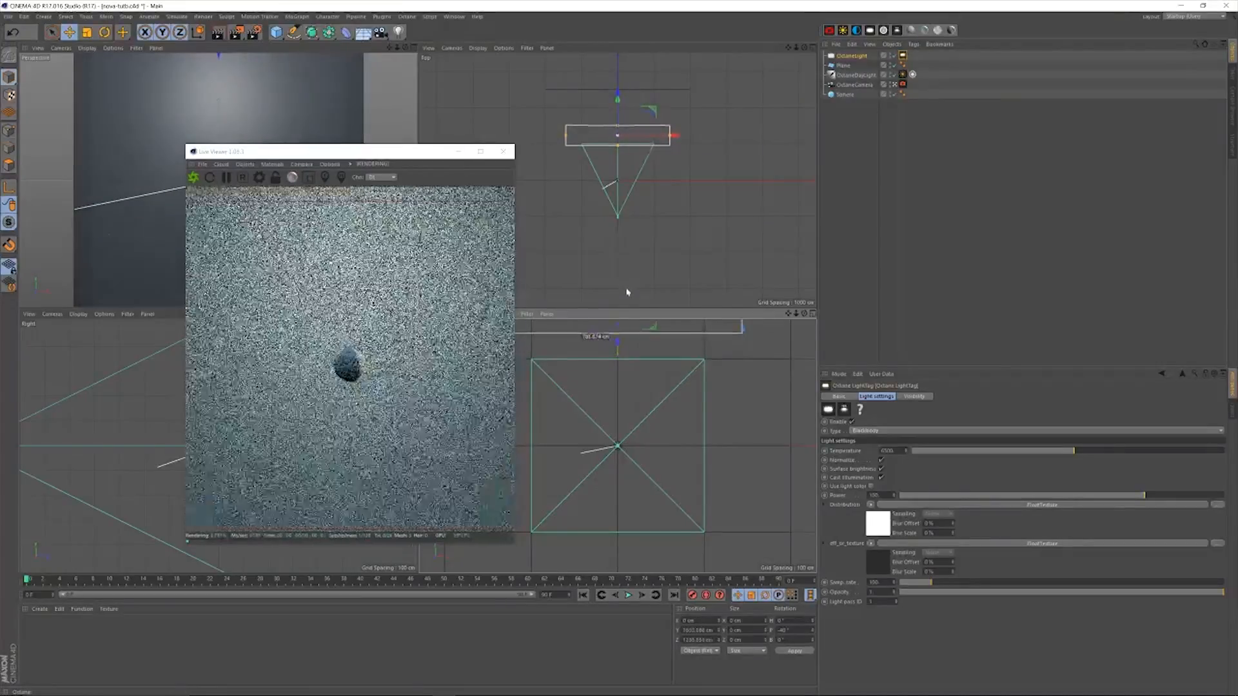
left_click_drag(671, 135, 681, 137)
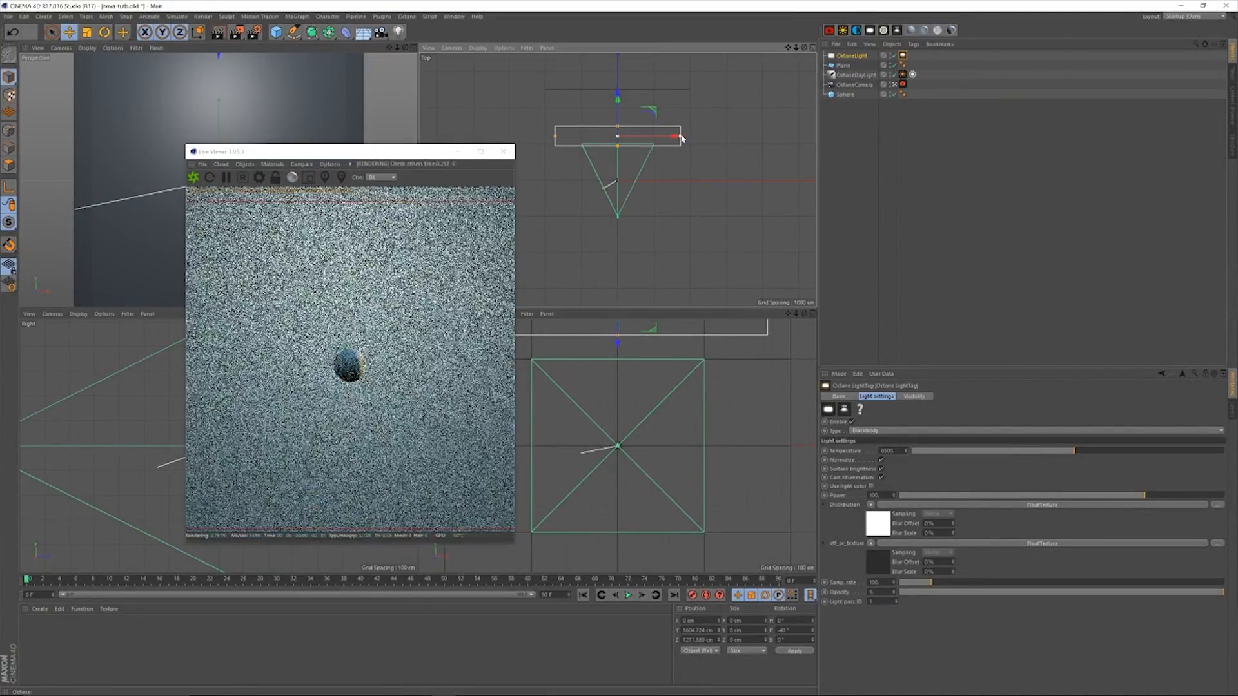
left_click_drag(418, 156, 685, 87)
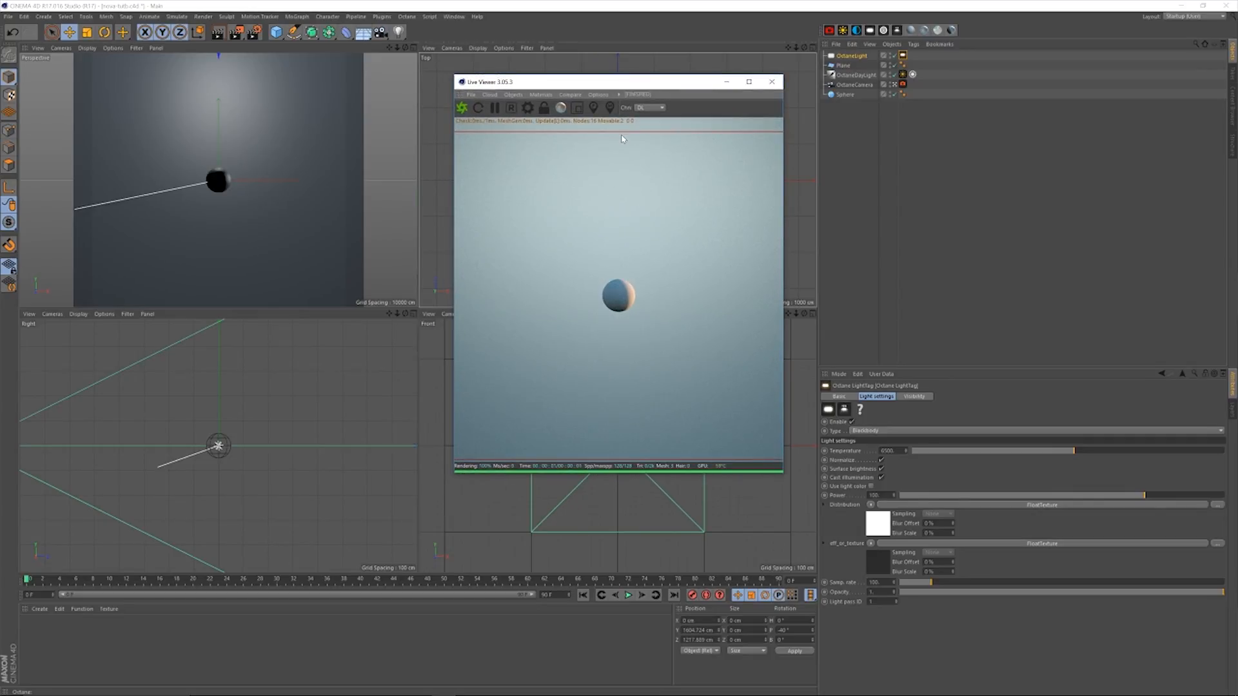
Move the Octane light farther up and back above the camera frame, and enlarge its width and height in the front view.
left_click_drag(667, 85, 421, 178)
left_click(797, 354)
left_click_drag(797, 353, 847, 339)
left_click_drag(678, 361, 677, 356)
left_click_drag(759, 395, 773, 395)
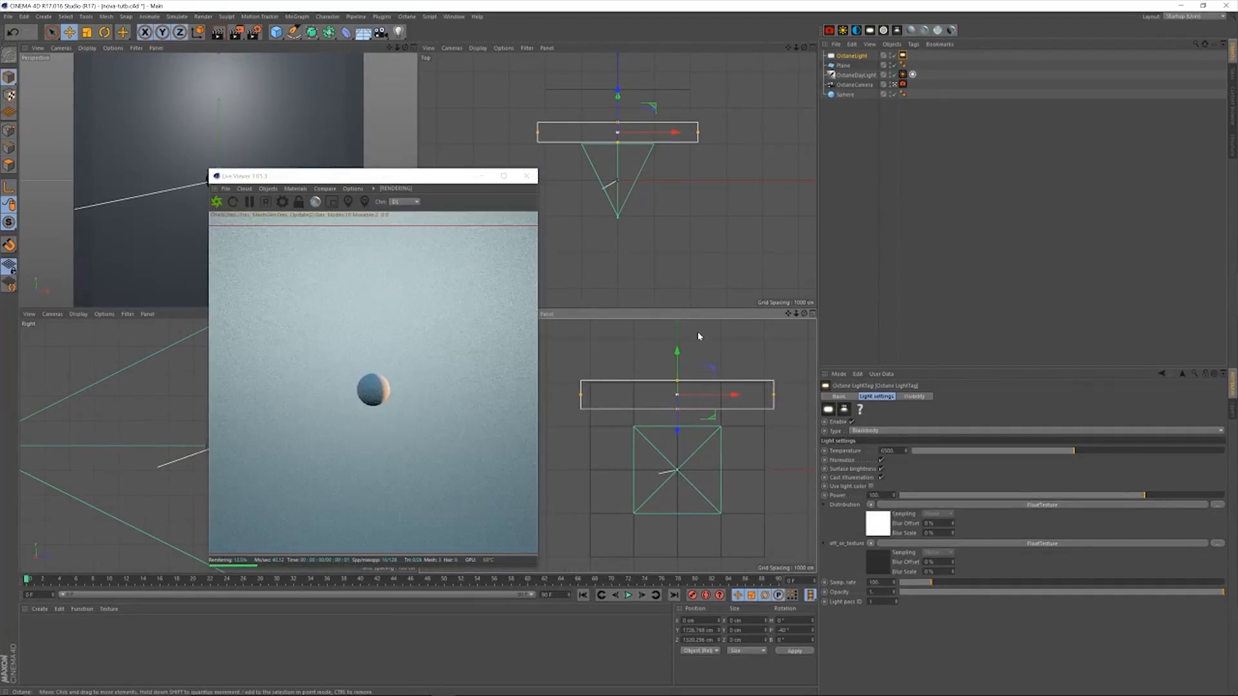
left_click_drag(677, 381, 676, 375)
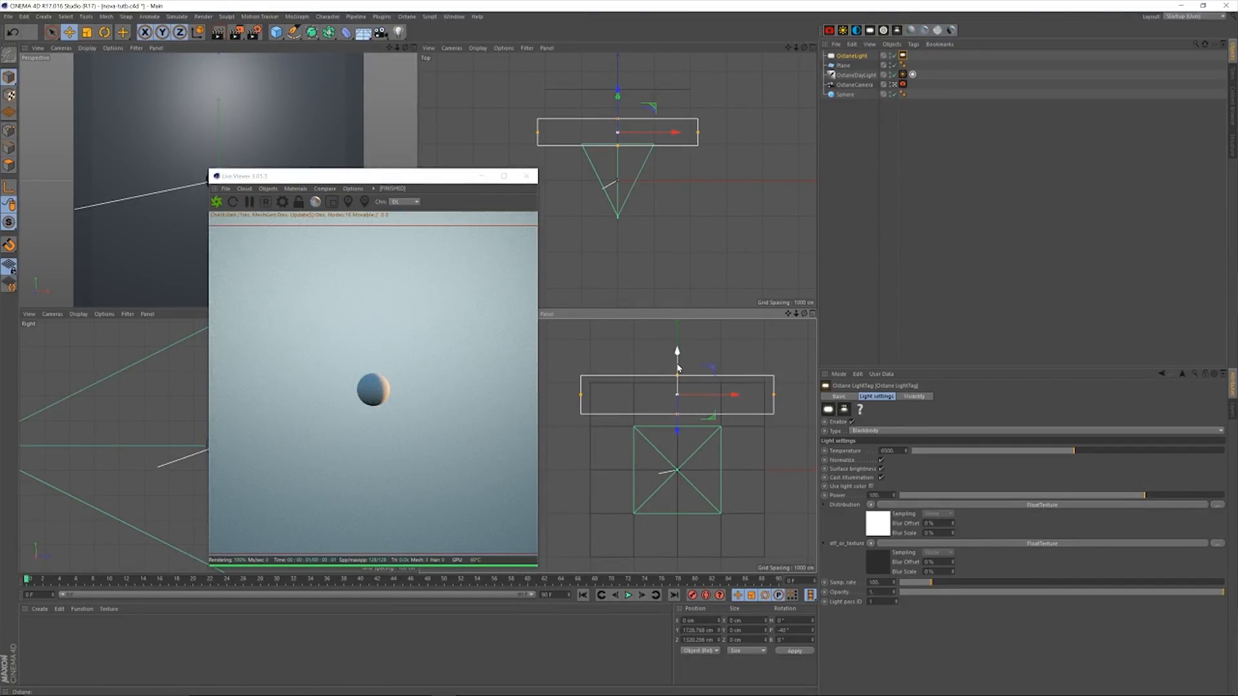
left_click_drag(678, 362, 677, 359)
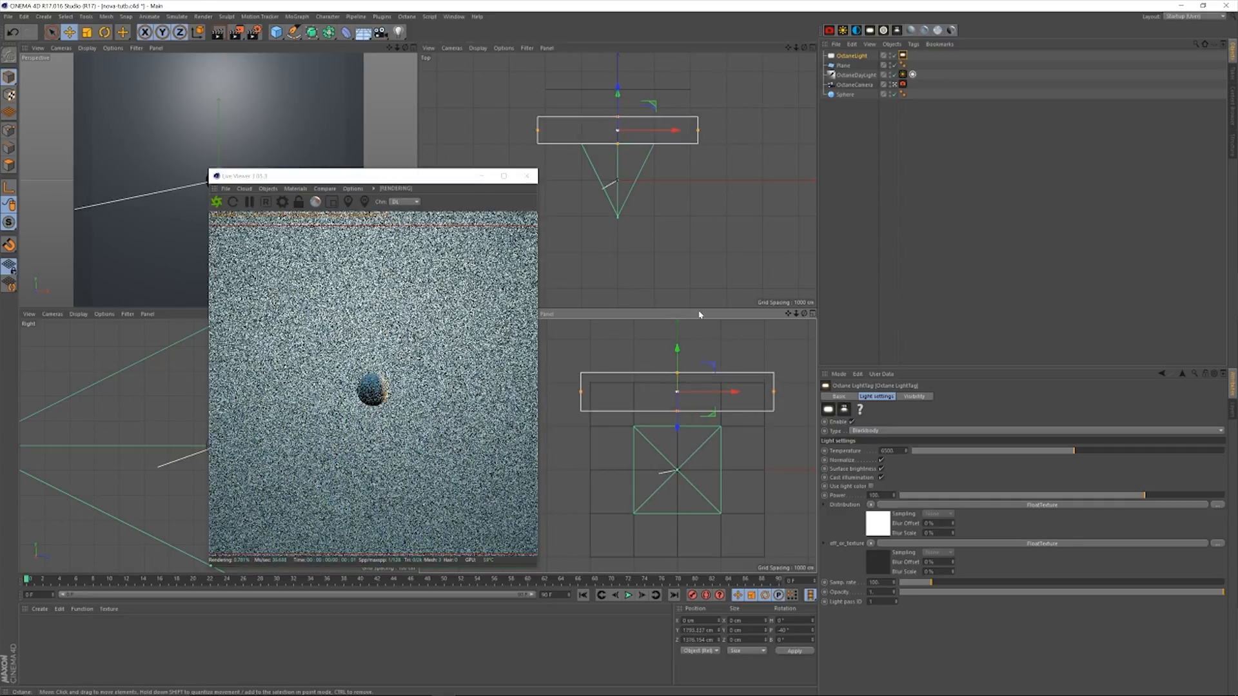
Add an Octane Scatter object to the scene from the Live Viewer.
left_click_drag(403, 178, 631, 94)
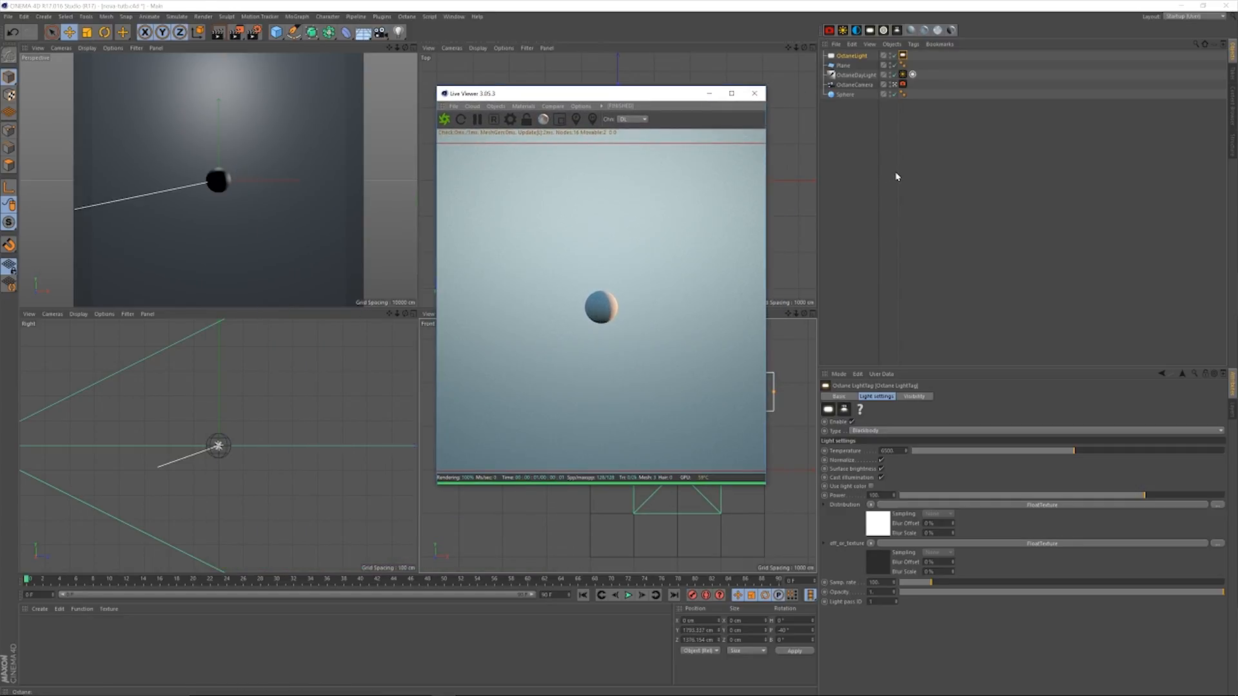
left_click(857, 128)
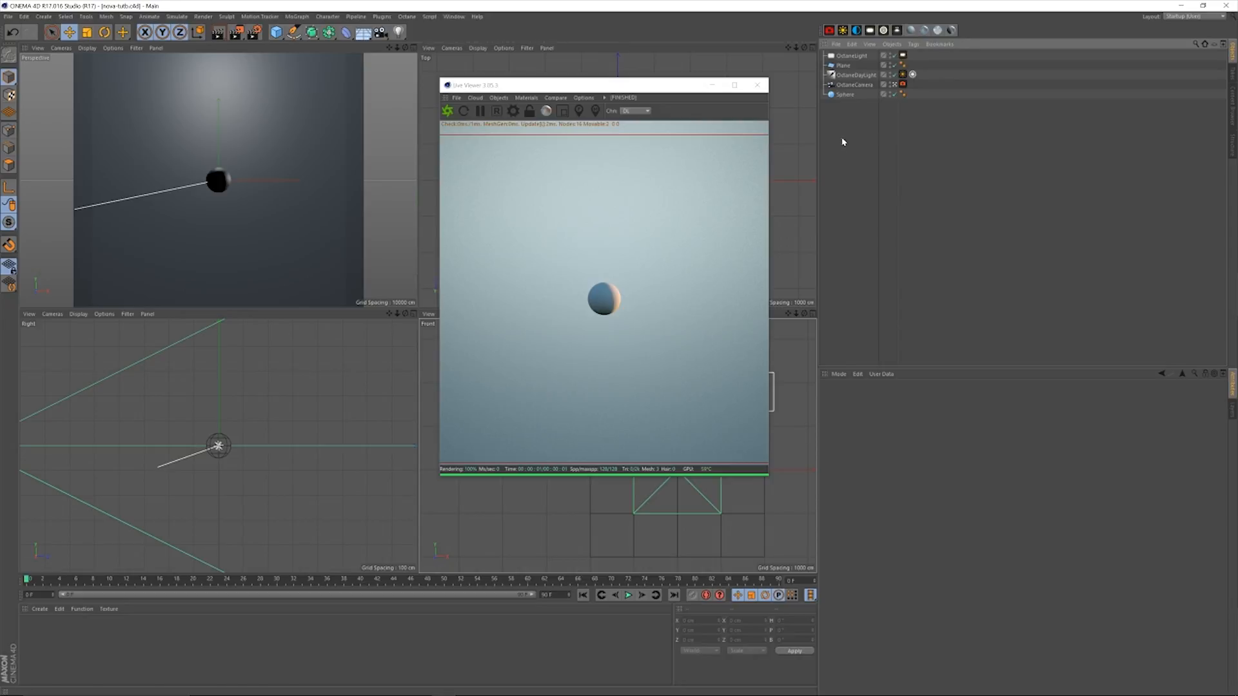
left_click(635, 84)
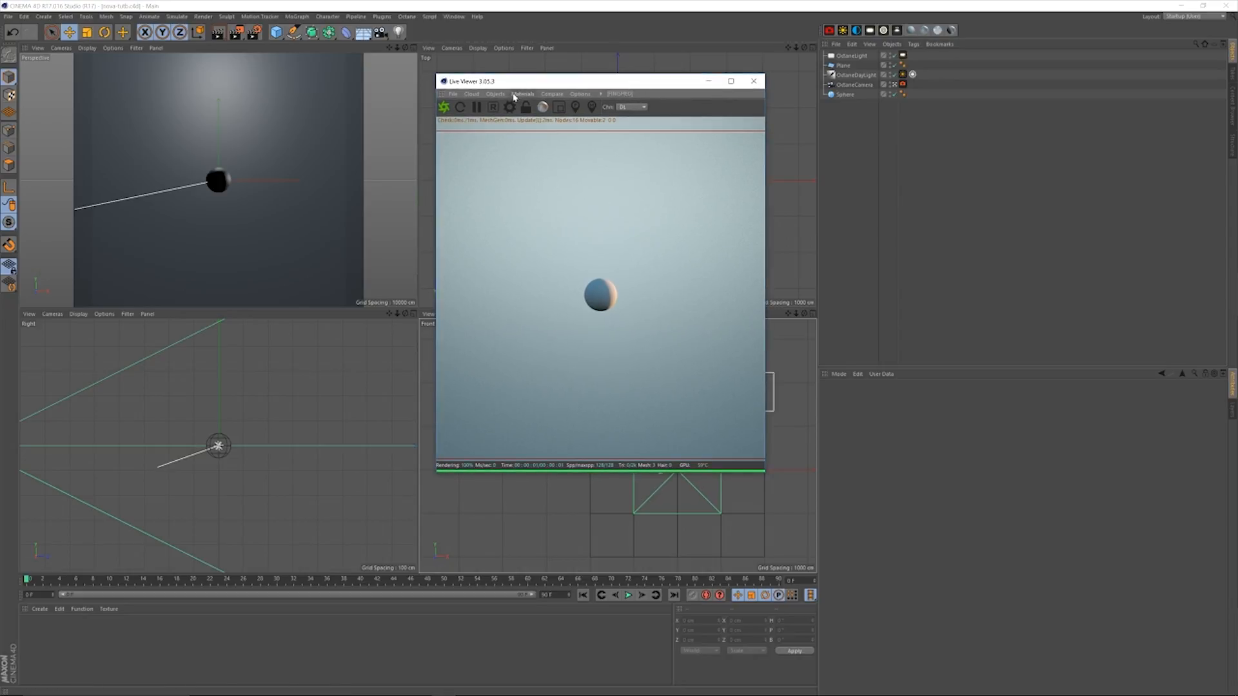
left_click(495, 95)
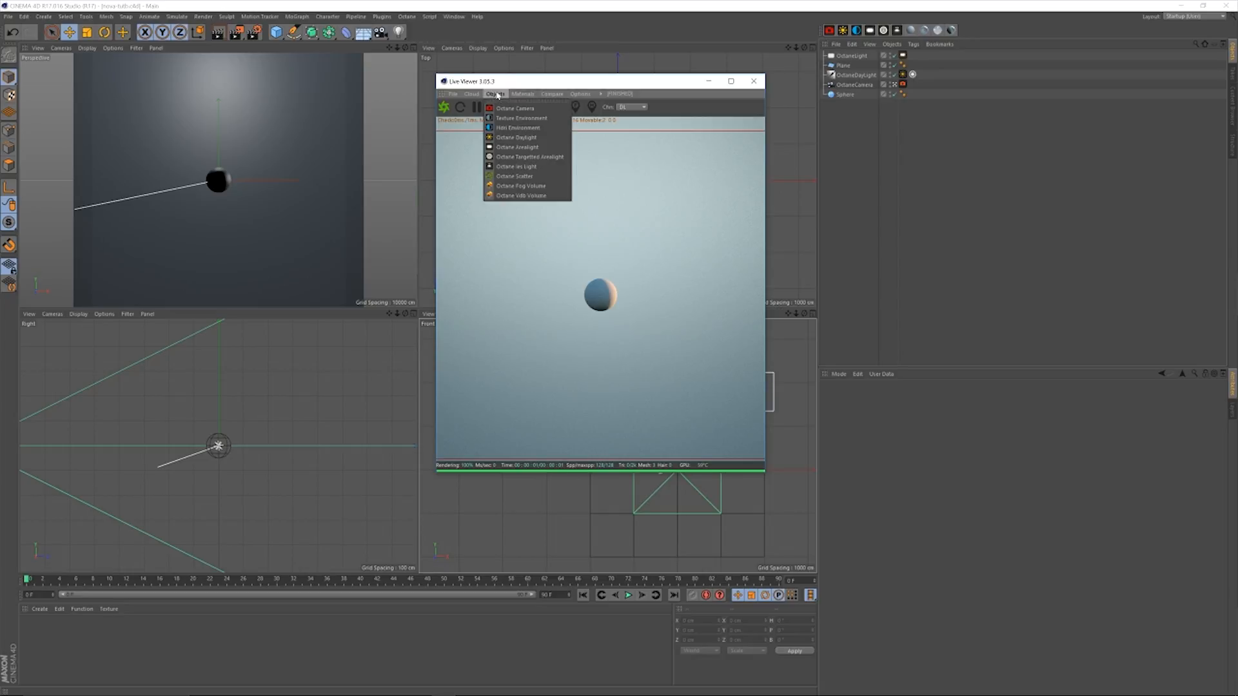
left_click(512, 176)
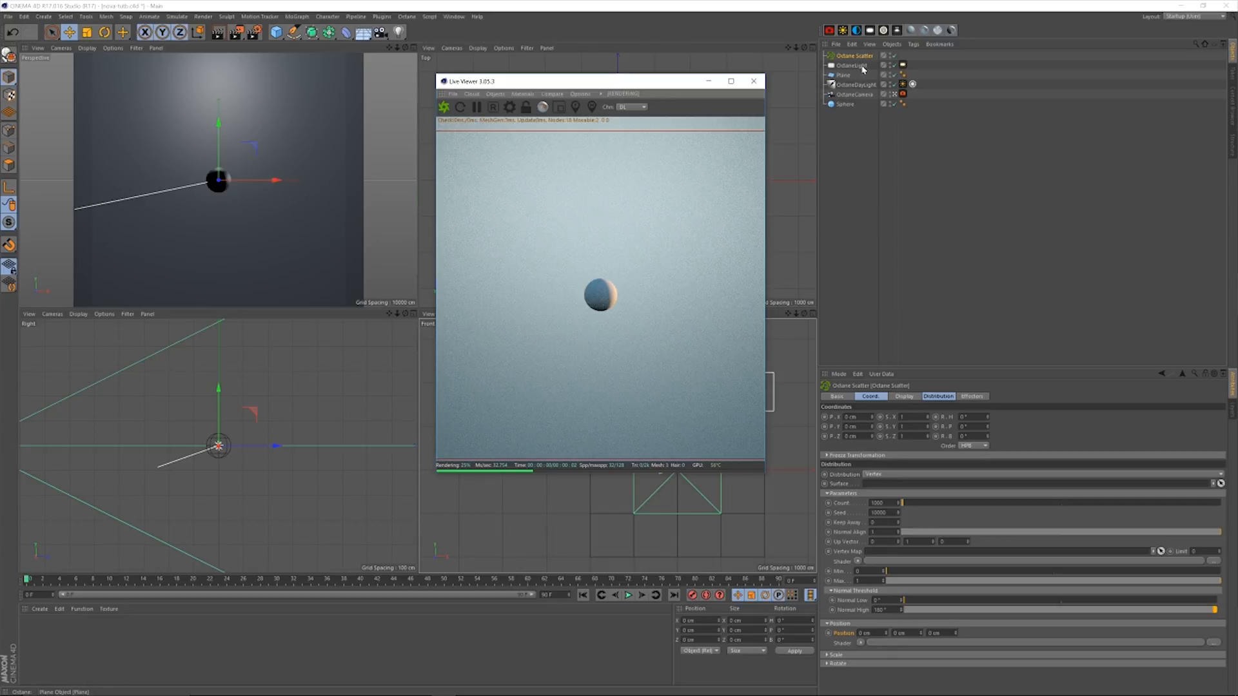
Reorder the object hierarchy so the light, daylight and camera come first and the Octane Scatter sits below the Sphere.
left_click(856, 67)
left_click_drag(858, 50, 867, 74)
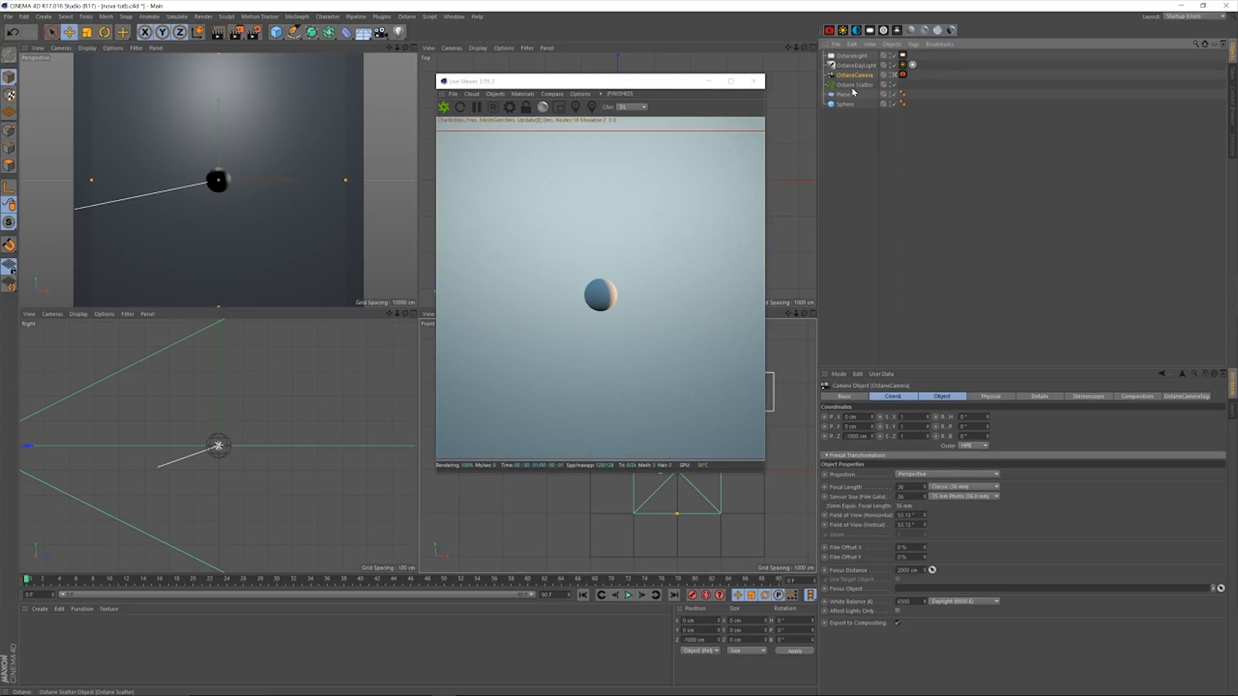
left_click_drag(852, 118, 855, 122)
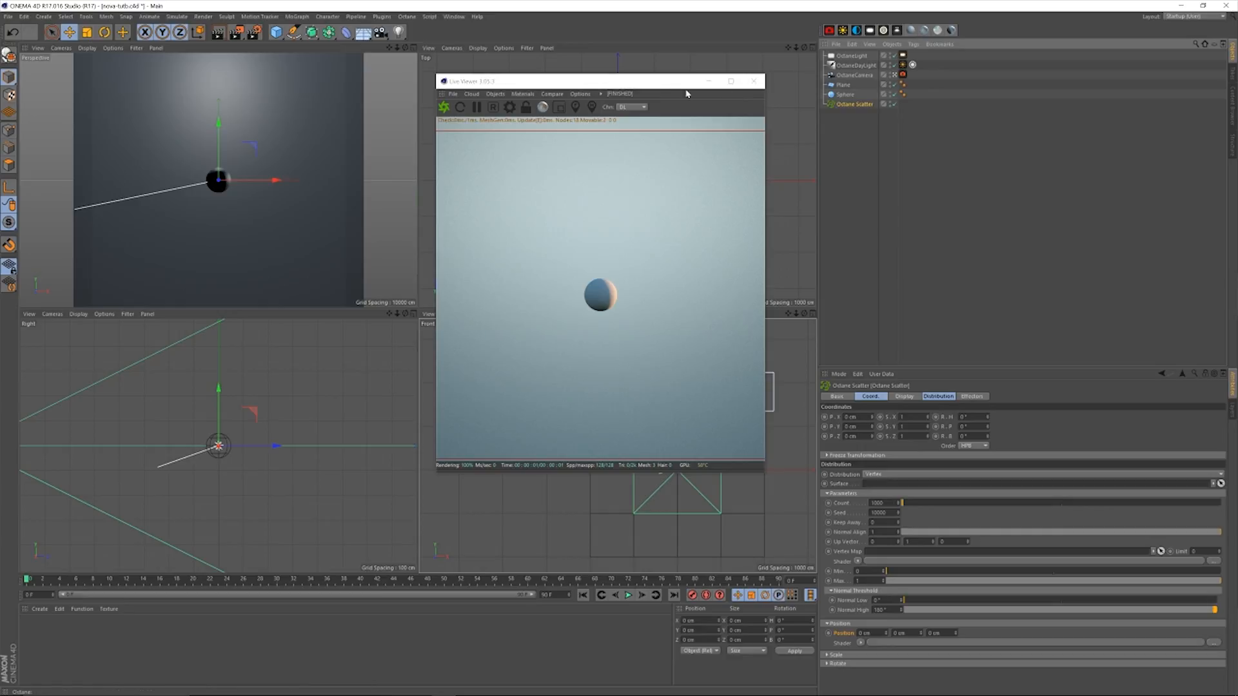
left_click_drag(668, 82, 662, 80)
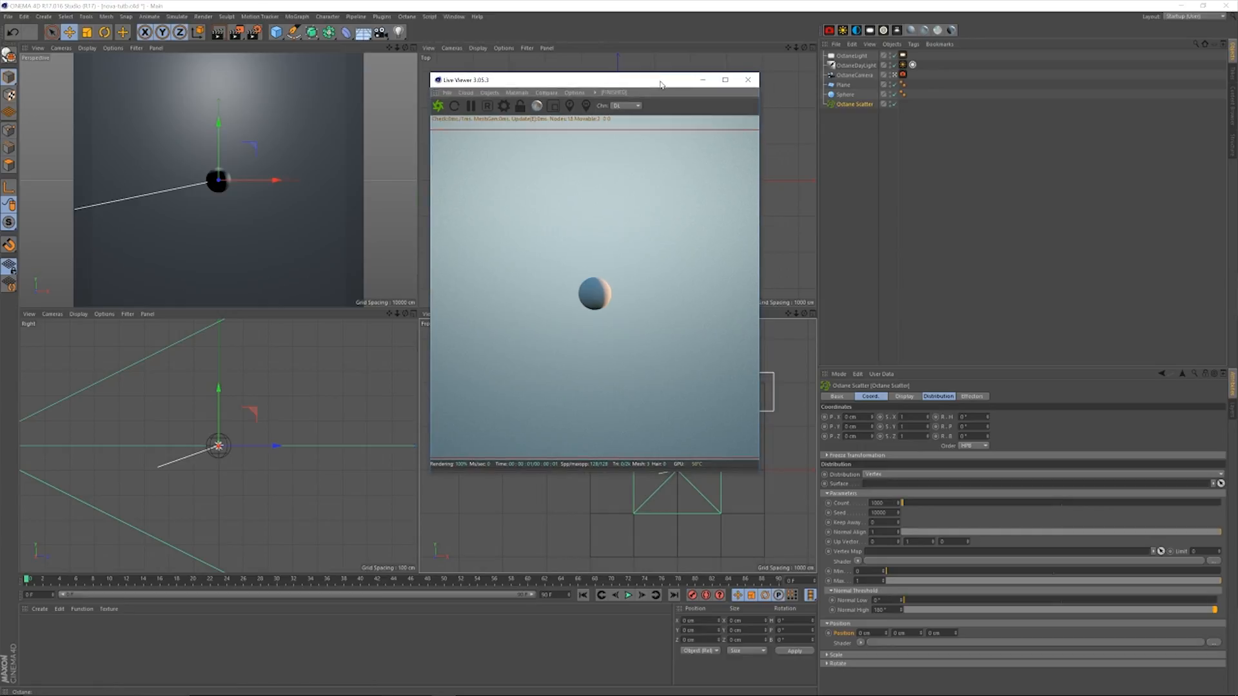
left_click(856, 105)
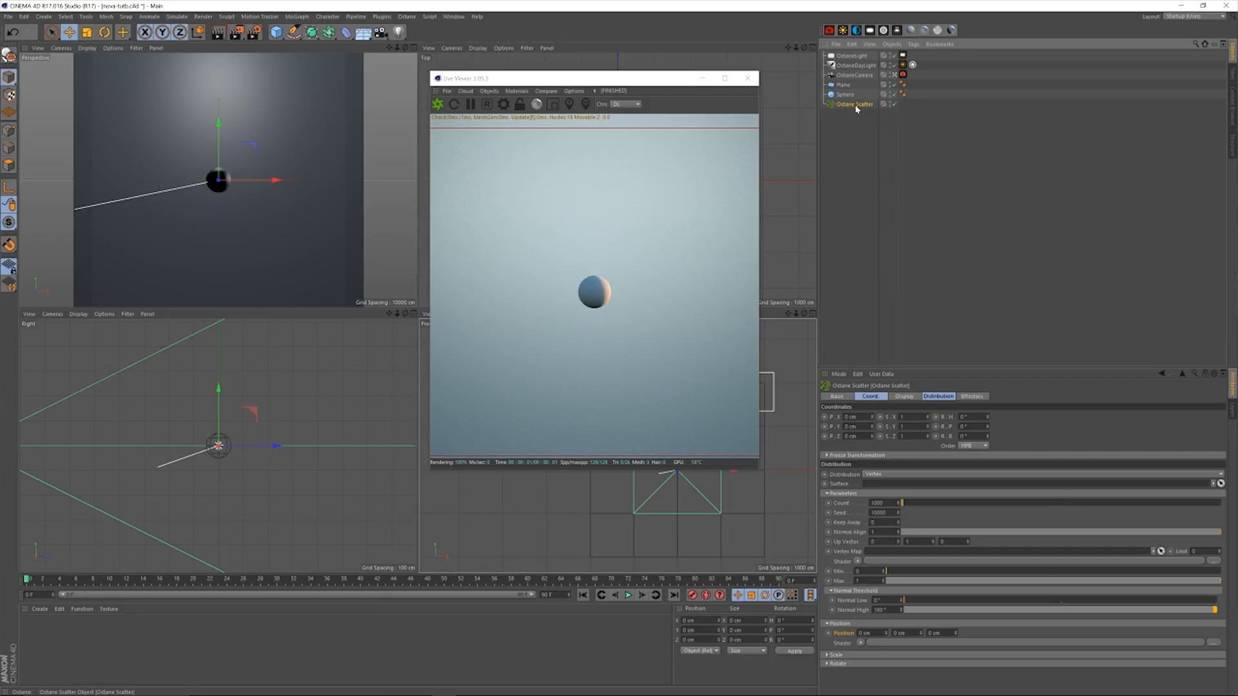
Add a second sphere with a 1 cm radius, 3 segments and Render Perfect disabled.
left_click(276, 32)
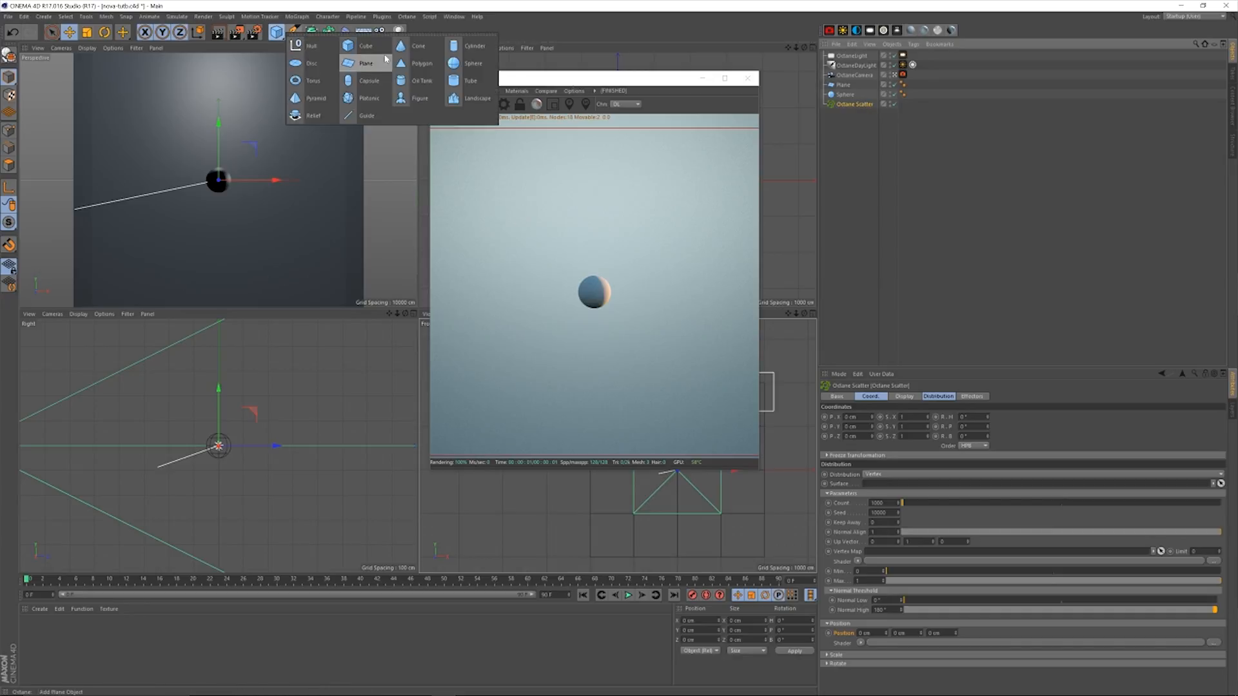
left_click(466, 63)
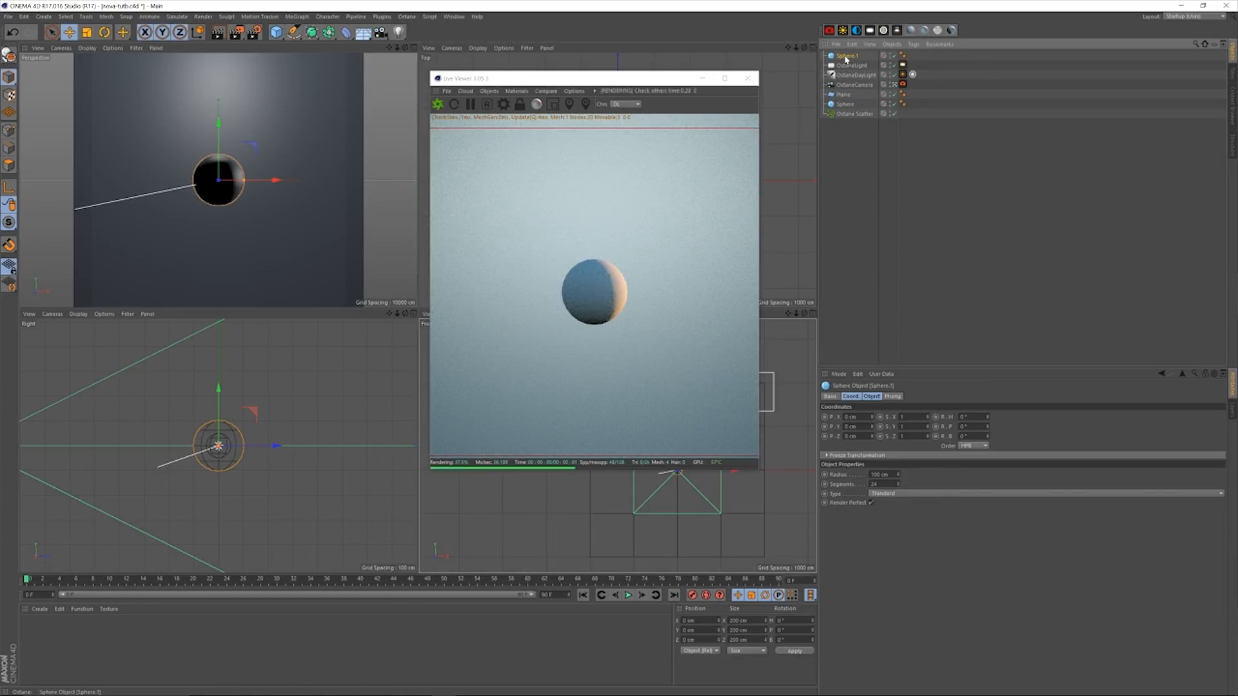
left_click(871, 503)
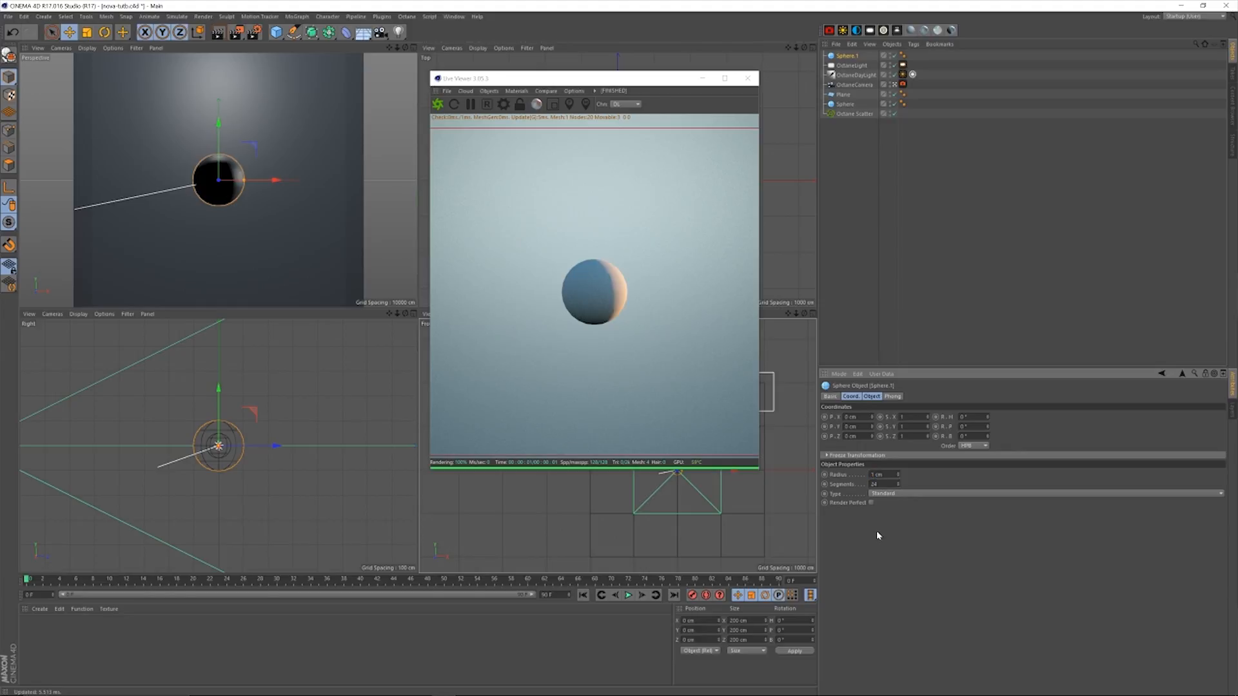
key("Return")
key("Tab")
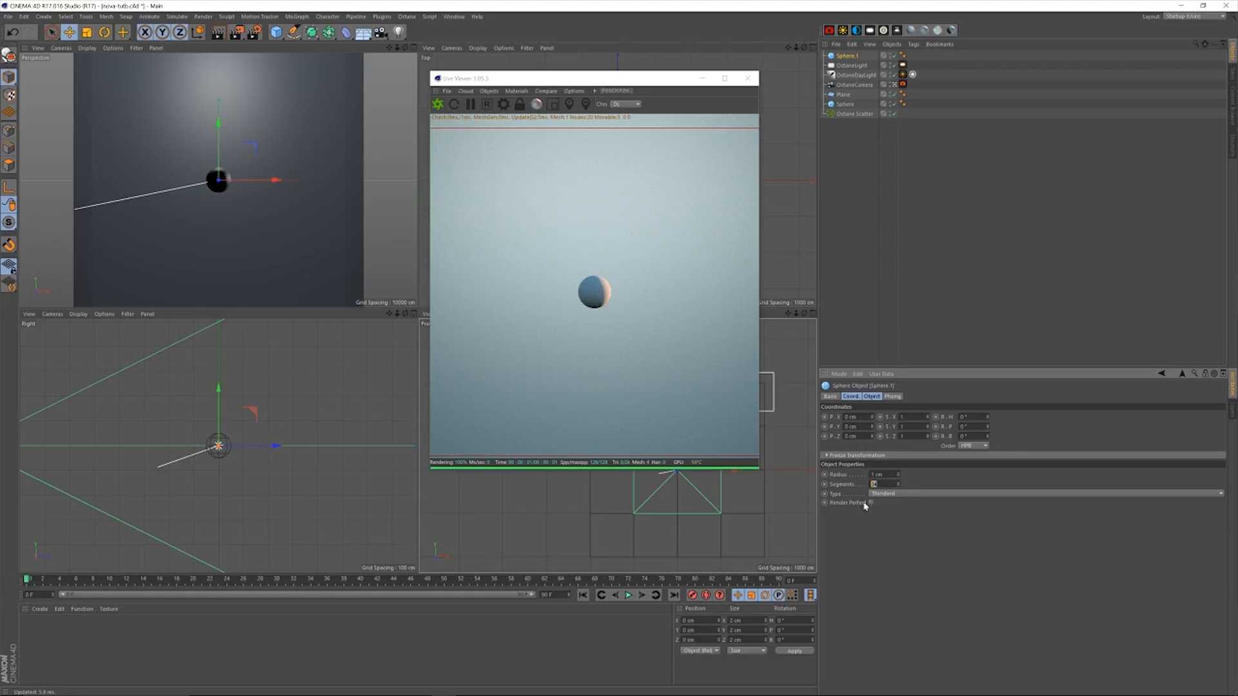
type("3")
key("Return")
Nest the 1 cm sphere under the Octane Scatter and set its distribution to Surface with the original Sphere as the surface.
left_click_drag(851, 58, 860, 116)
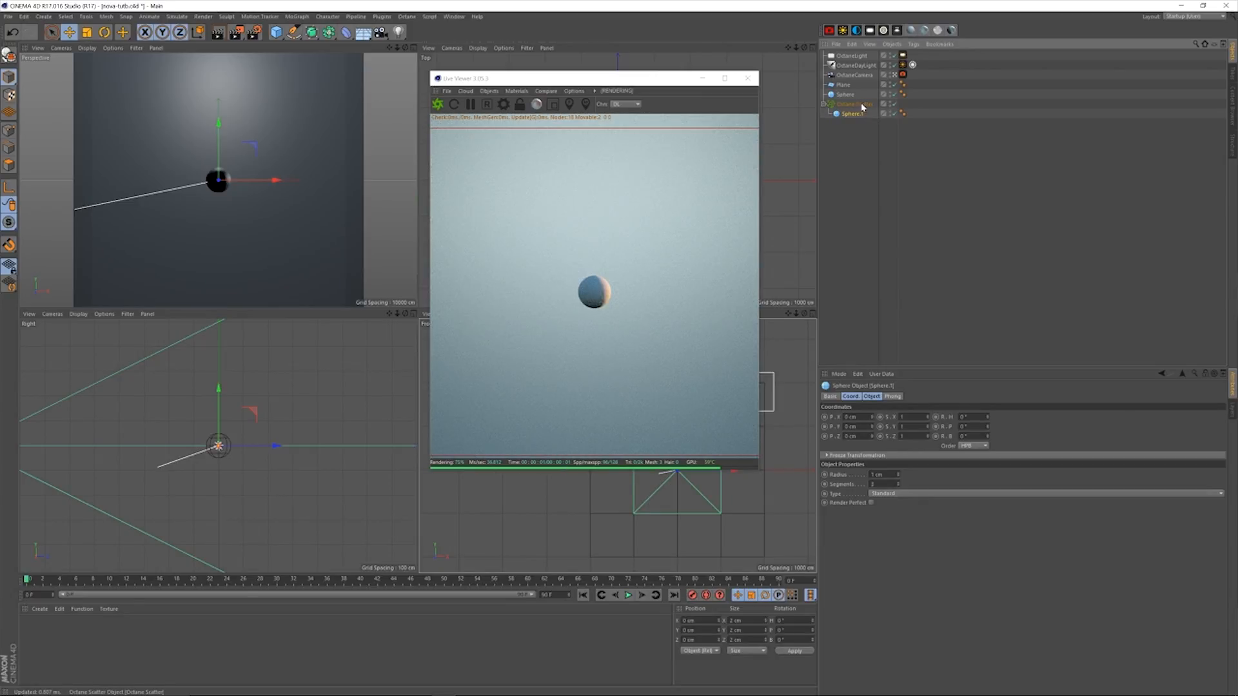
left_click(859, 104)
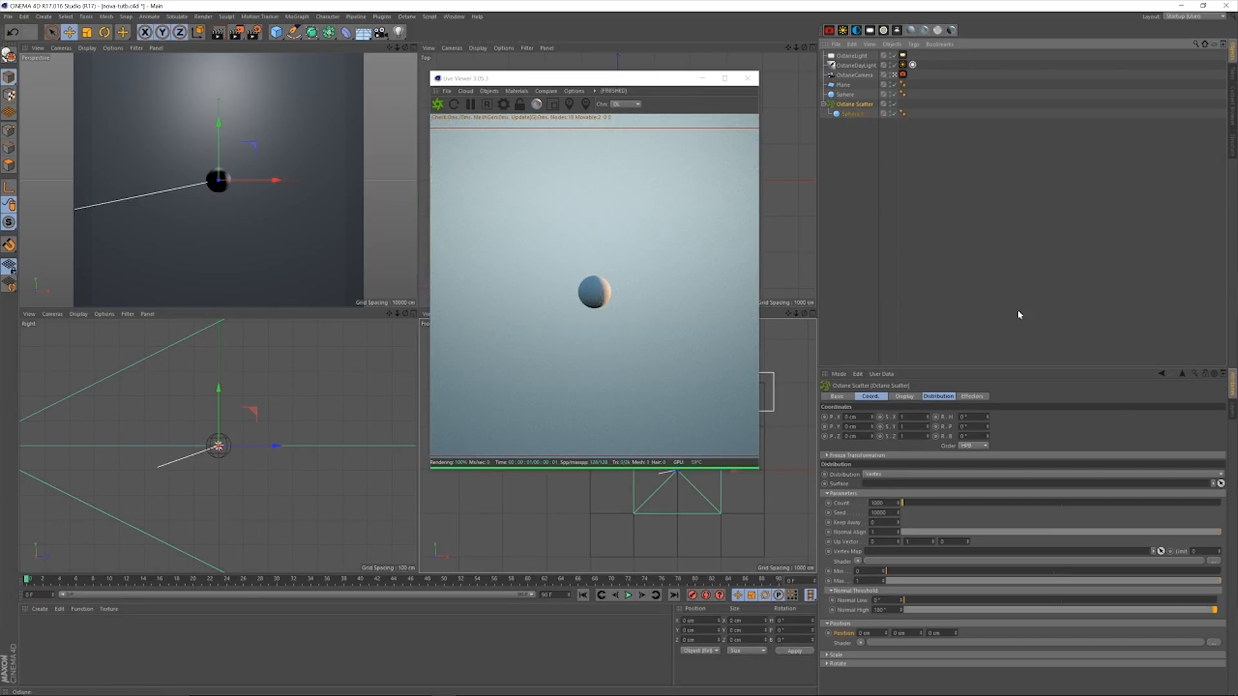
left_click(846, 96)
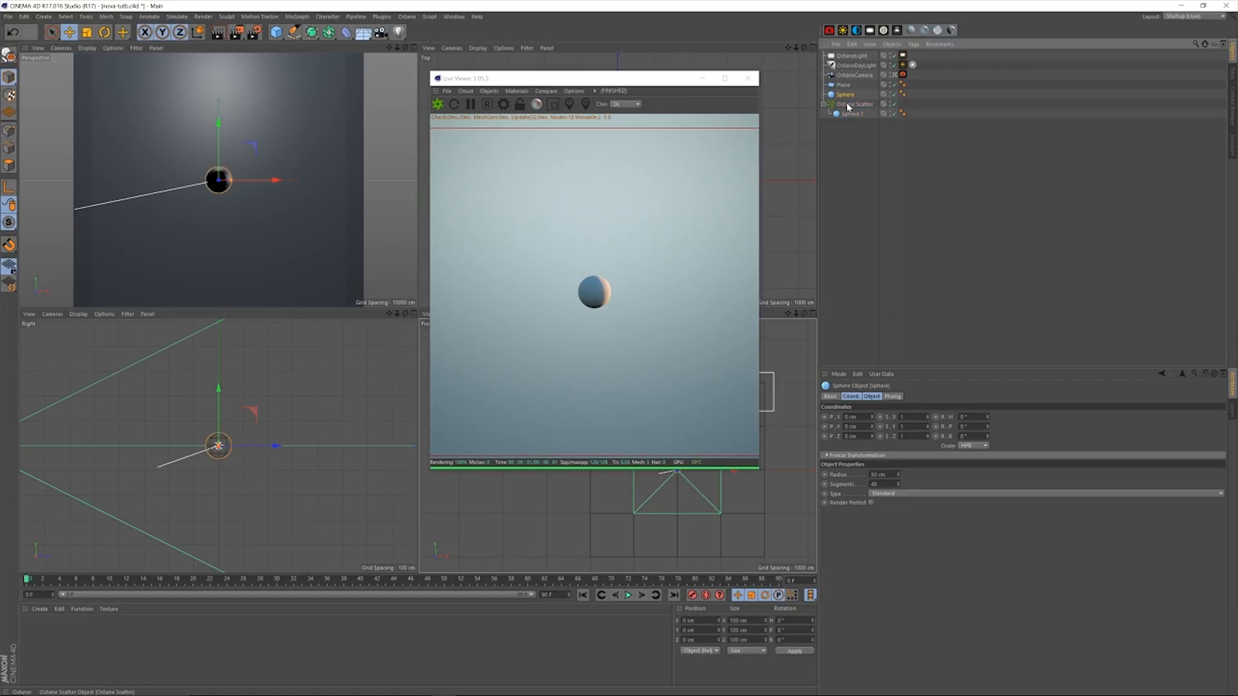
left_click(850, 105)
left_click(847, 95)
left_click(851, 104)
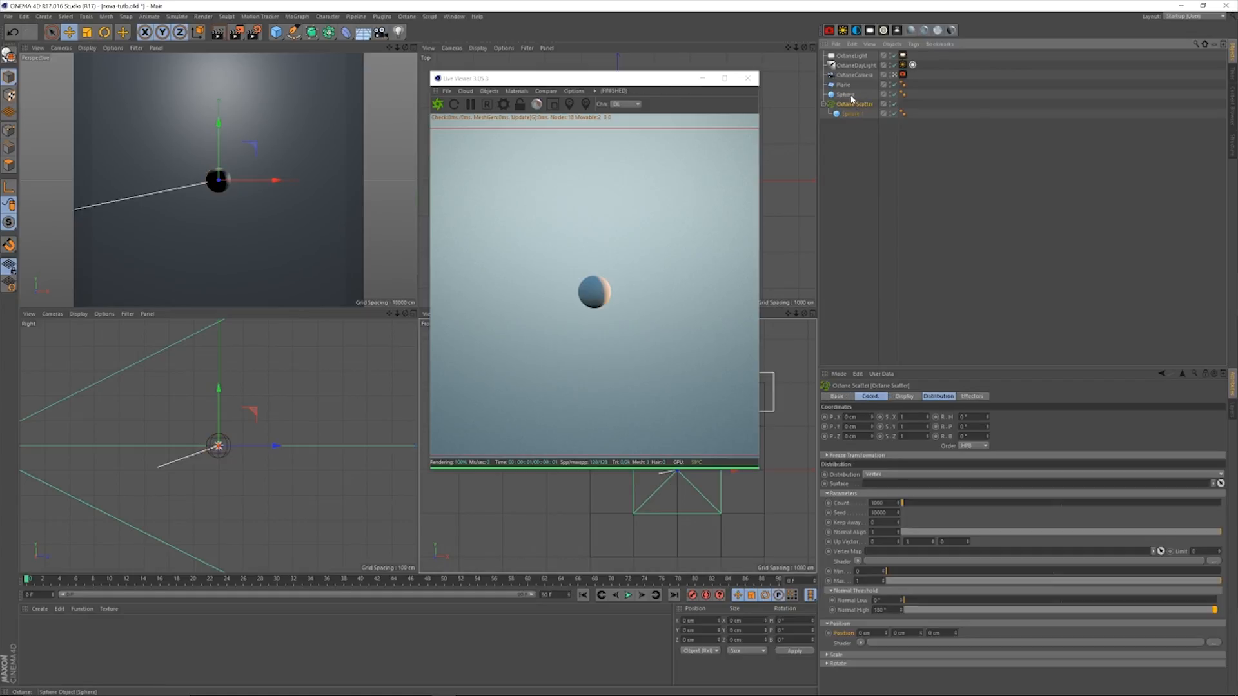
mouse_move(898, 483)
left_mouse_down()
mouse_move(878, 487)
mouse_move(902, 484)
left_mouse_up()
left_click(888, 475)
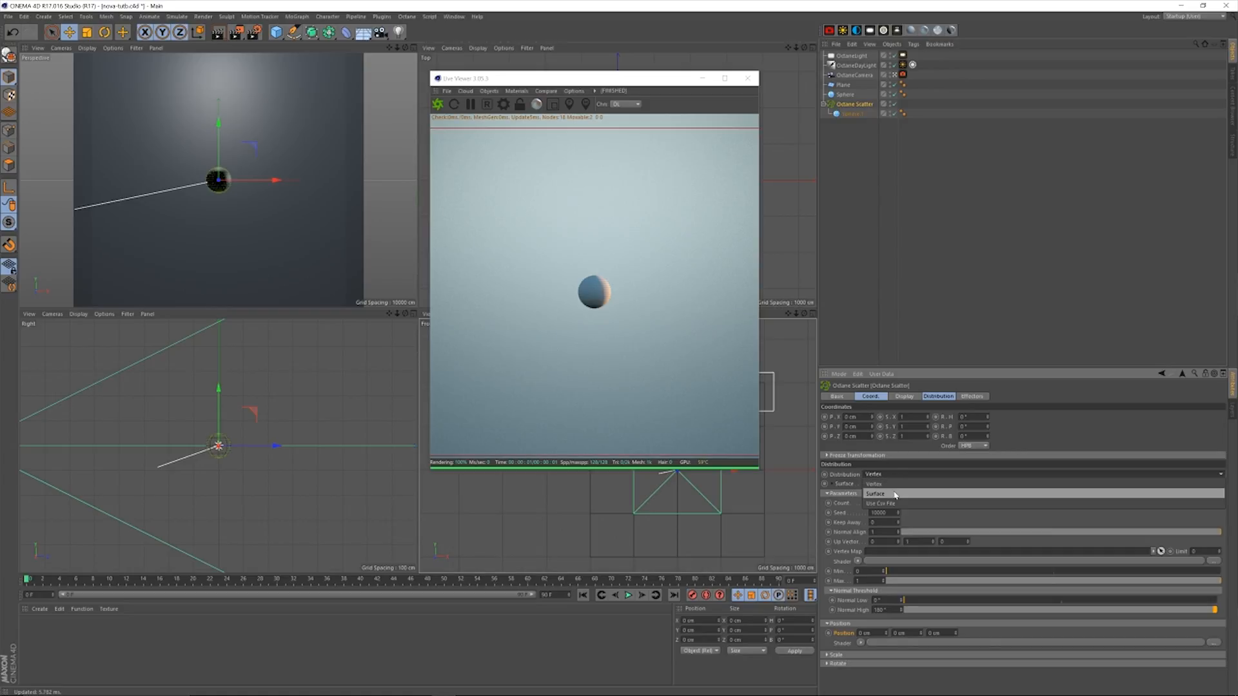
left_click(894, 494)
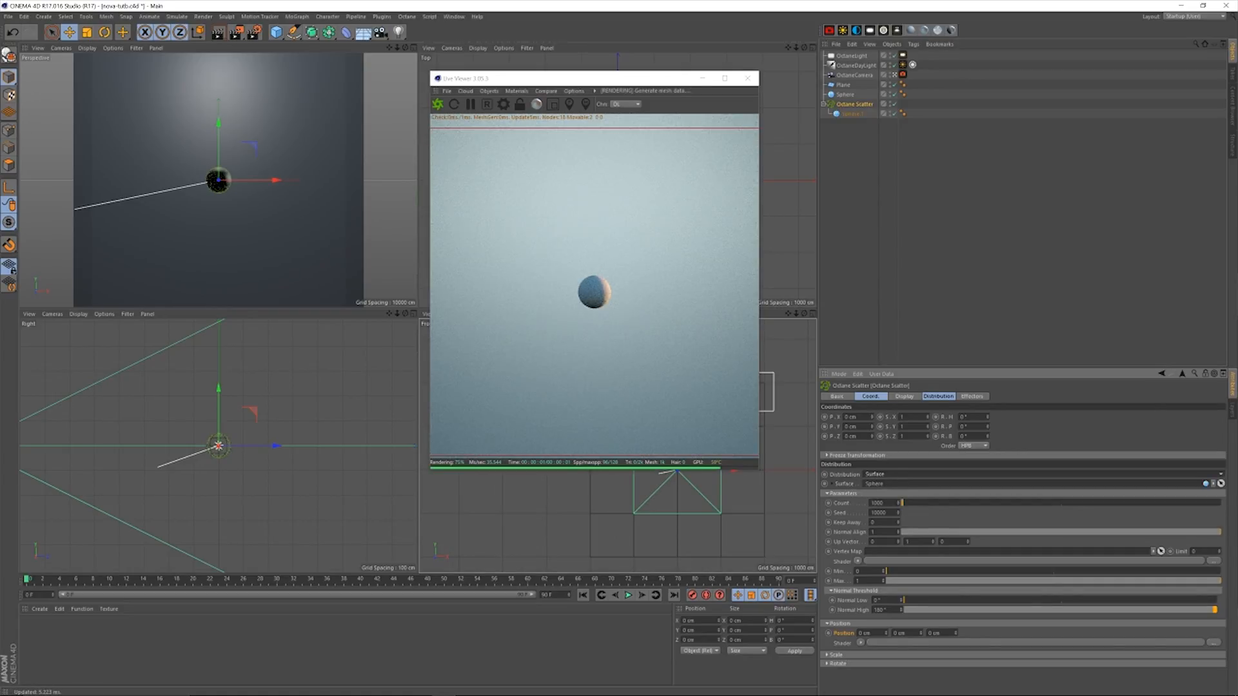
Hide the original Sphere in both the editor and the render.
left_click(847, 94)
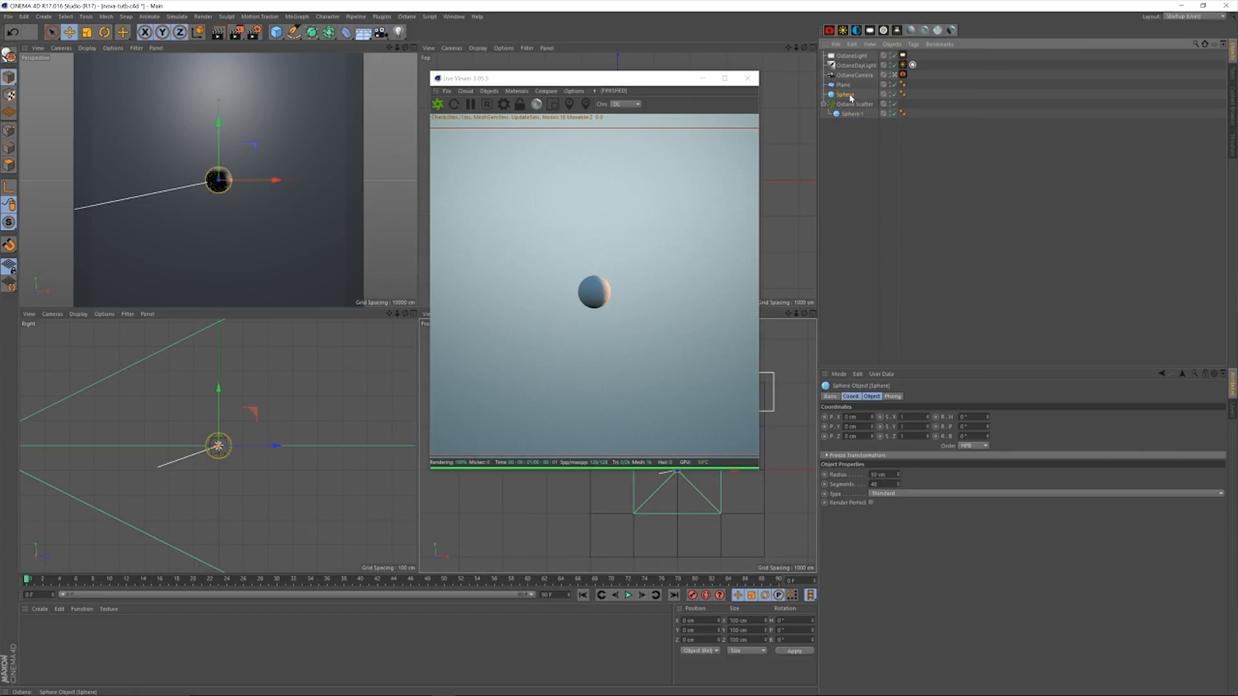
left_click(891, 97)
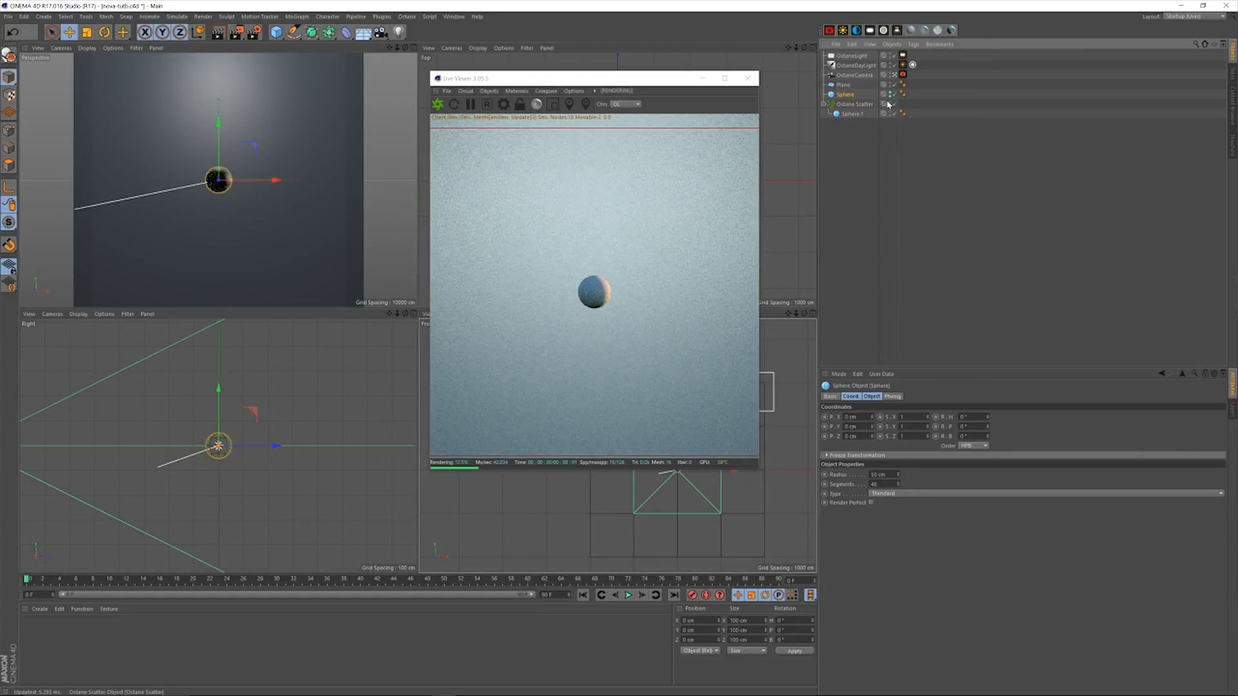
left_click(891, 98)
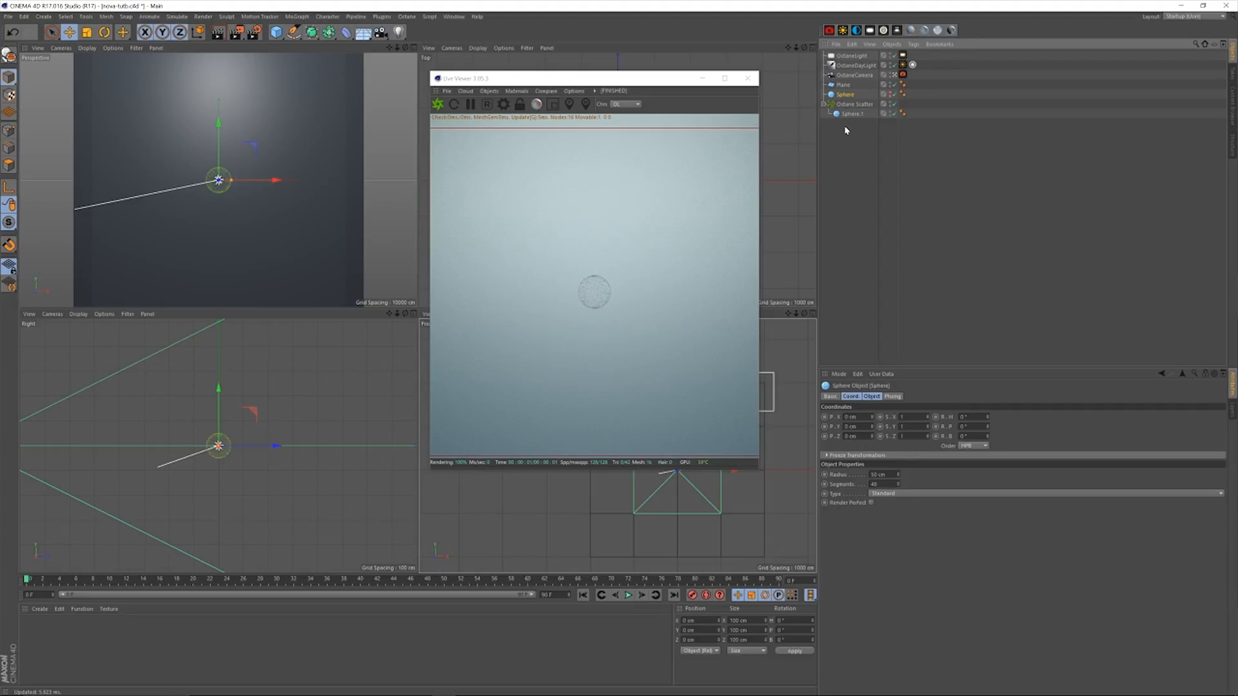
Leave the Octane camera view and frame the scattered spheres close up from an angle in the perspective view.
left_click(855, 104)
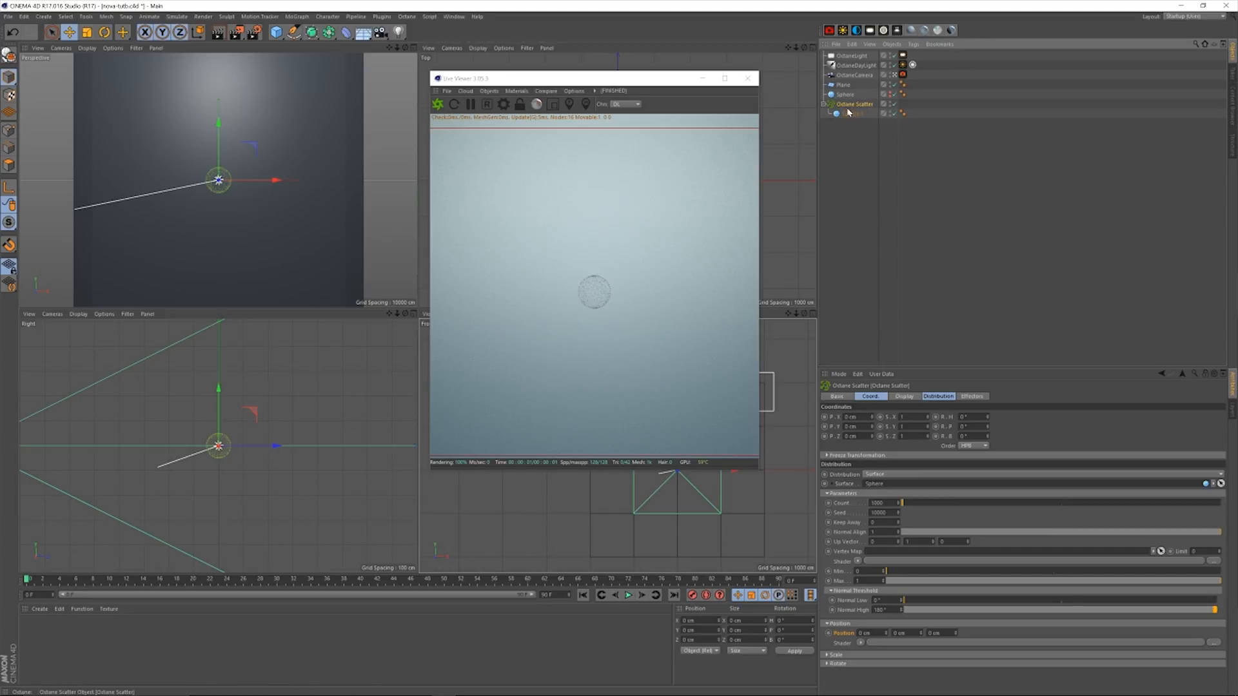
left_click(854, 76)
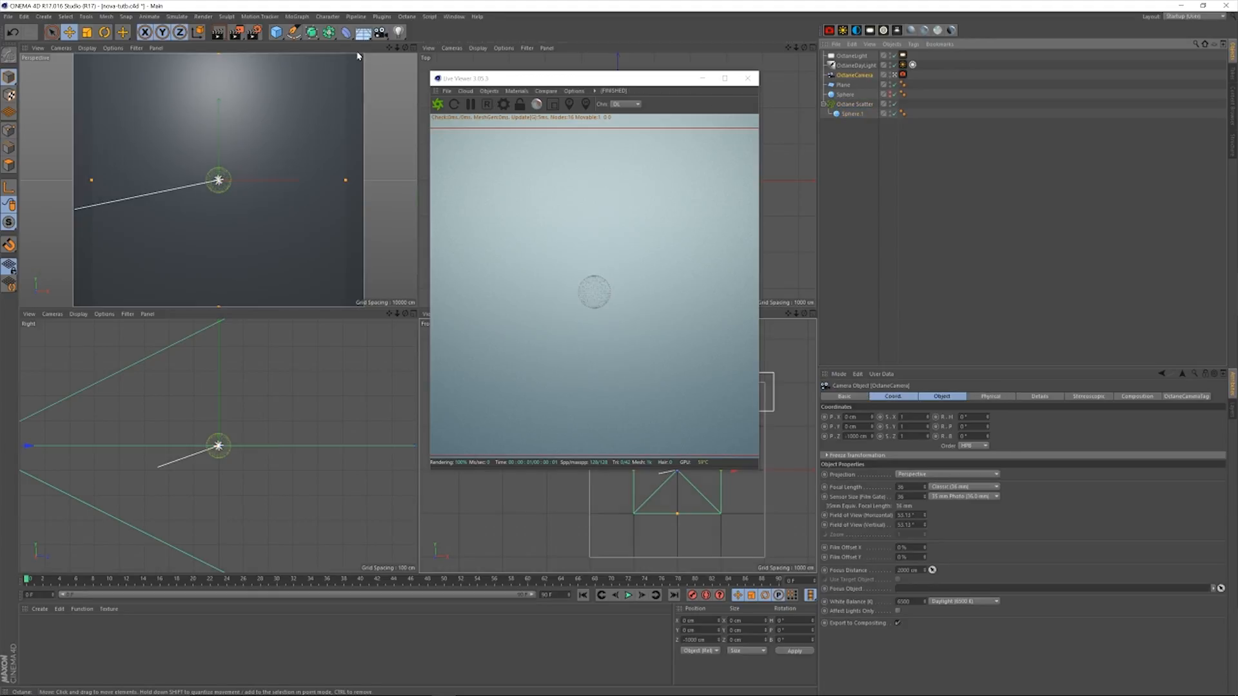
key("o")
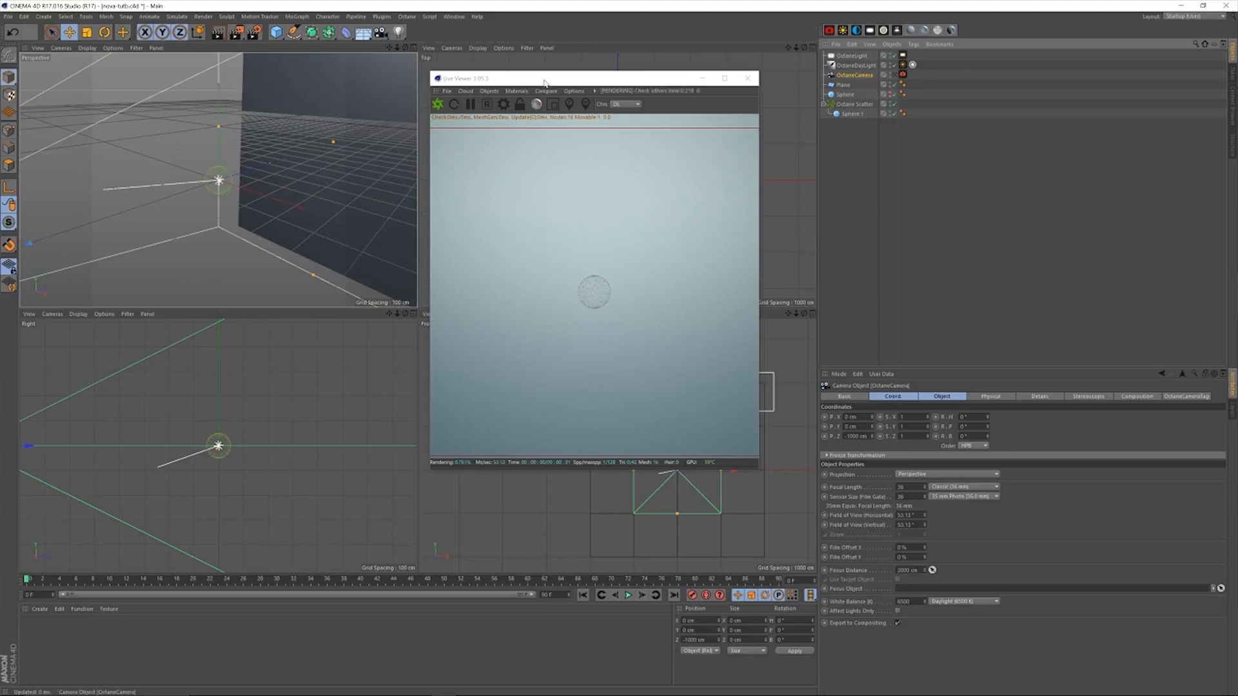
left_click_drag(398, 48, 469, 36)
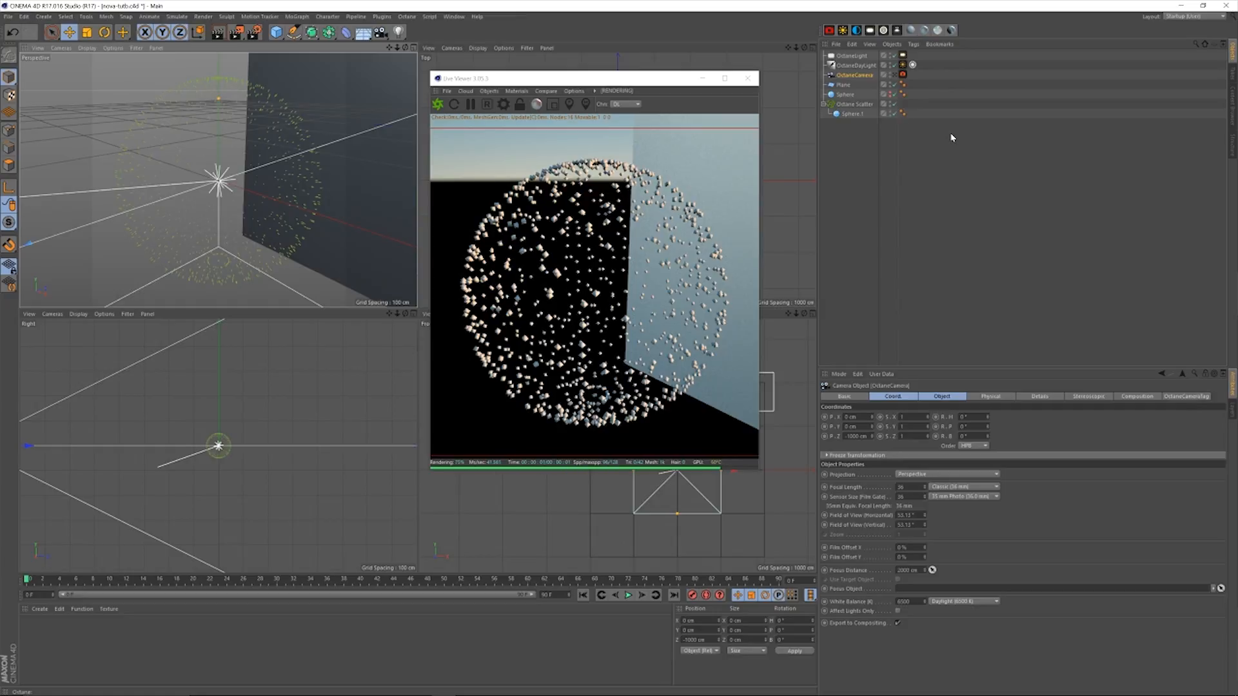
mouse_move(397, 48)
left_mouse_down()
mouse_move(407, 75)
mouse_move(378, 58)
left_mouse_up()
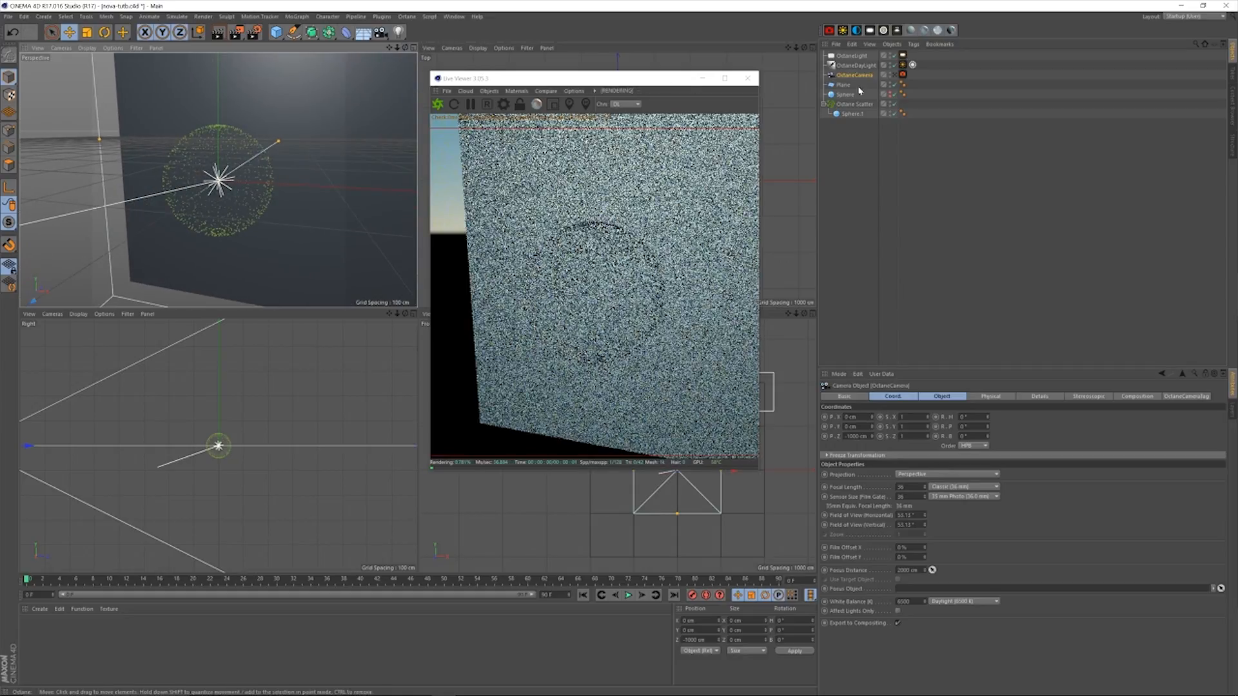
Try offsetting the Octane Scatter's copies by 41 cm in the Y position and undo the offset.
left_click(855, 104)
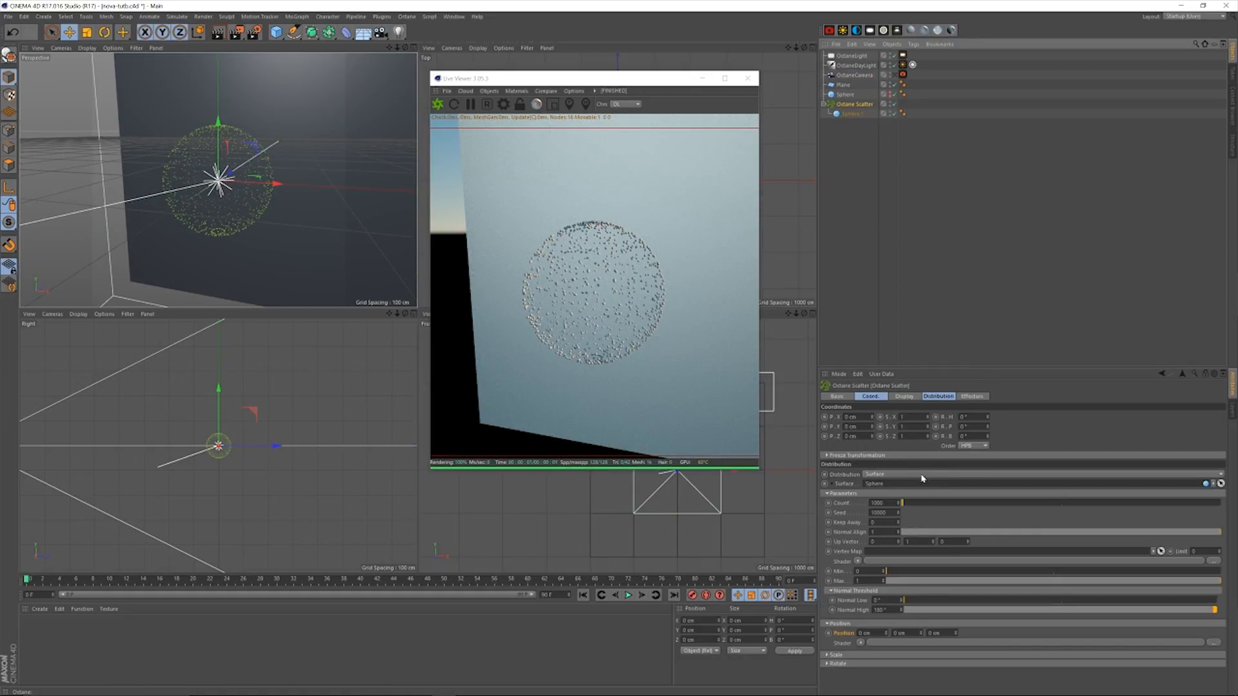
left_click(846, 624)
left_click(883, 592)
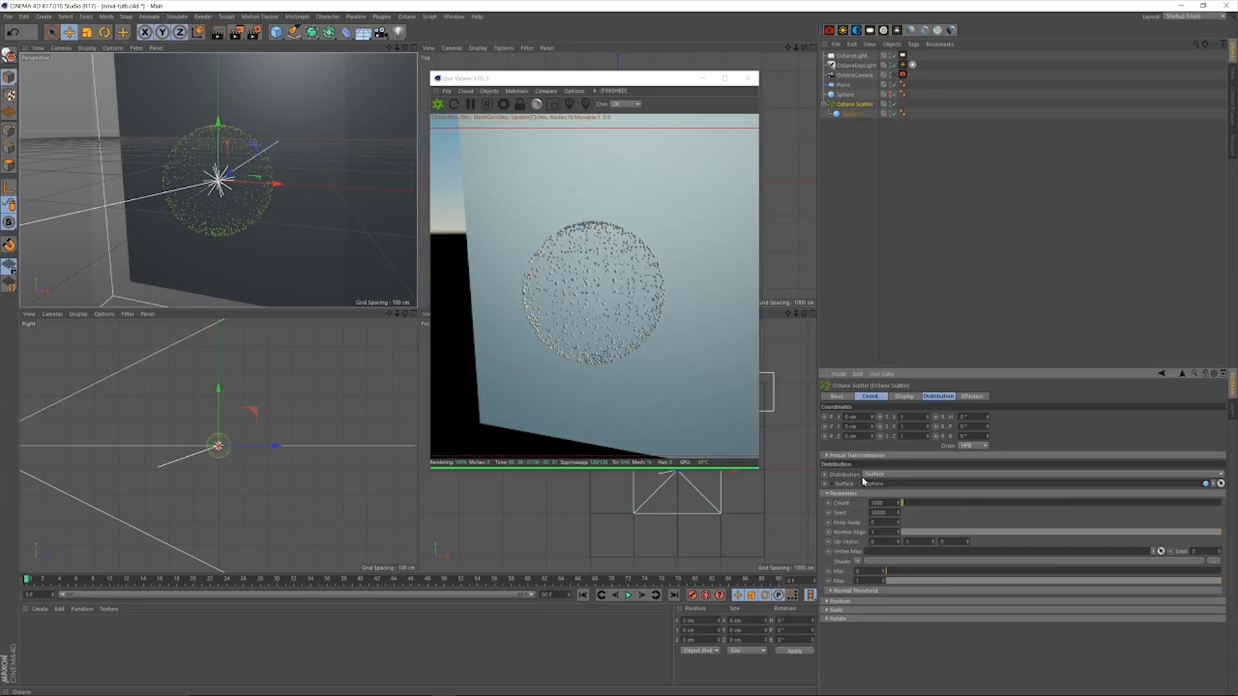
left_click(846, 602)
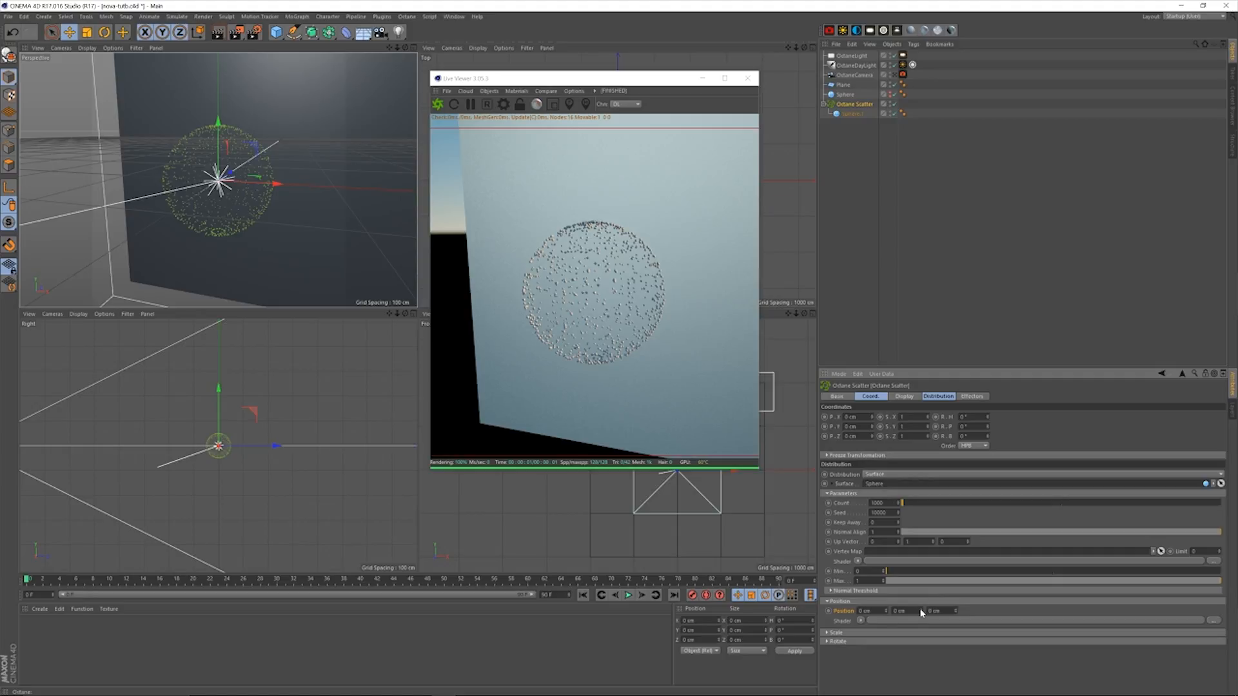
left_click_drag(921, 612, 950, 541)
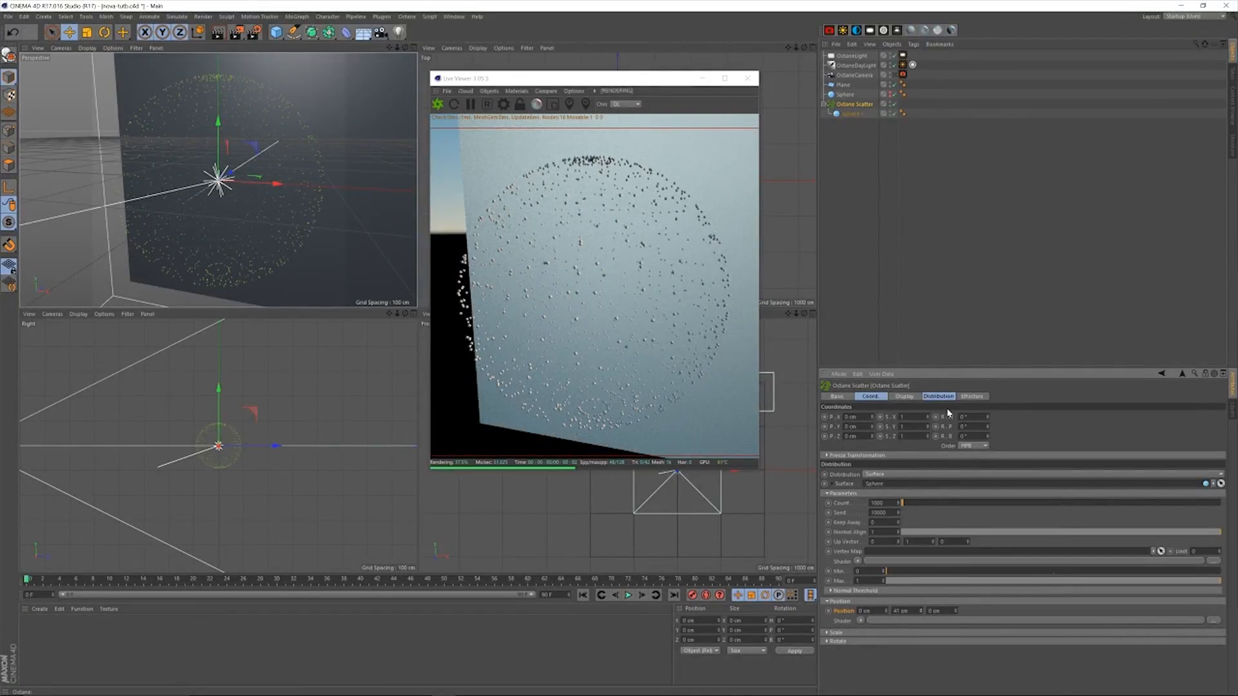
key("ctrl+z")
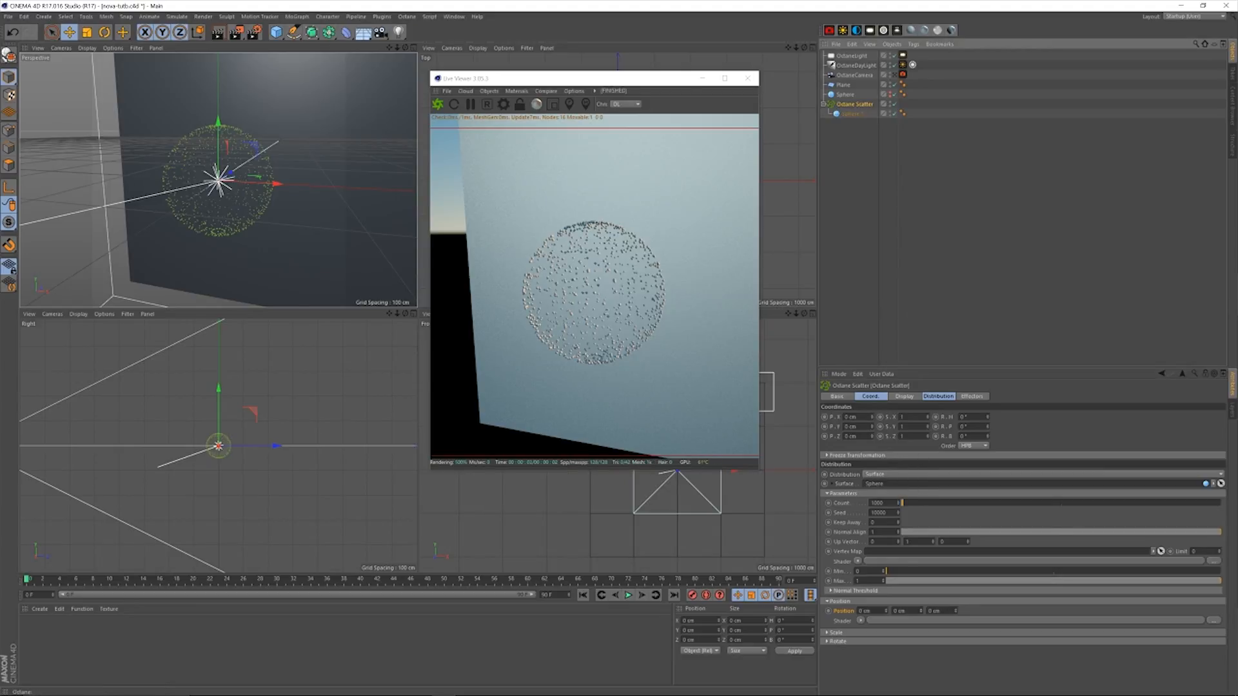
Raise the Octane Scatter count to 10000, try 100000, and set it back to 10000.
left_click(882, 502)
type("0")
key("Return")
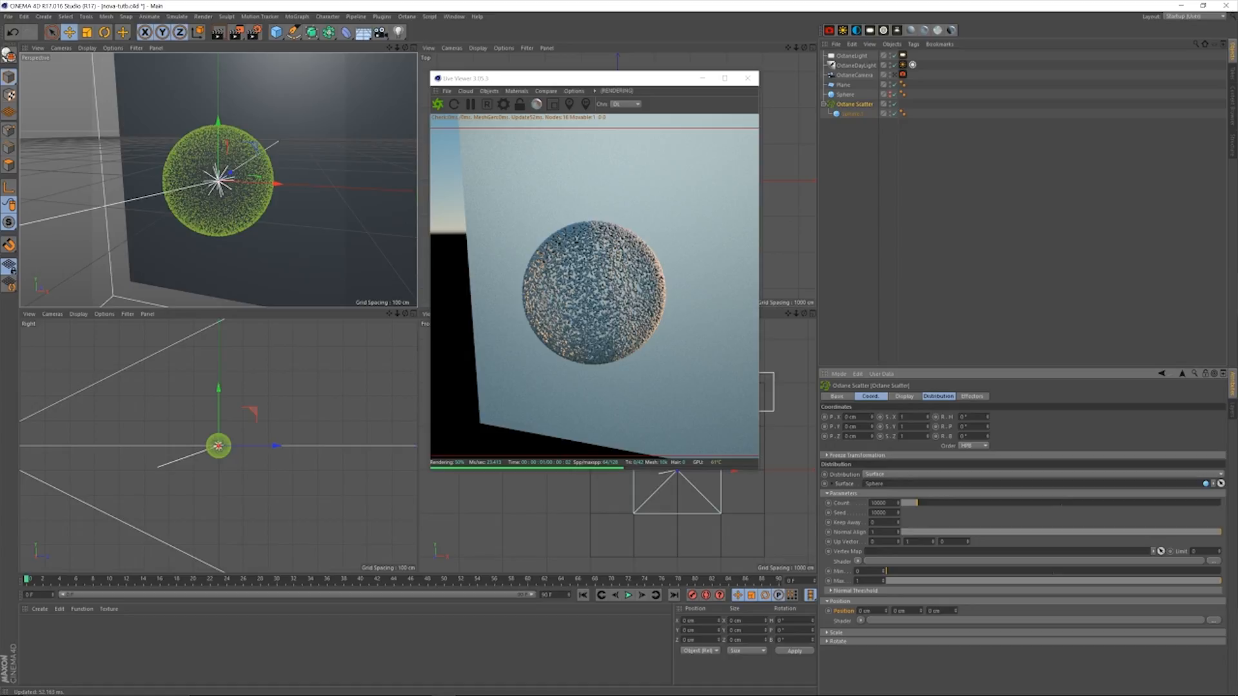
type("0")
key("Return")
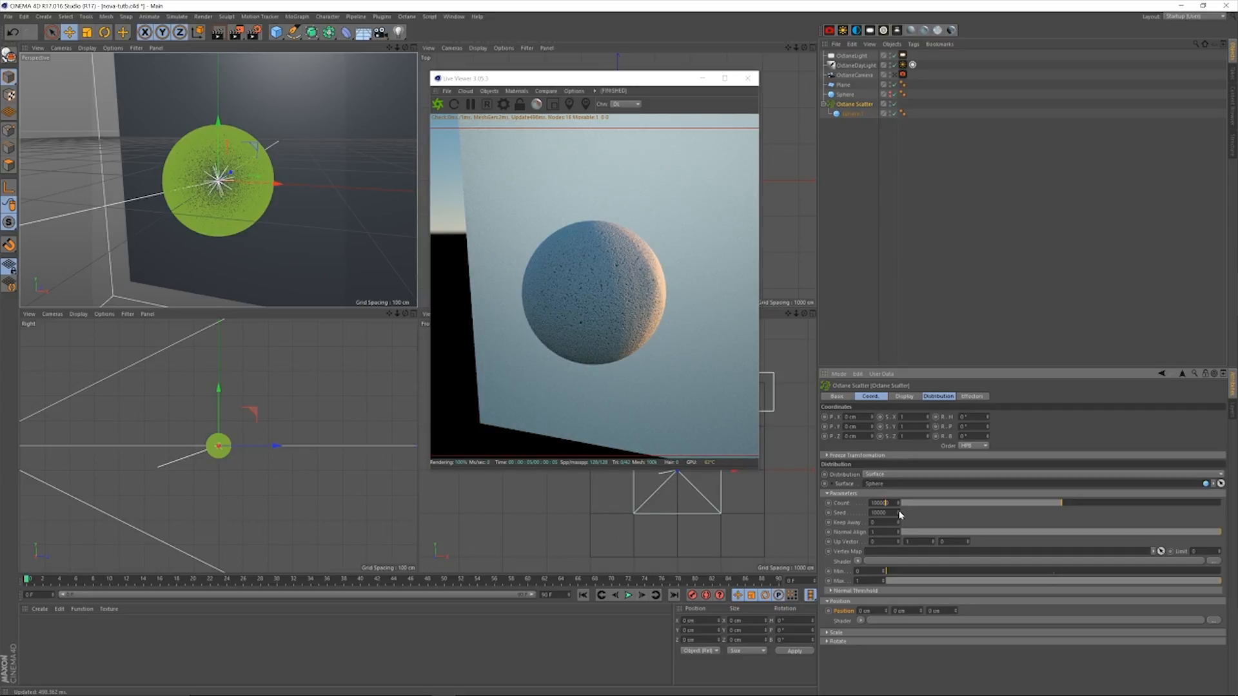
key("Return")
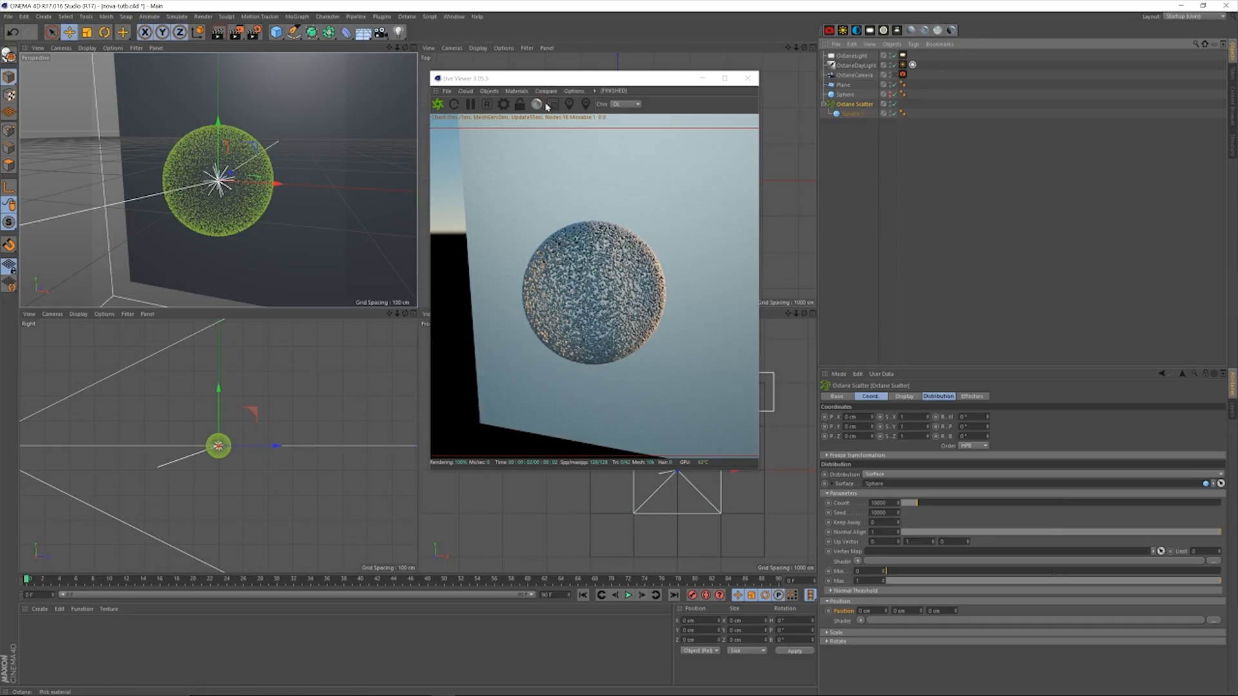
left_click(303, 16)
left_click(303, 90)
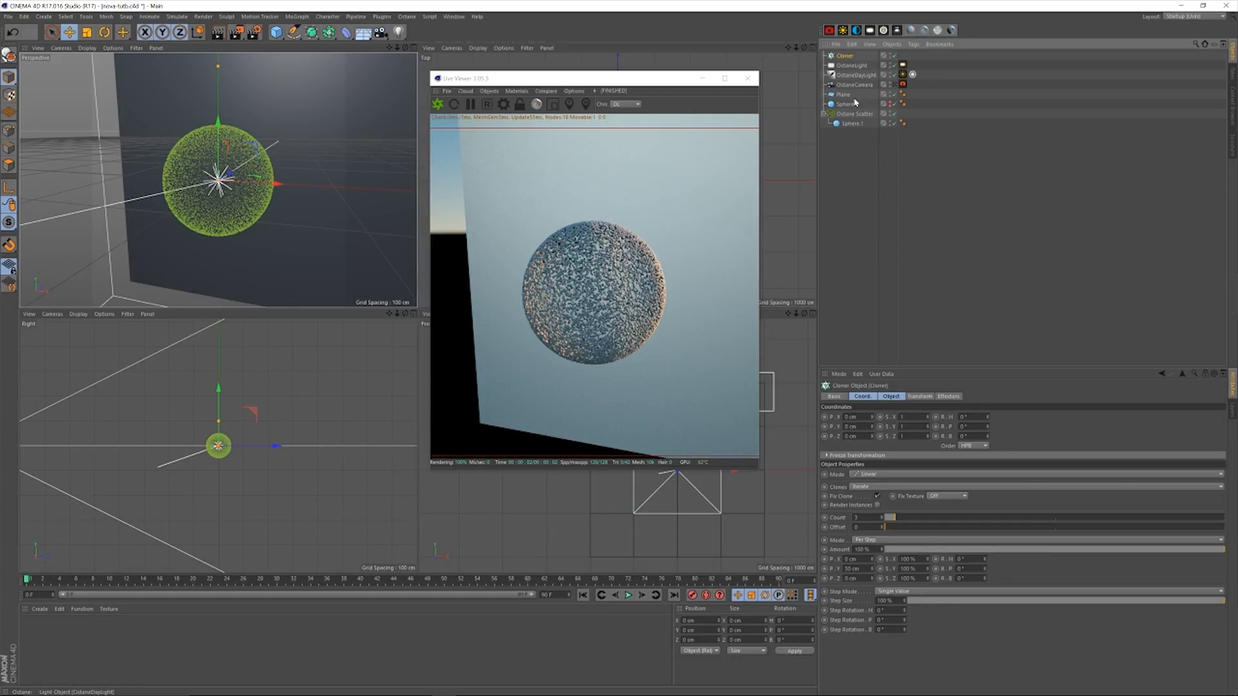
left_click(852, 150)
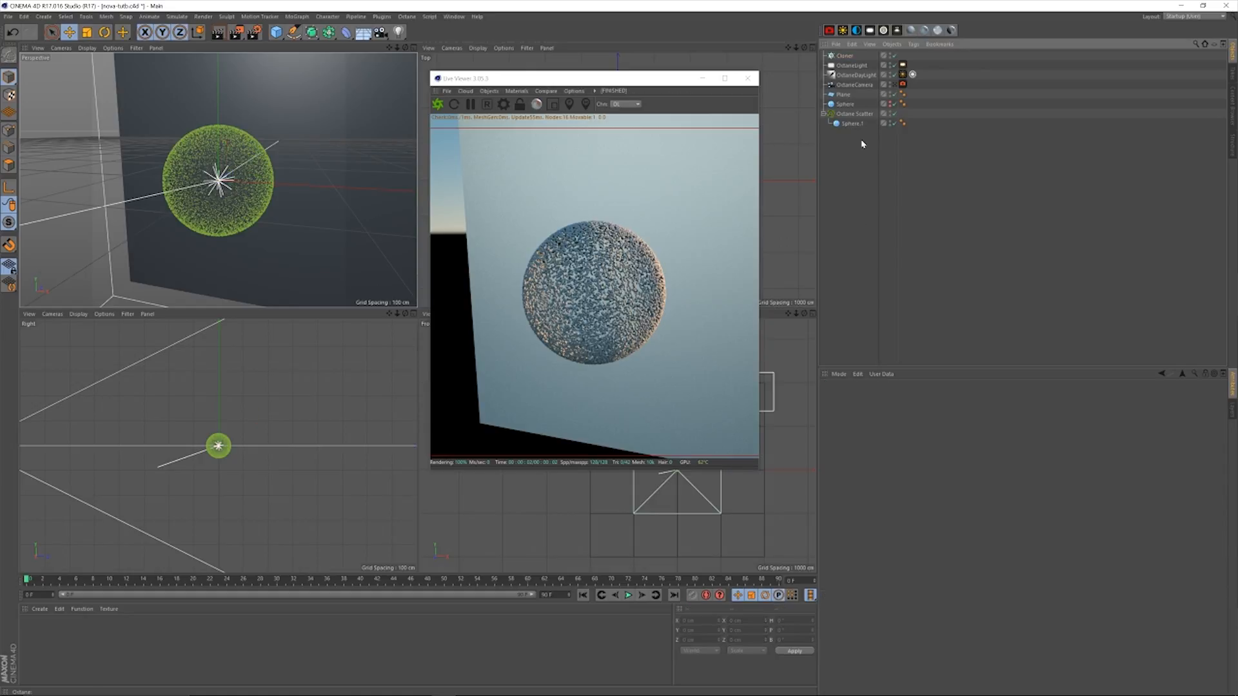
left_click(845, 56)
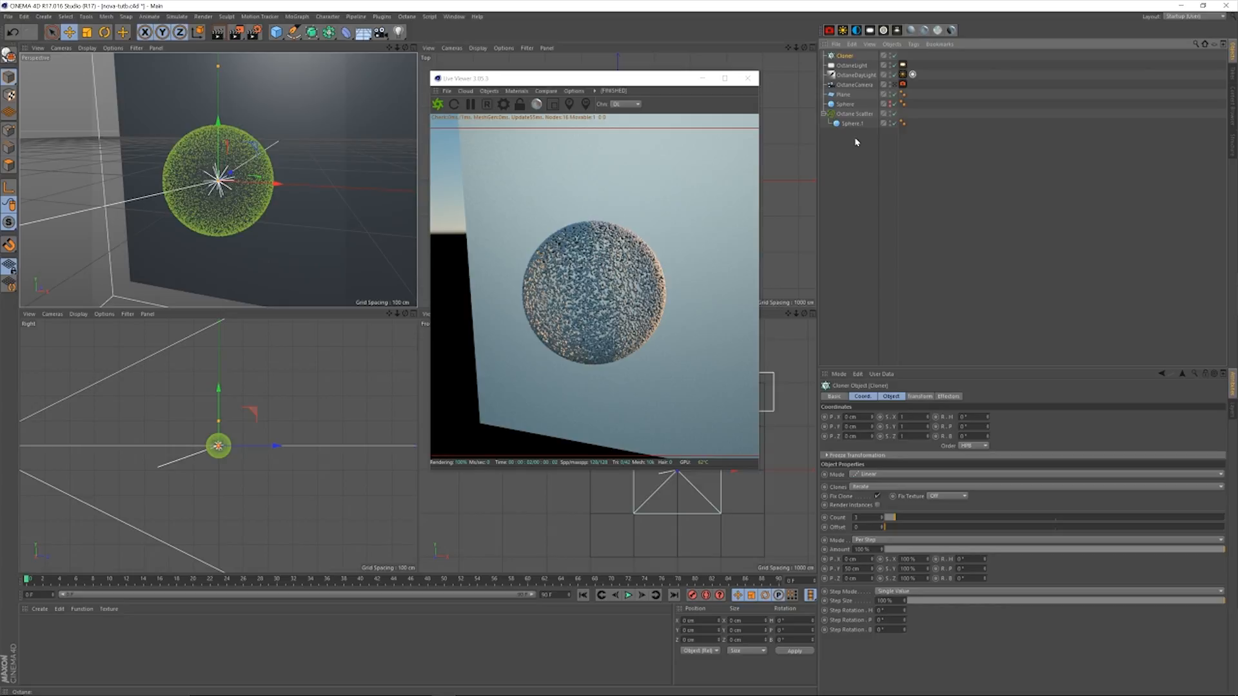
key("Delete")
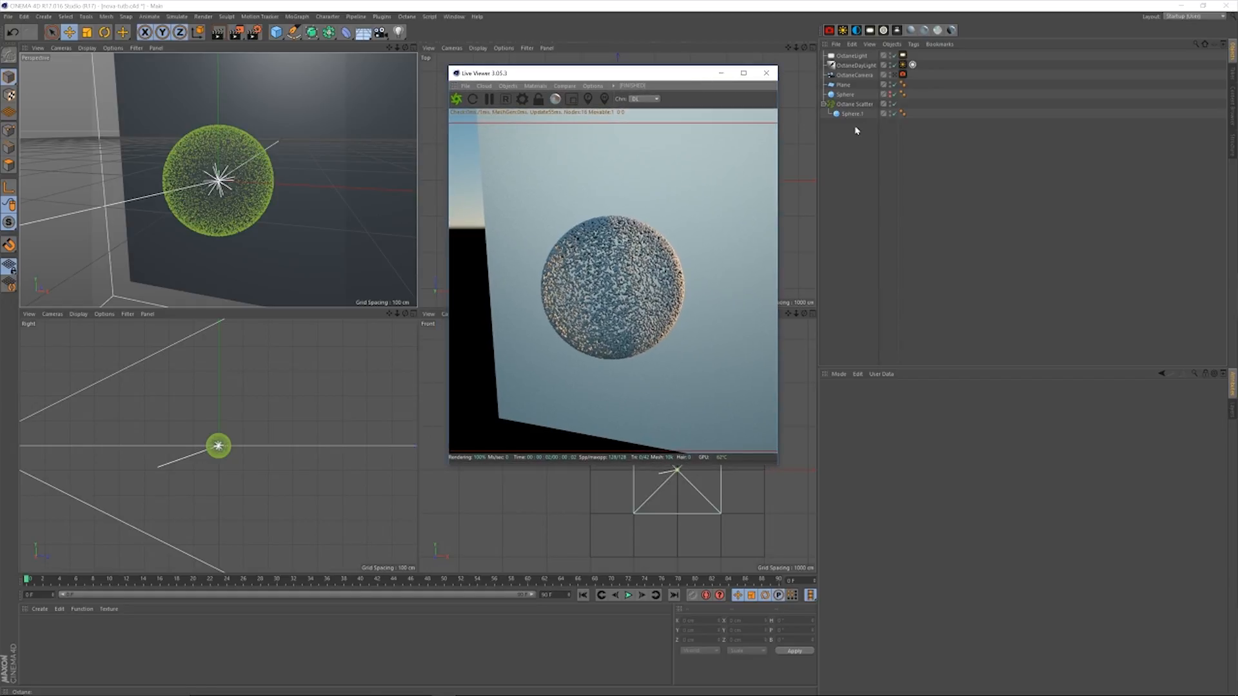
Look through the OctaneCamera again and set the Octane Scatter's Y position offset to 500 cm.
left_click(854, 103)
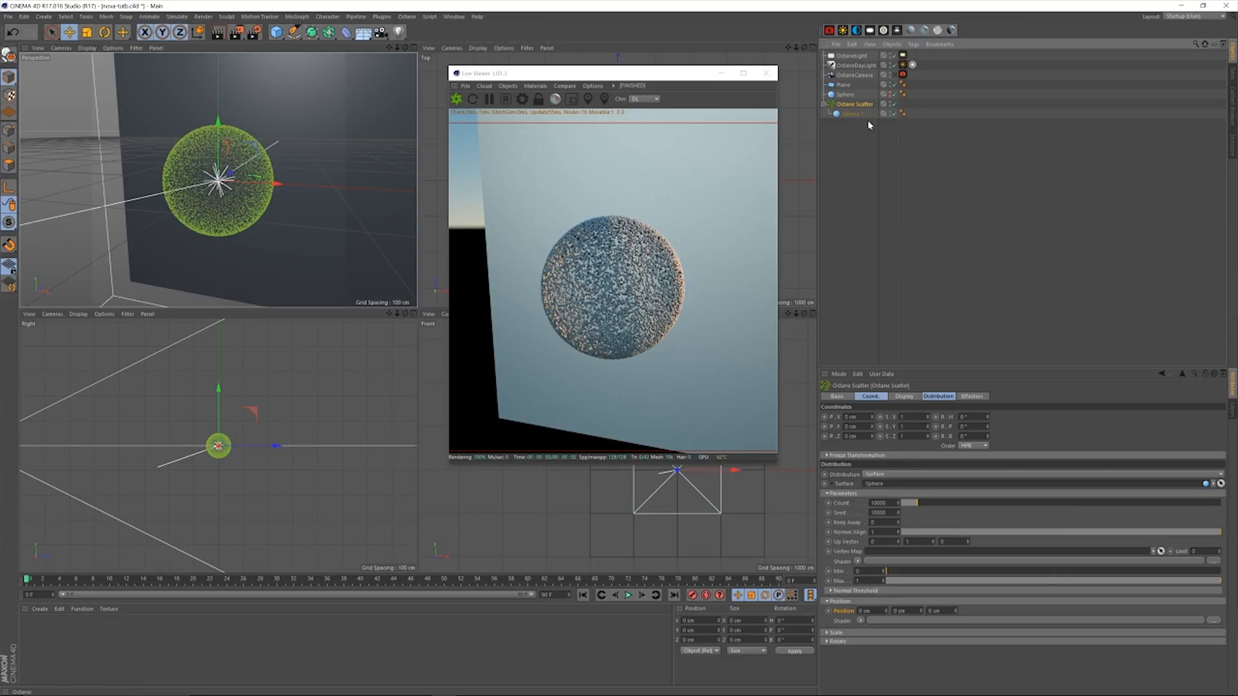
left_click(894, 74)
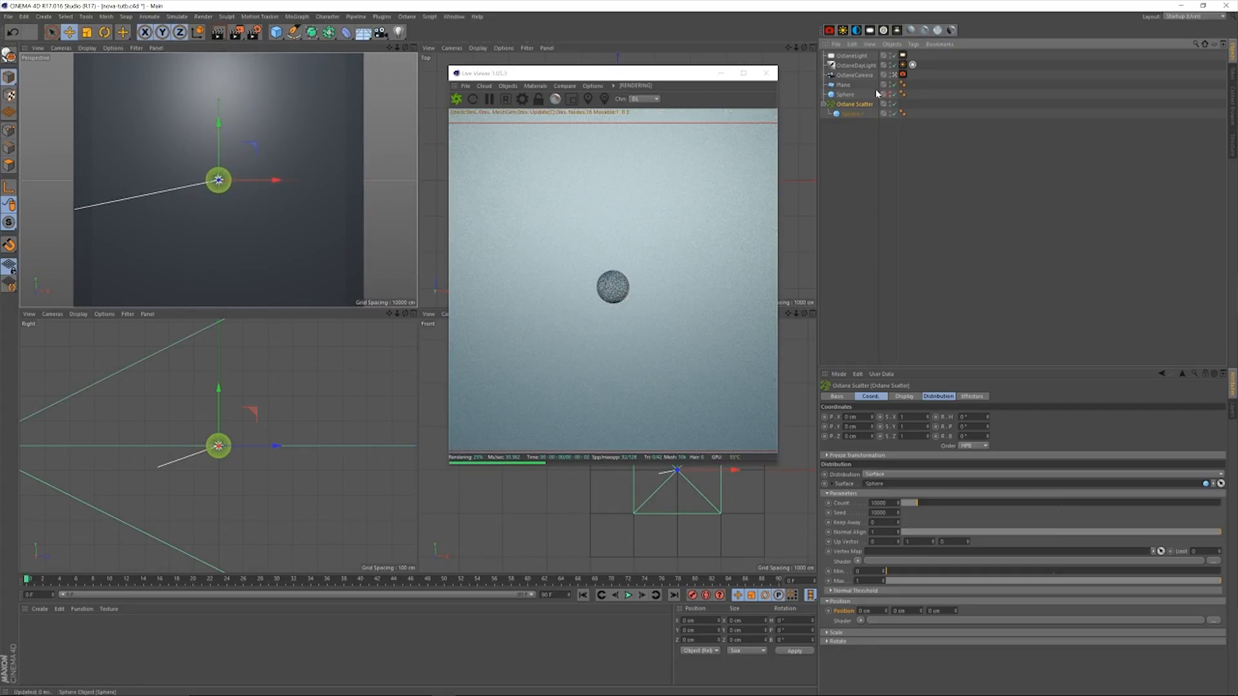
left_click_drag(924, 611, 913, 502)
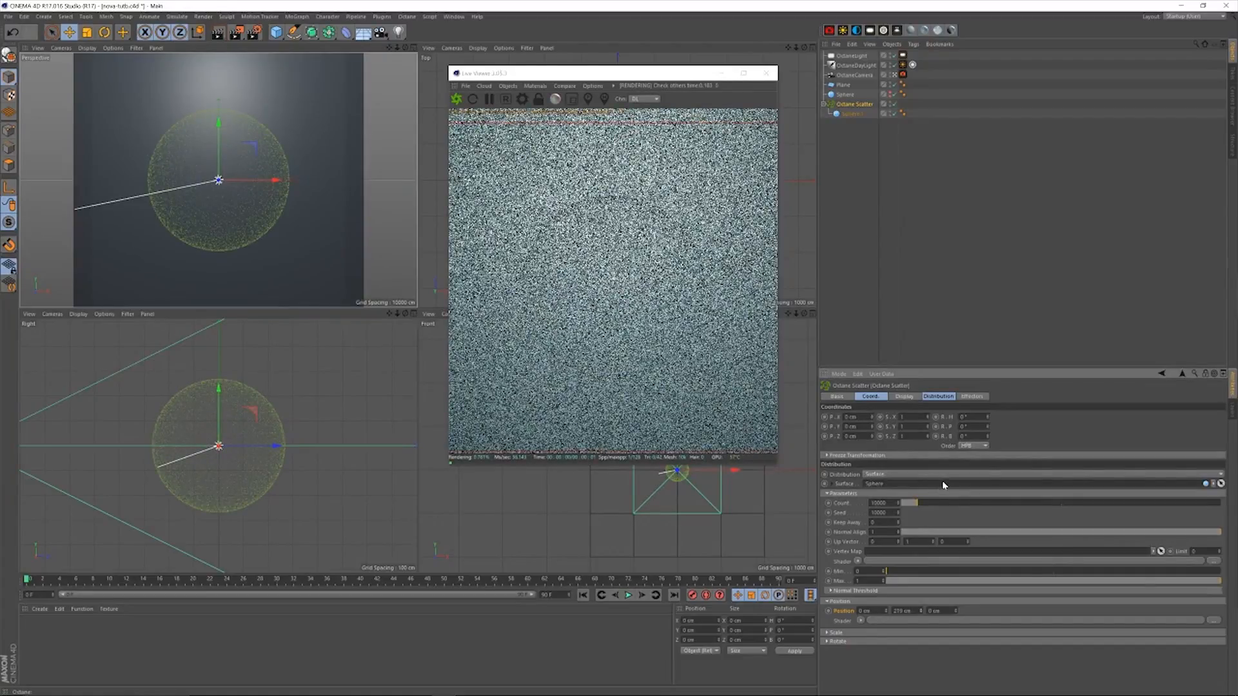
key("ctrl+z")
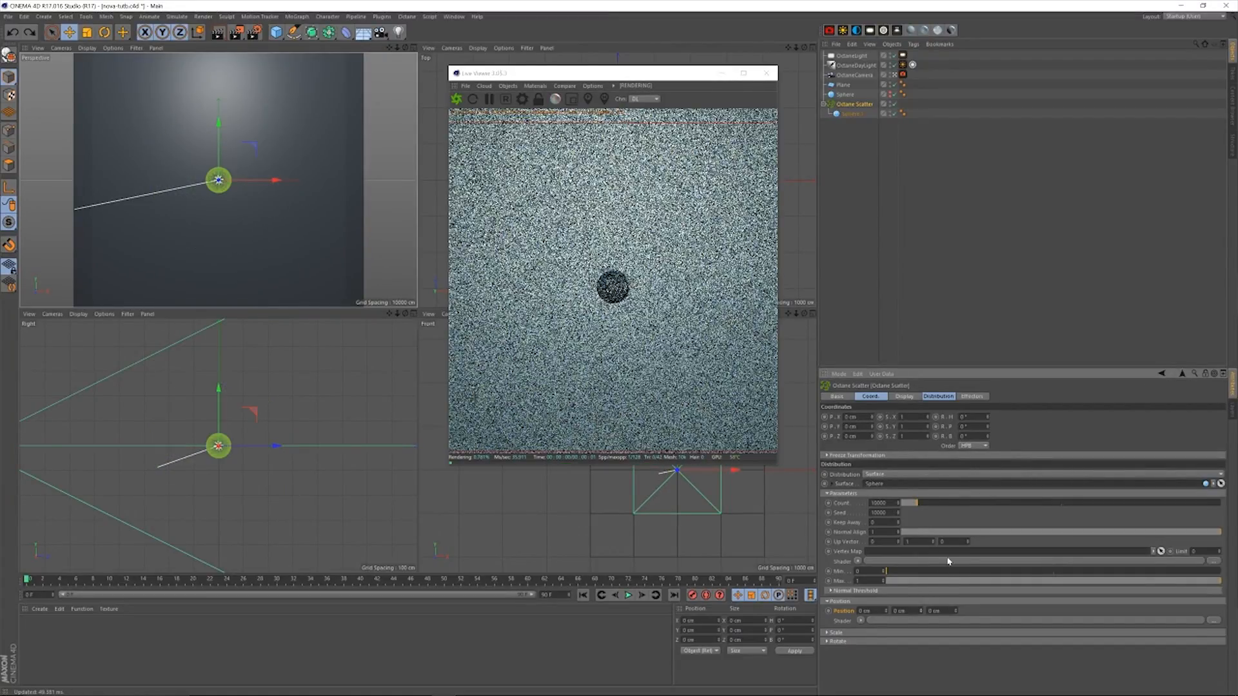
double_click(905, 611)
type("500")
key("Return")
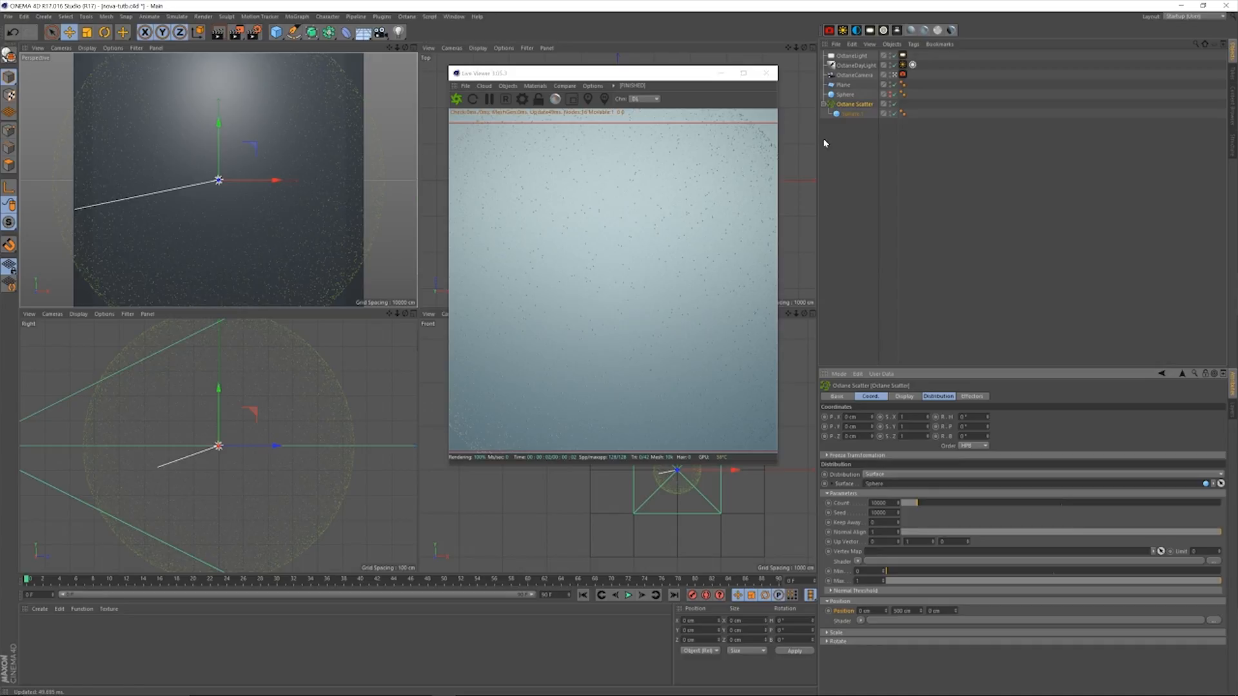
Set the OctaneCamera's focal length to the Normal Lens (50 mm) preset and check its Octane camera tag.
left_click(846, 75)
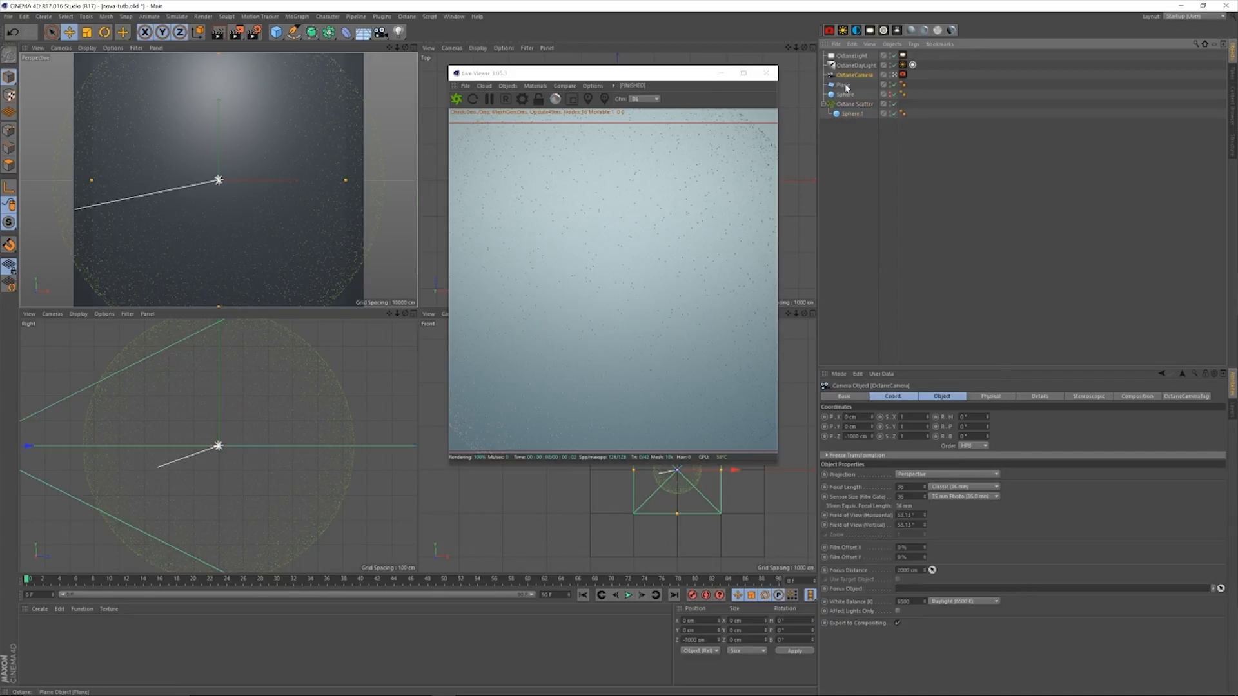
left_click(906, 77)
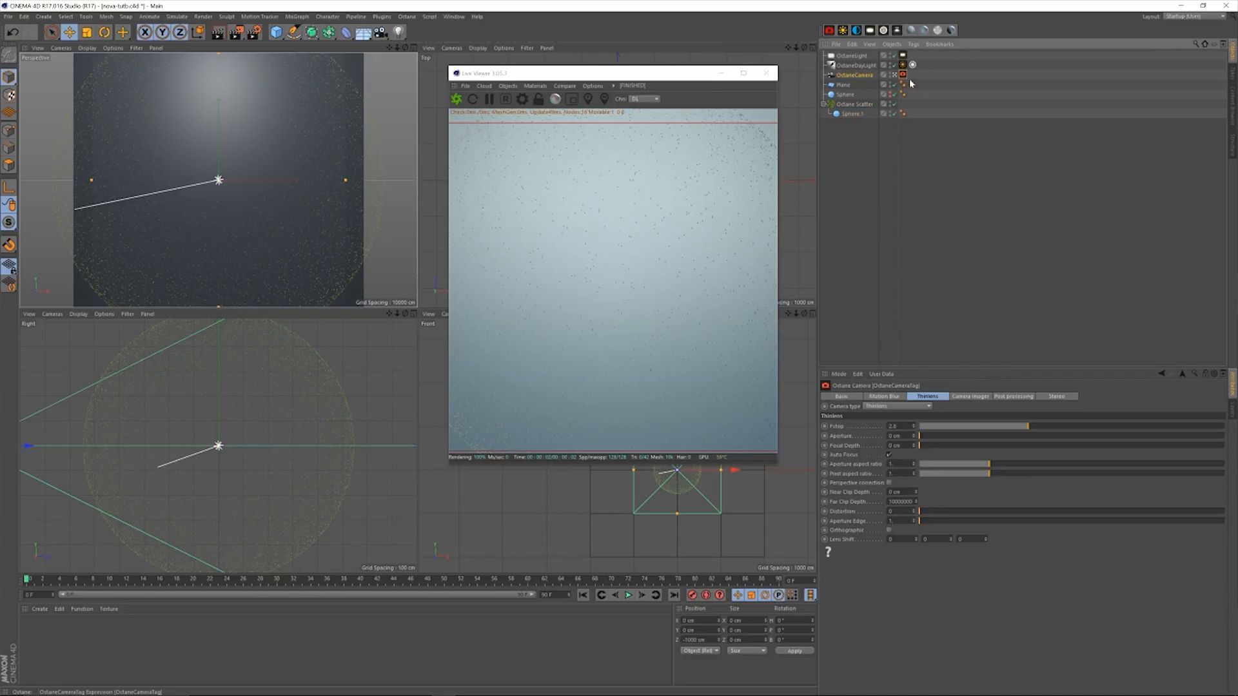
left_click(862, 76)
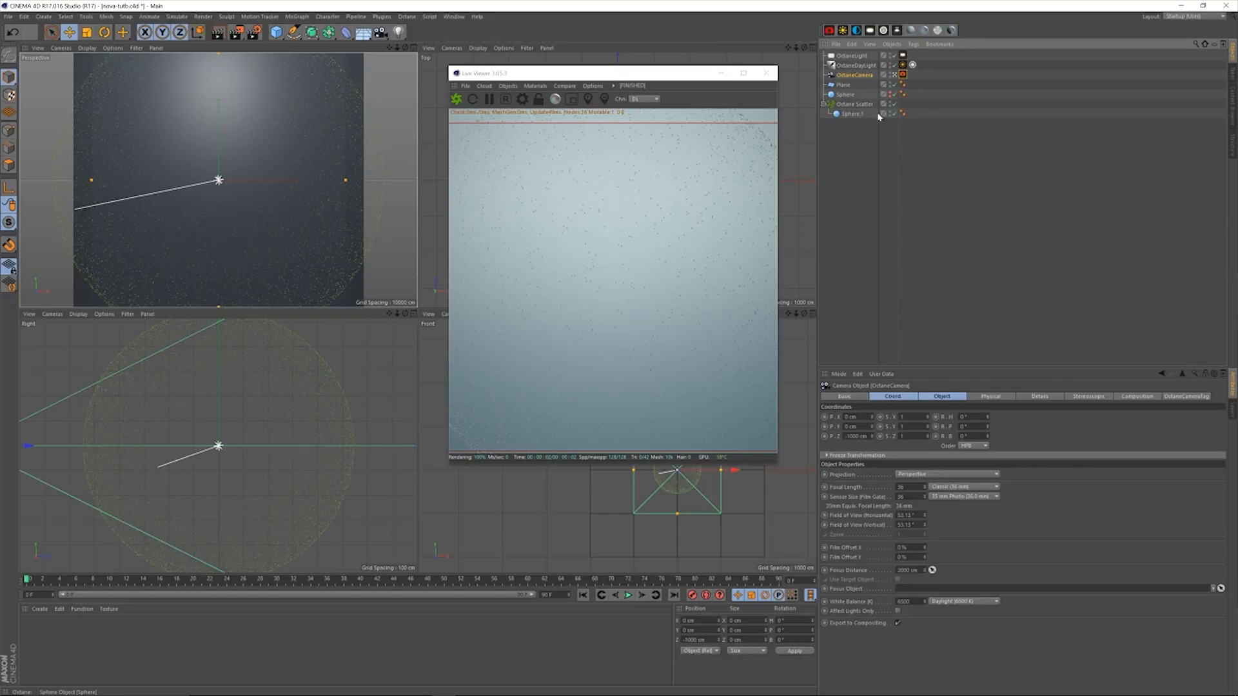
left_click(952, 488)
left_click(976, 537)
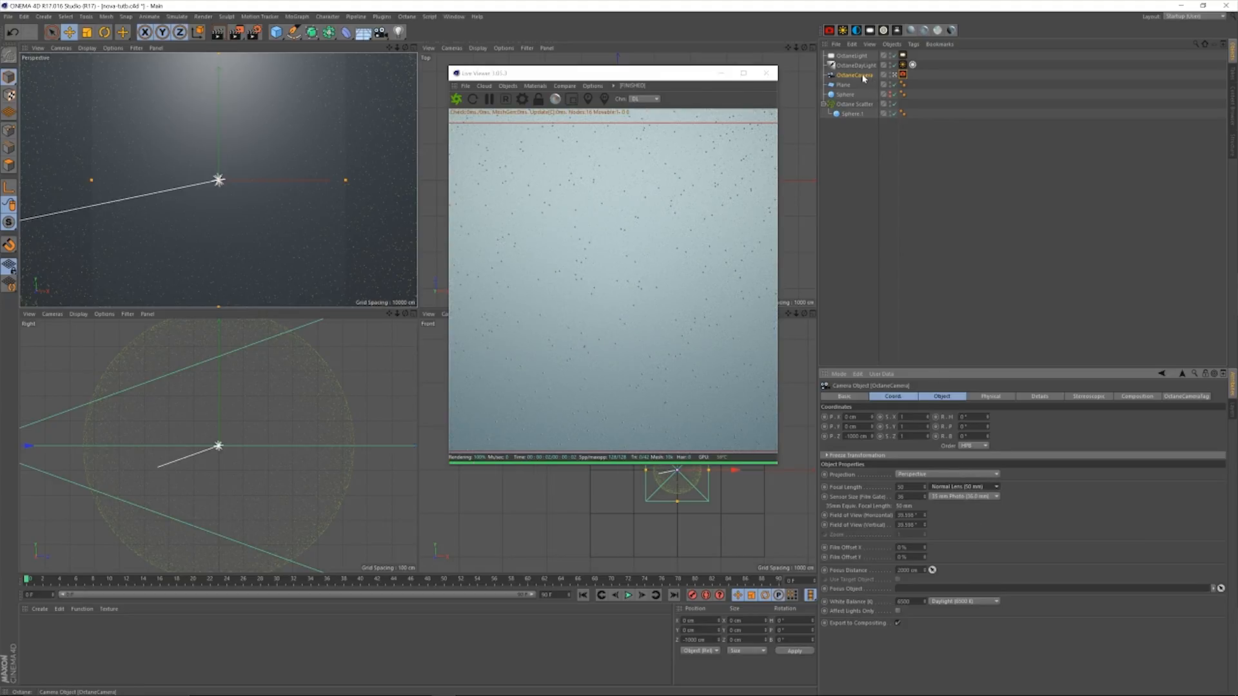
left_click(903, 75)
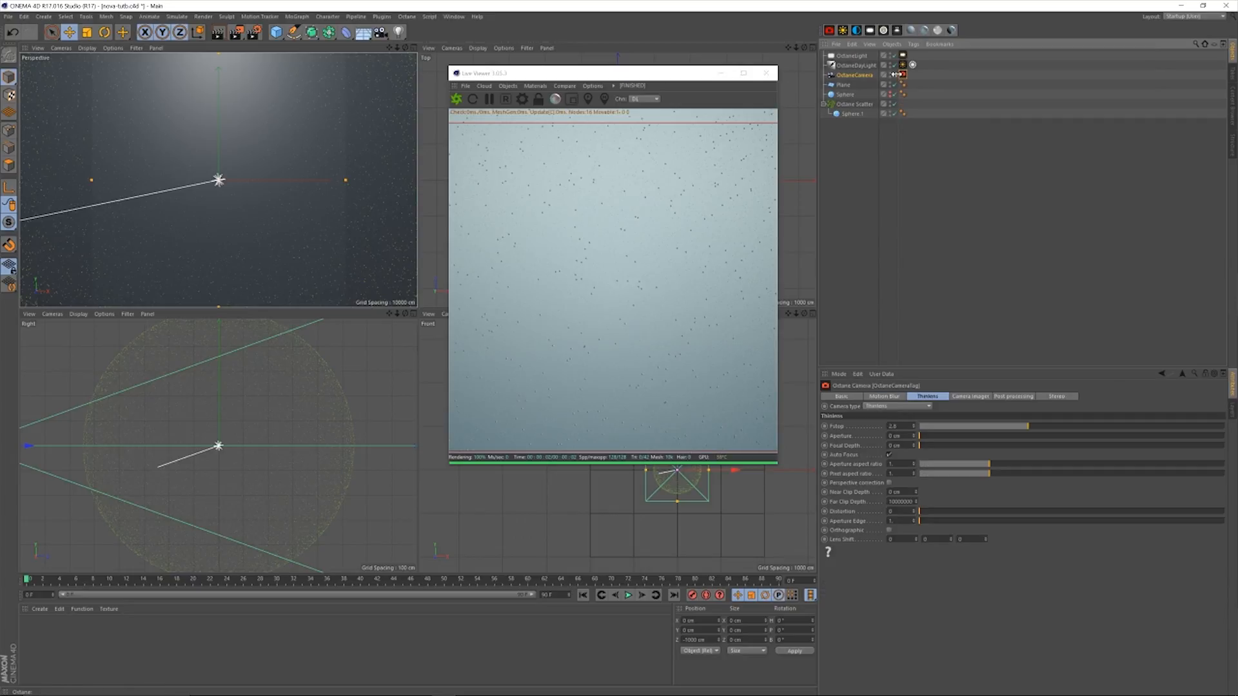
Reduce the Octane Scatter's Y position offset to about 220 cm and raise its count to 100000.
left_click(854, 104)
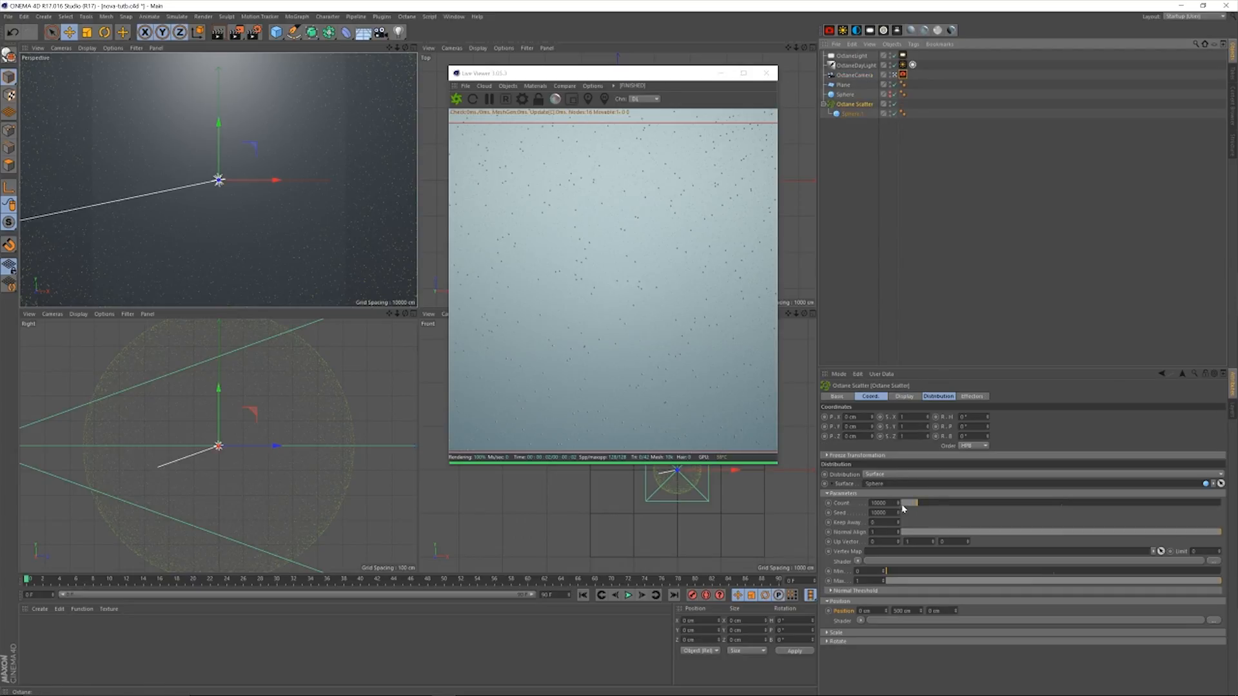
mouse_move(921, 611)
left_mouse_down()
mouse_move(934, 677)
mouse_move(922, 590)
mouse_move(930, 633)
left_mouse_up()
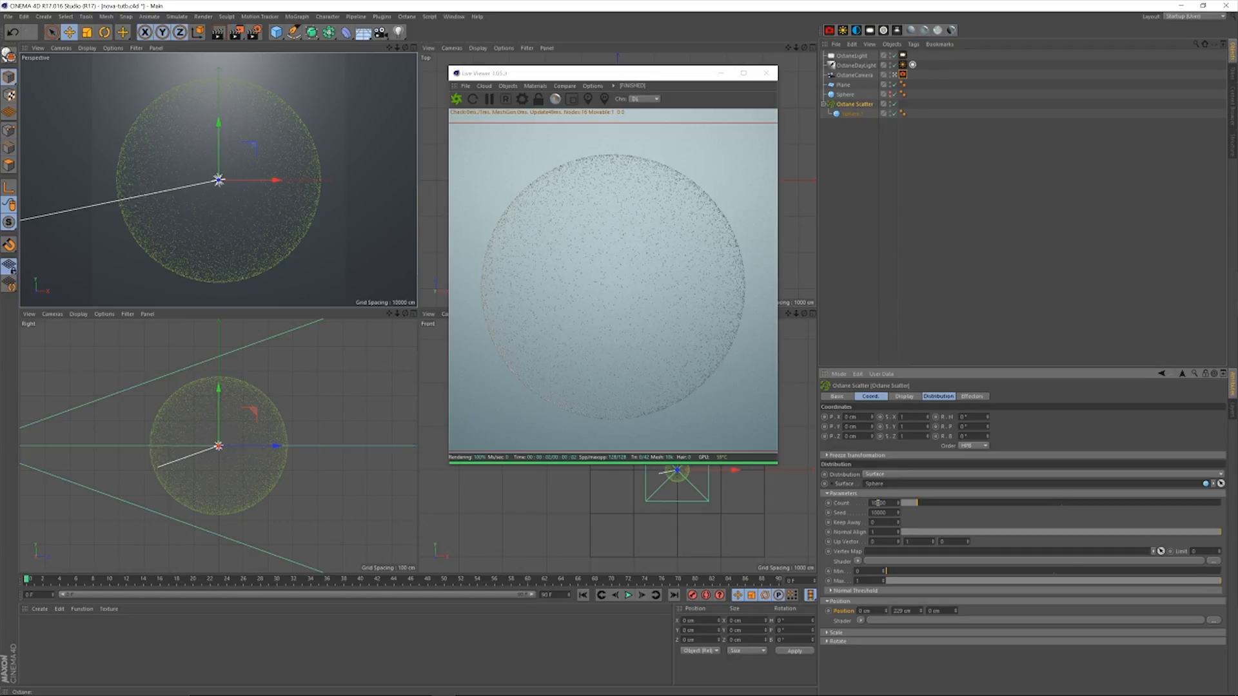
key("Return")
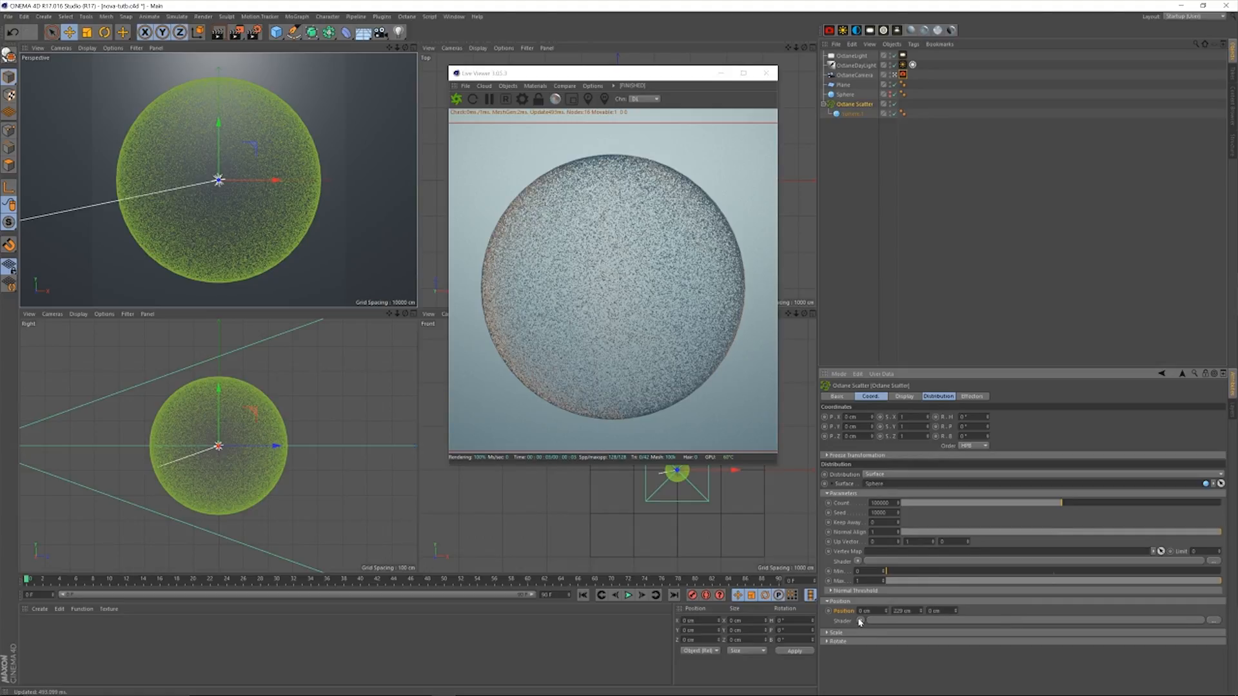
Load the GreyMarbling image from the tex folder as the shader for the Octane Scatter's position offset.
left_click(1211, 619)
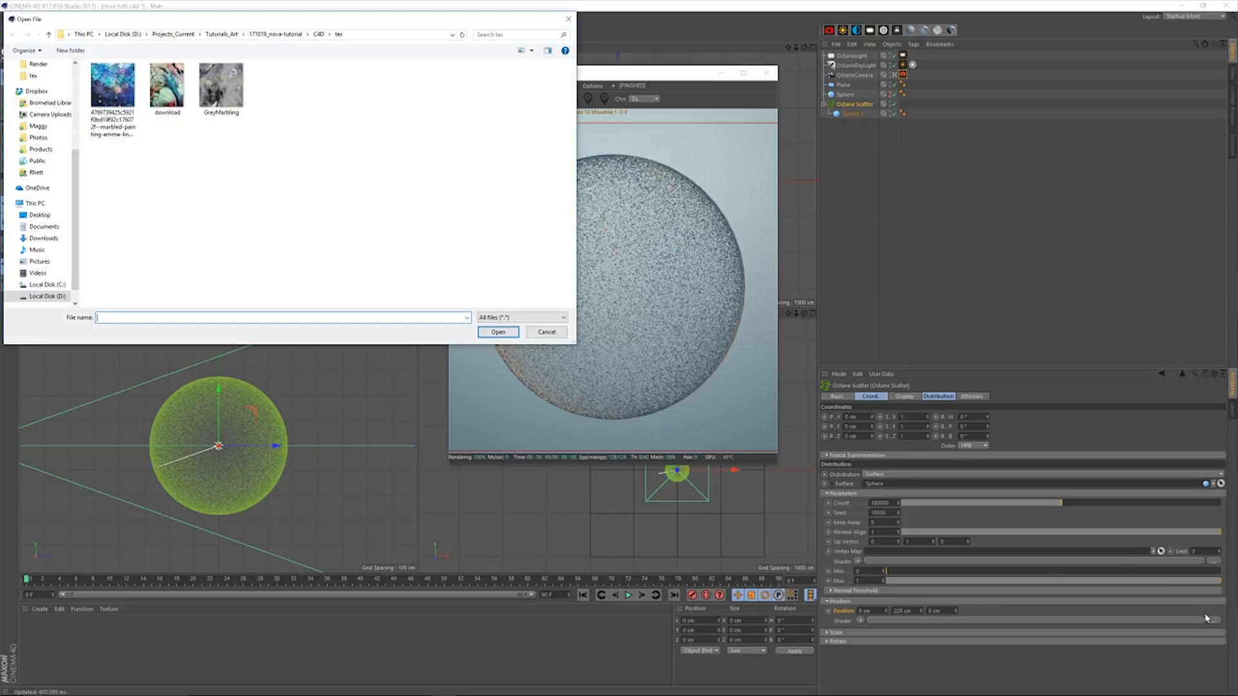
left_click_drag(373, 18, 439, 113)
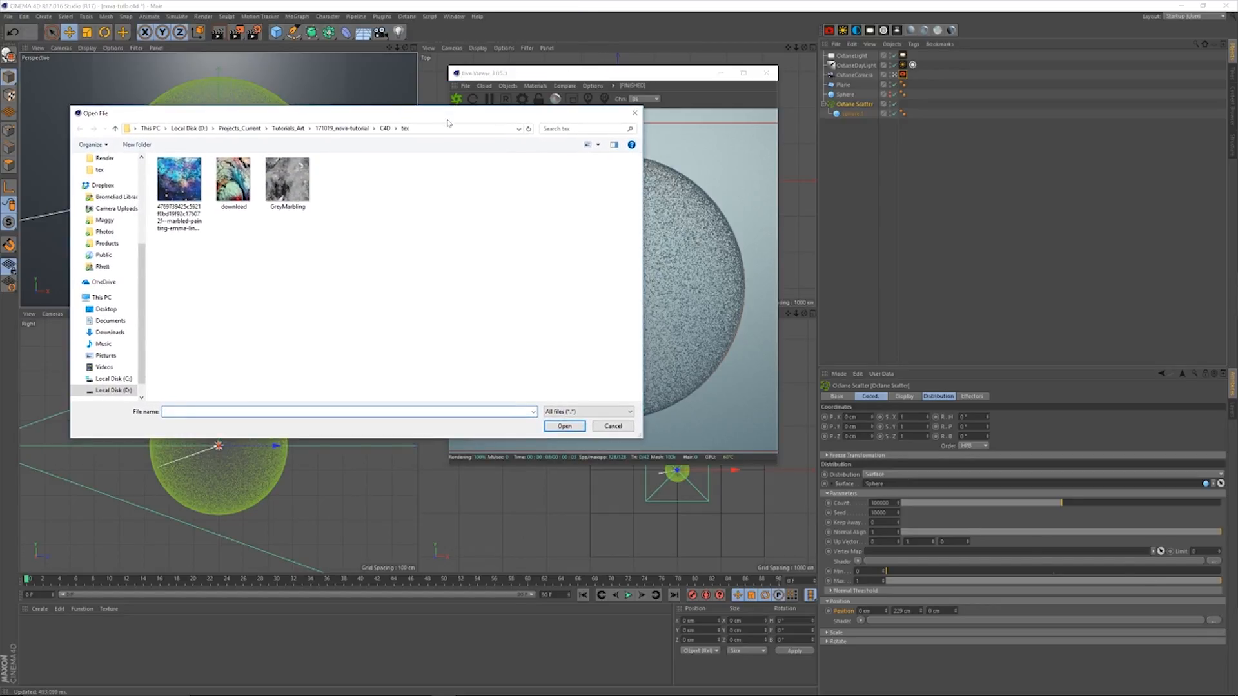
left_click(290, 185)
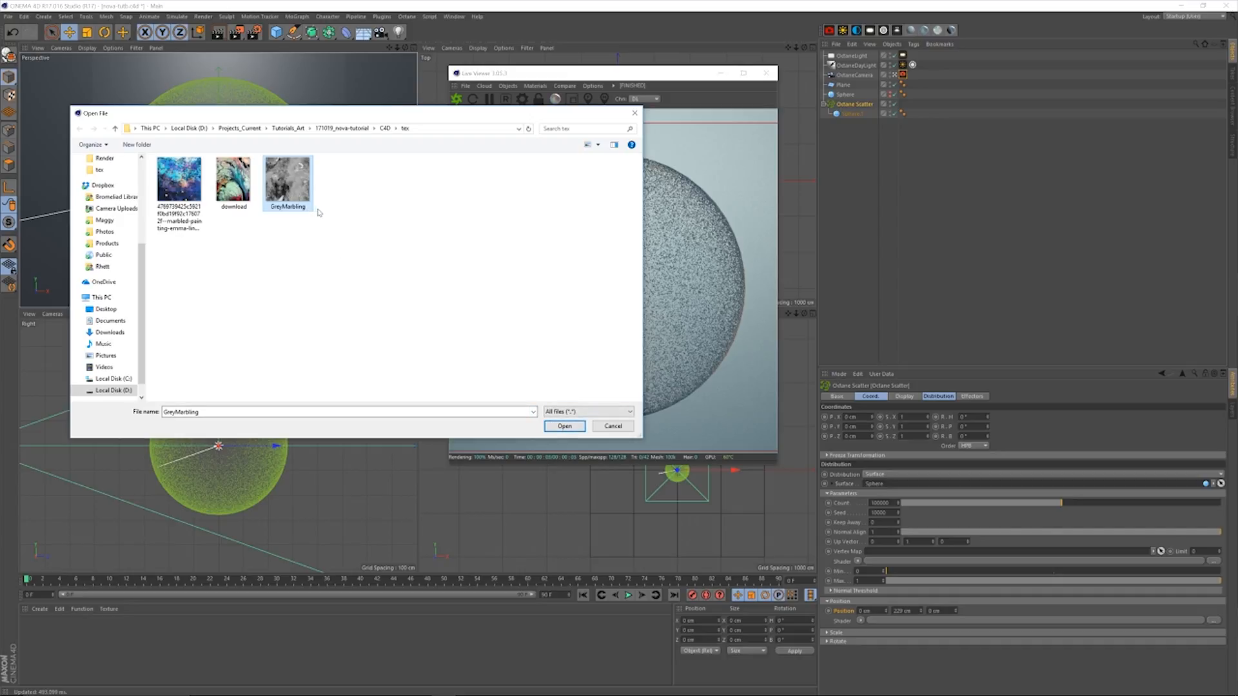
left_click(565, 427)
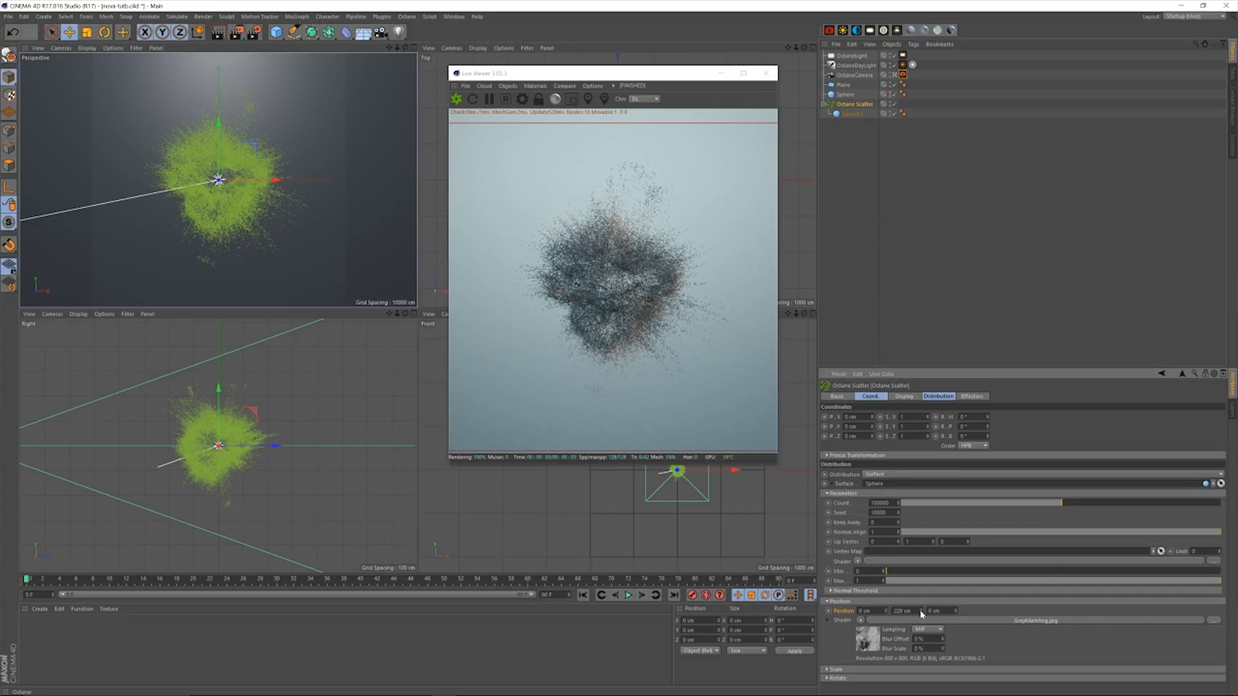
Try smaller and larger Y position offsets on the Octane Scatter, settle on about 380 cm, and raise the count to 1000000.
left_click_drag(920, 611, 935, 672)
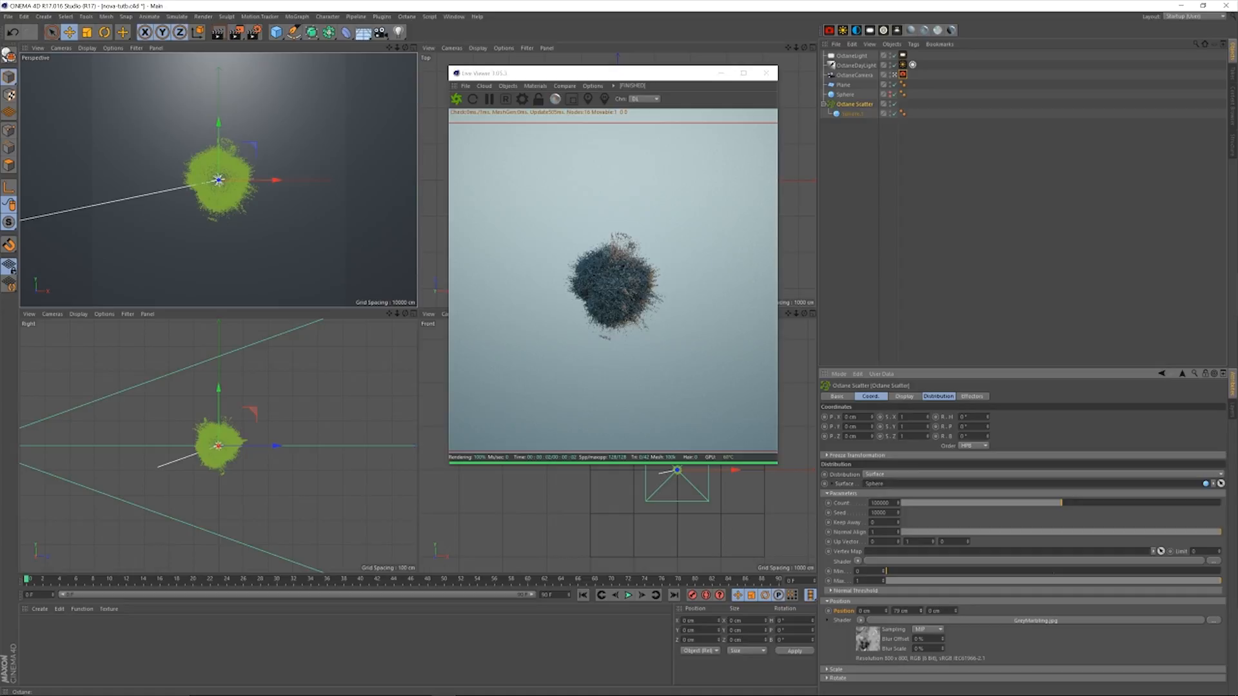
left_click_drag(922, 611, 993, 500)
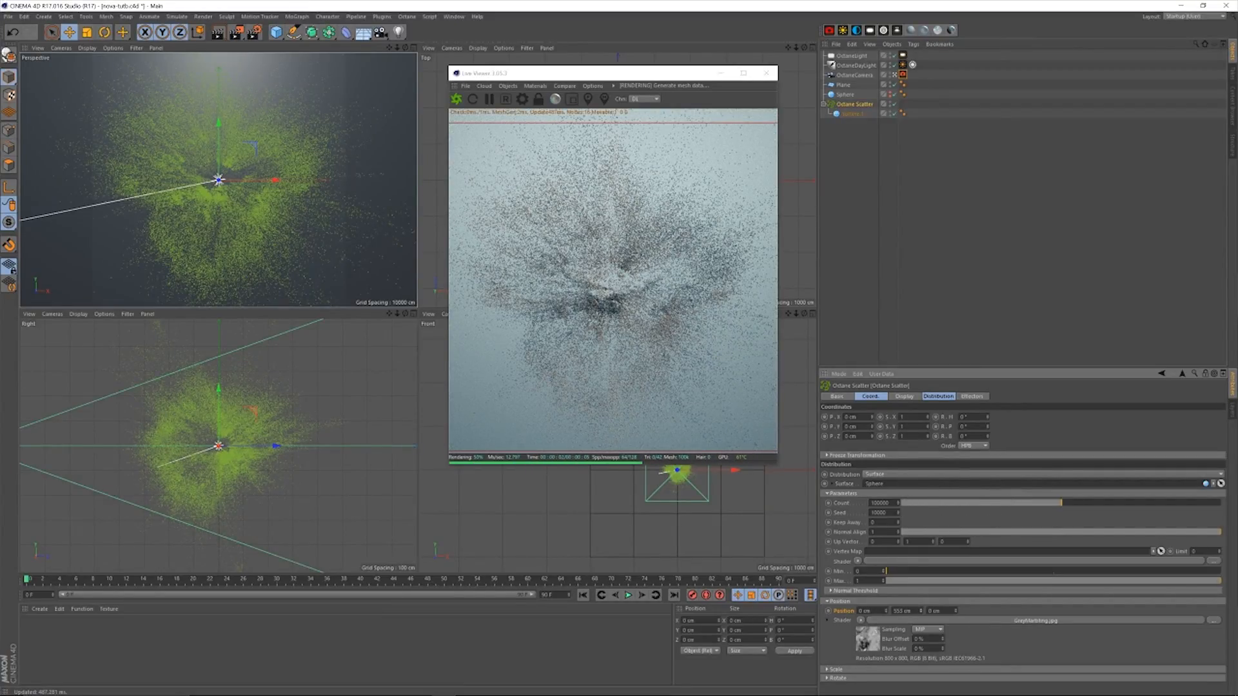
left_click_drag(921, 611, 929, 695)
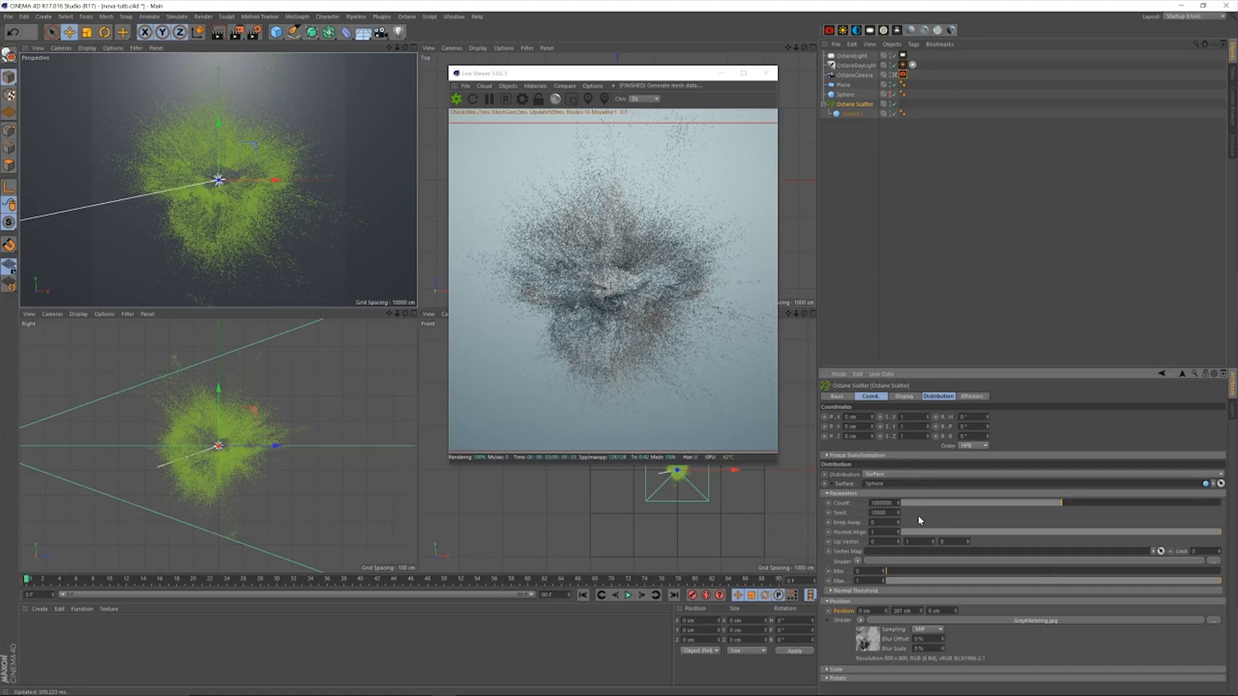
key("Return")
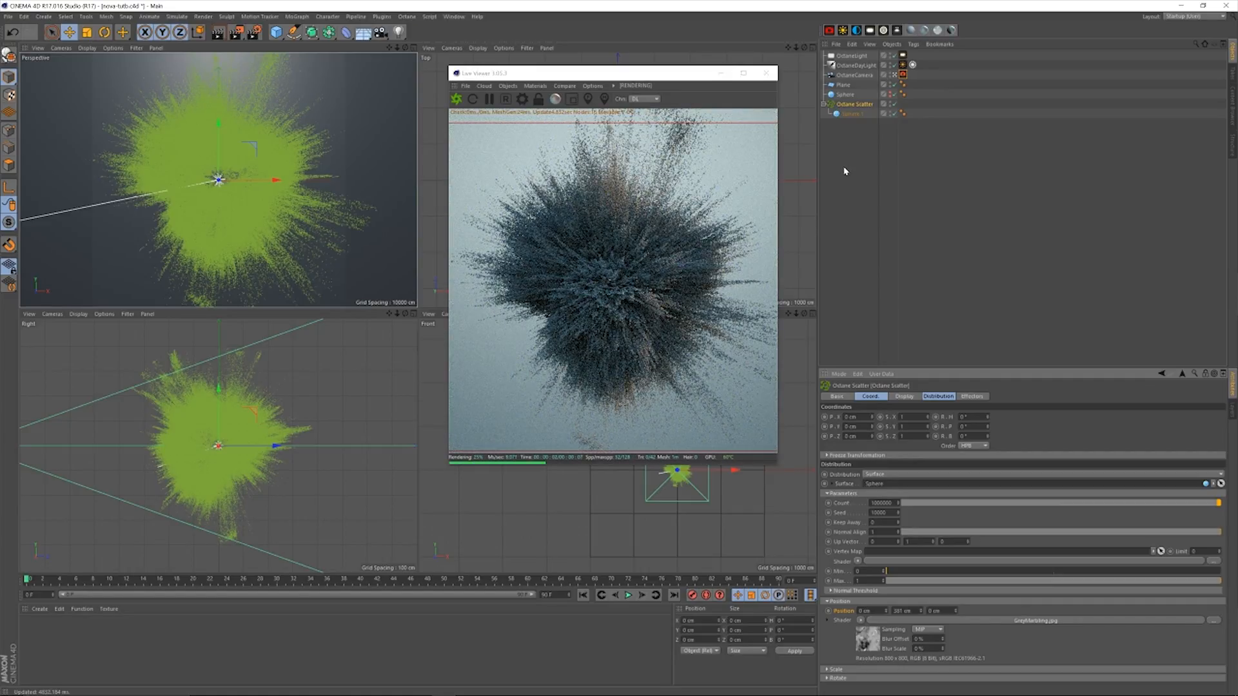
left_click_drag(671, 77, 665, 75)
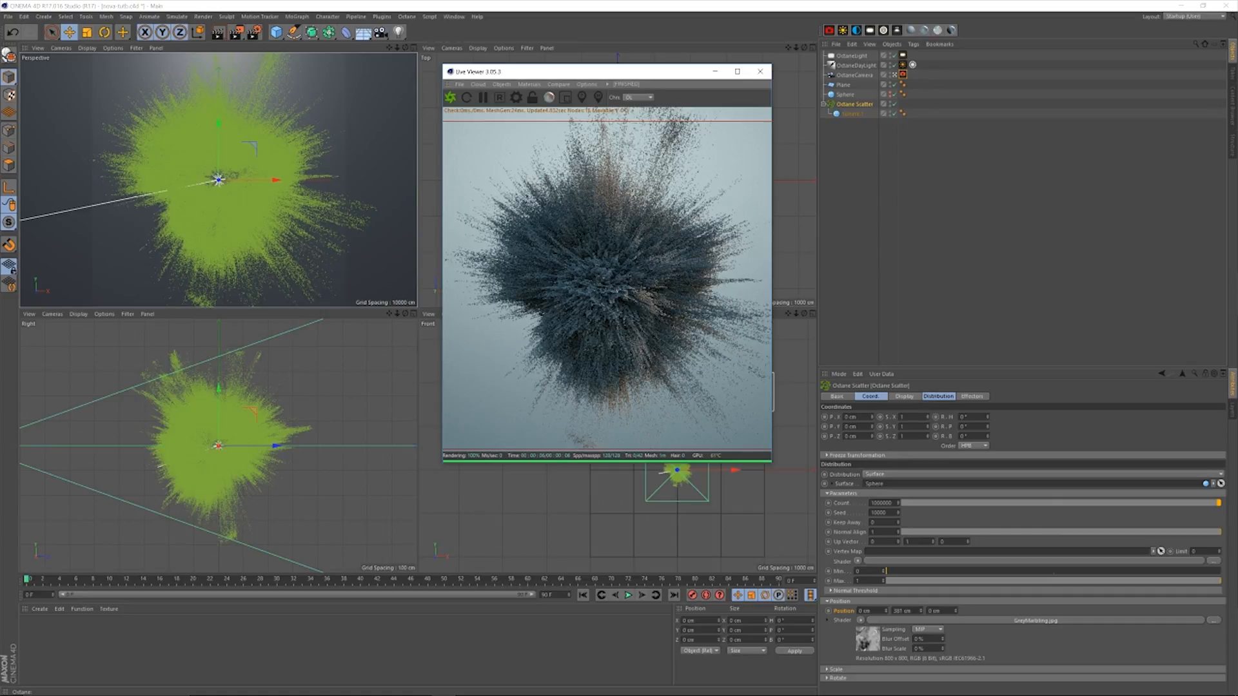
left_click(882, 503)
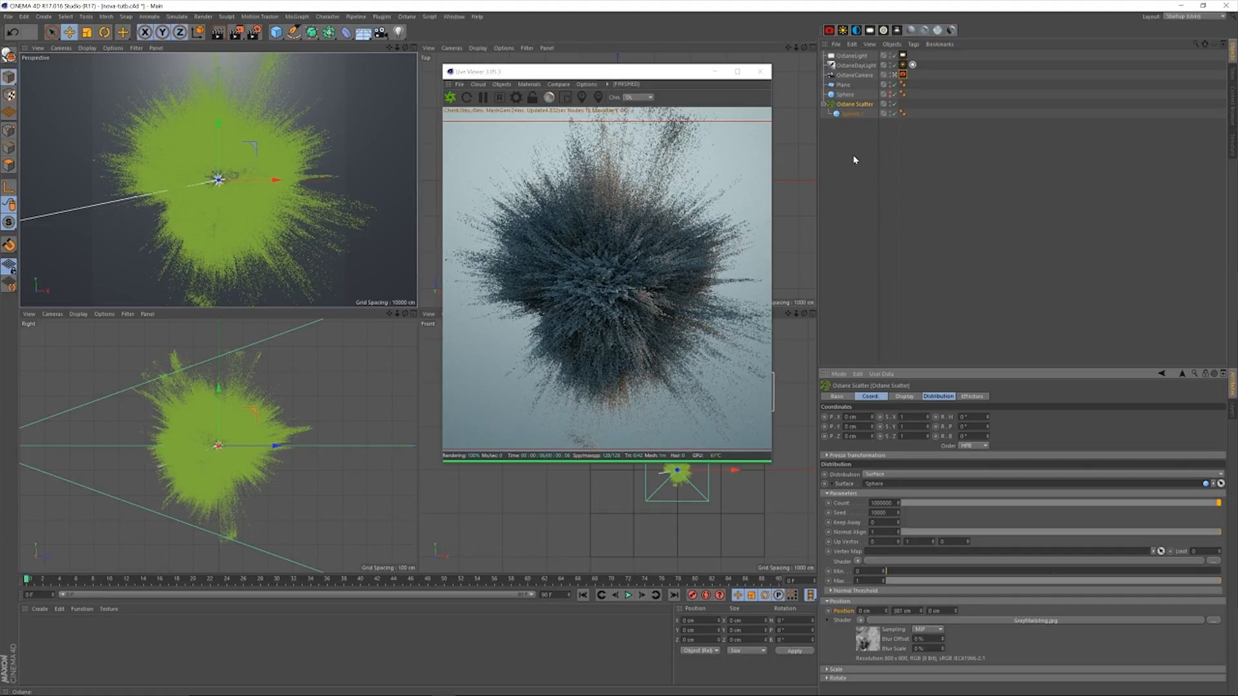
Create an Octane diffuse material with a dark navy blue color and apply it to the Plane.
left_click(911, 30)
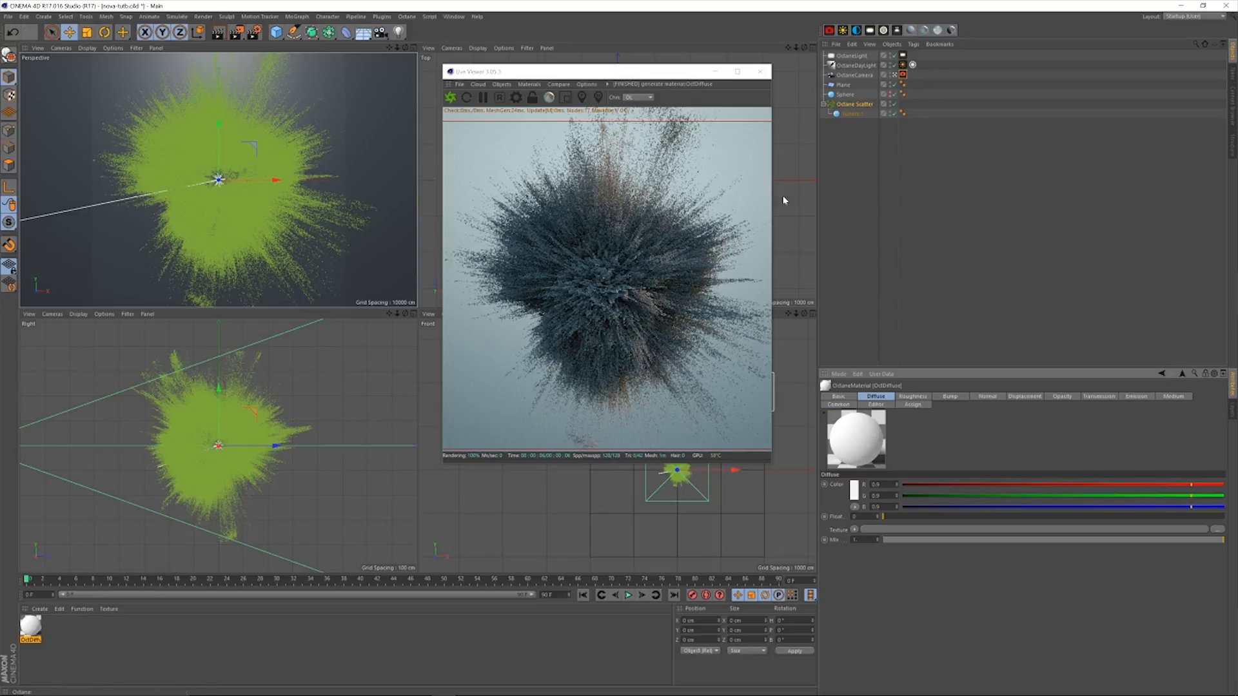
double_click(31, 625)
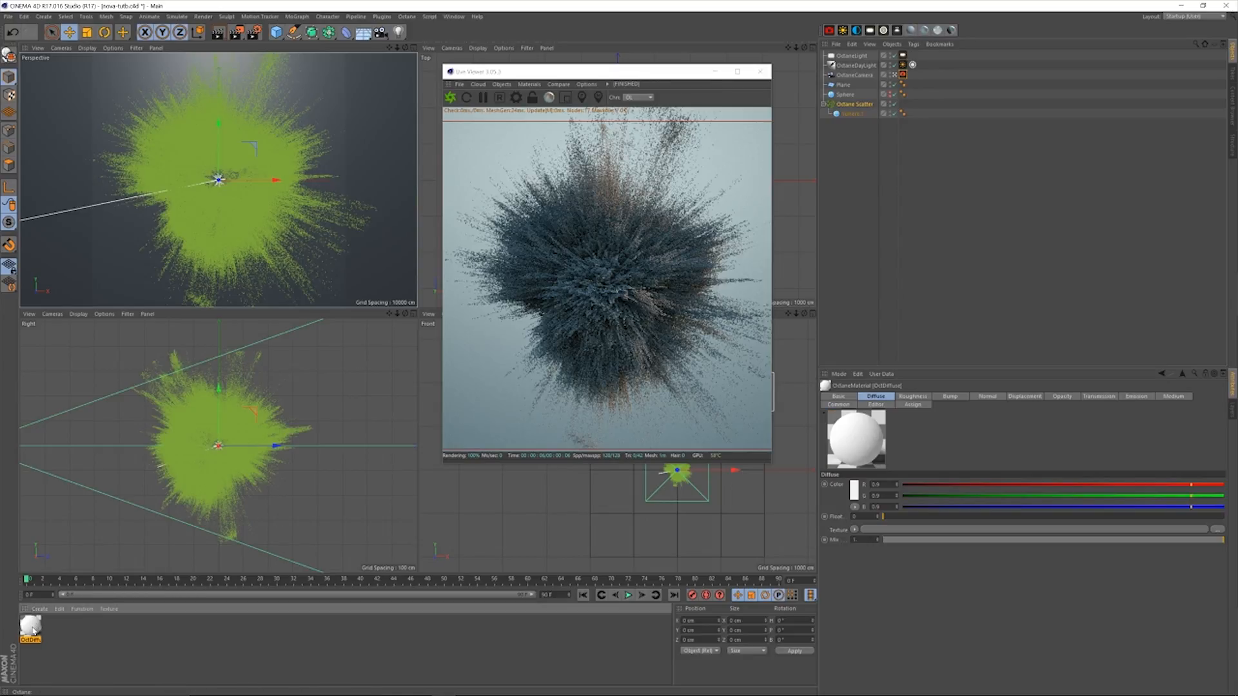
left_click(266, 105)
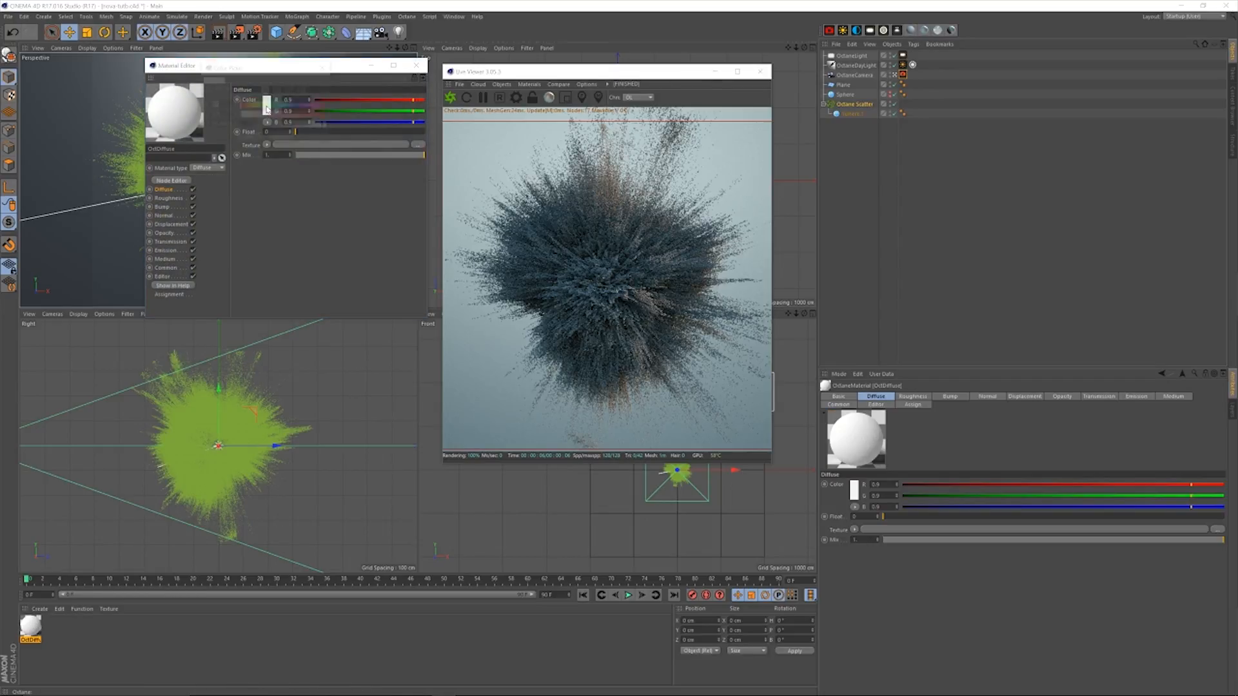
mouse_move(270, 125)
left_mouse_down()
mouse_move(239, 125)
mouse_move(293, 106)
mouse_move(257, 115)
mouse_move(325, 114)
mouse_move(260, 125)
left_mouse_up()
left_click(294, 105)
left_click(253, 141)
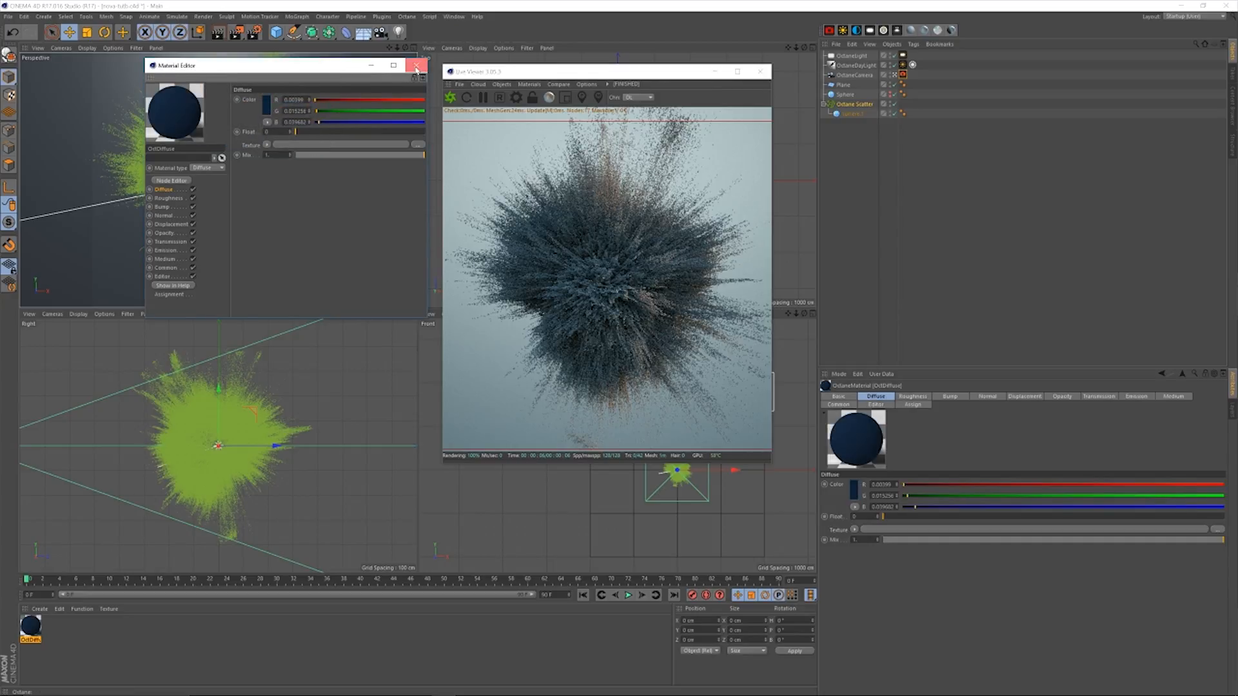
left_click(416, 65)
left_click_drag(34, 627, 846, 84)
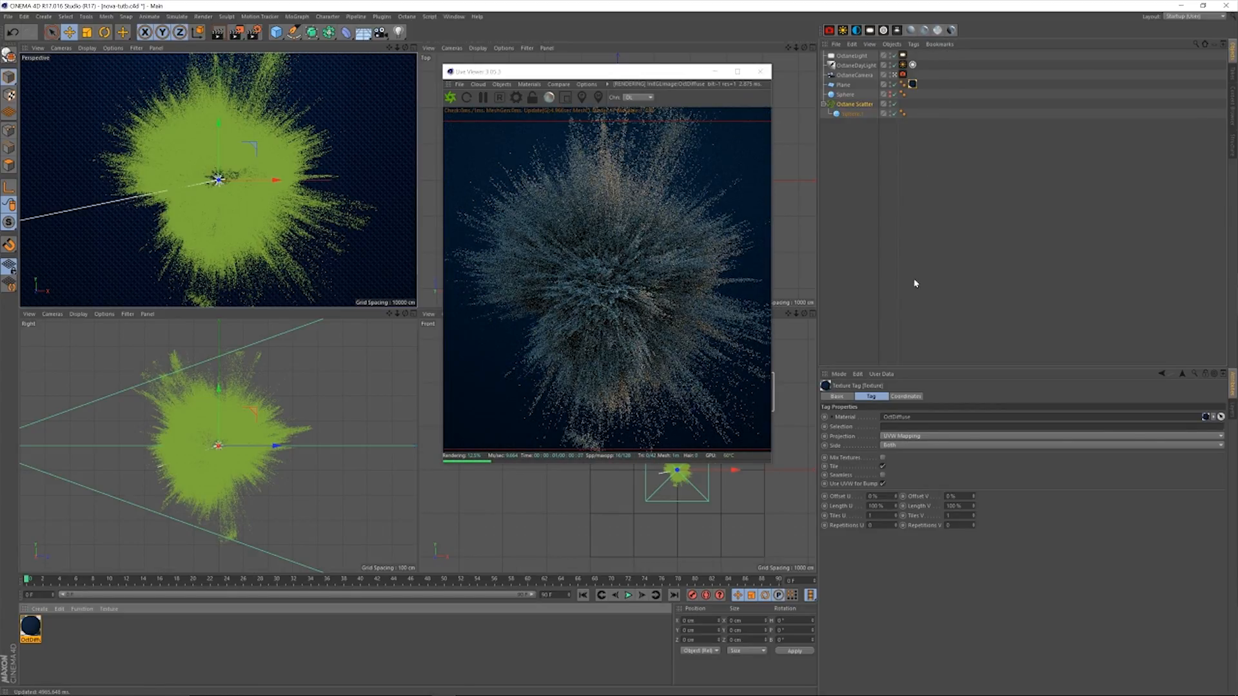
Set the Octane Scatter's Y position offset to 350 cm and deselect the object.
left_click(856, 105)
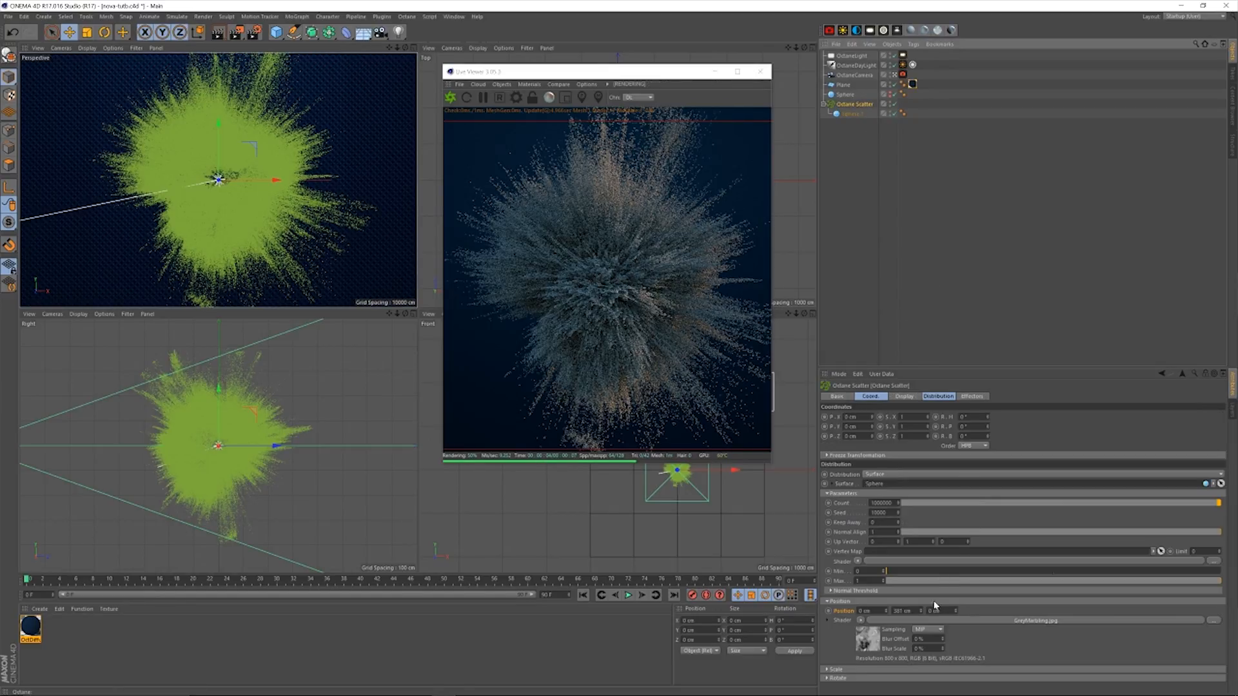
left_click_drag(903, 612, 878, 620)
type("350")
key("Return")
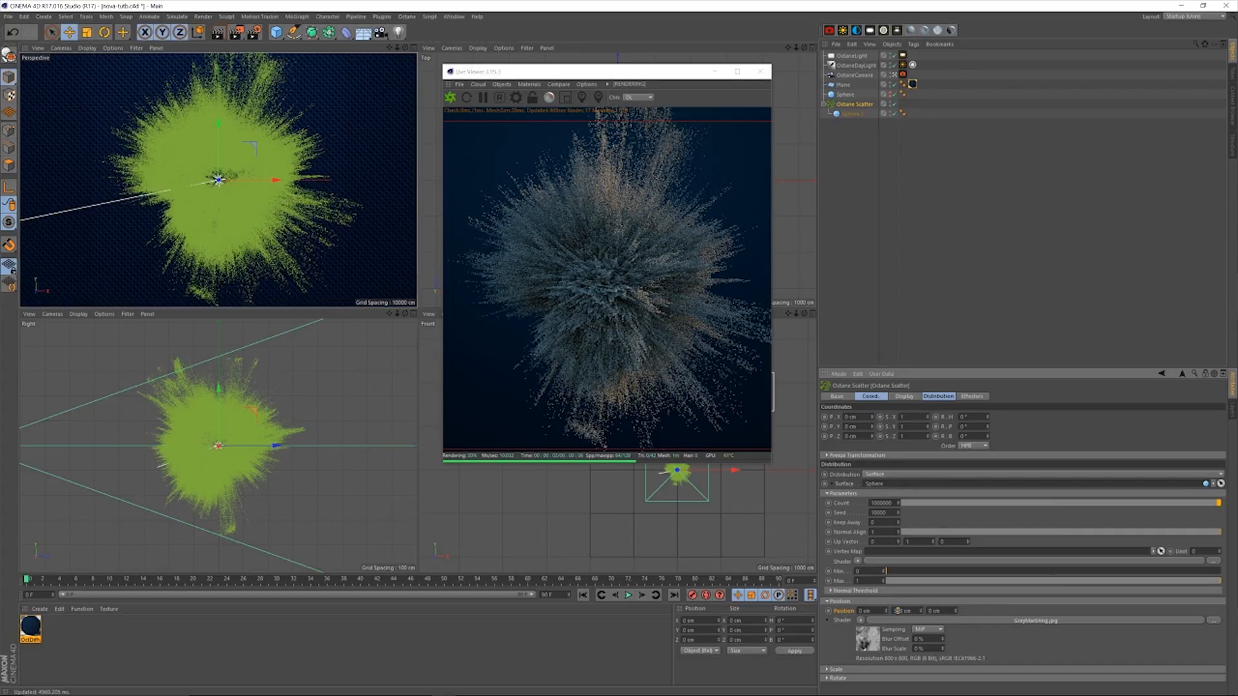
left_click(846, 175)
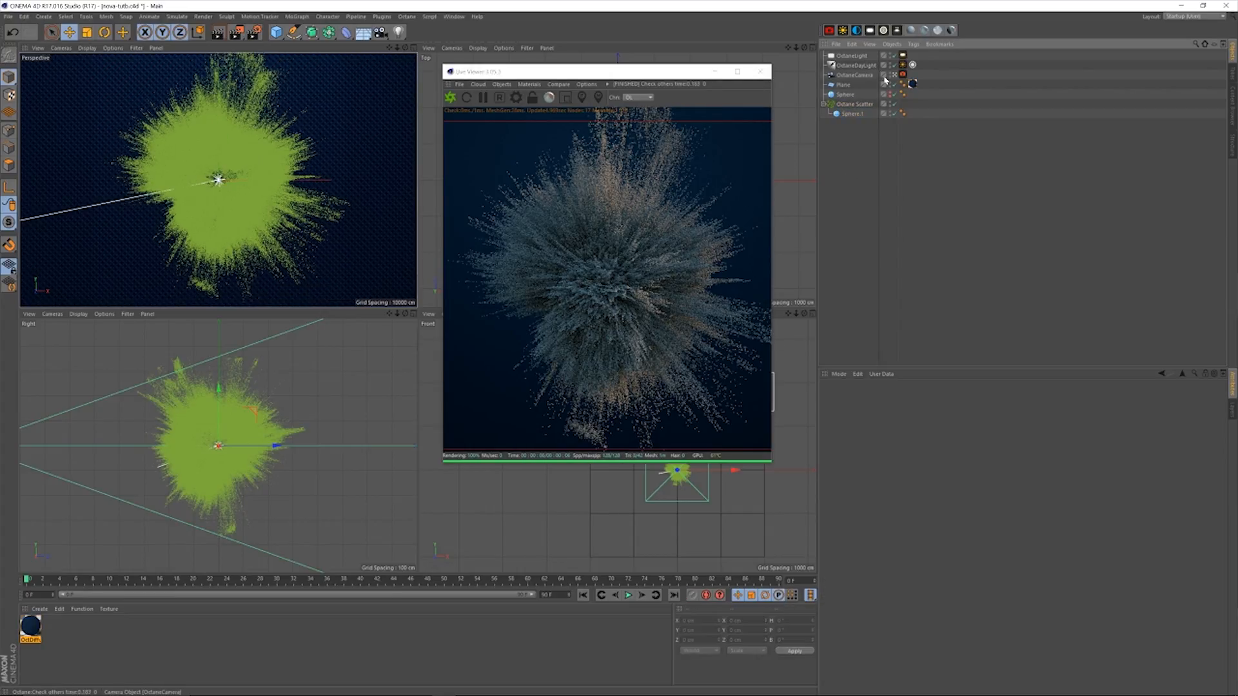
Create an Octane glossy material and give it a vivid blue diffuse color with a hue of 224° and 84% saturation.
left_click(922, 31)
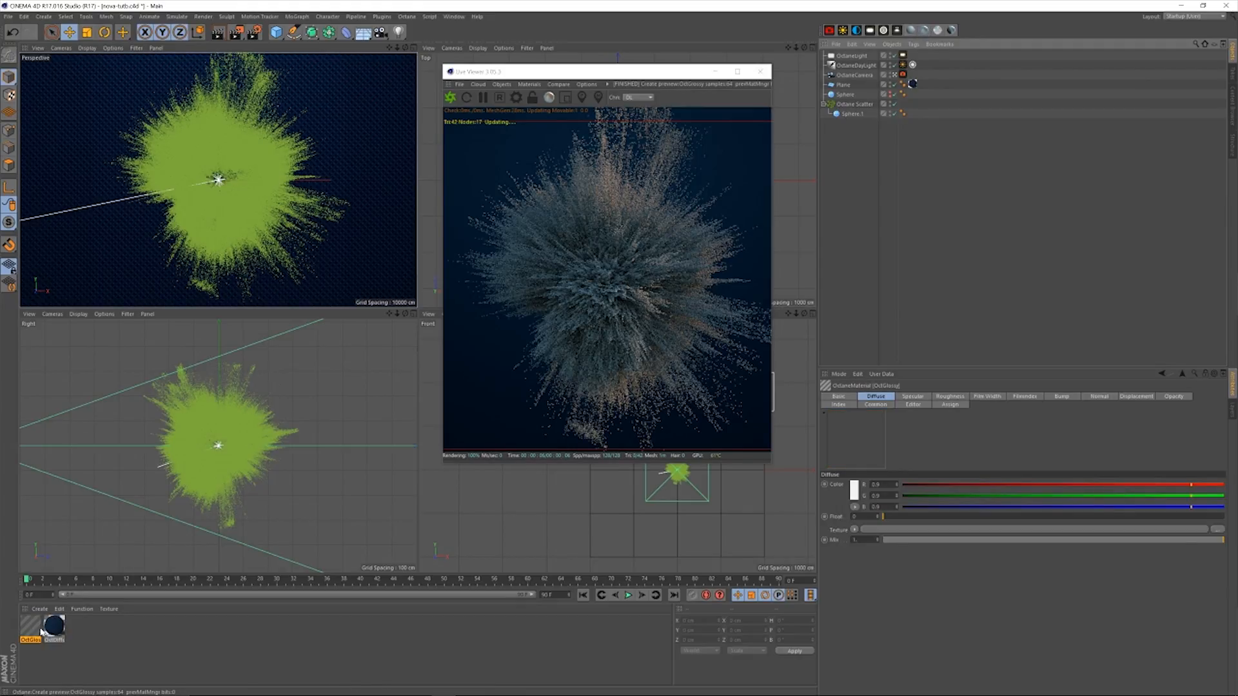
double_click(31, 625)
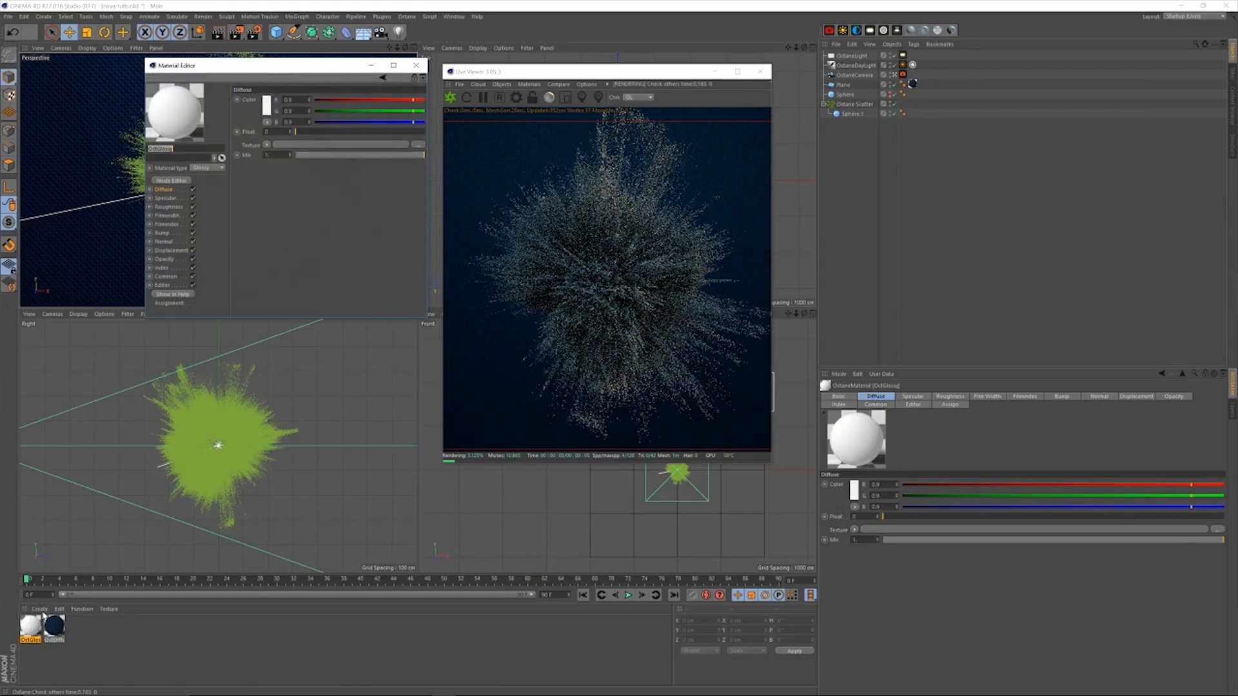
left_click(267, 107)
left_click(296, 105)
left_click_drag(296, 114, 306, 120)
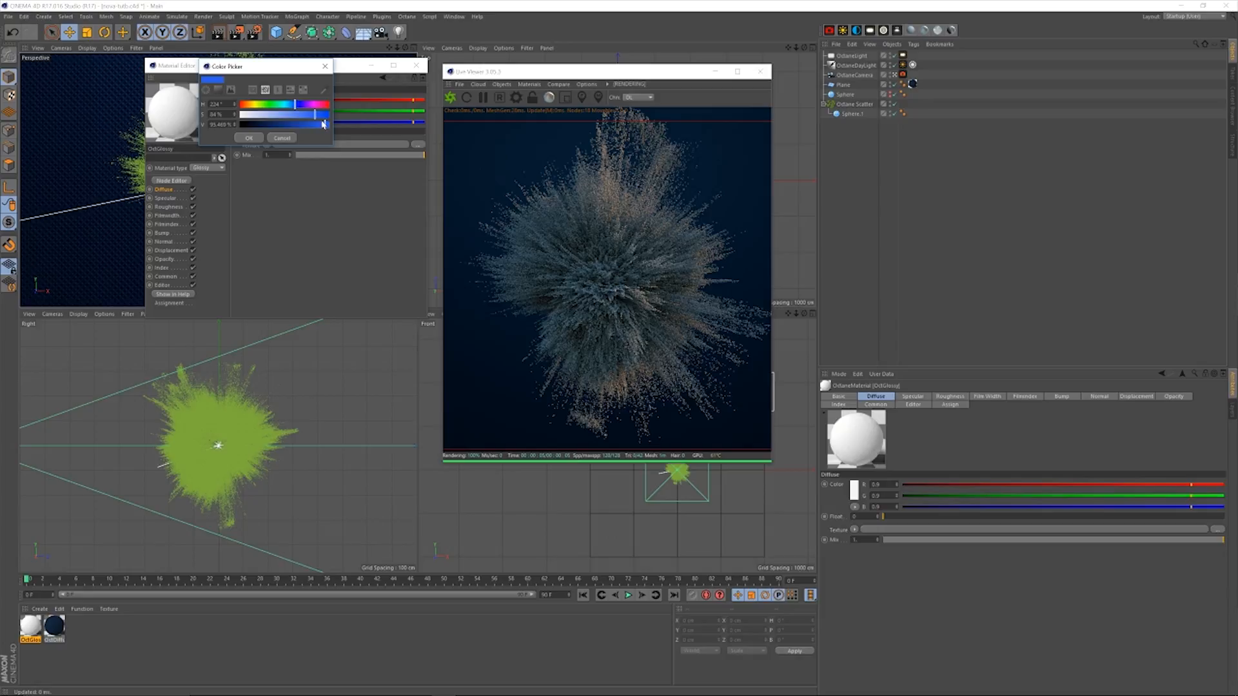
left_click(256, 138)
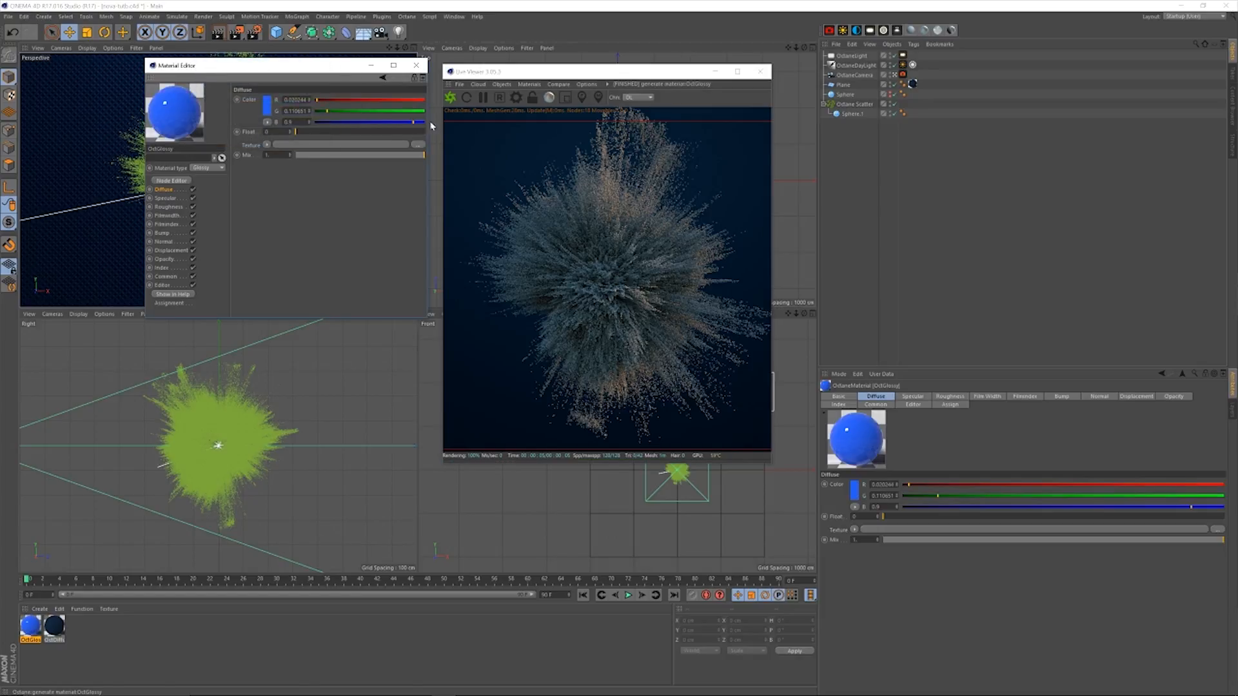
Lower the glossy material's blue saturation to about 73% and apply the material to the sphere under the Octane Scatter.
left_click(269, 112)
left_click(307, 118)
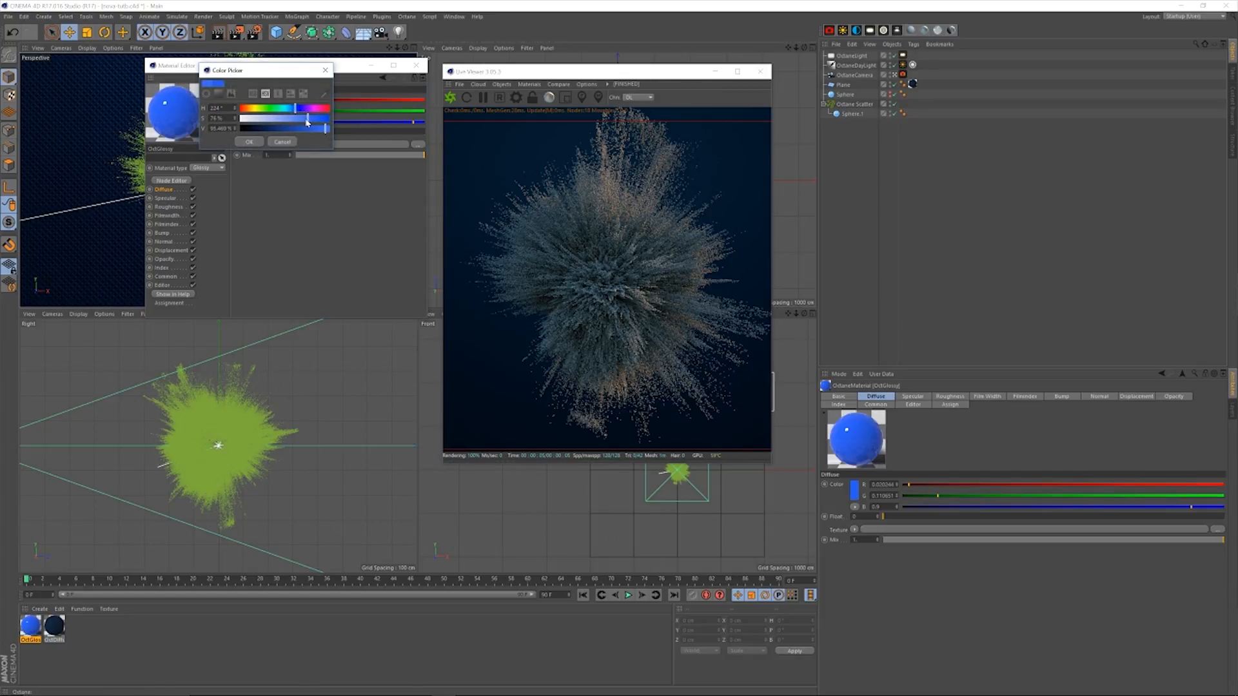
left_click_drag(294, 111, 295, 110)
left_click(250, 140)
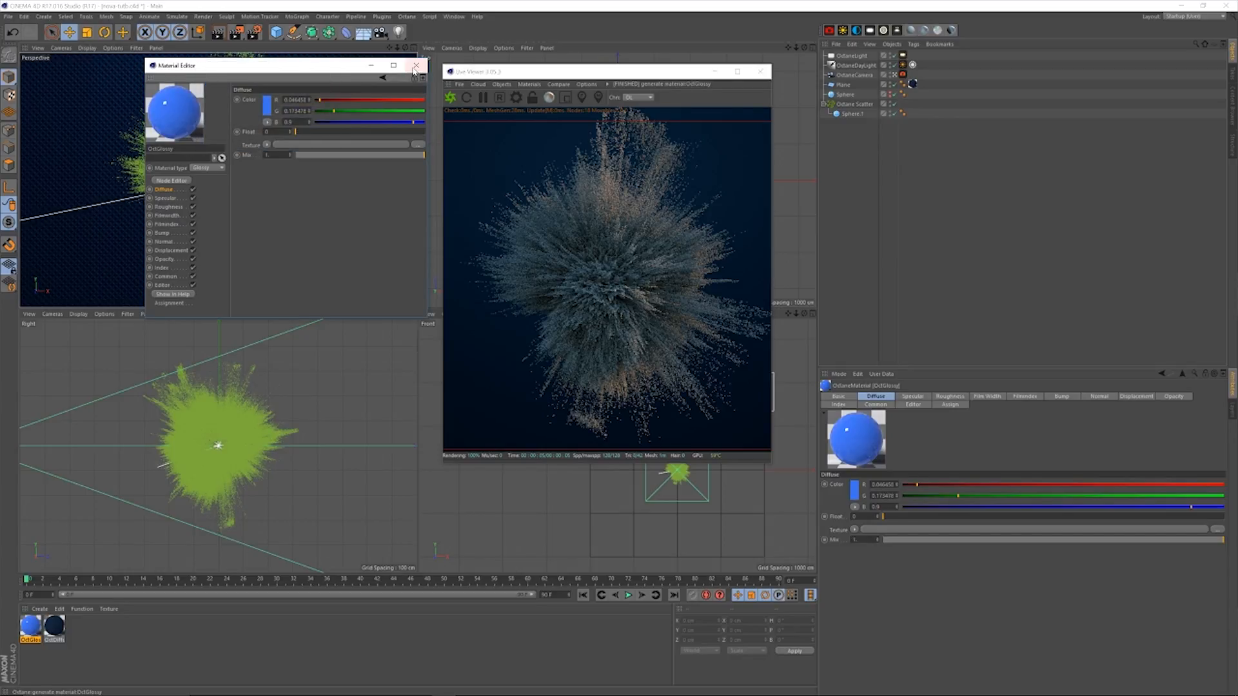
left_click(272, 108)
left_click_drag(310, 117, 301, 107)
left_click(329, 67)
left_click(416, 65)
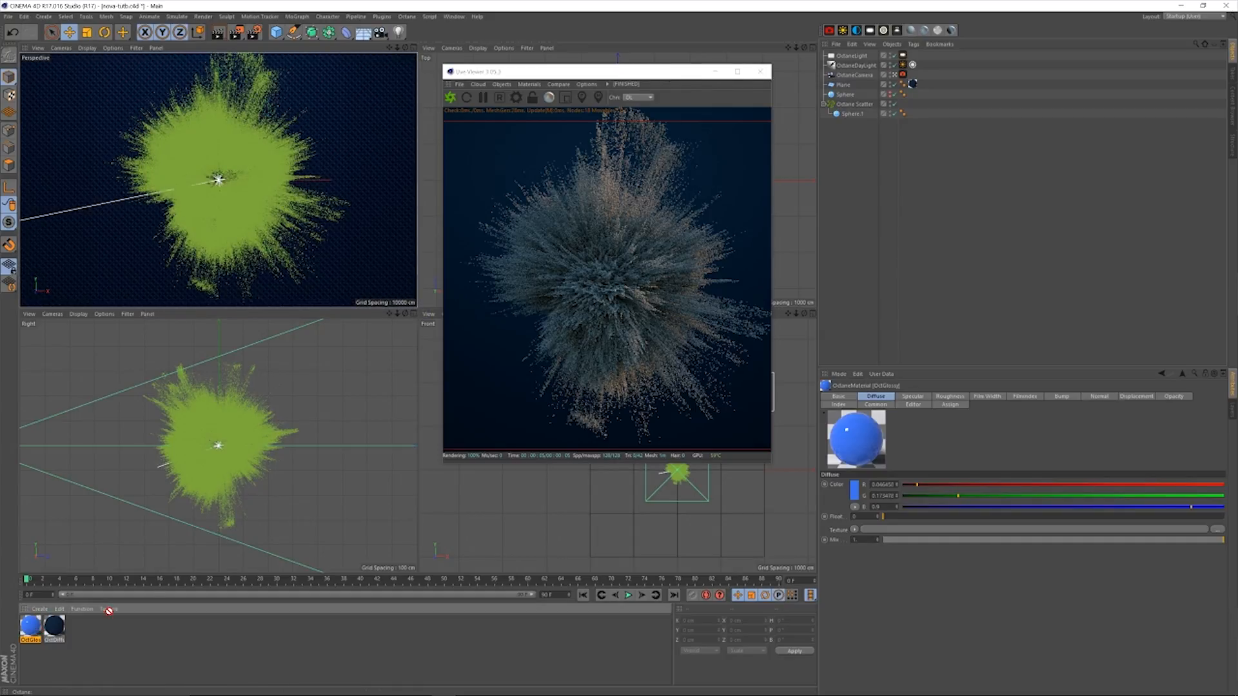
left_click_drag(856, 116, 854, 114)
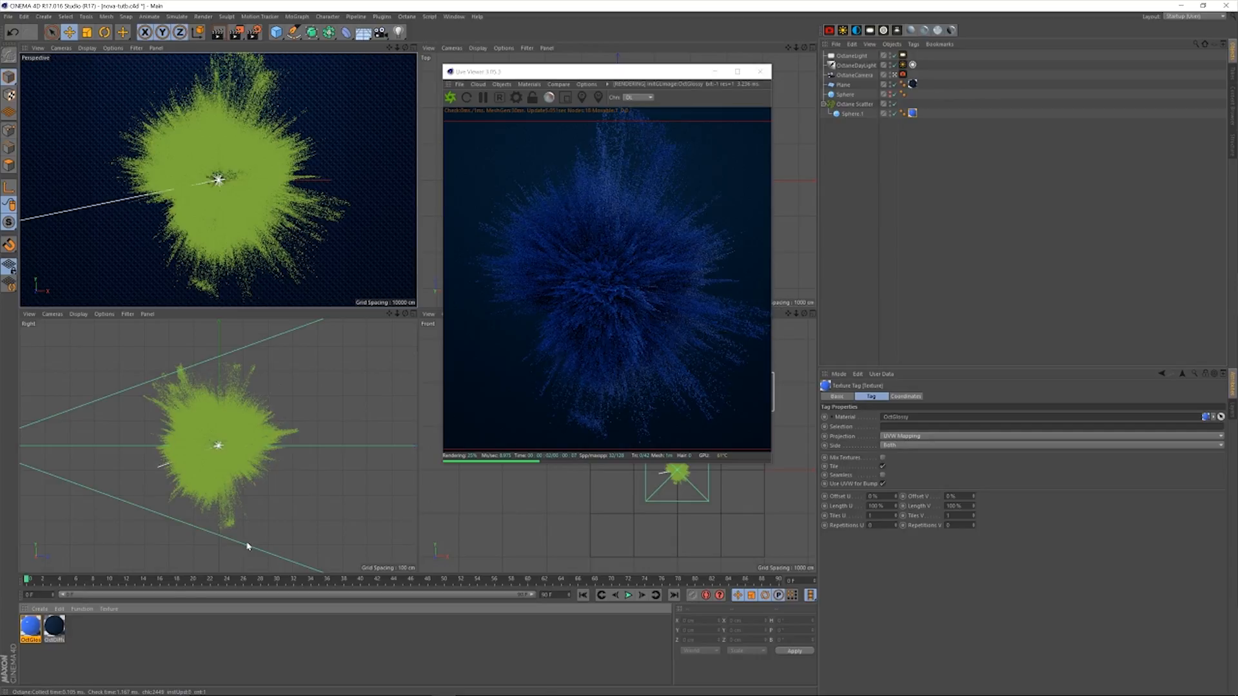
left_click(33, 627)
double_click(32, 627)
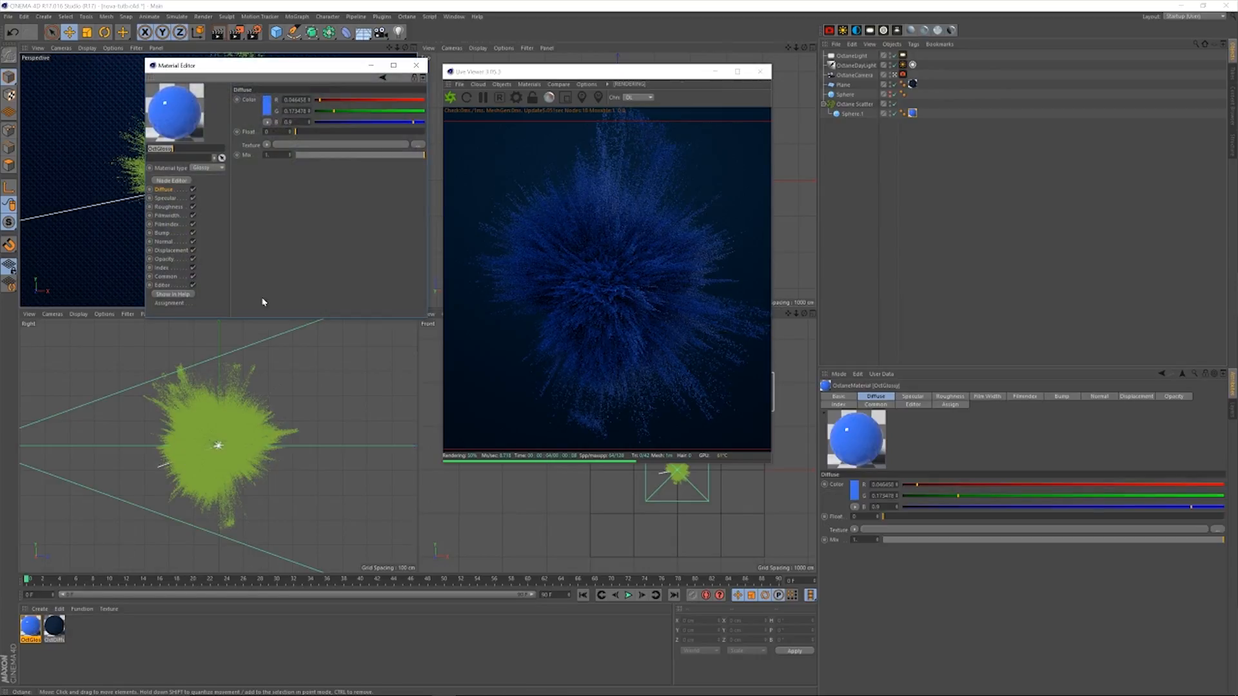
left_click(266, 107)
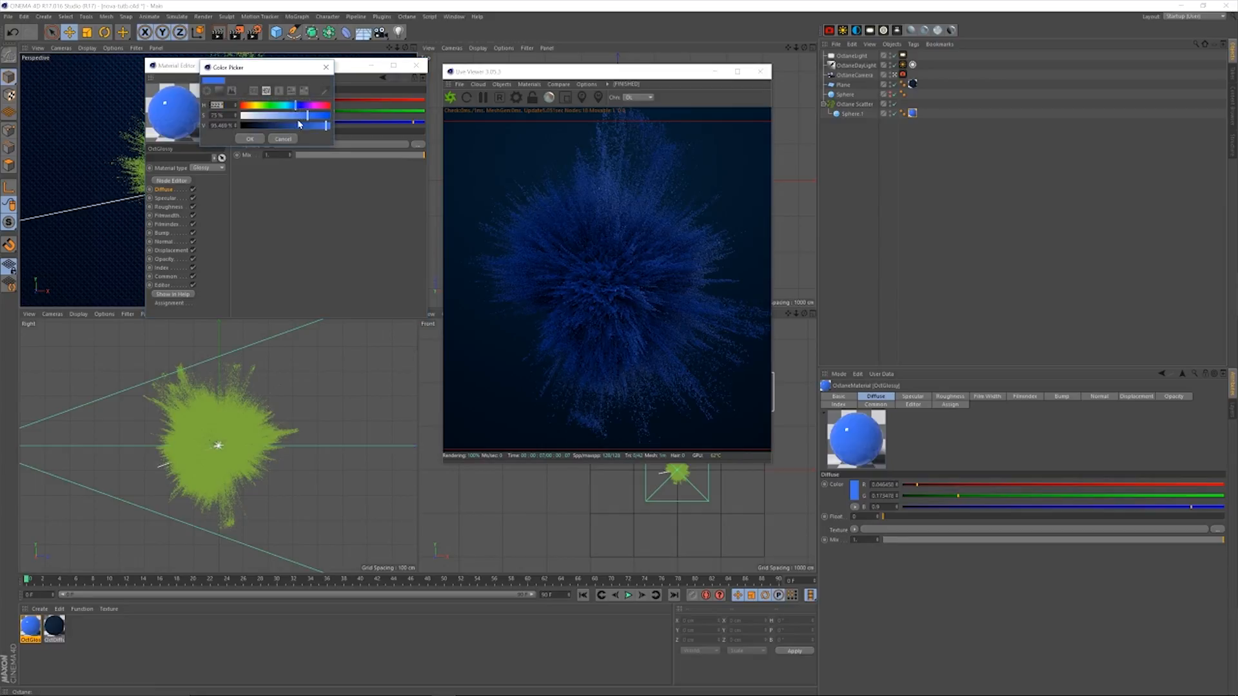
left_click_drag(307, 115, 335, 130)
left_click(326, 67)
left_click(416, 65)
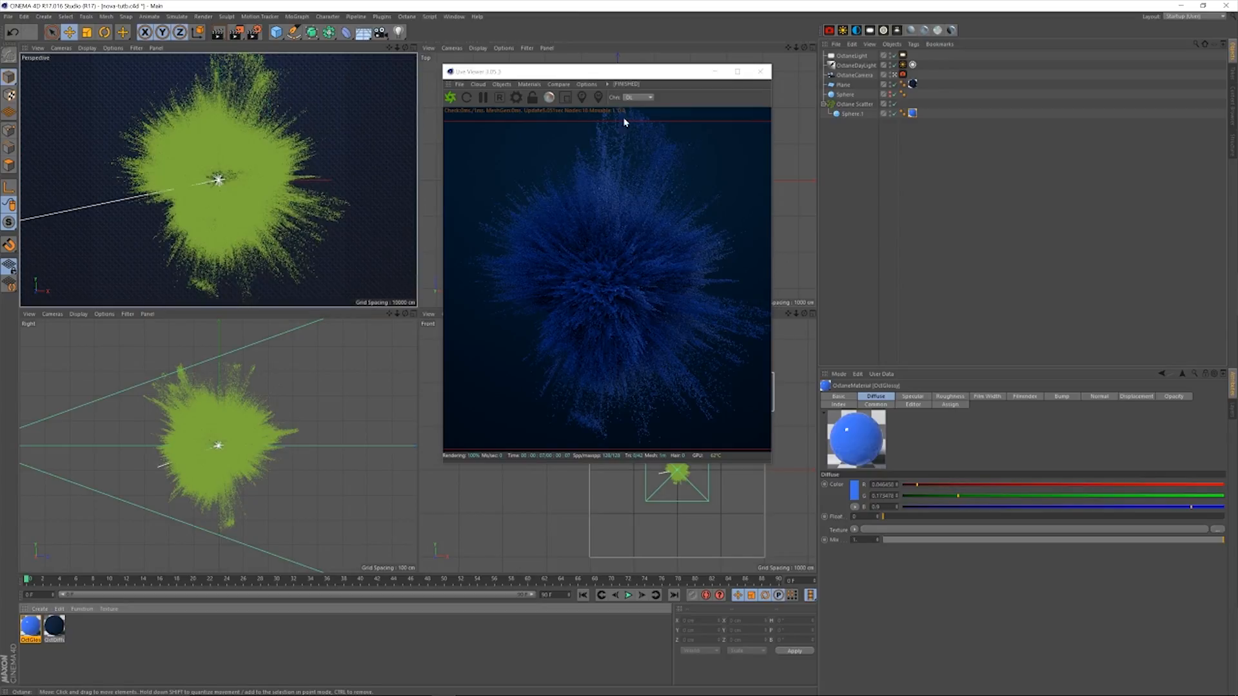
Adjust the hue, saturation and brightness of the Plane's diffuse material to a slightly darker navy blue.
double_click(63, 627)
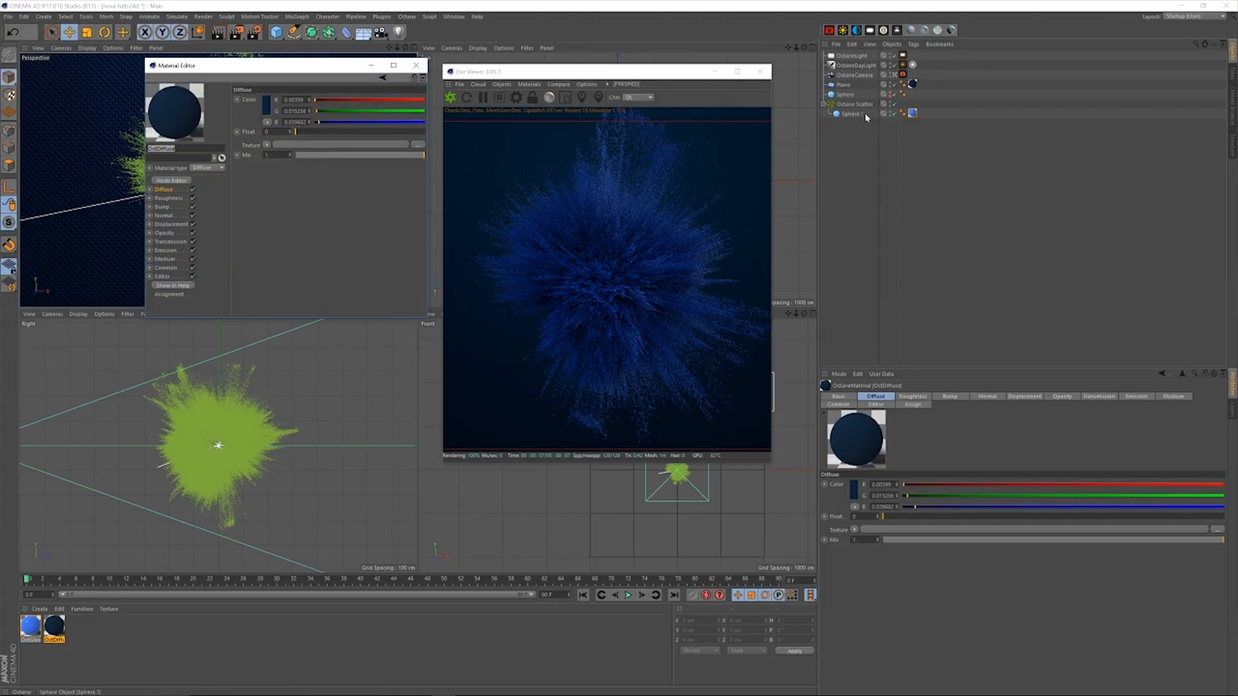
left_click(267, 114)
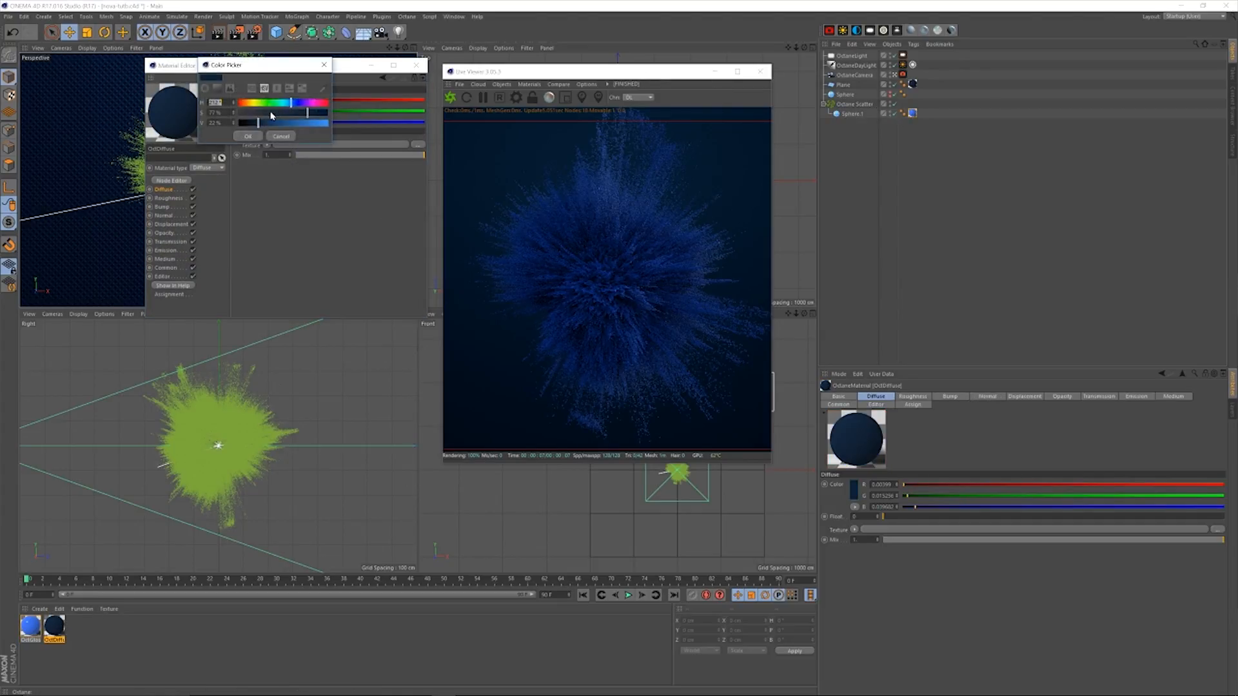
left_click_drag(292, 105, 290, 106)
left_click_drag(302, 114, 301, 116)
left_click(248, 136)
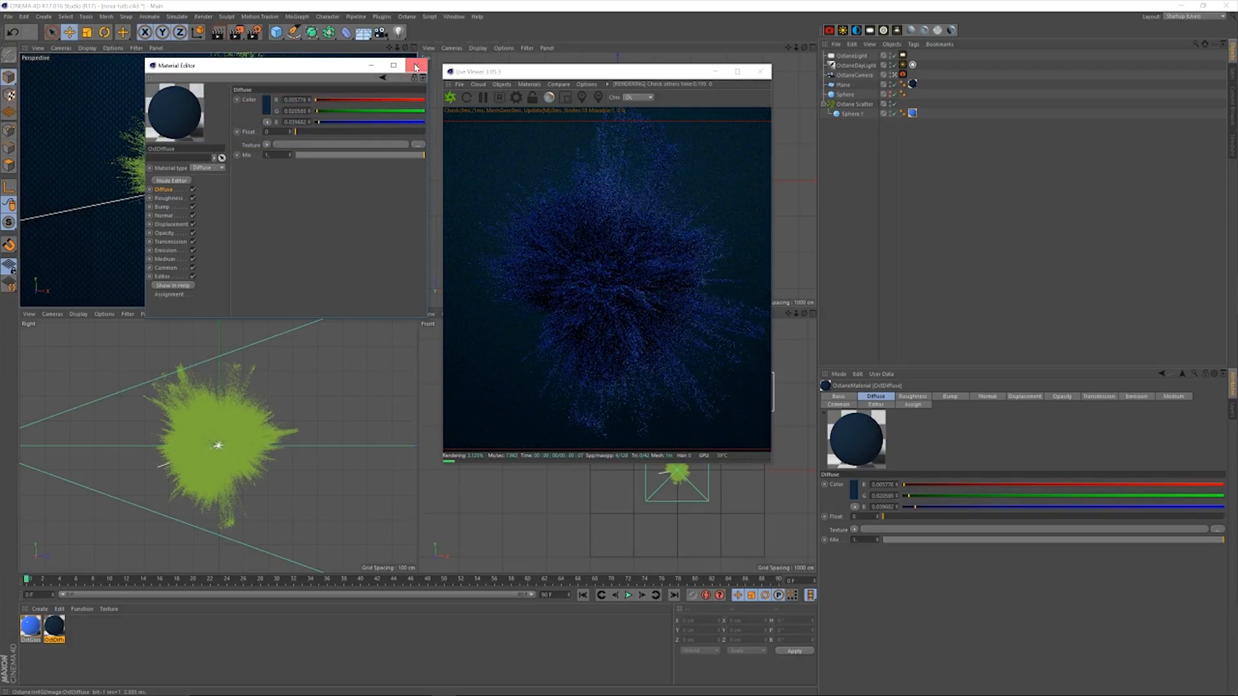
left_click(265, 109)
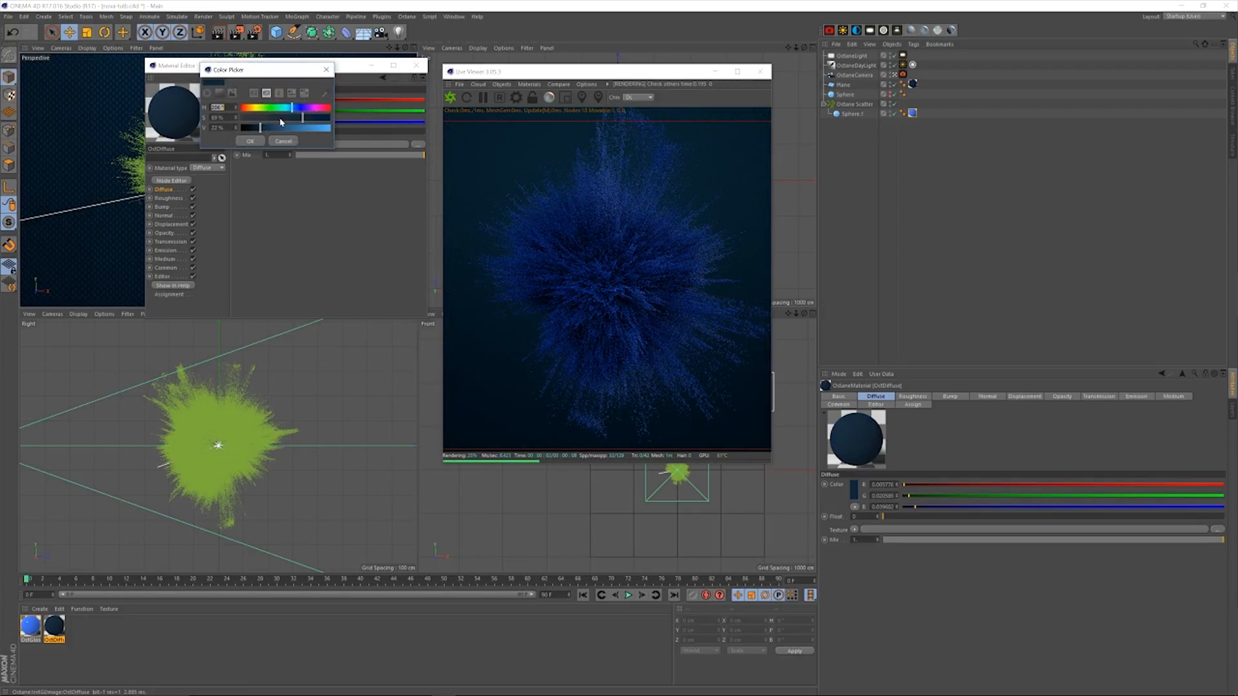
left_click_drag(264, 127, 295, 107)
left_click(250, 140)
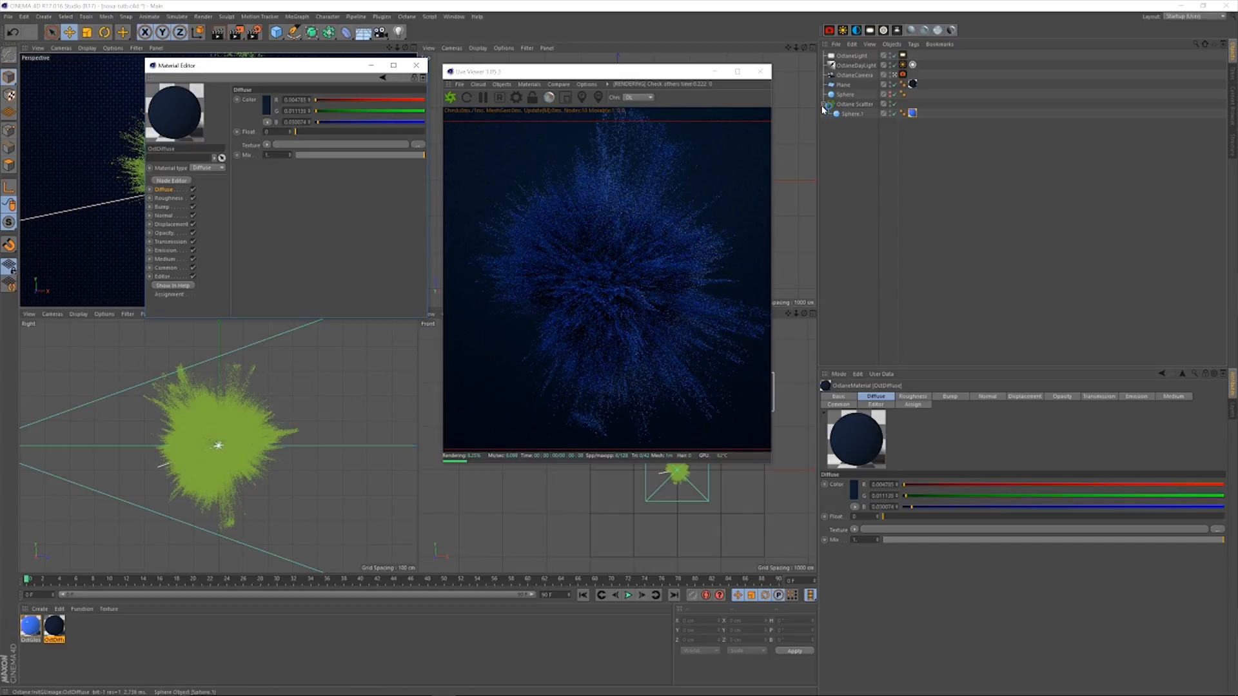
left_click(416, 67)
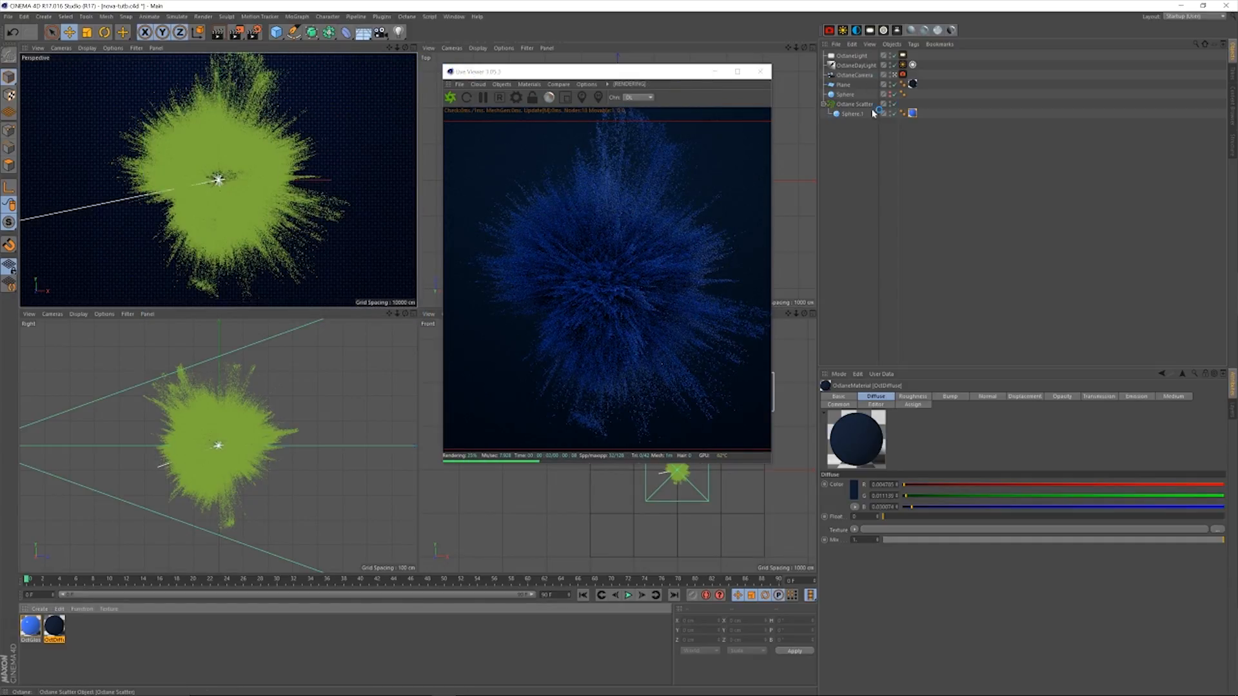
Duplicate the sphere inside the Octane Scatter and recolor a copy of the blue glossy material green with a hue of 144°.
left_click_drag(860, 116, 865, 117)
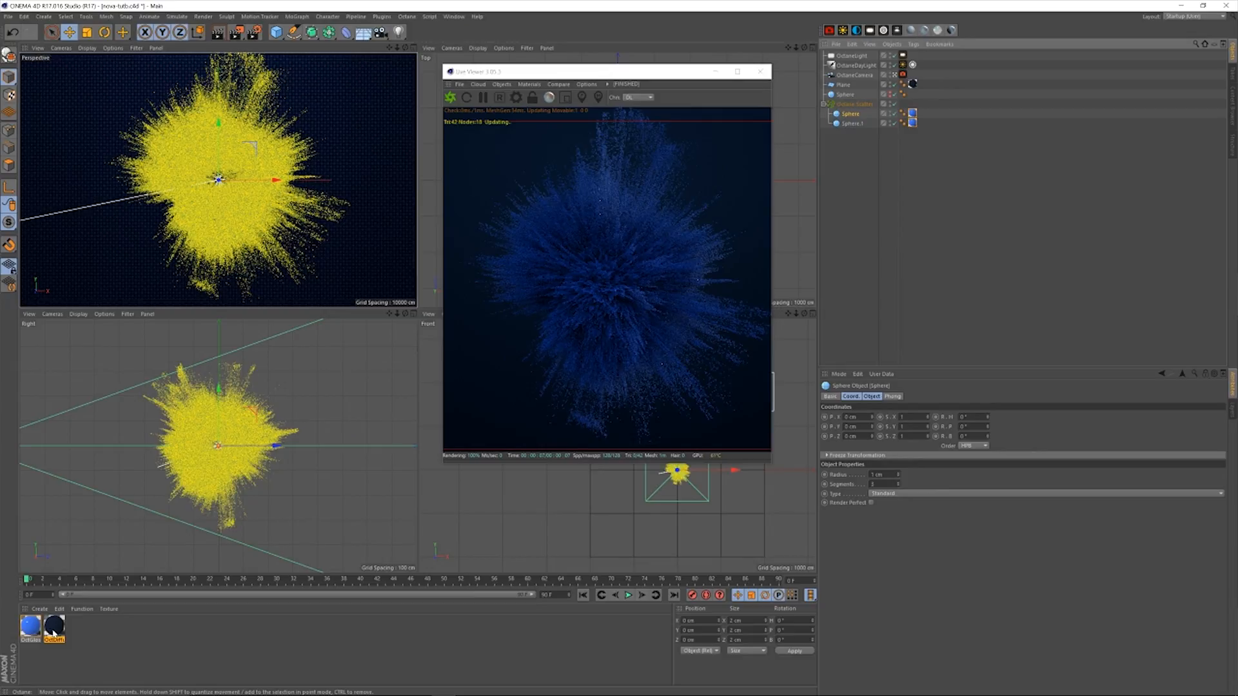
left_click_drag(33, 631, 42, 633, "ctrl")
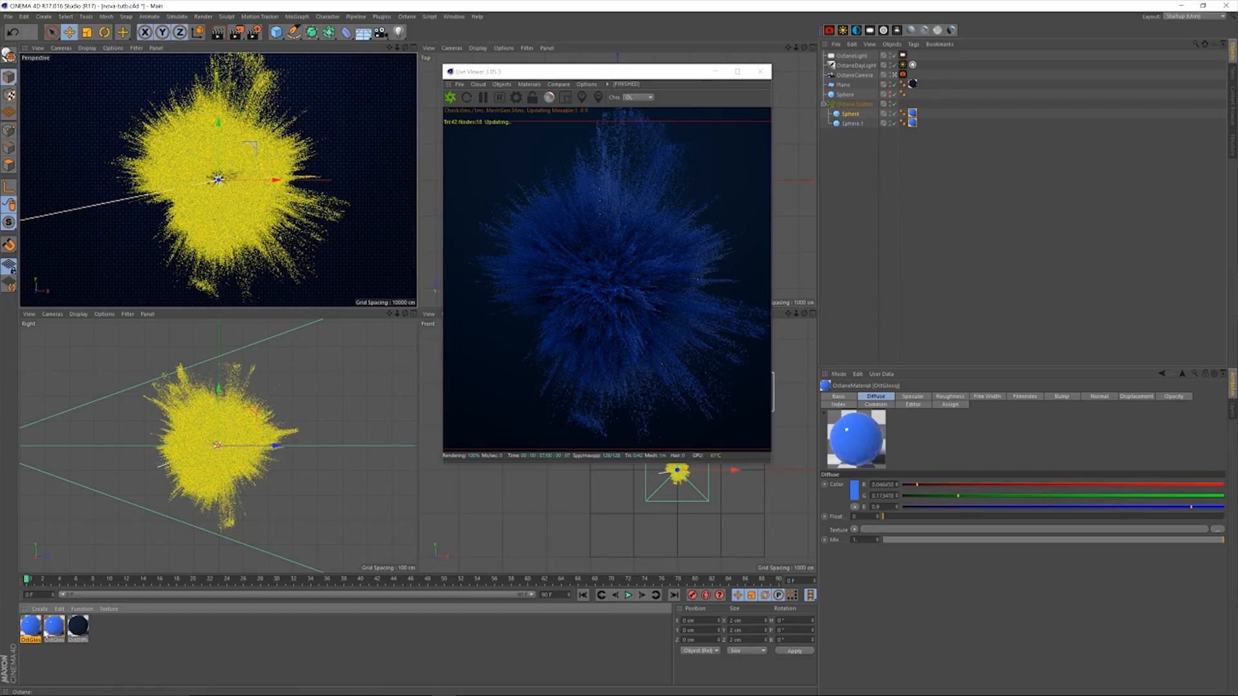
double_click(30, 629)
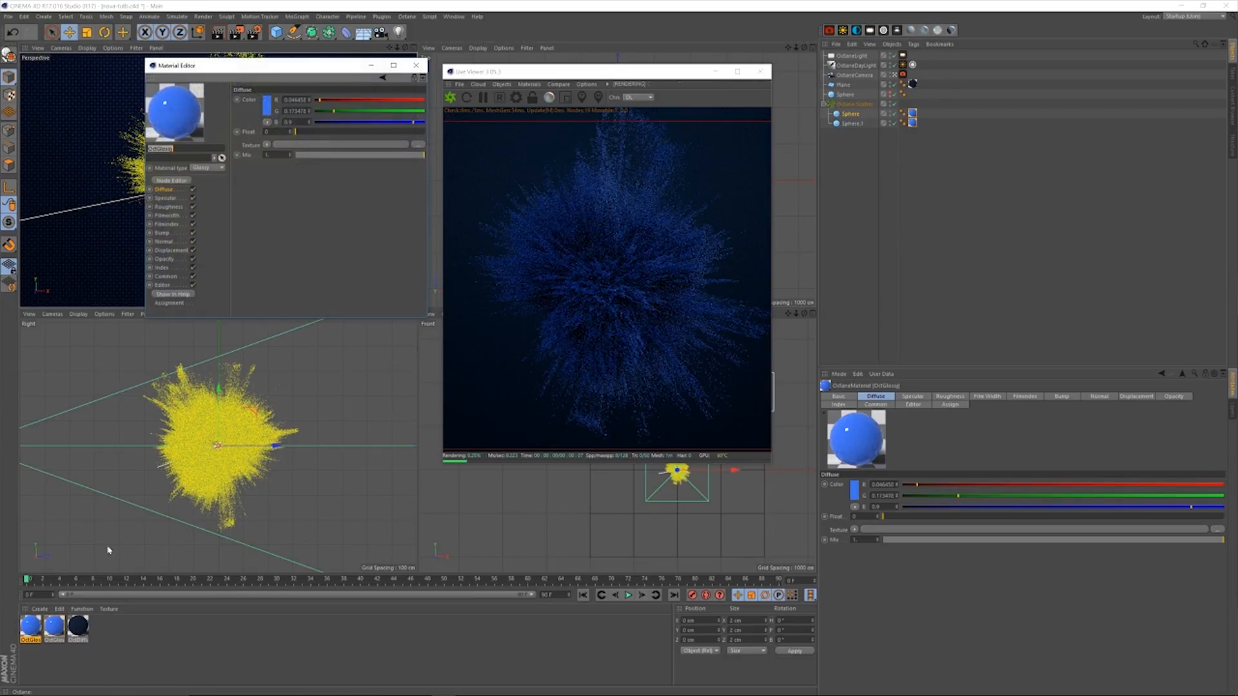
left_click(266, 109)
left_click_drag(296, 108, 276, 114)
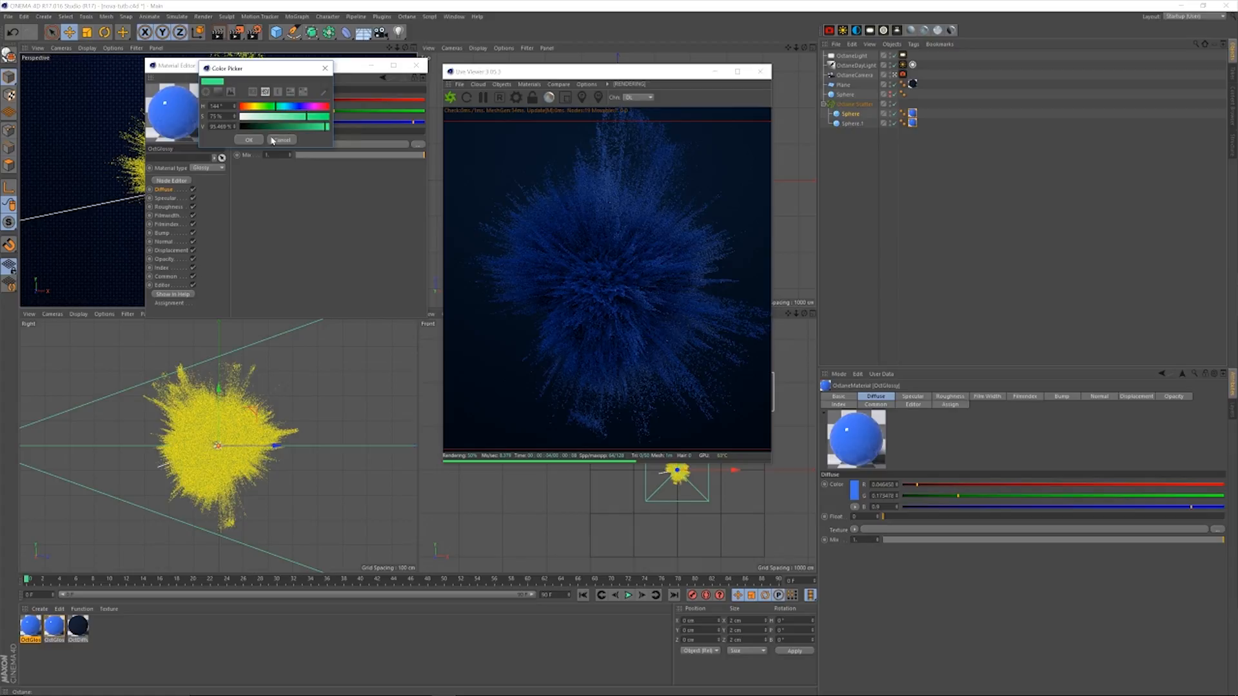
left_click(249, 139)
left_click(415, 65)
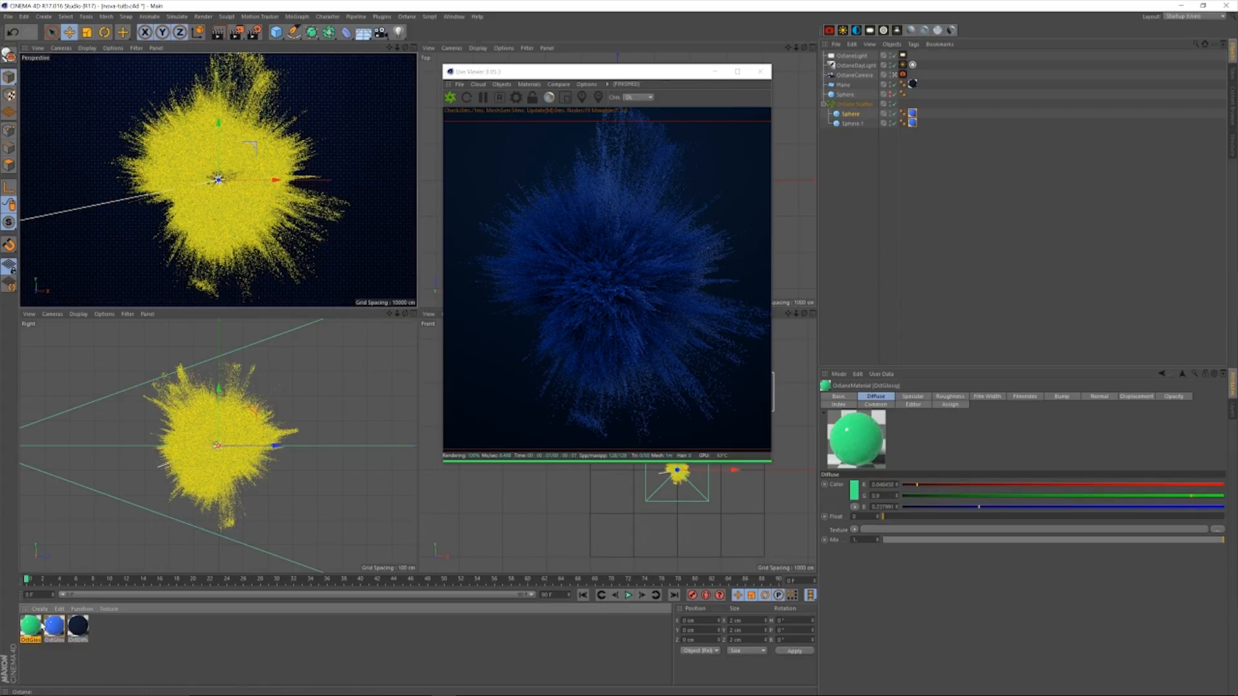
Apply the green material to the first scattered sphere and add two more copies of the blue sphere under the Octane Scatter.
left_click_drag(35, 624, 913, 115)
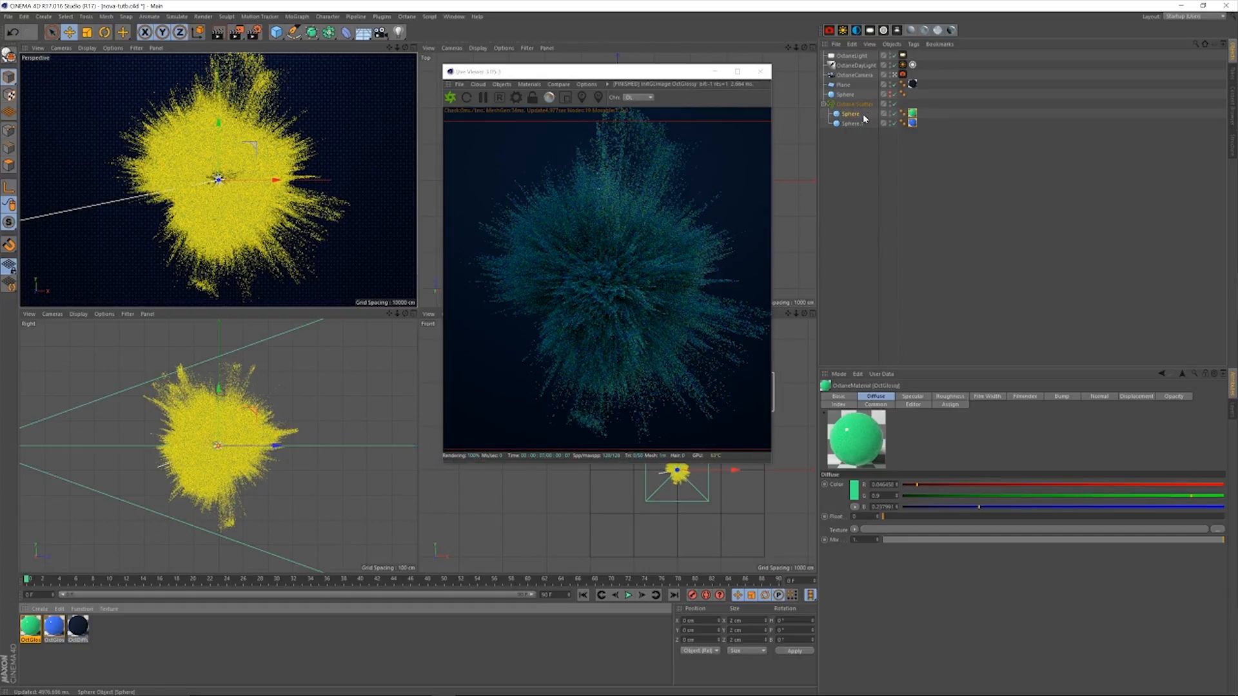
left_click(858, 124)
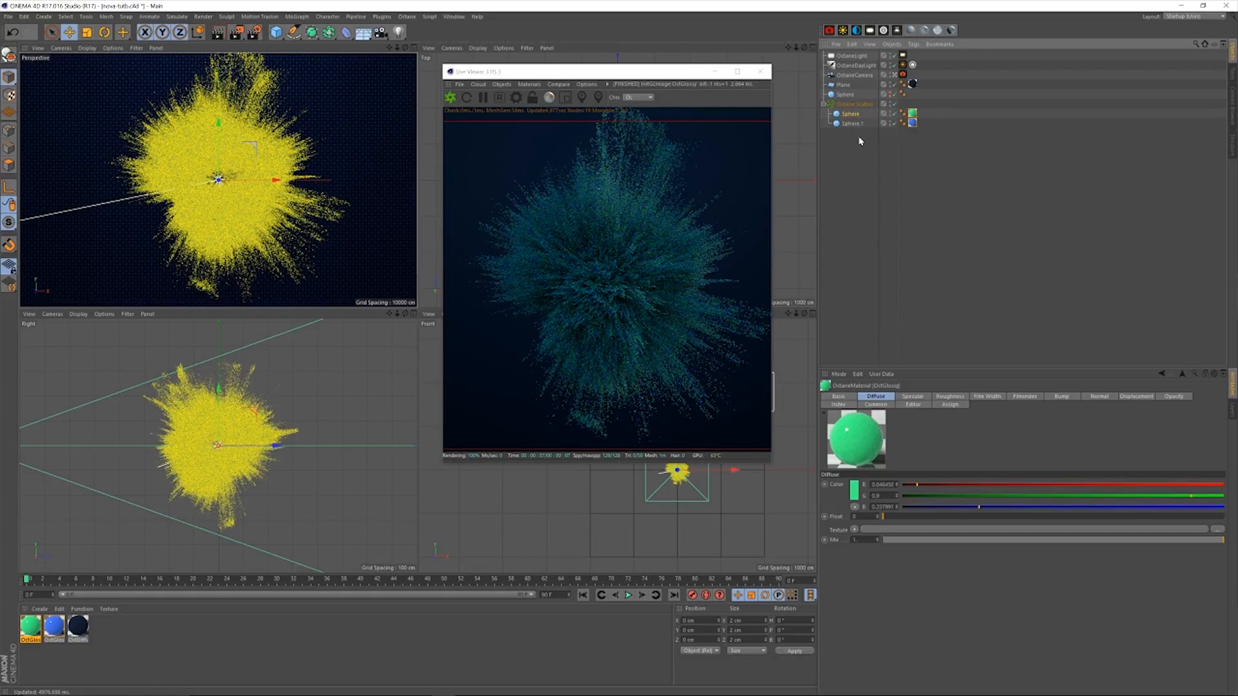
mouse_move(855, 124)
left_mouse_down("ctrl")
mouse_move(851, 135)
mouse_move(860, 125)
left_mouse_up("ctrl")
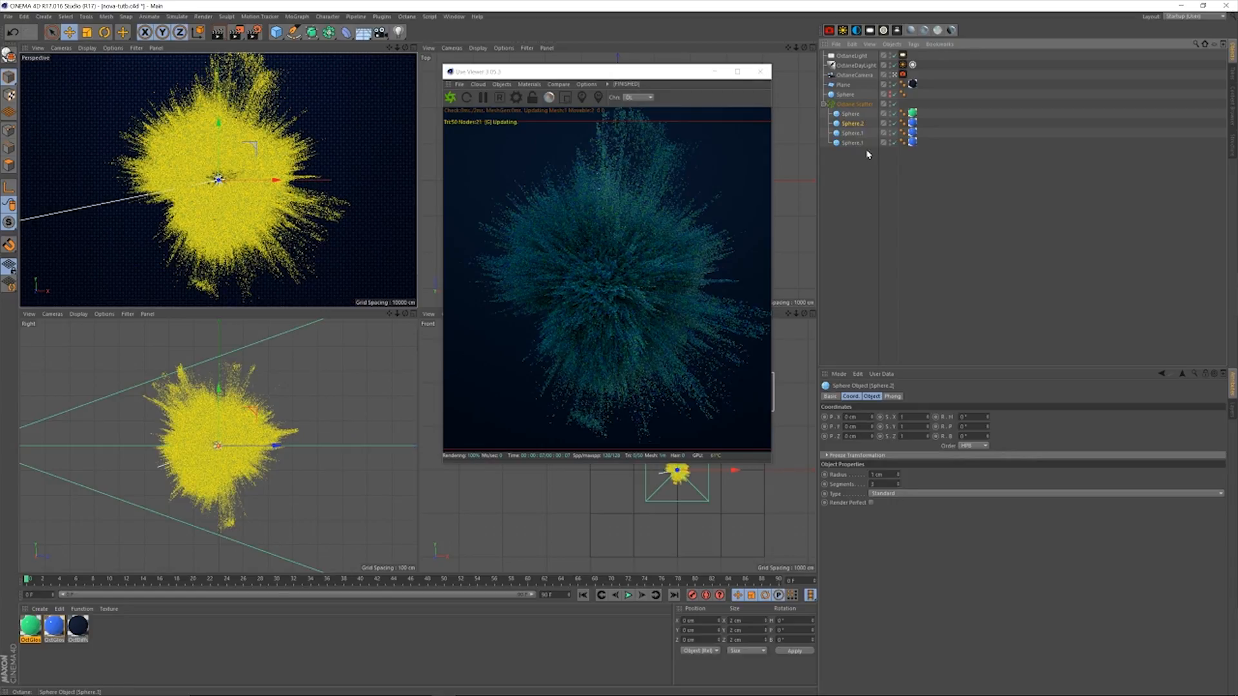
left_click(862, 170)
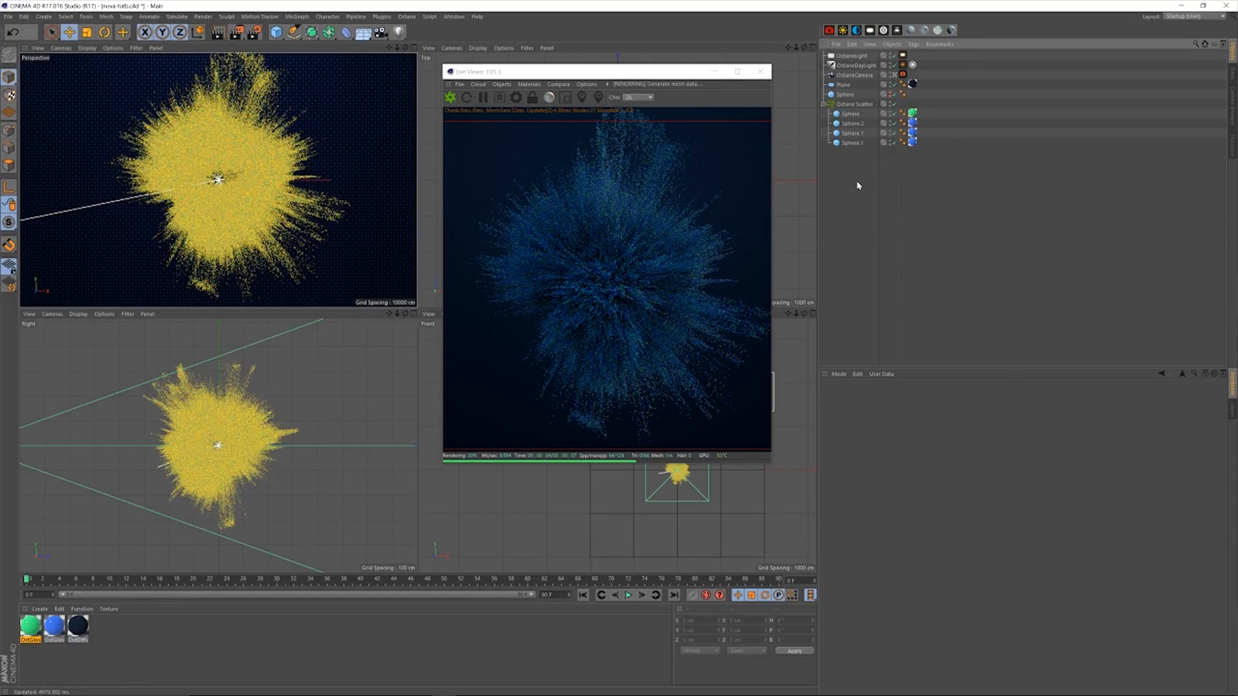
Brighten the blue glossy material to about 88% saturation and 99% value, and shift its hue slightly towards cyan.
double_click(59, 626)
left_click(290, 110)
left_click_drag(306, 122, 328, 131)
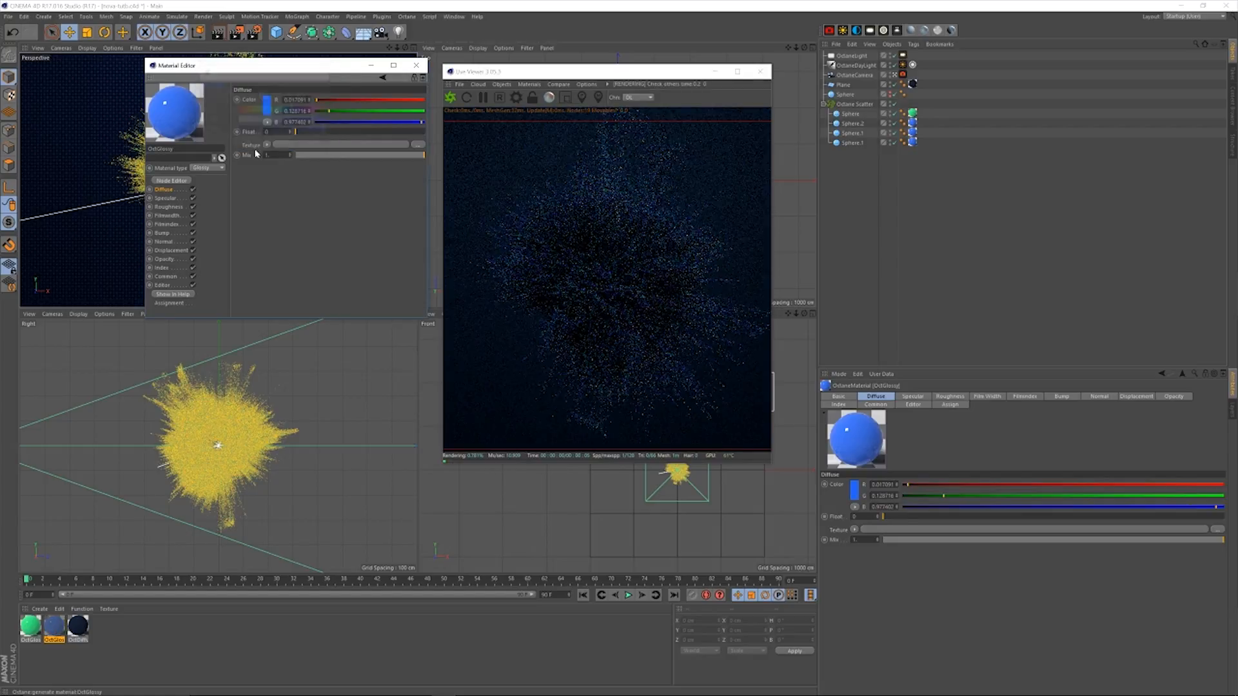
left_click(247, 142)
left_click_drag(335, 73, 306, 96)
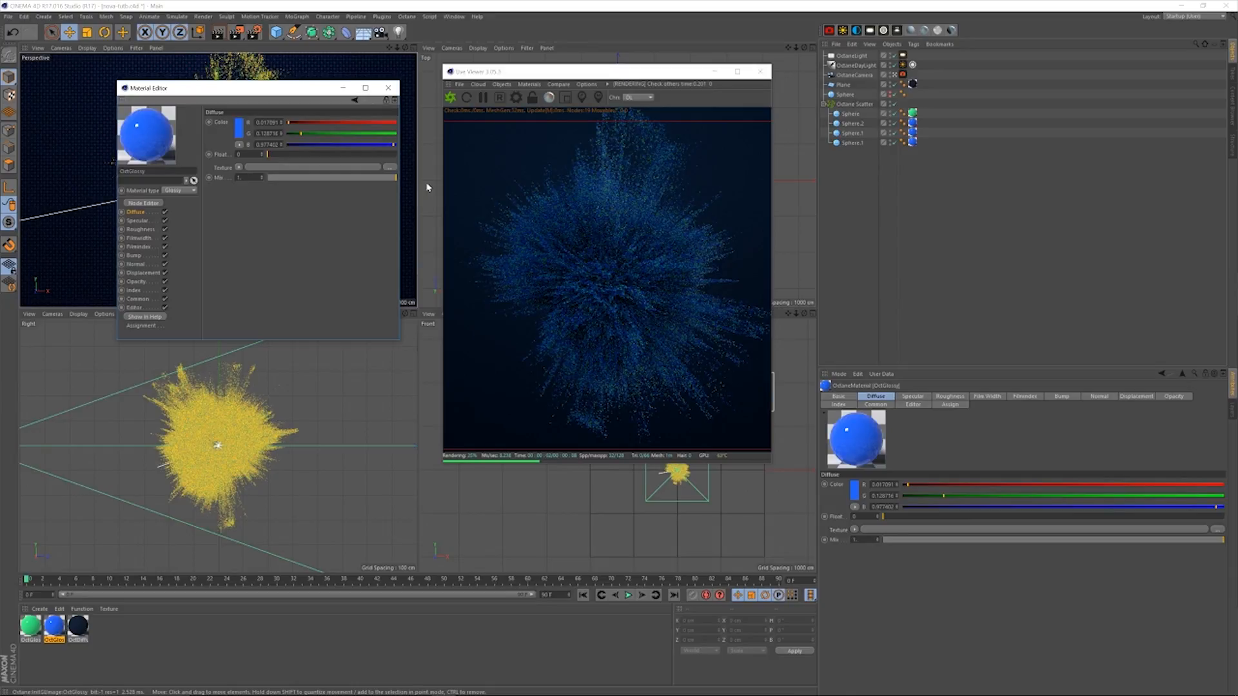
left_click(242, 131)
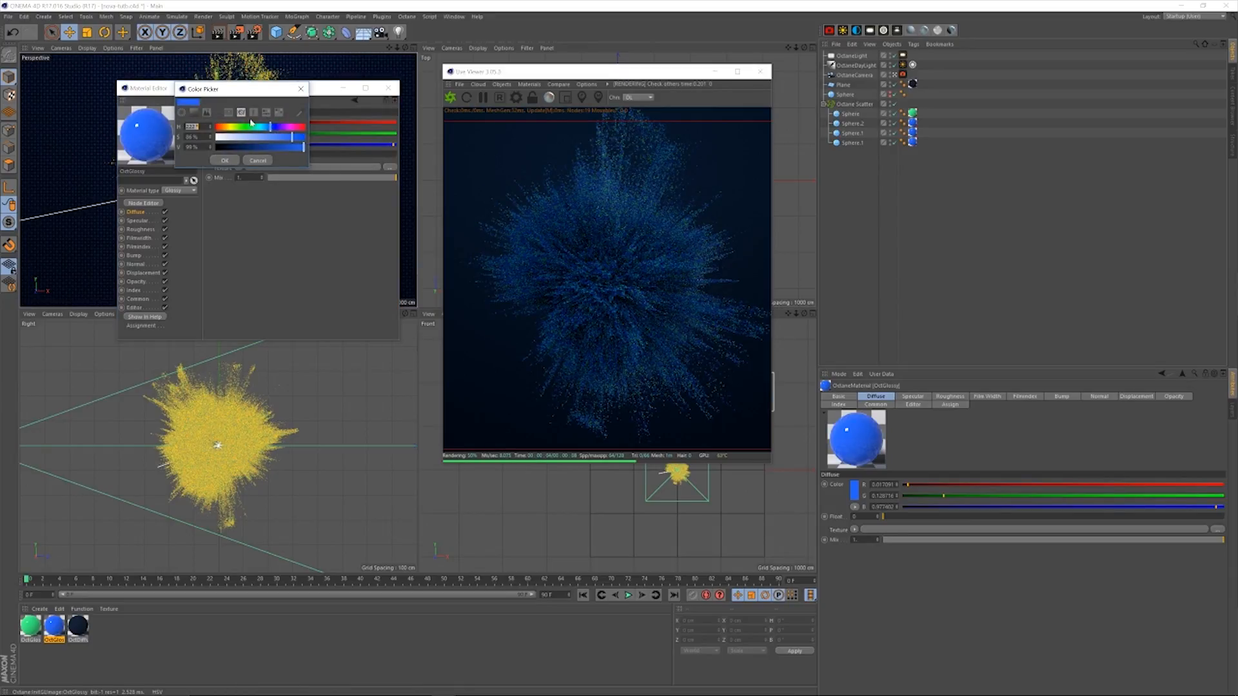
left_click_drag(270, 129, 269, 129)
left_click(224, 160)
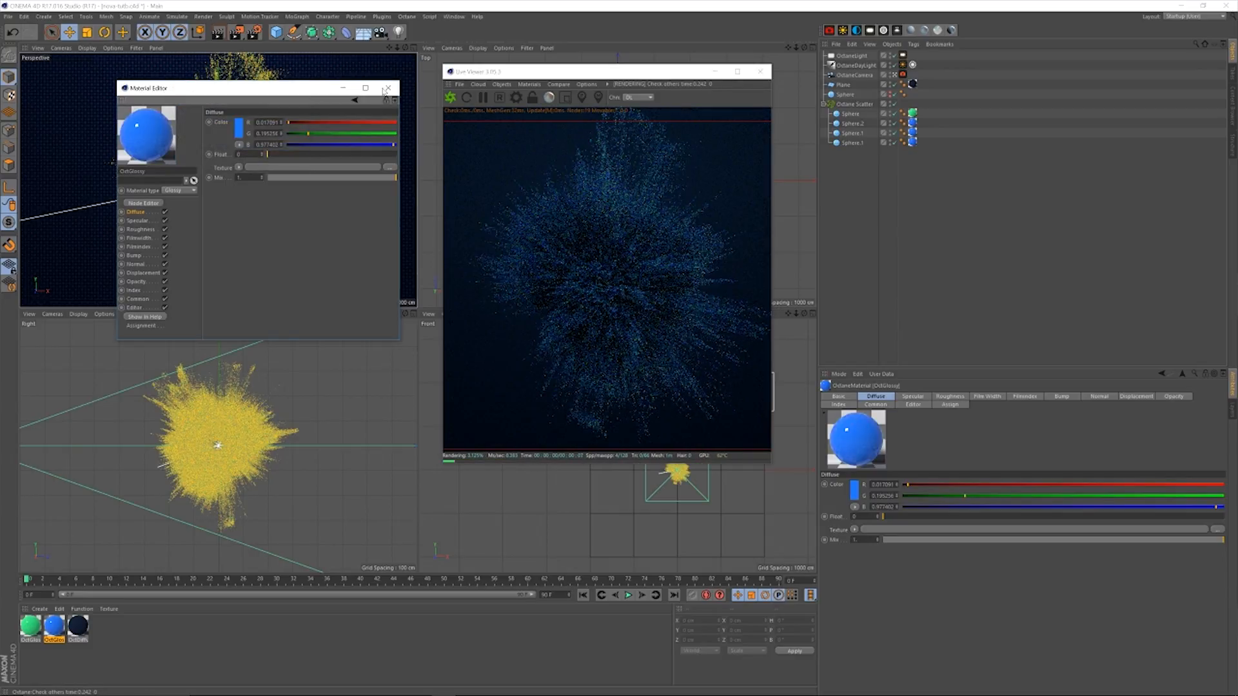
left_click(388, 88)
left_click_drag(587, 74, 585, 62)
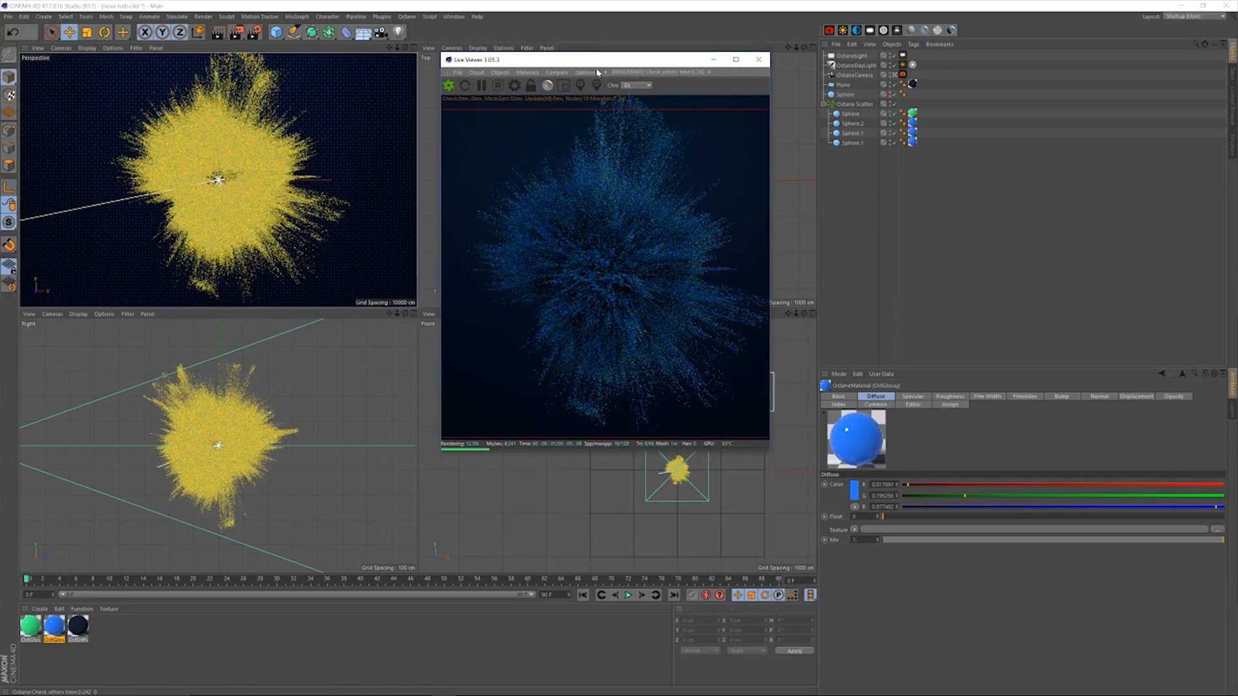
Reduce the Octane Scatter's Y position offset slightly and deselect the object.
left_click(854, 104)
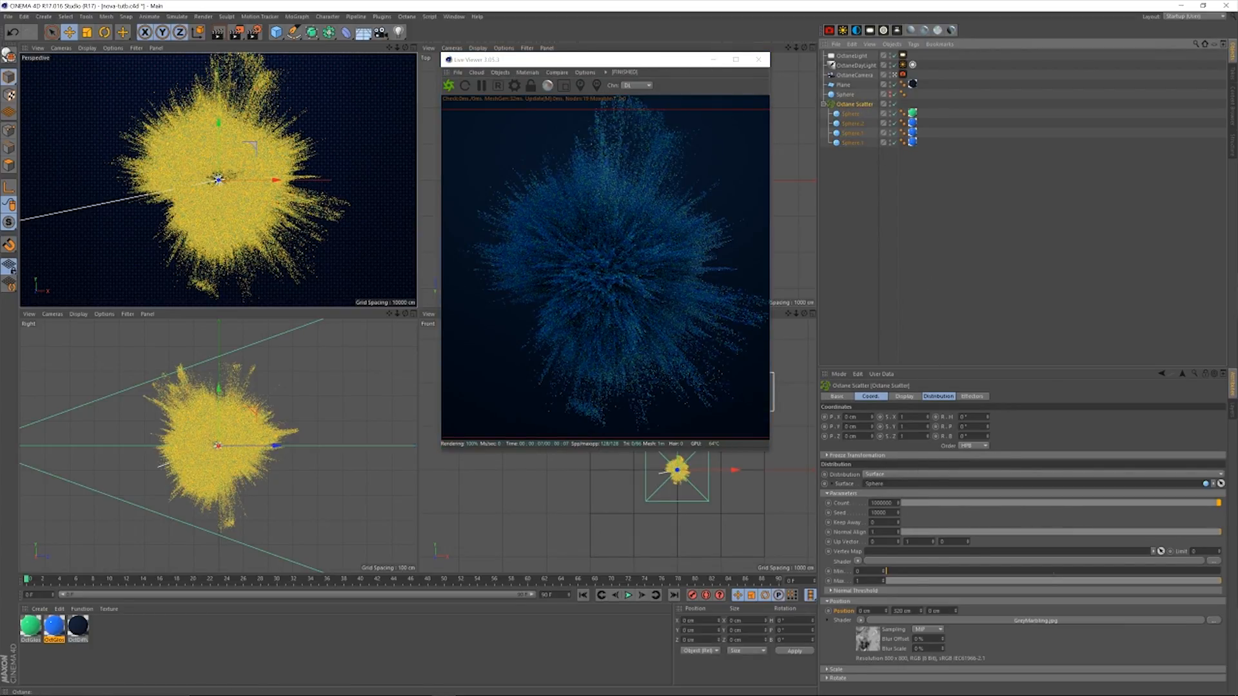
left_click(898, 611)
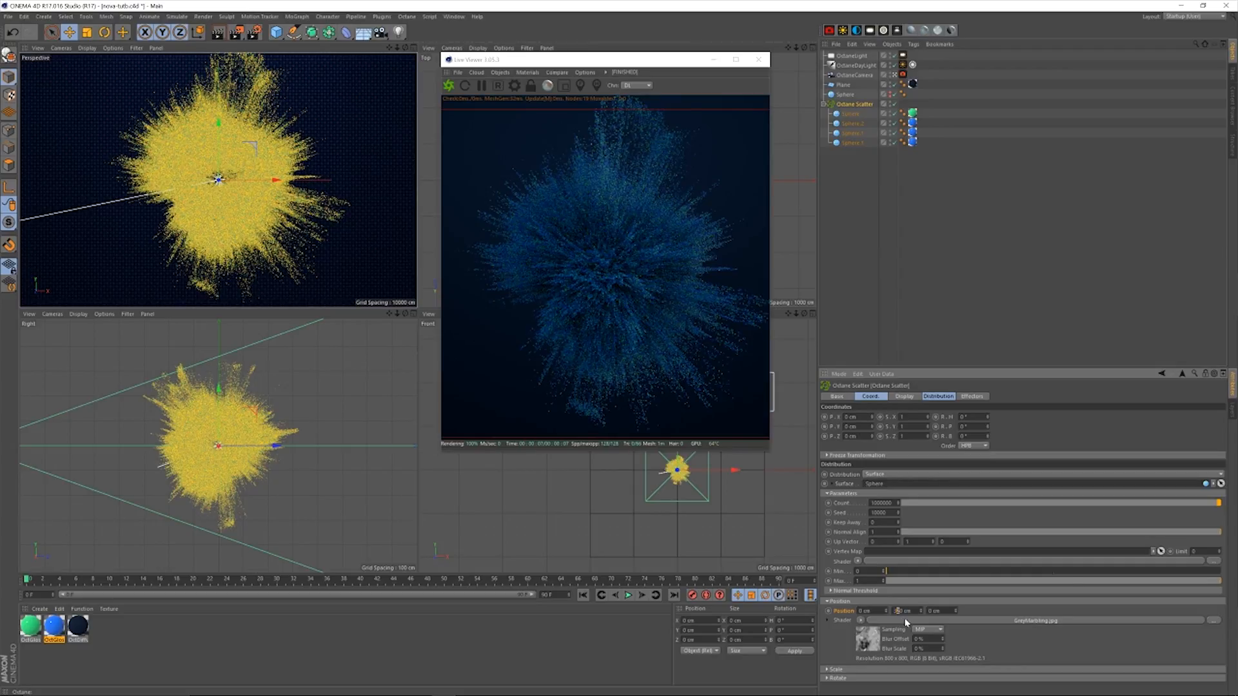
key("Return")
left_click(859, 189)
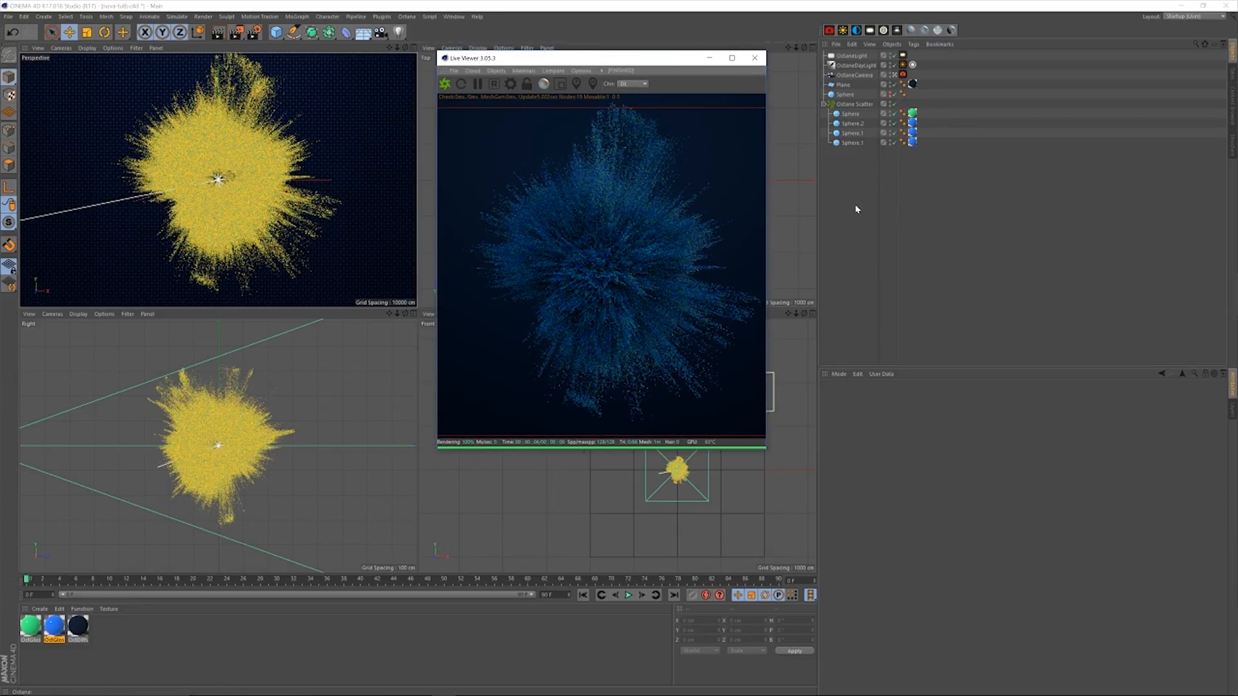
left_click(923, 199)
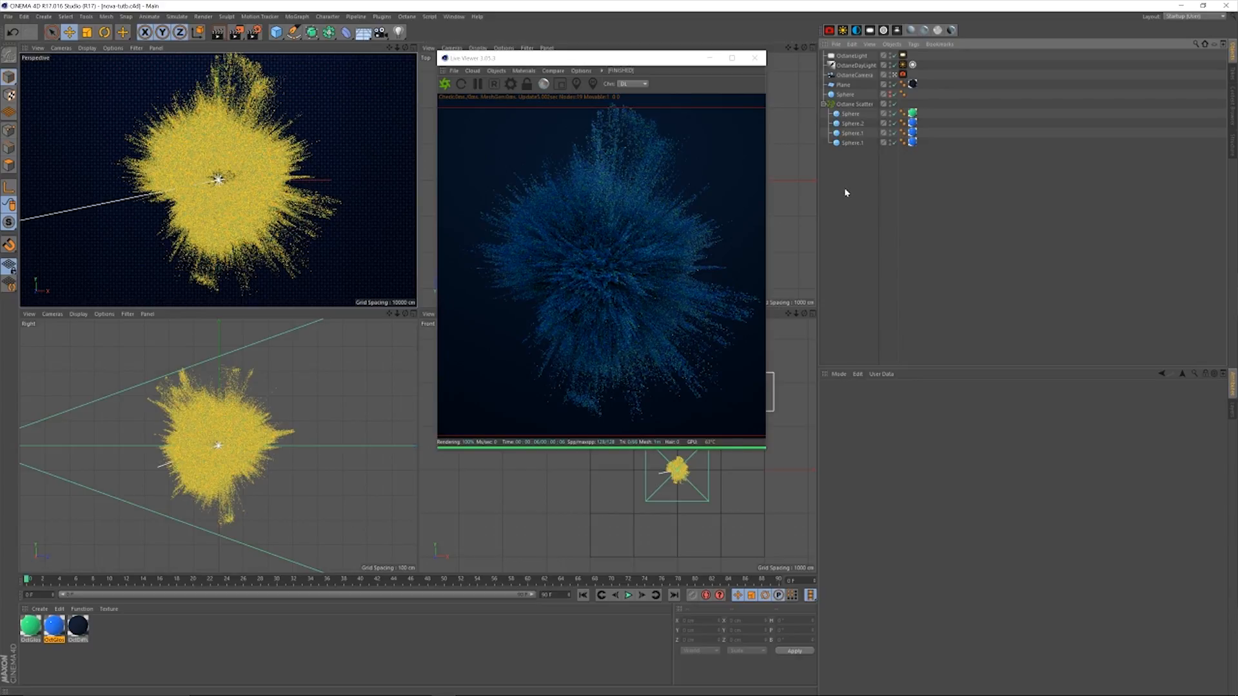
Keyframe the Octane Scatter's position offset at frame 0 with the Y value set to 0 cm.
left_click(856, 103)
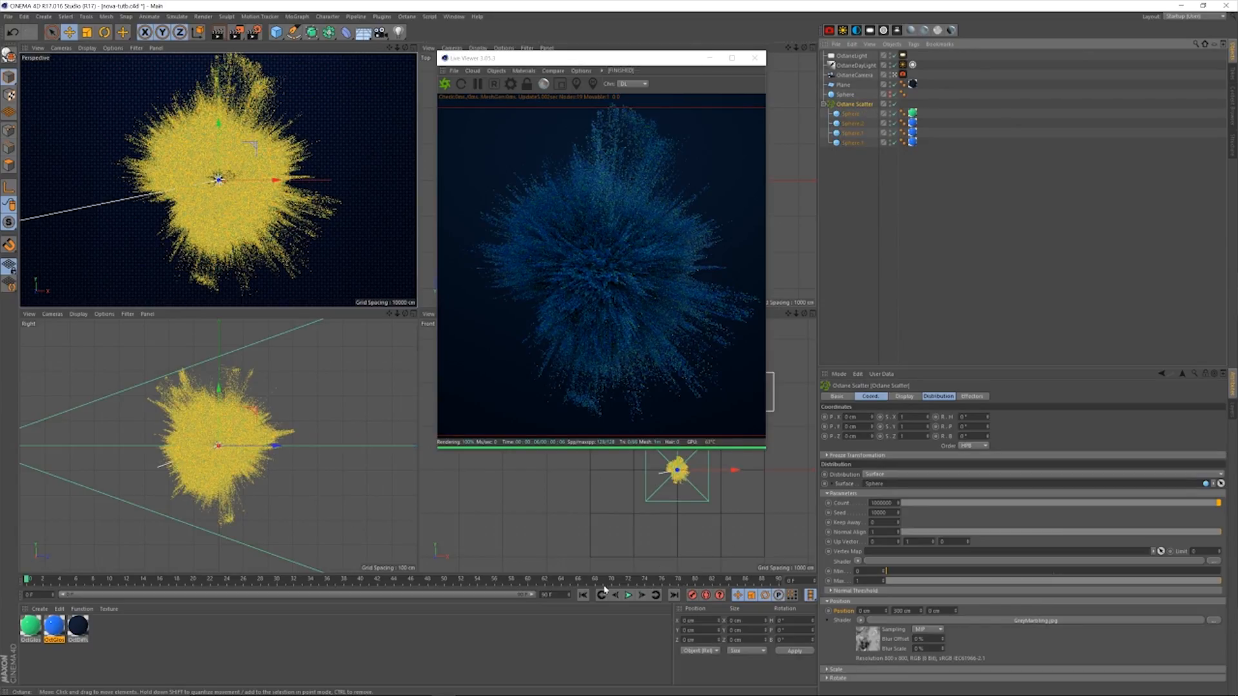
left_click(828, 611, "ctrl")
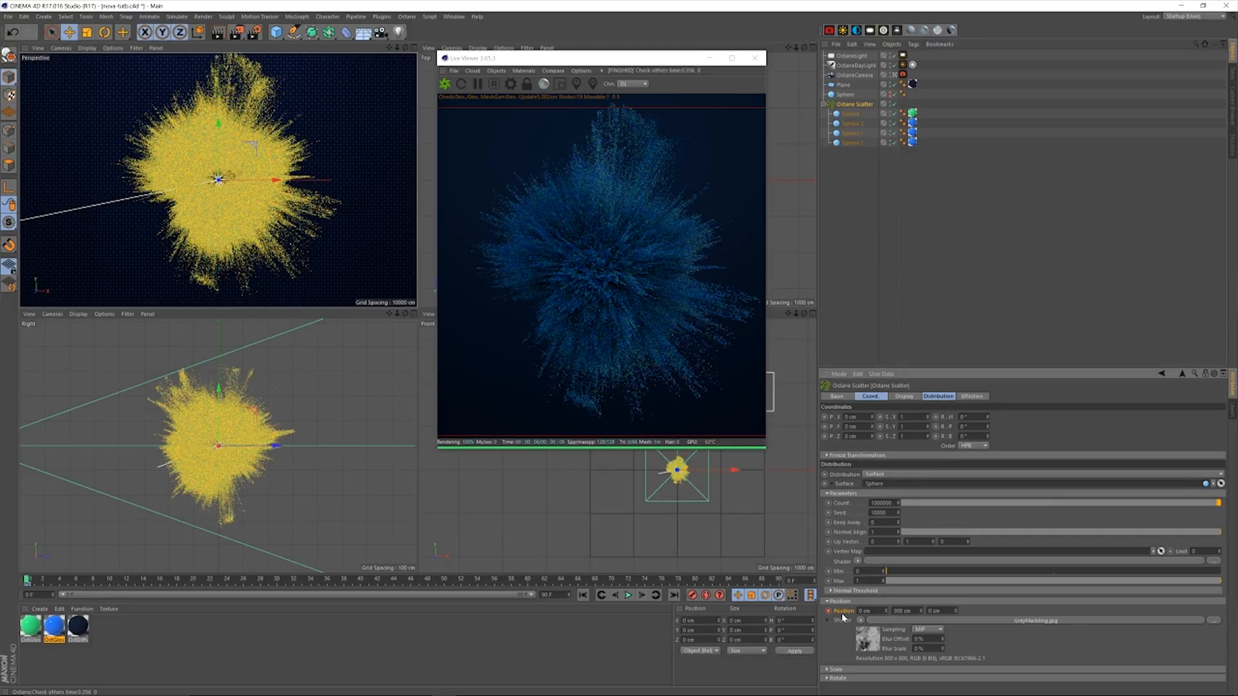
double_click(901, 611)
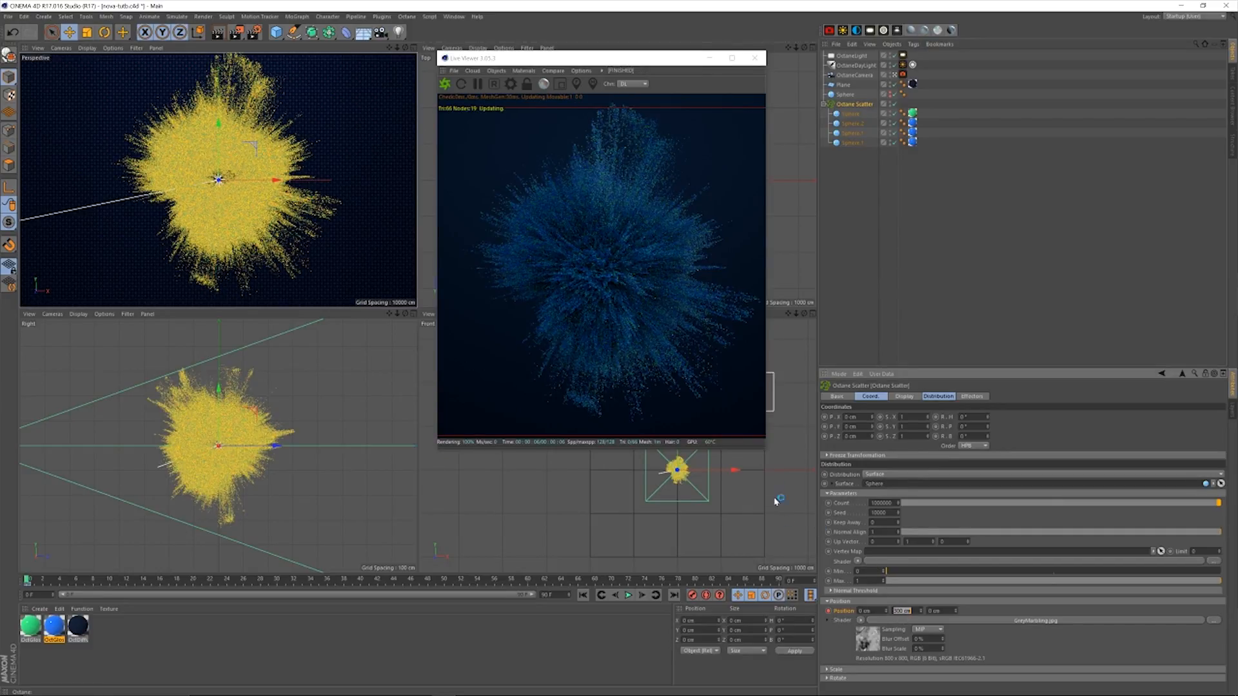
type("0")
key("Return")
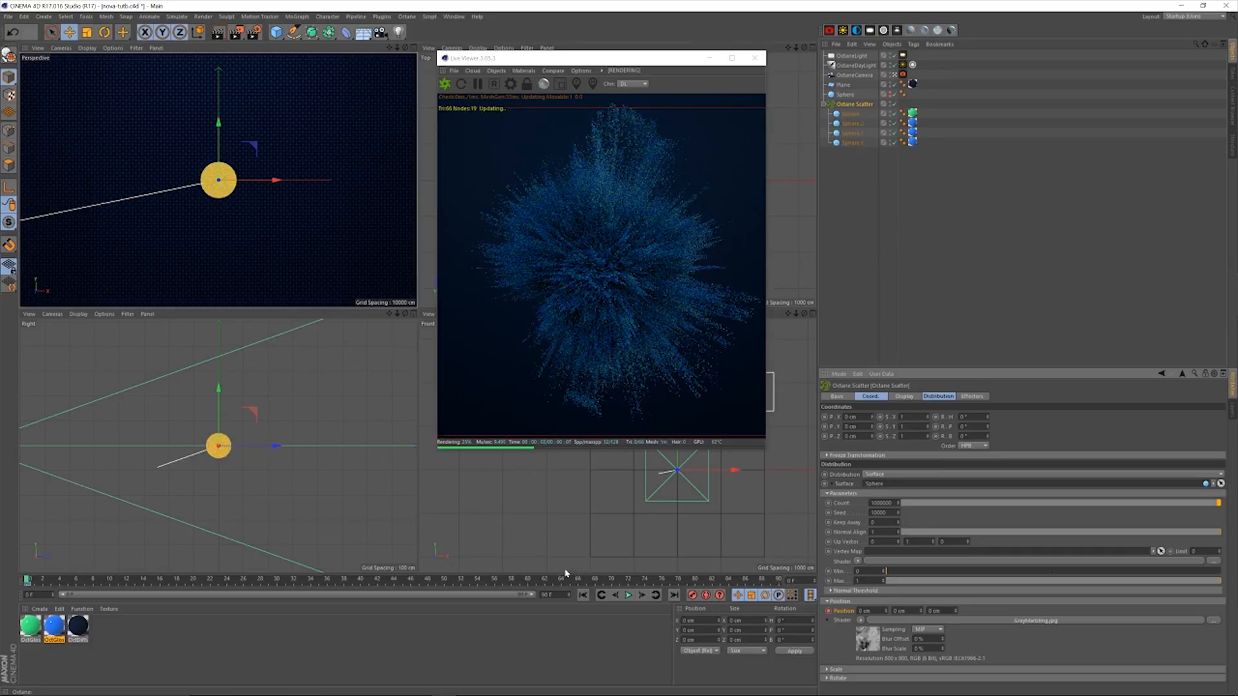
Lengthen the animation to 200 frames and extend the preview range over the full timeline.
type("200")
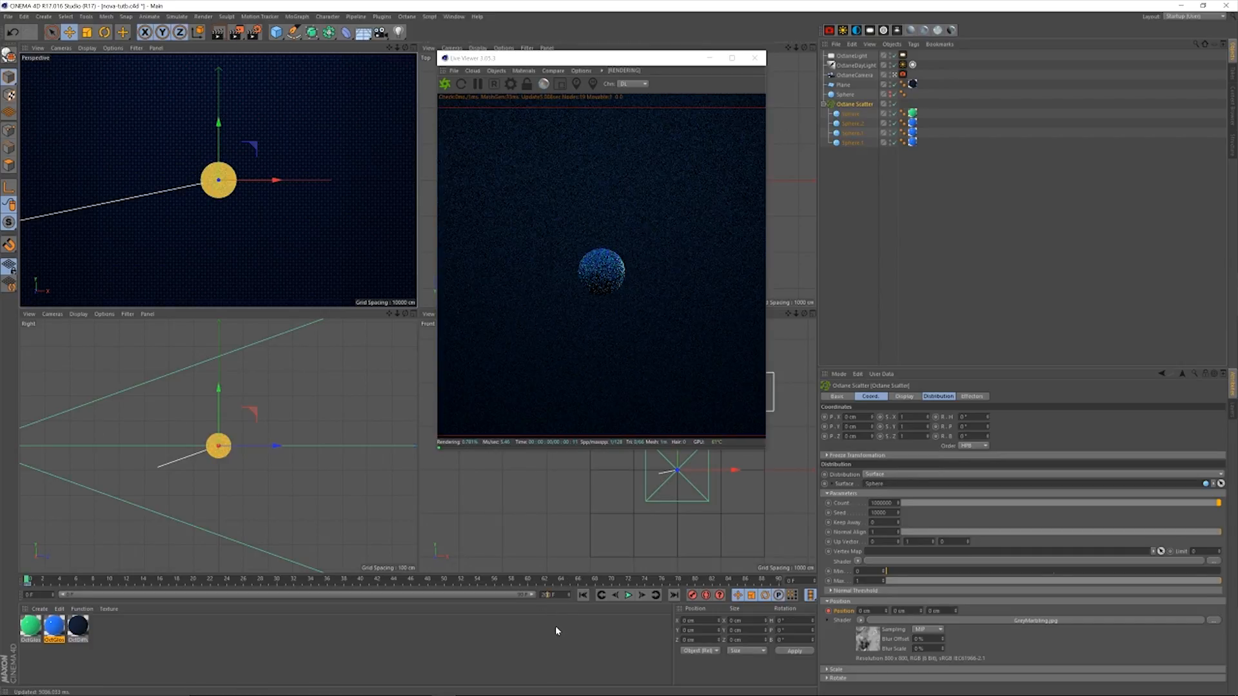
left_click(554, 632)
left_click_drag(278, 595, 534, 594)
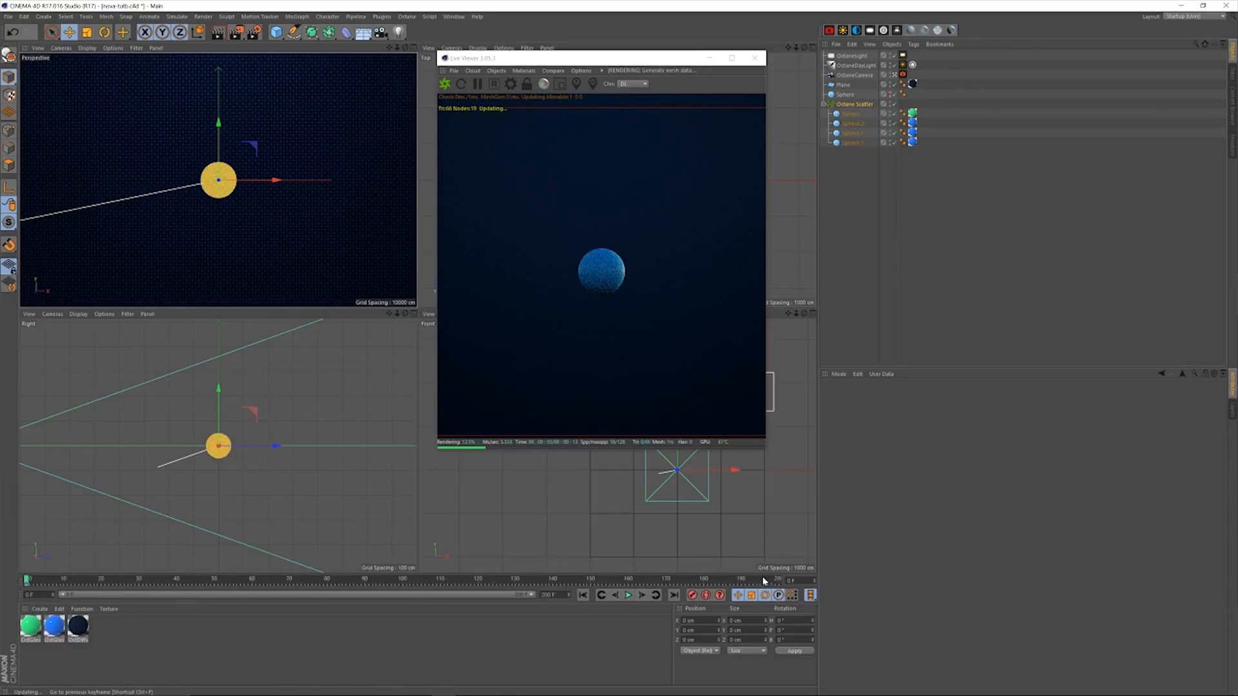
Keyframe the Octane Scatter's position offset at frame 200 with a Y value of 1000 cm.
left_click(780, 580)
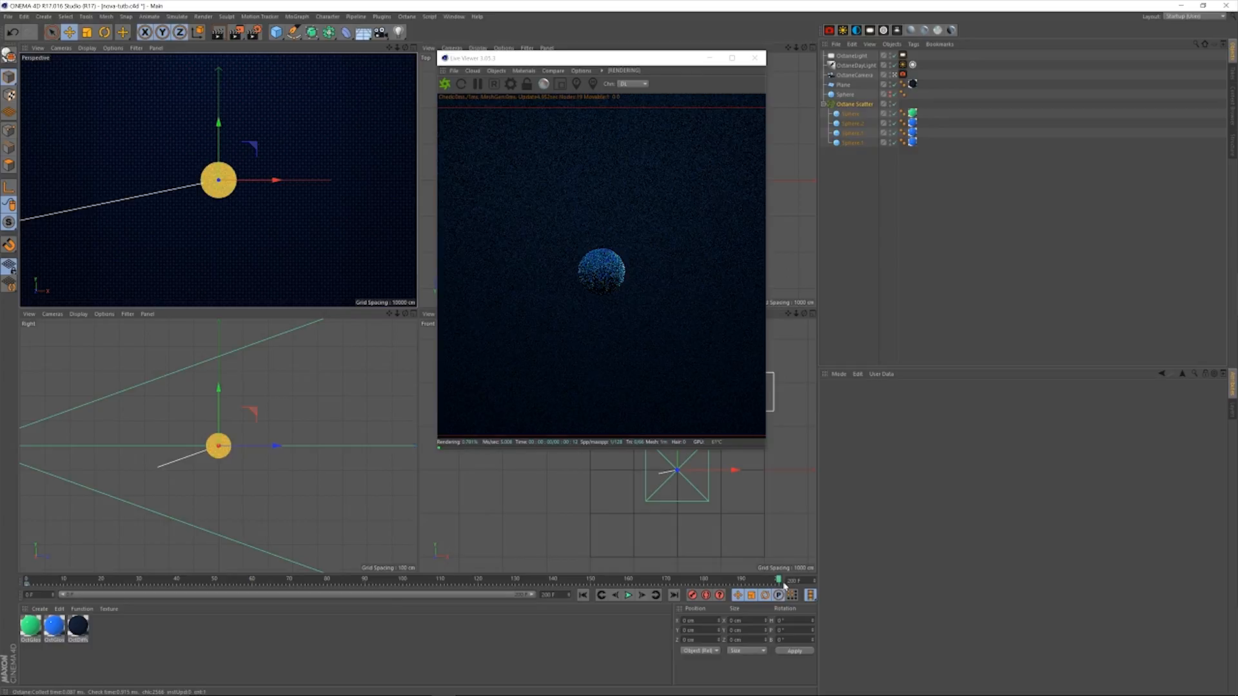
left_click(854, 104)
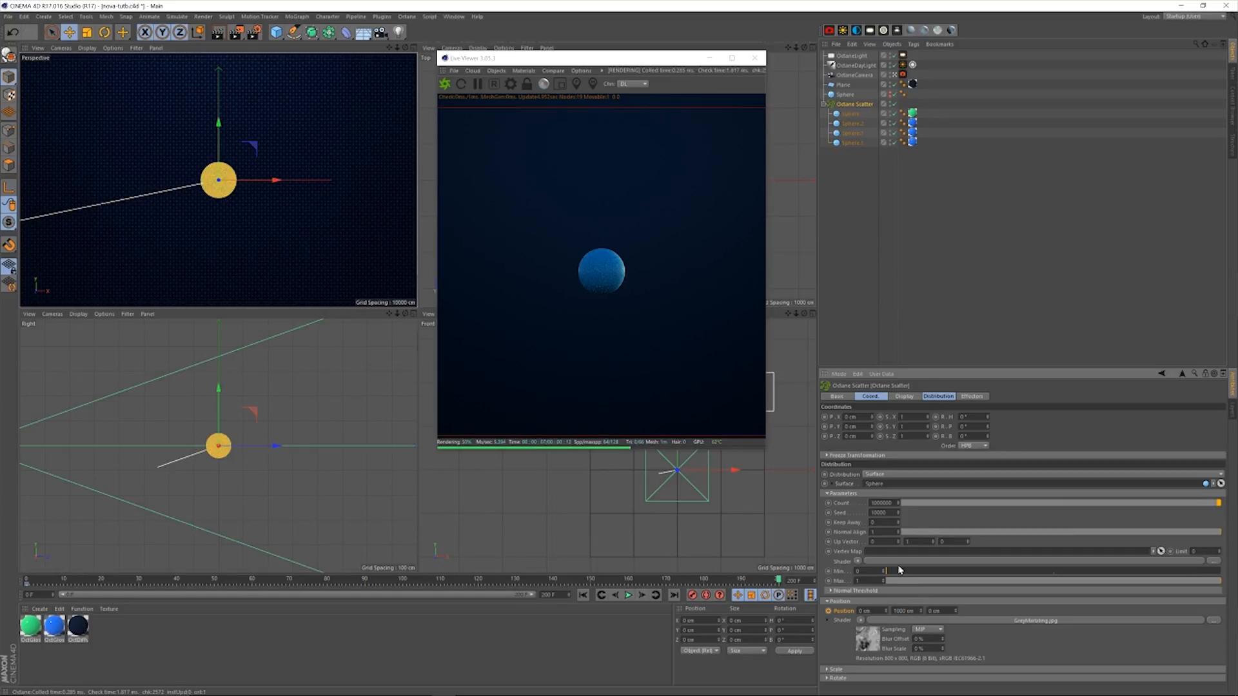
left_click(828, 611, "ctrl")
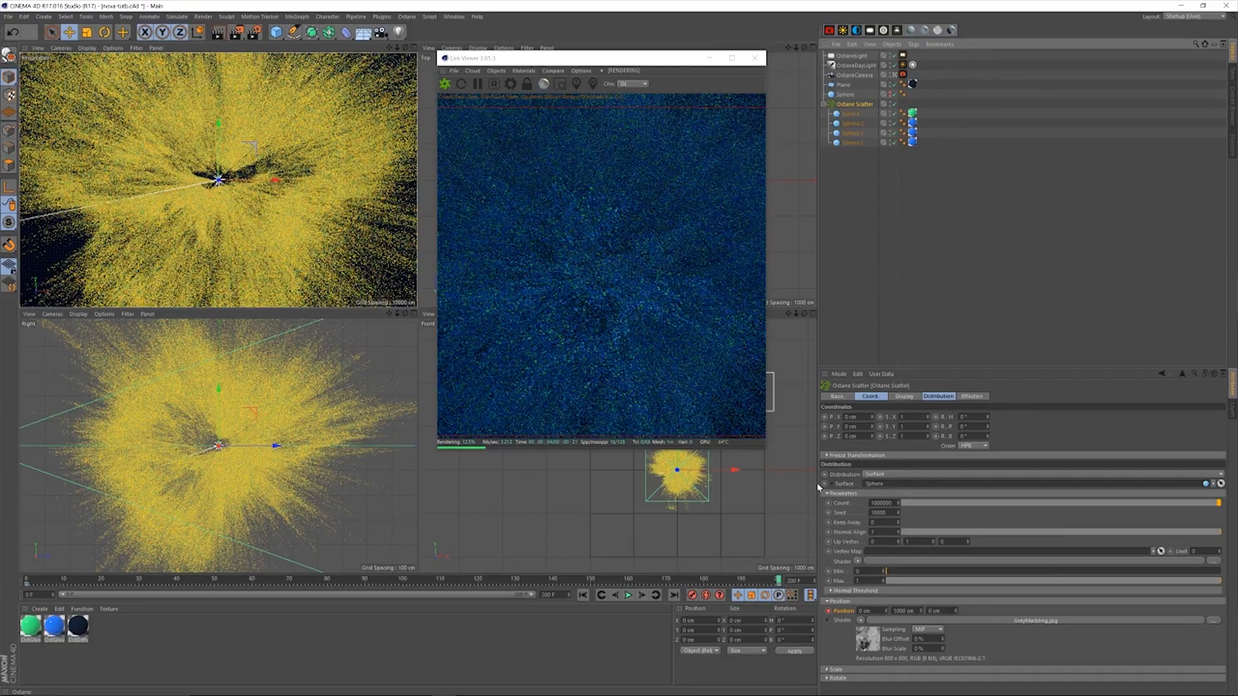
Return to frame 0, reduce the Octane Scatter's count to 10000 and deselect the object.
left_click(602, 597)
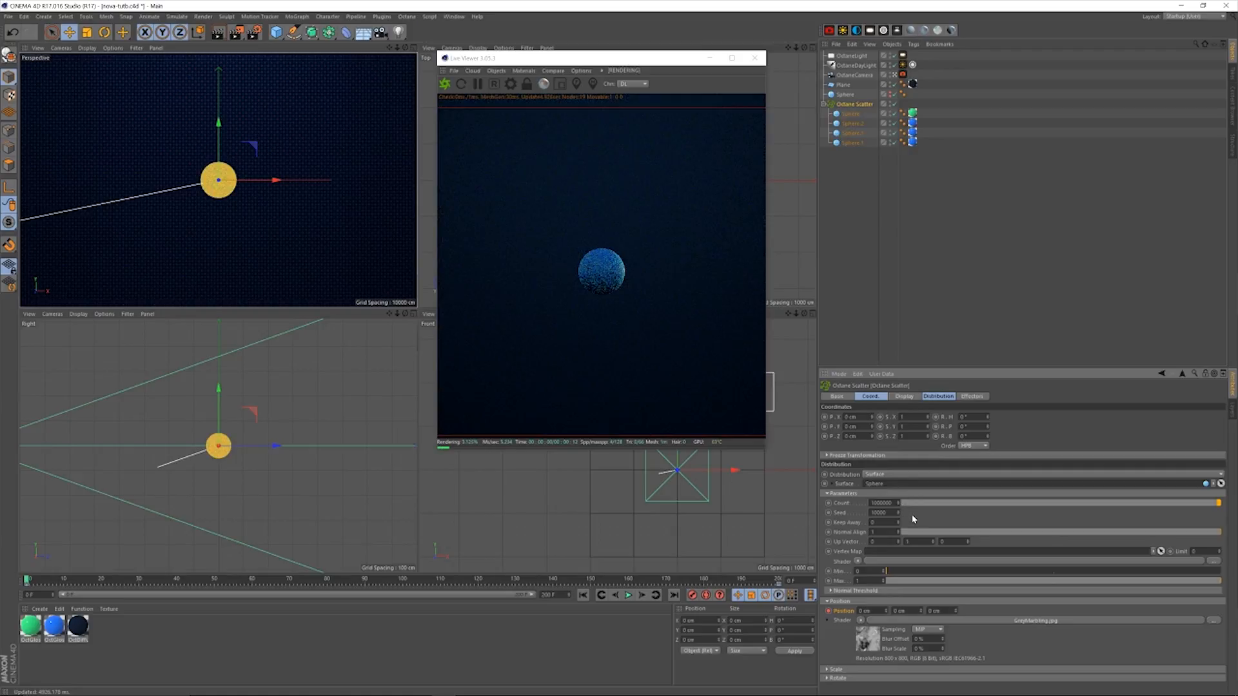
key("Return")
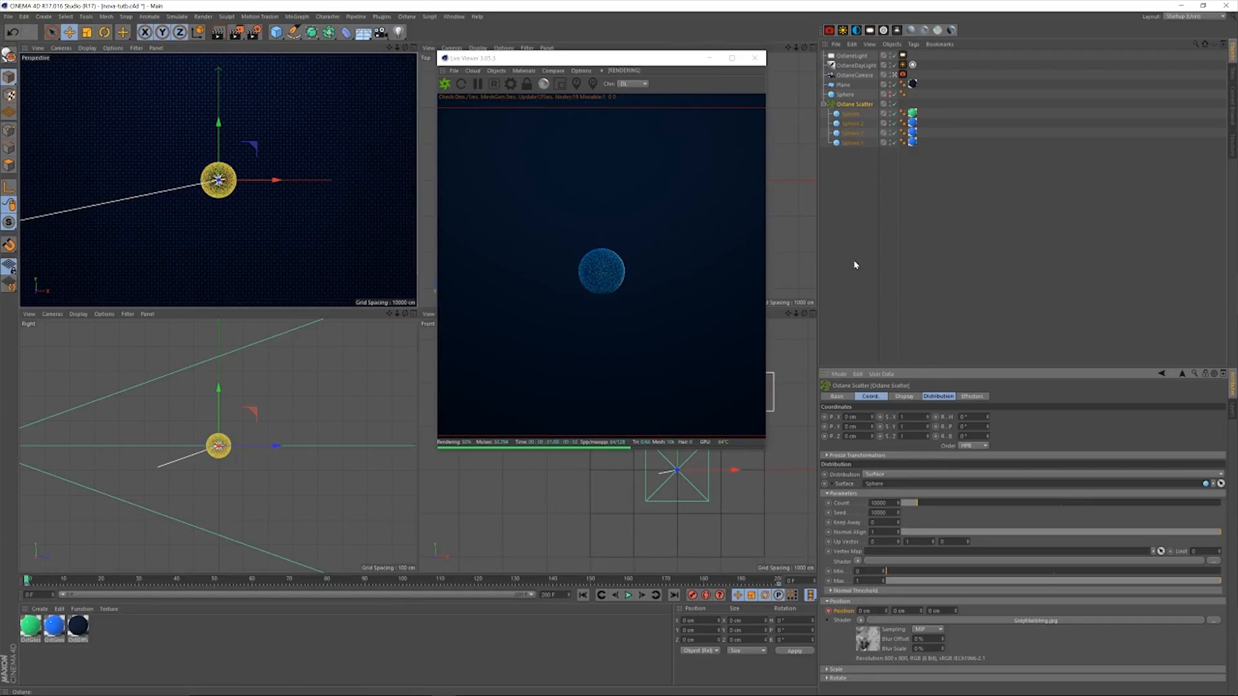
left_click(855, 265)
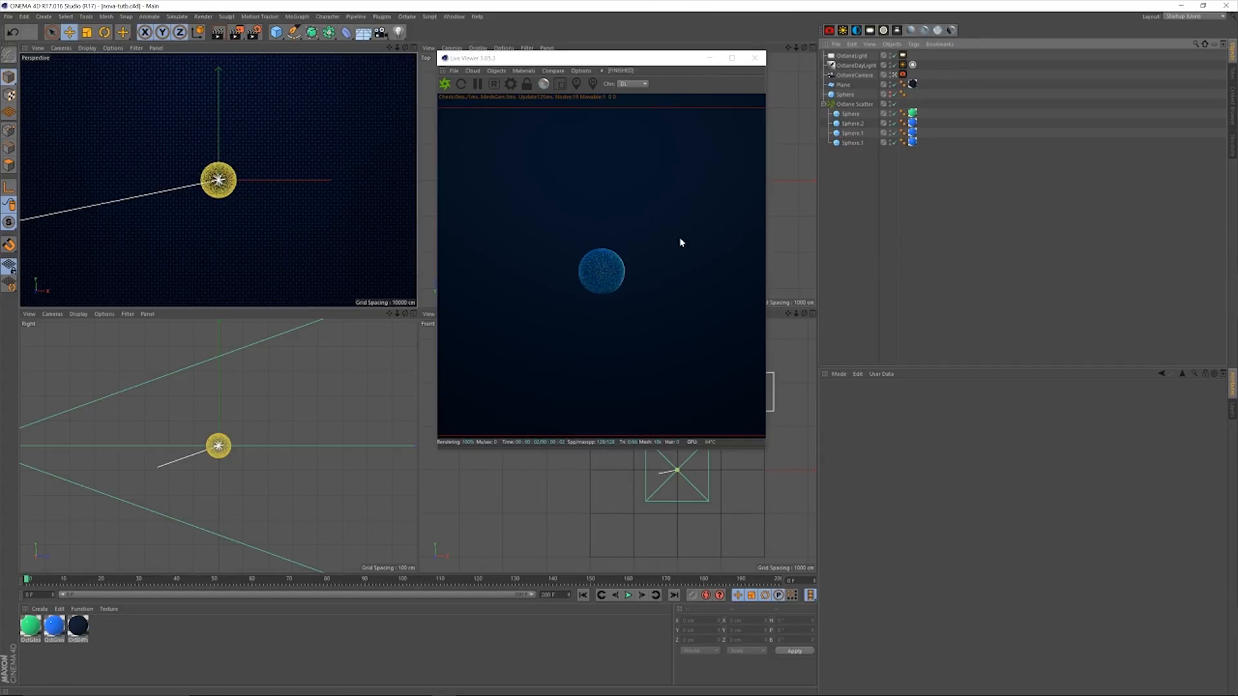
Play the scatter explosion from frame 0 several times to examine its acceleration, and rewind to the start.
left_click_drag(574, 58, 584, 57)
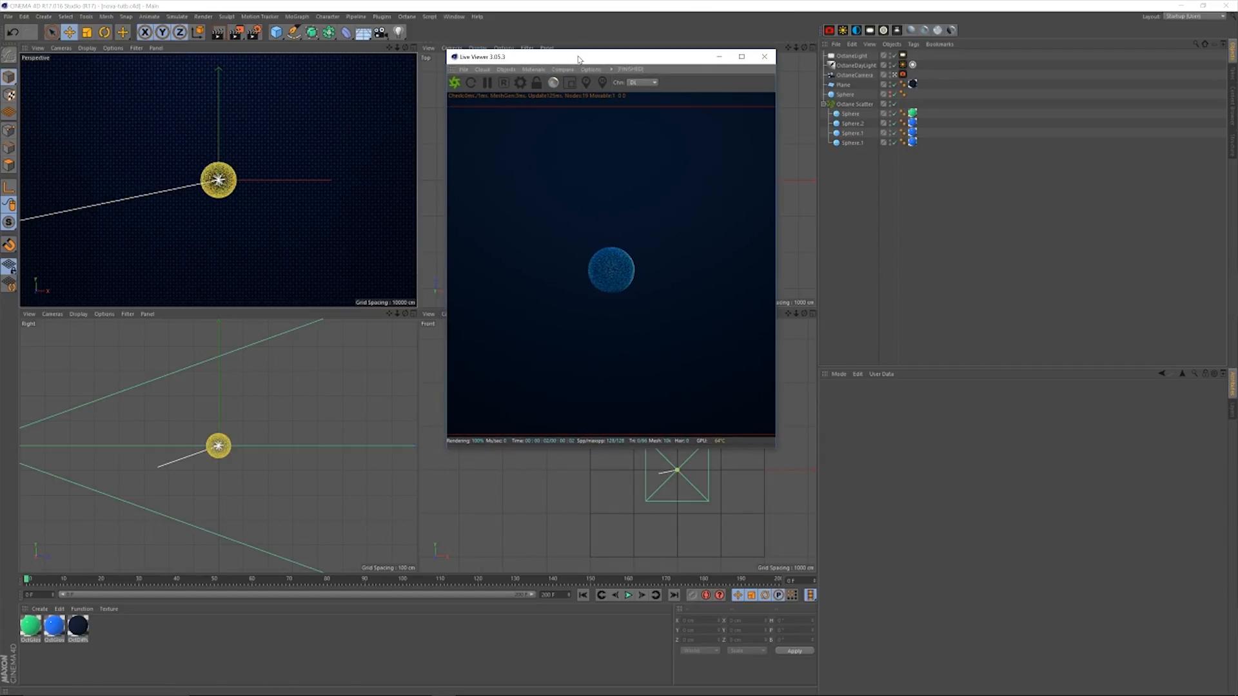
left_click(629, 595)
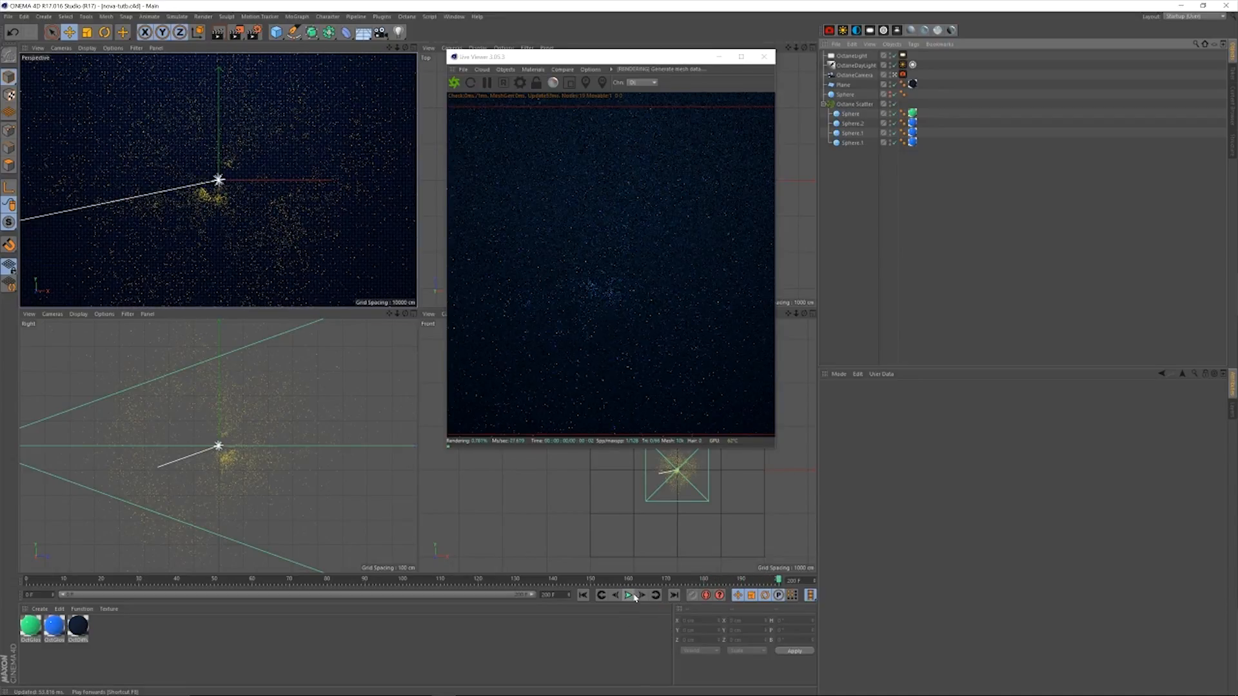
left_click(583, 597)
left_click(629, 595)
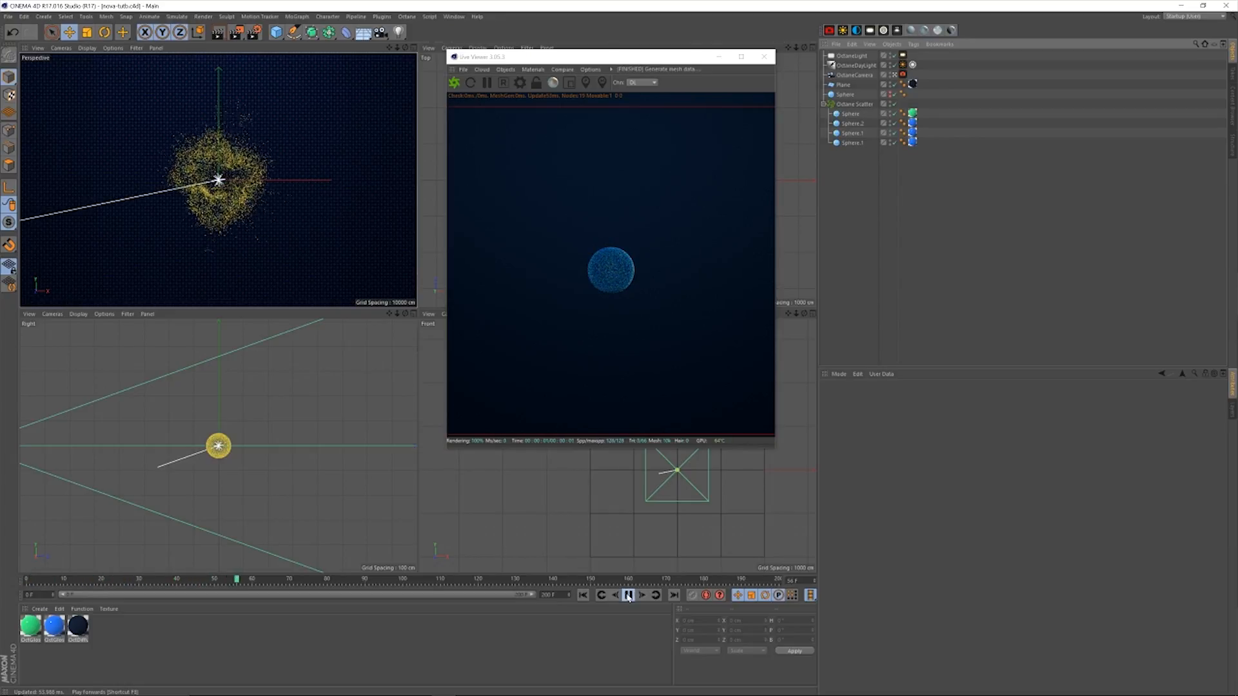
left_click(628, 596)
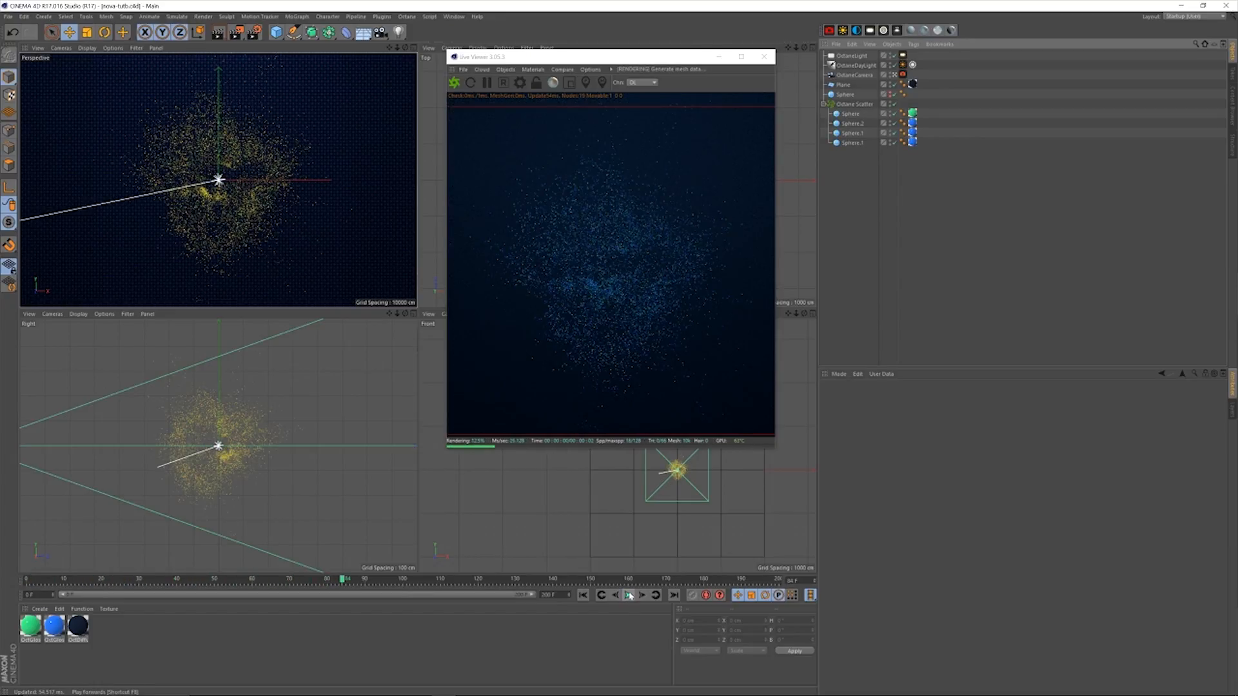
left_click(582, 595)
left_click(629, 595)
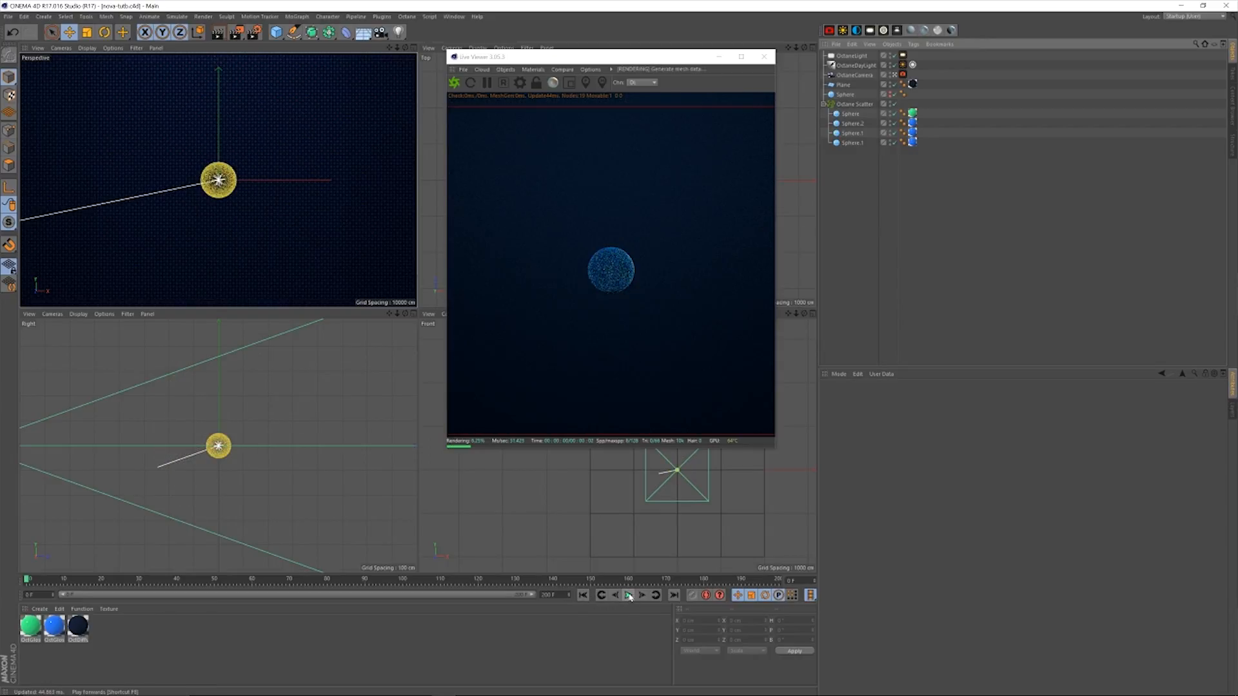
left_click(628, 595)
left_click(584, 595)
left_click(628, 595)
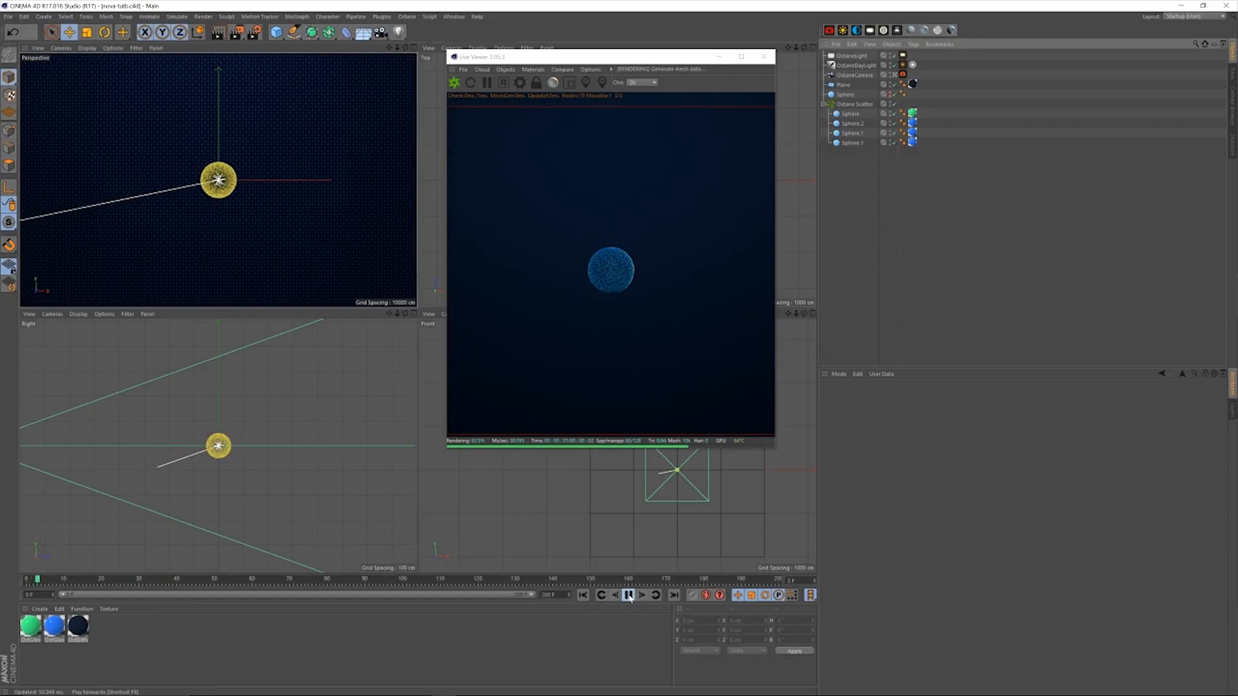
left_click(629, 596)
left_click(584, 597)
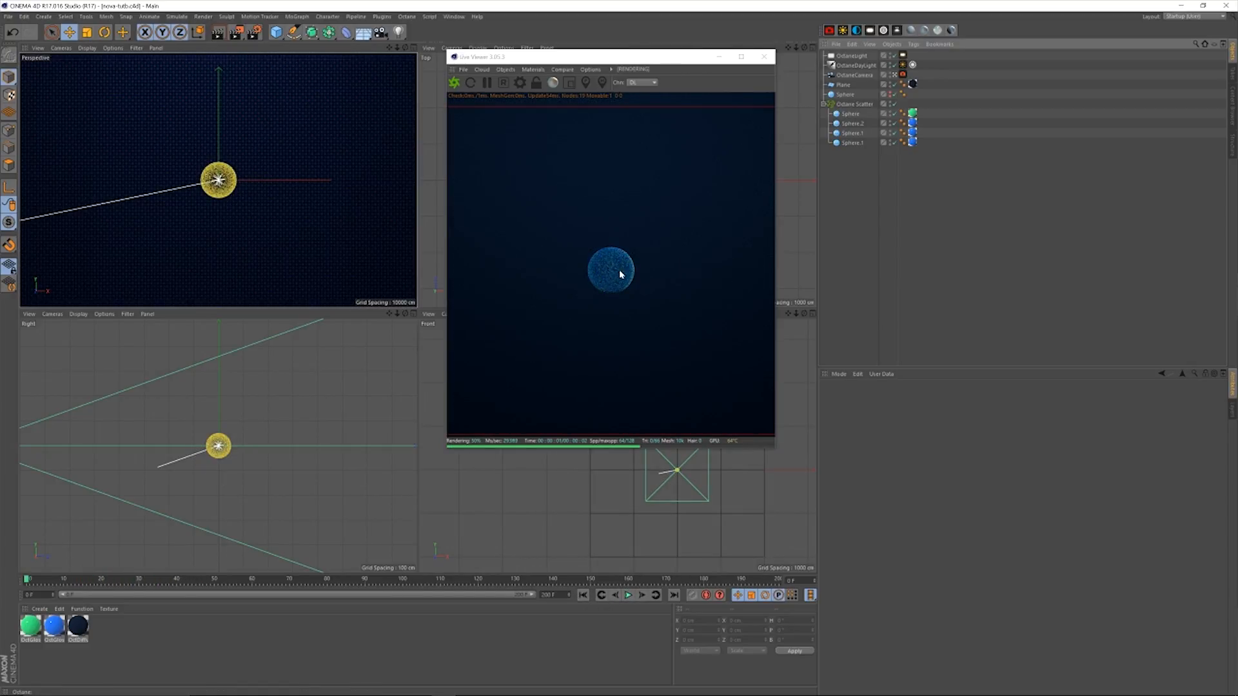
Show the F-curve of the Octane Scatter's position offset and select its Position Y track.
left_click(856, 104)
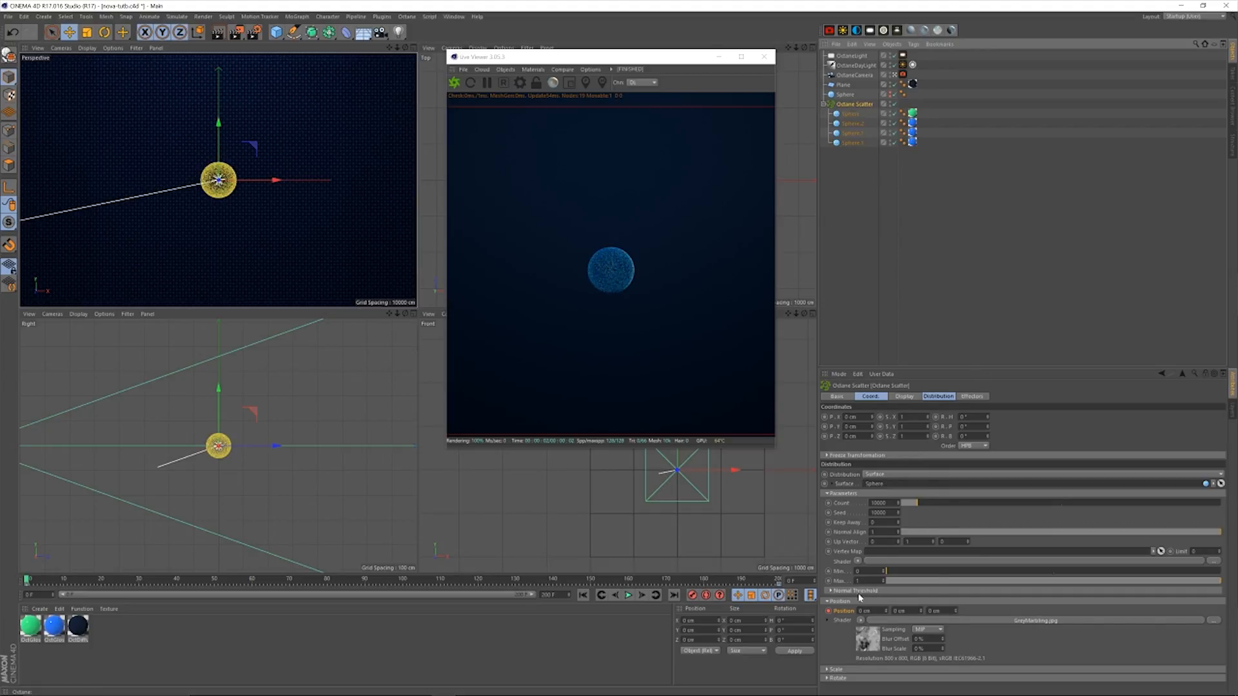
right_click(829, 612)
mouse_move(873, 532)
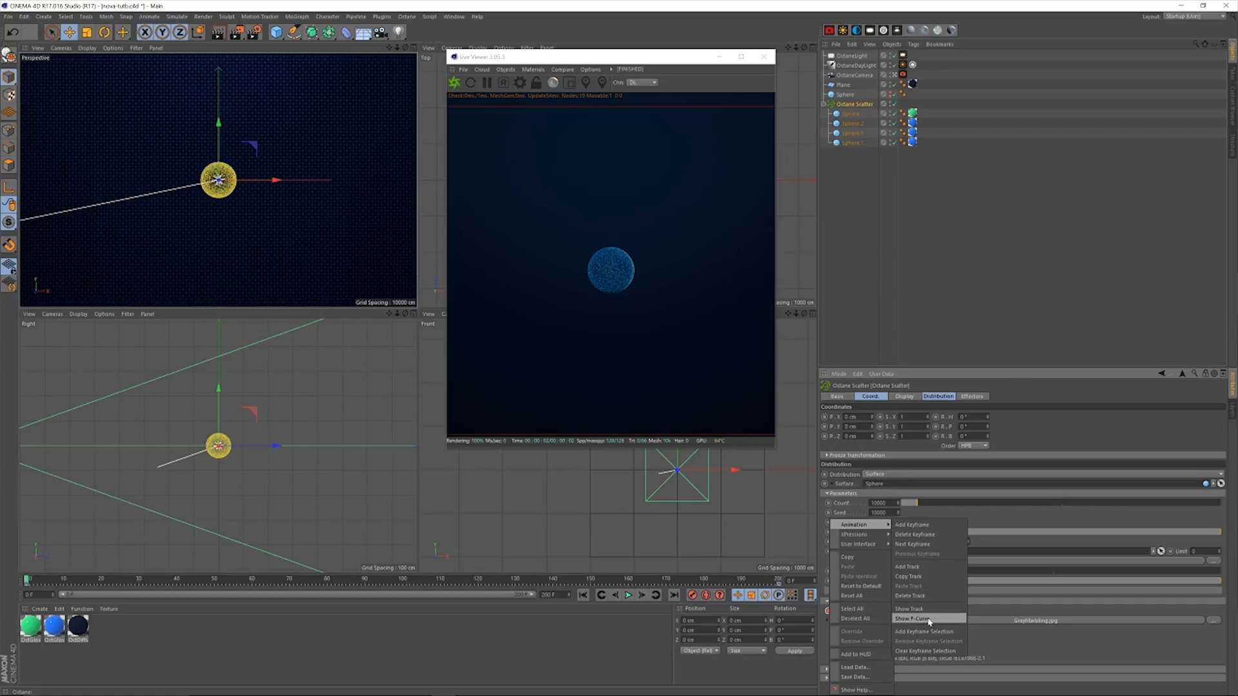
left_click(972, 615)
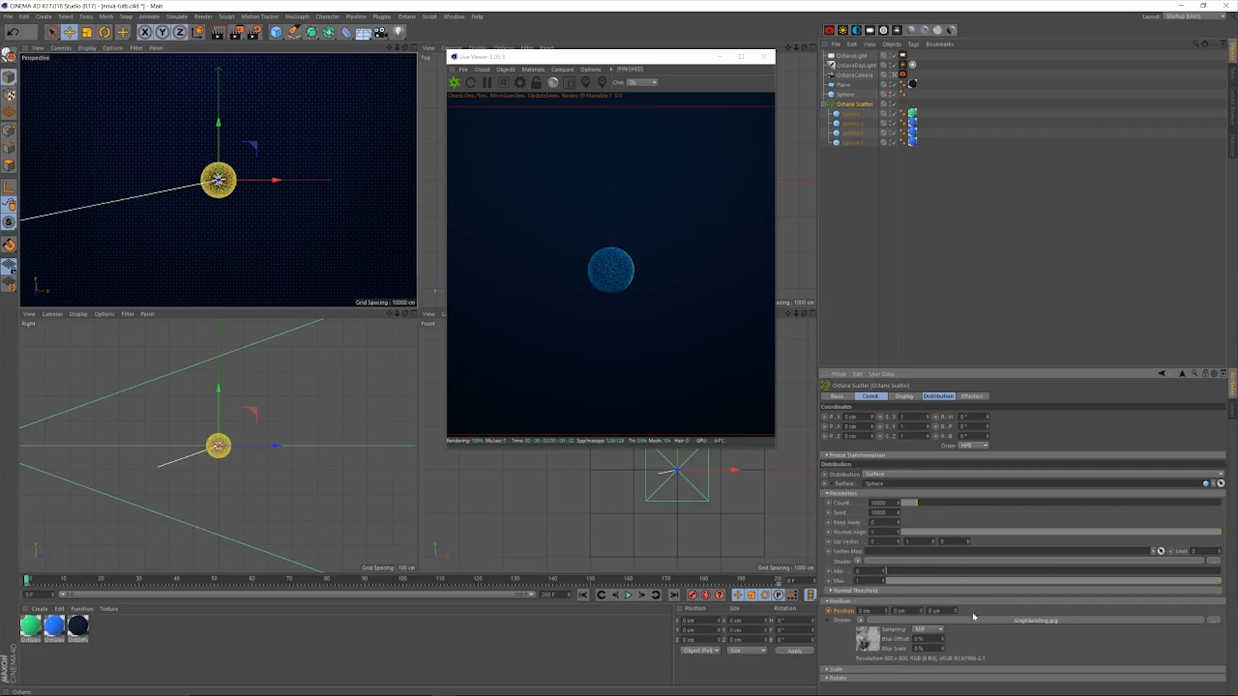
right_click(832, 612)
mouse_move(864, 525)
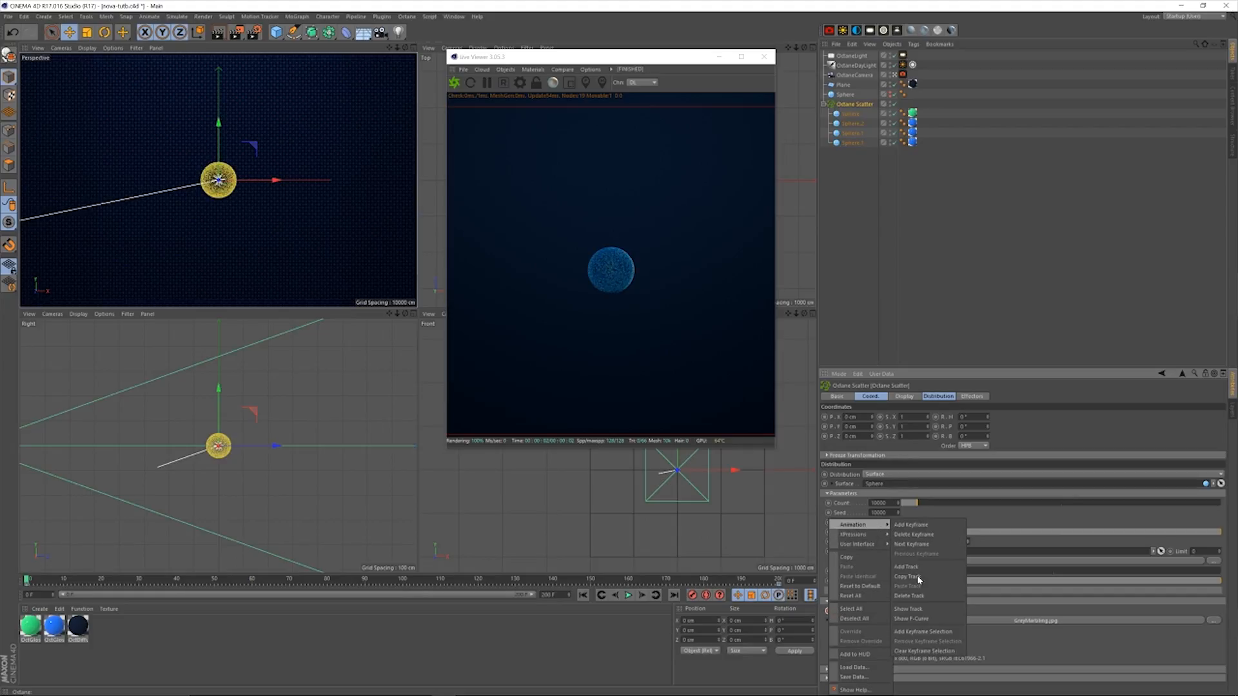
left_click(920, 619)
left_click_drag(408, 203, 591, 221)
left_click(365, 308)
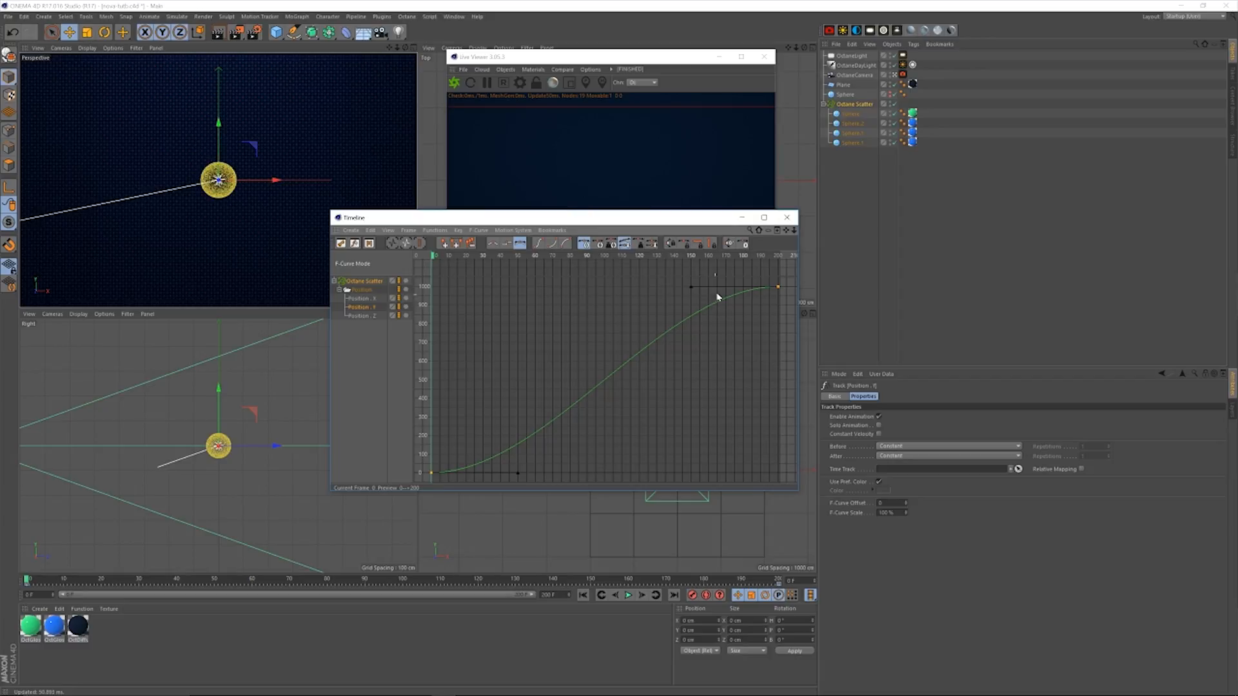
Steepen both end tangents of the Position Y curve to about 17 frames by 480 cm, flattening its middle, and close the Timeline.
left_click_drag(521, 475, 468, 390)
left_click_drag(468, 390, 468, 374)
left_click_drag(743, 385, 749, 377)
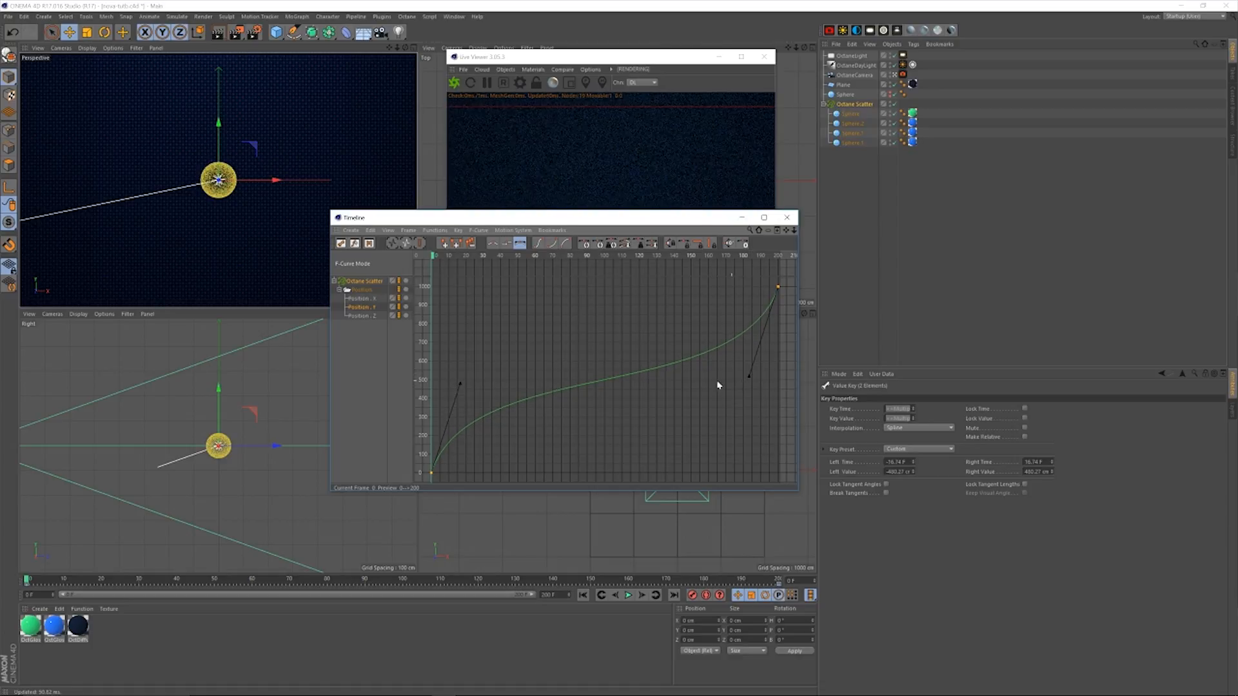
left_click(475, 340)
left_click(786, 217)
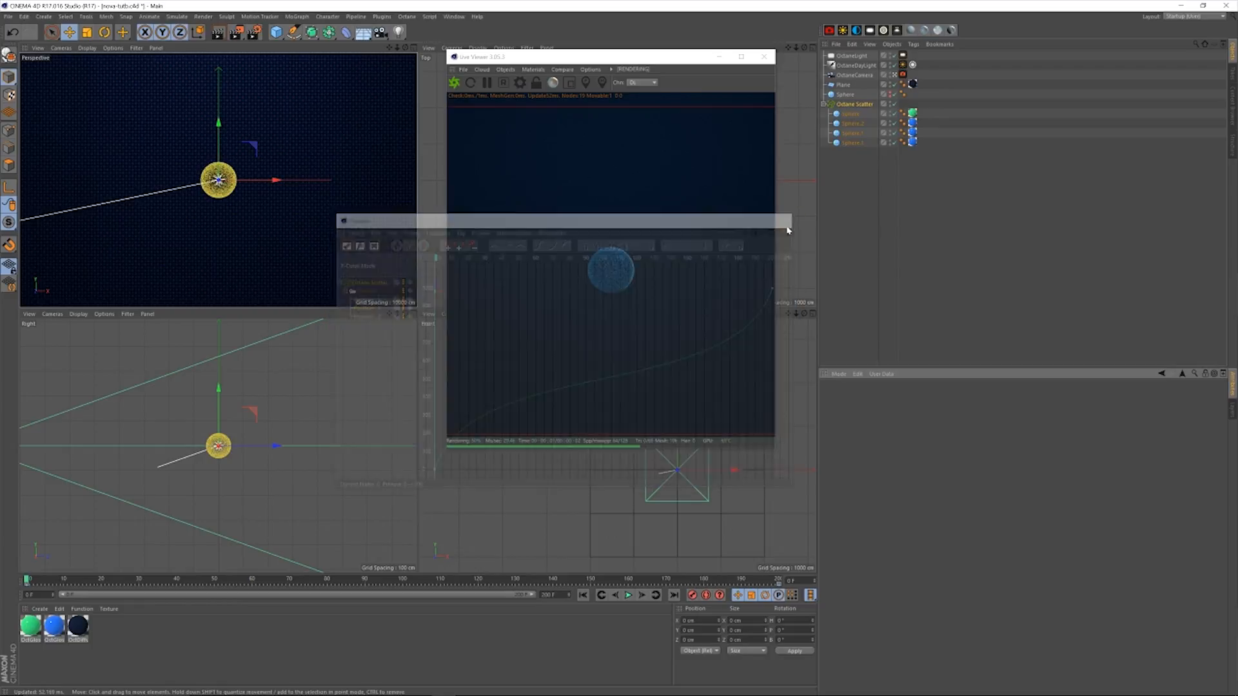
Play back the explosion with the reshaped curve and rewind to frame 0.
left_click(628, 595)
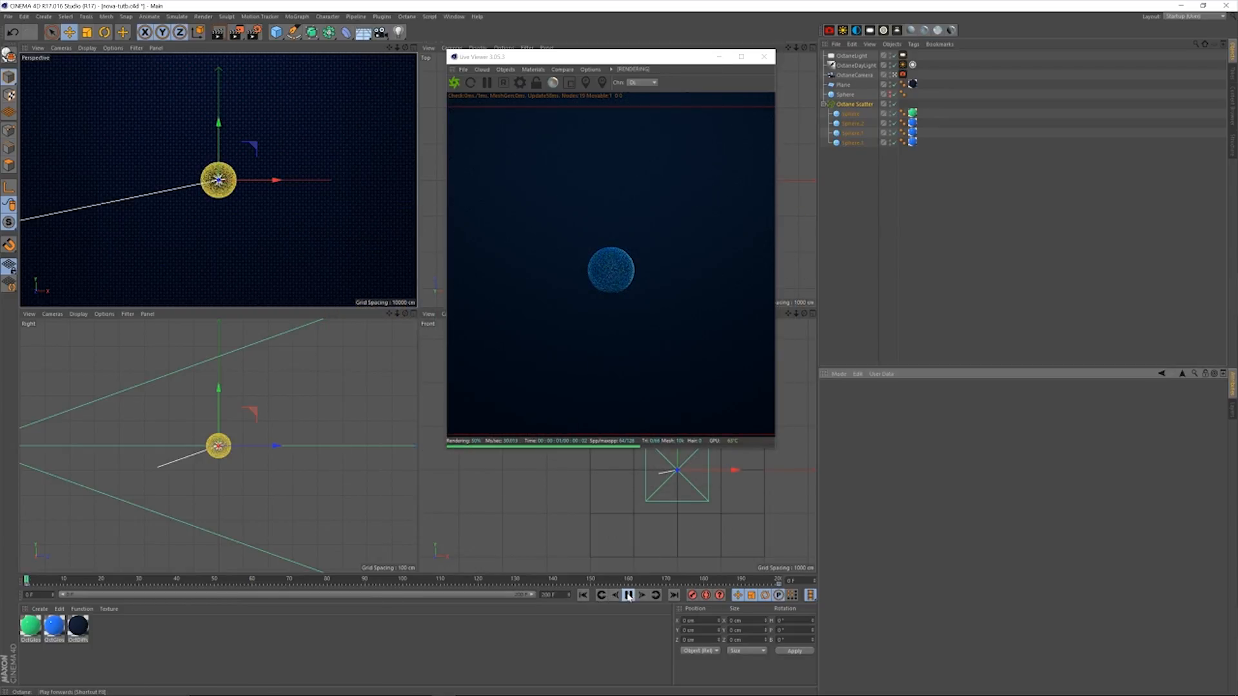
left_click(583, 595)
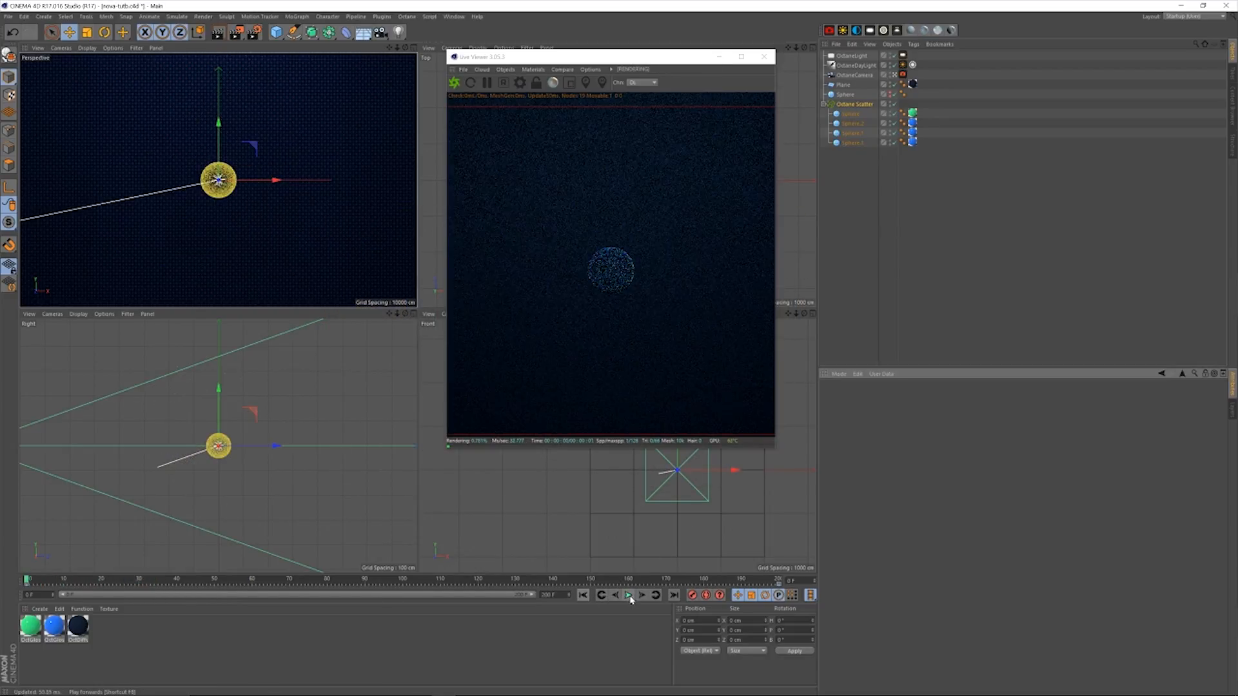
left_click(627, 596)
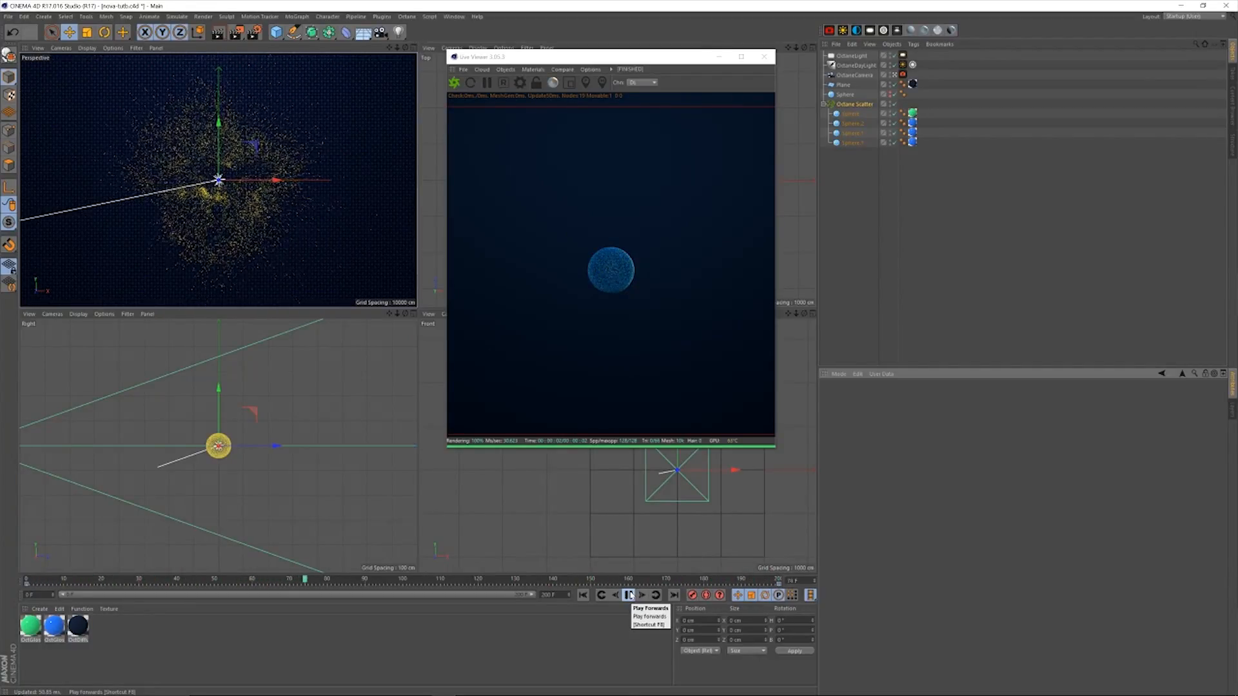
left_click(630, 596)
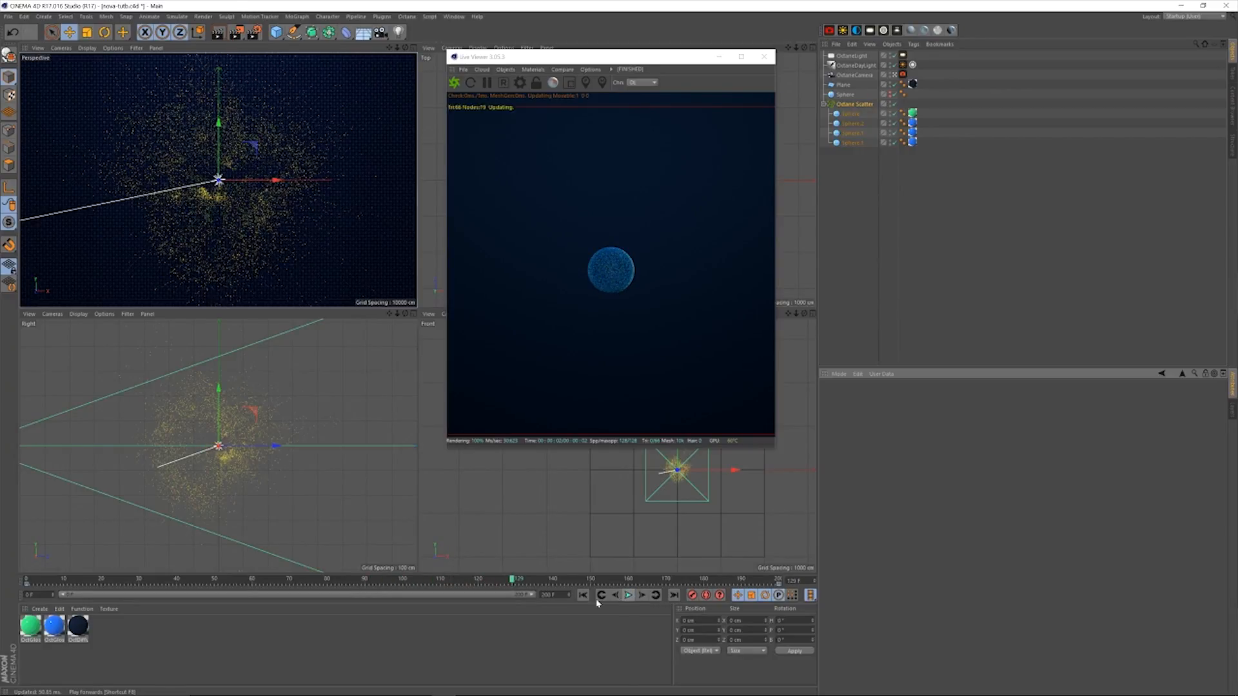
left_click(583, 596)
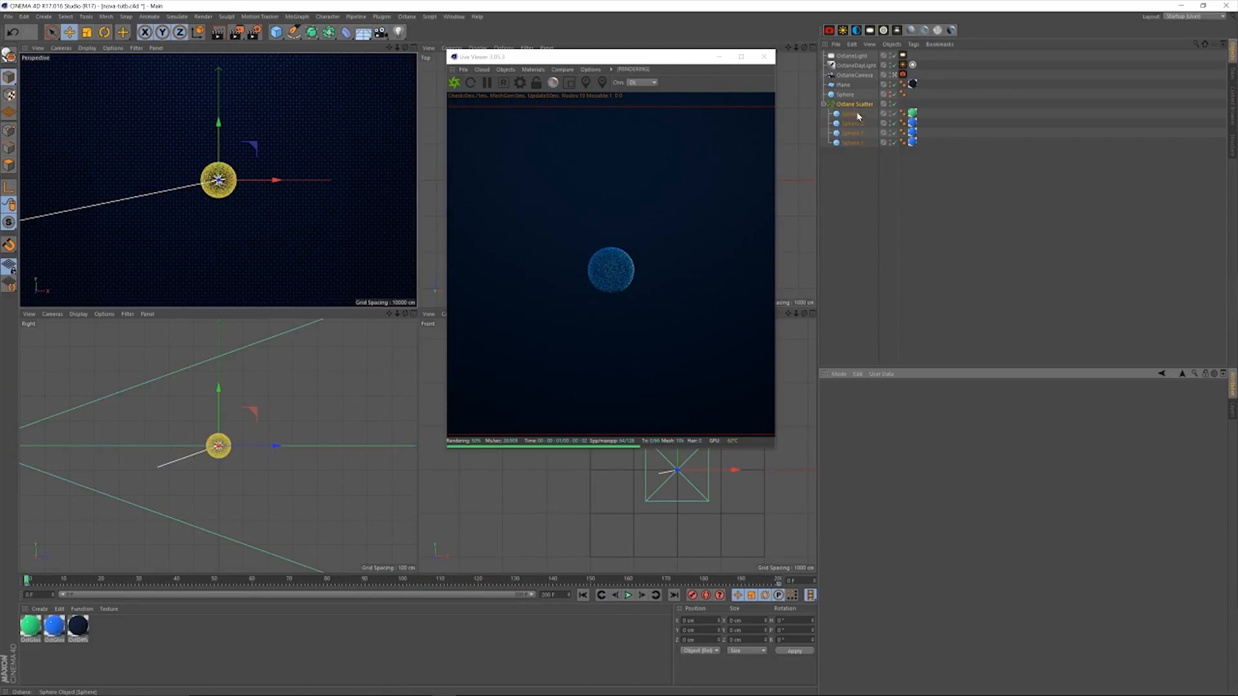
Play the animation with the Octane Scatter selected, pausing mid-explosion to check its position offset and the Live Viewer render.
left_click(854, 103)
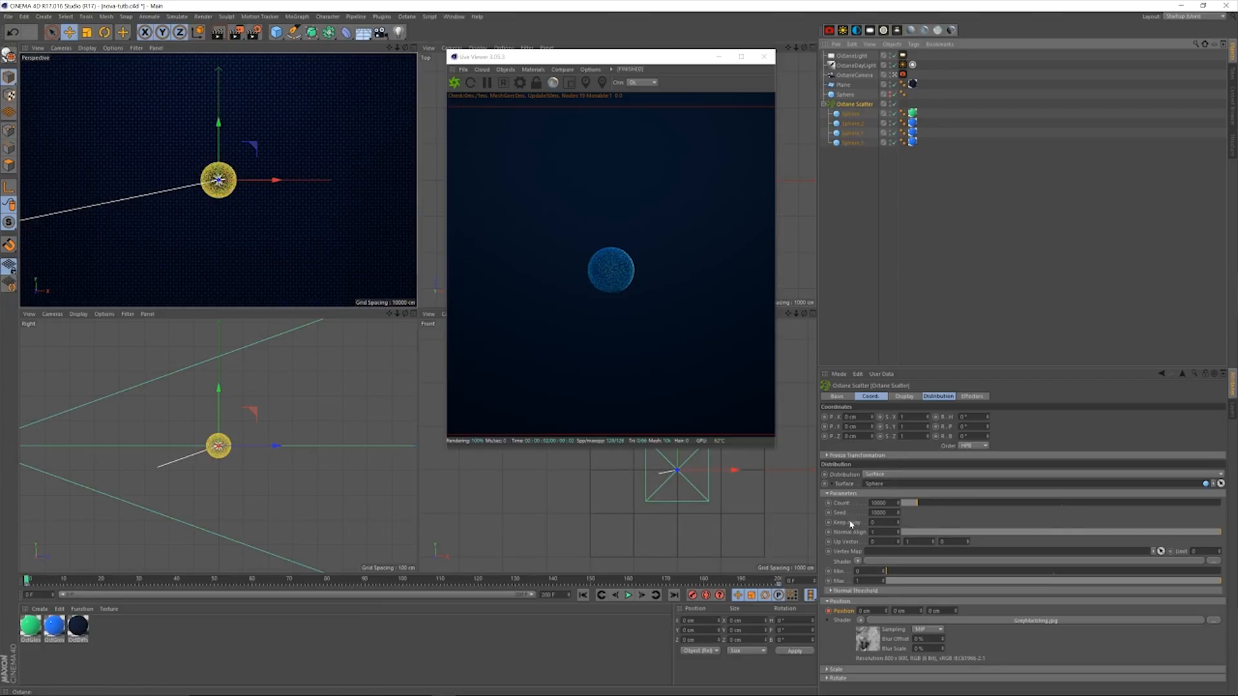
left_click(629, 596)
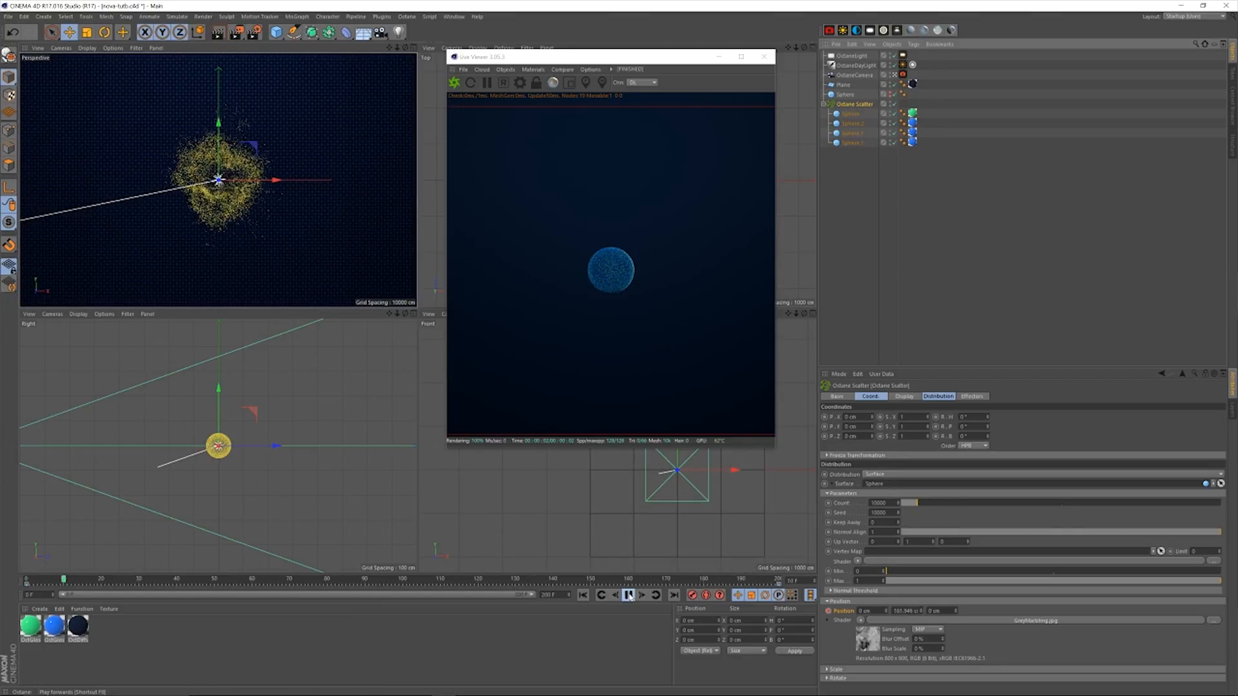
left_click(630, 596)
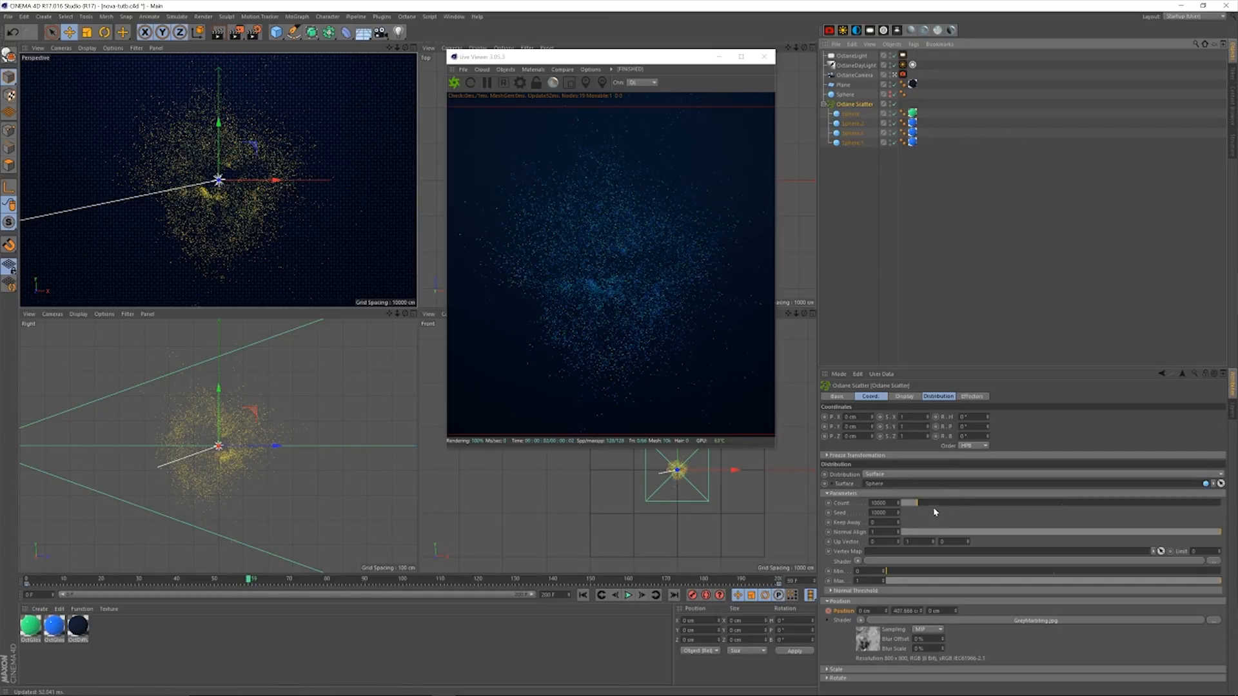
left_click(629, 595)
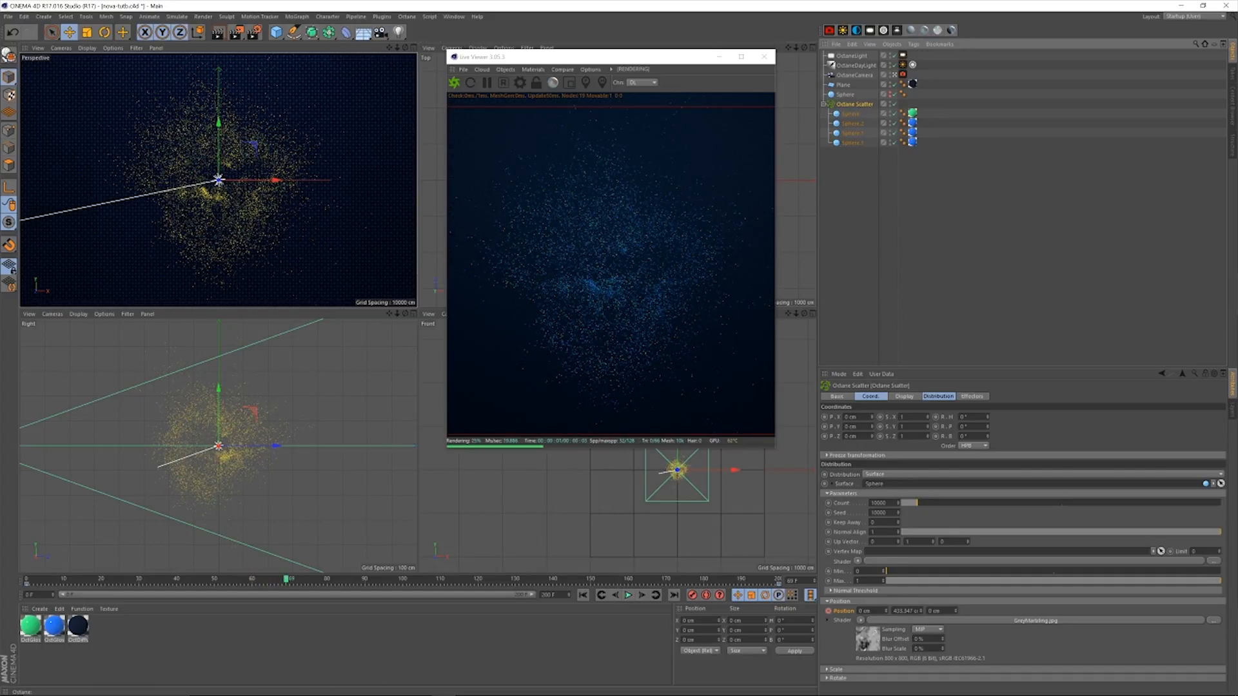
Set the Octane Scatter's count to 100000.
left_click(876, 503)
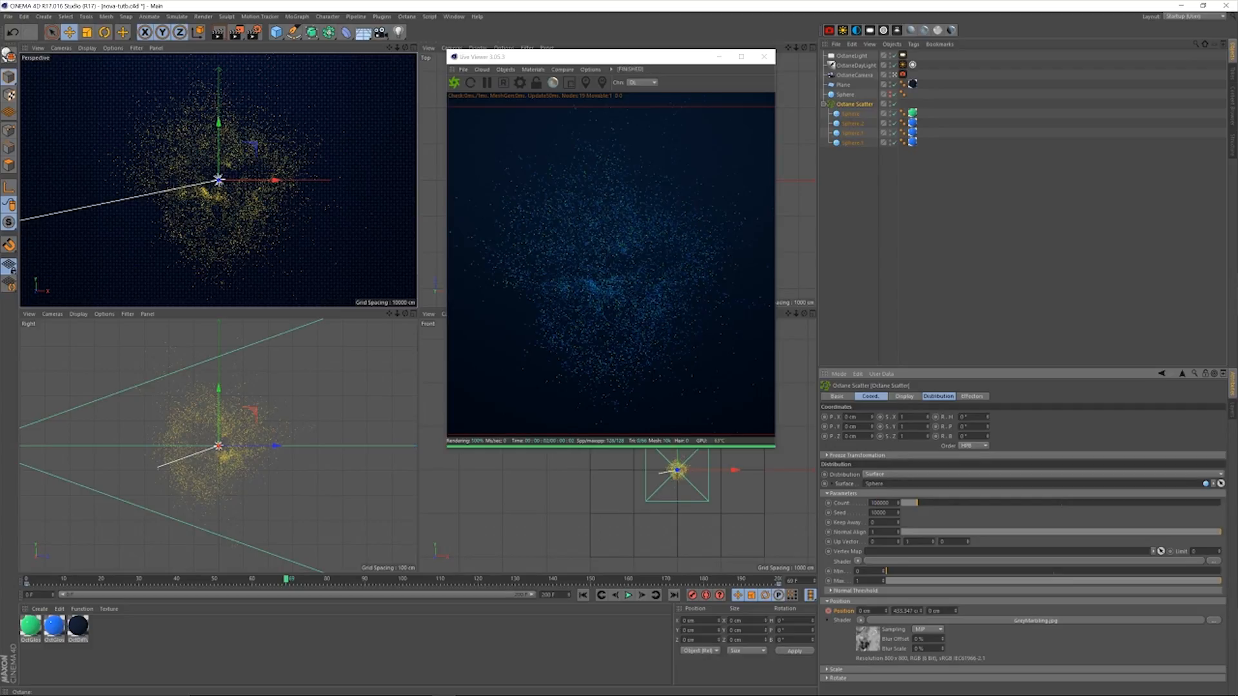
key("Return")
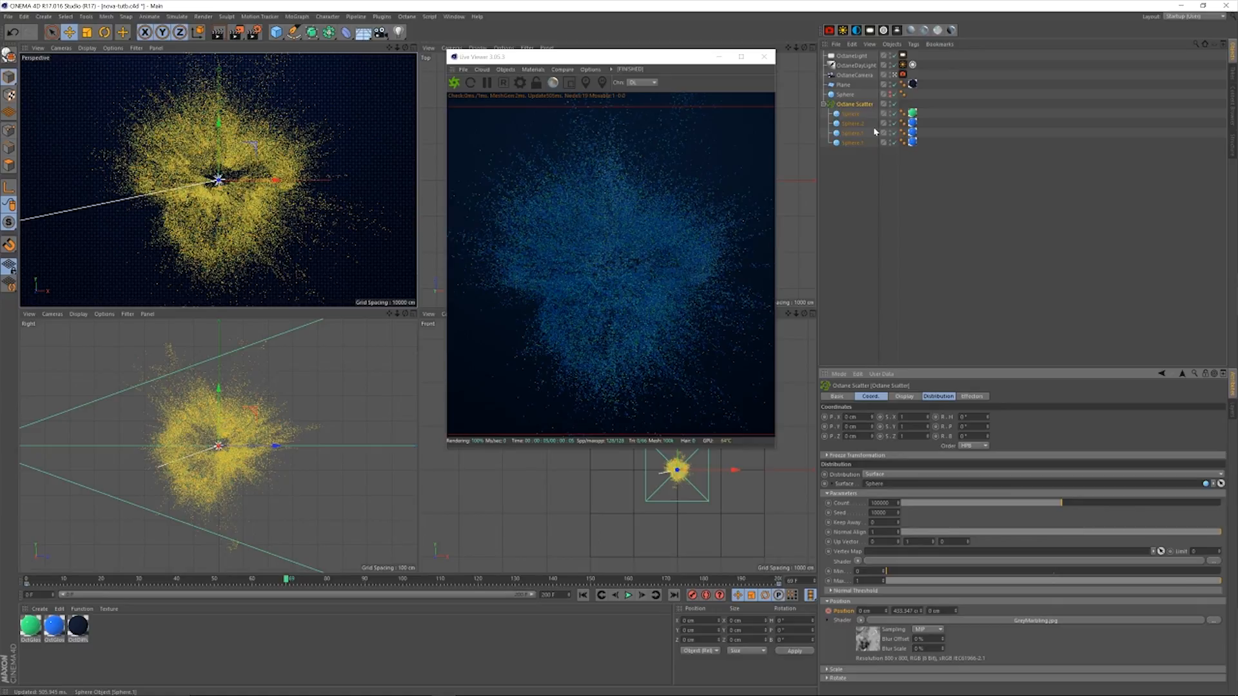
left_click(862, 103)
left_click(853, 114)
left_click(858, 105)
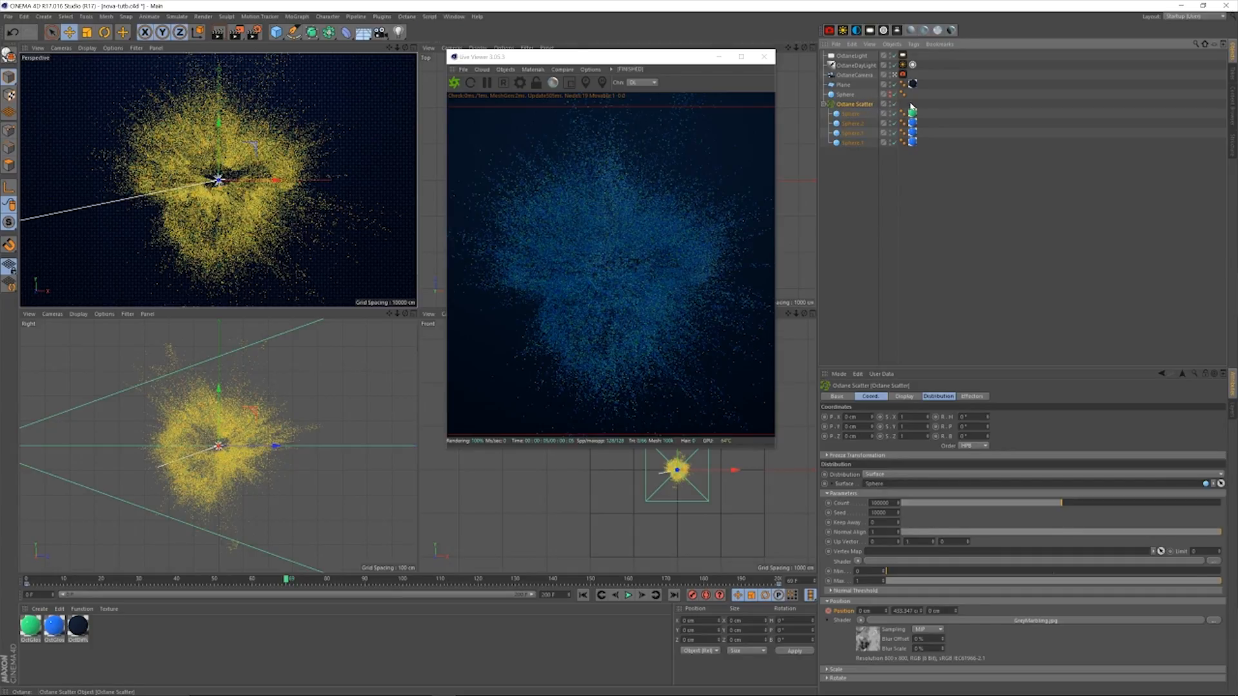
right_click(866, 107)
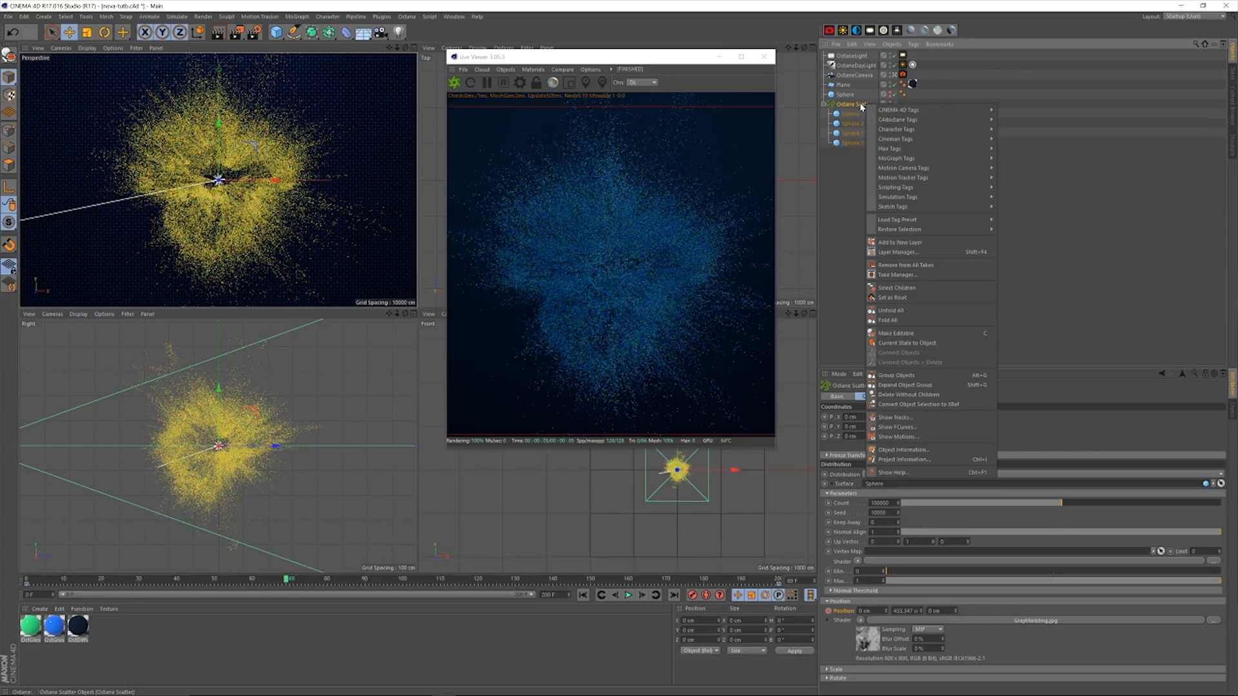
mouse_move(878, 121)
left_click(840, 171)
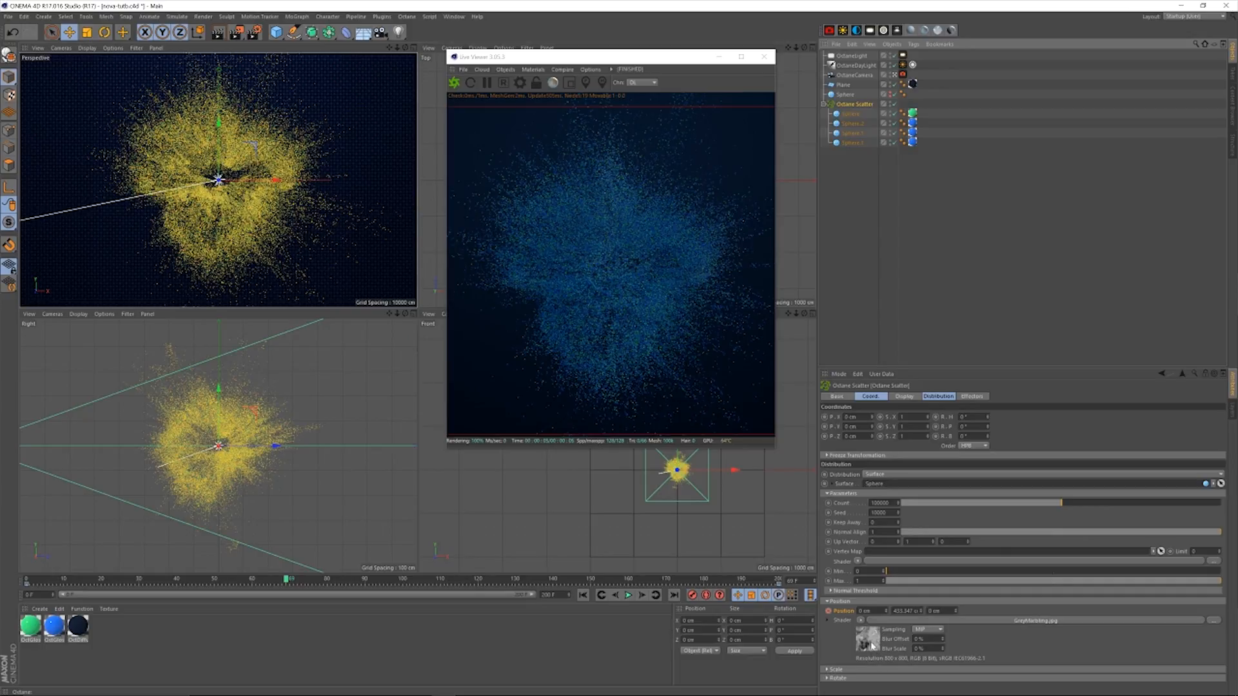
Load the download image into the Octane Scatter's position shader and play part of the explosion from frame 0.
left_click(1215, 622)
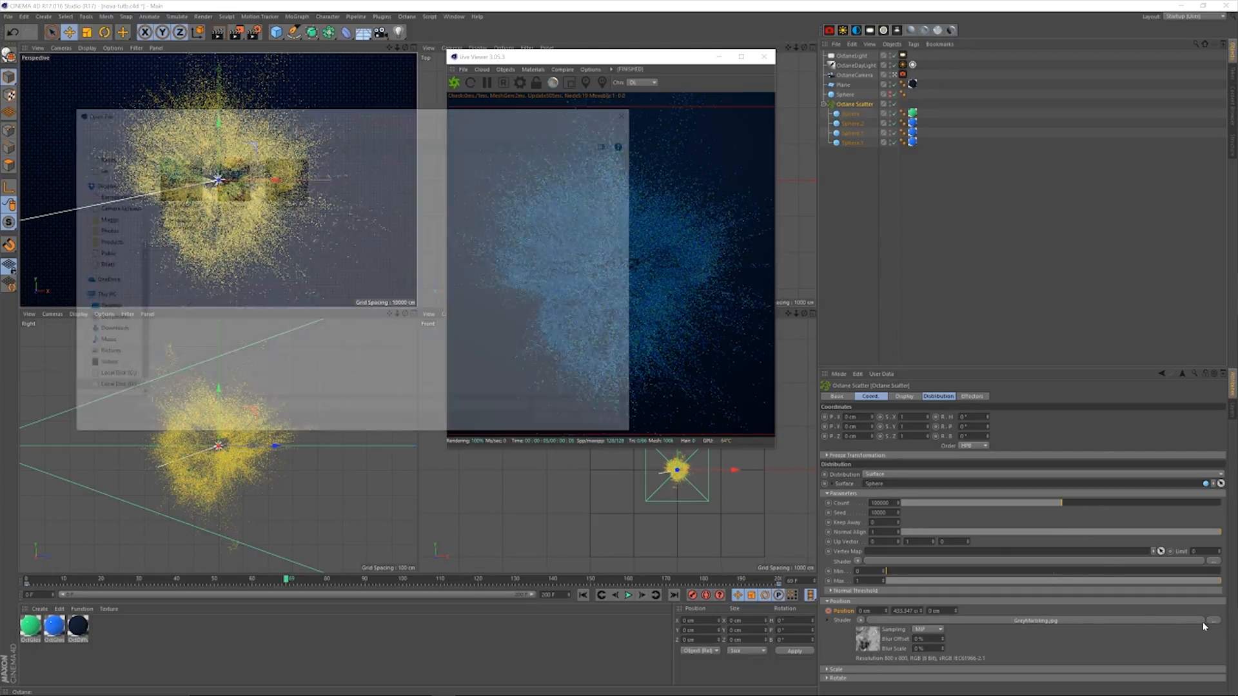
left_click_drag(292, 116, 407, 187)
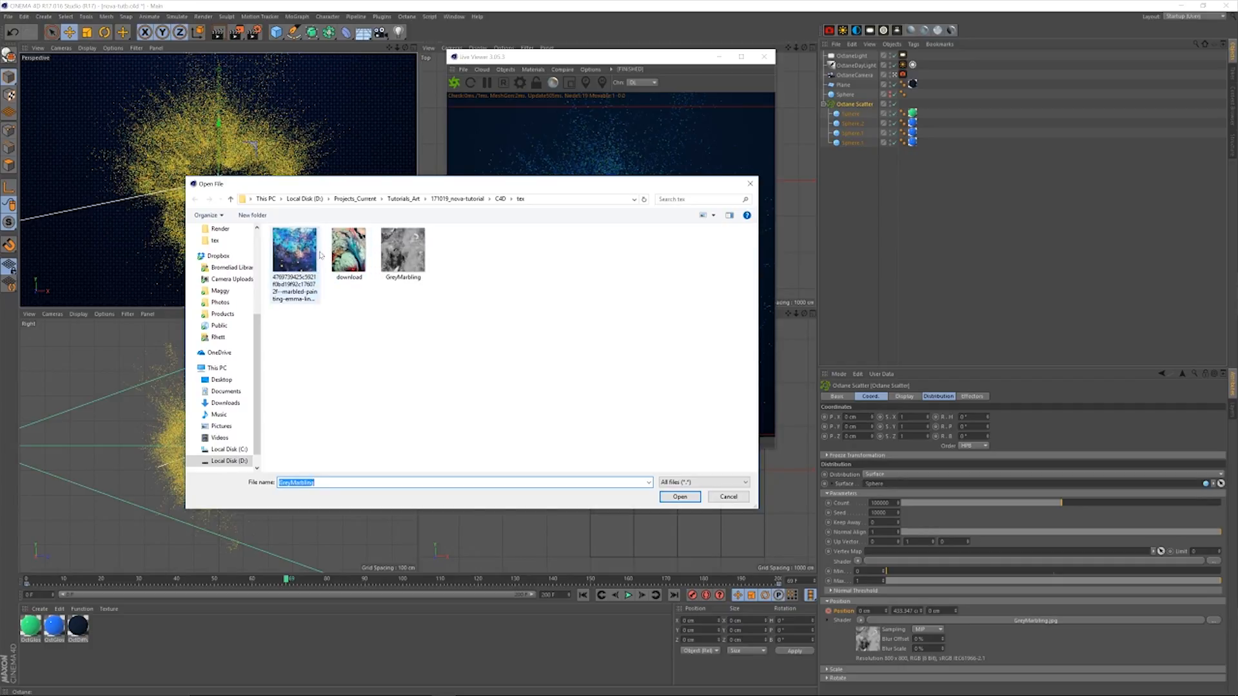
left_click(349, 254)
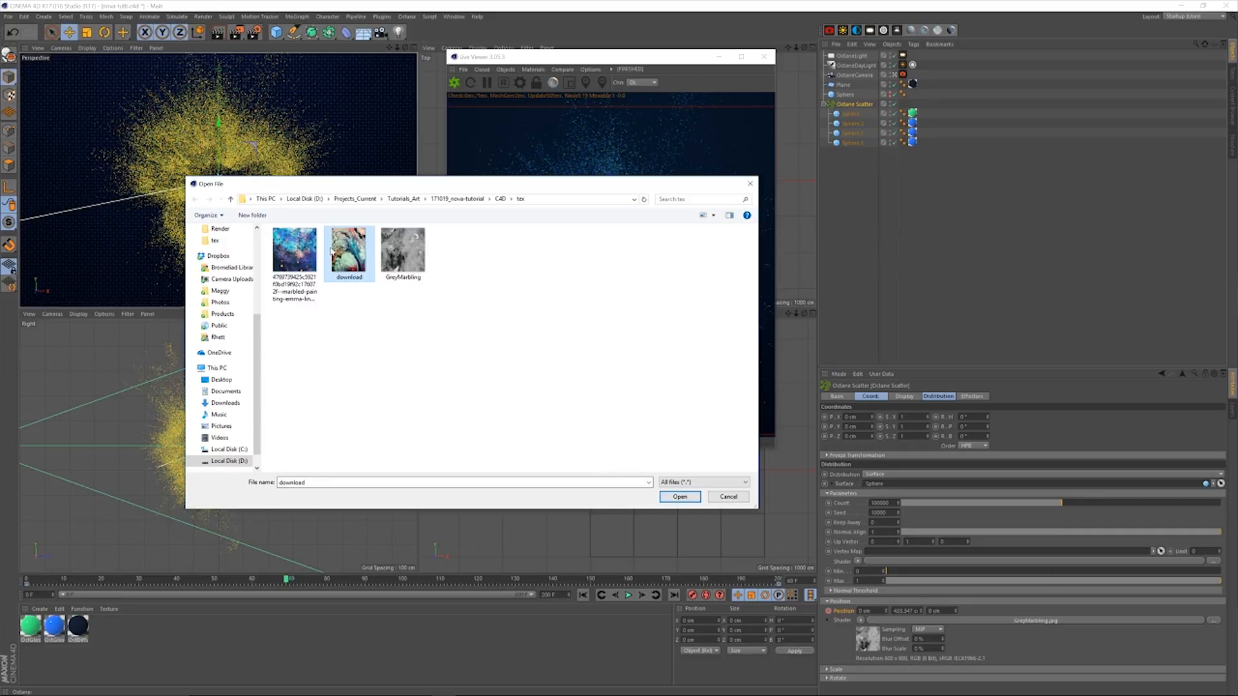
left_click(677, 497)
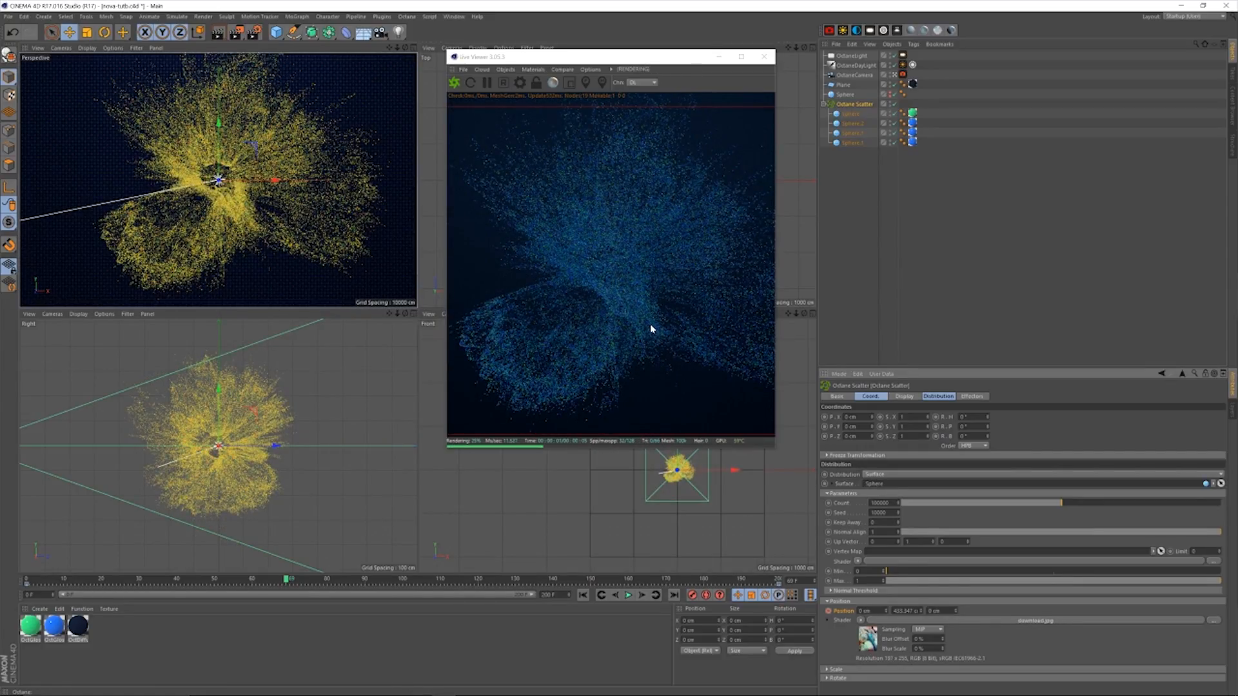
left_click(582, 595)
left_click(628, 595)
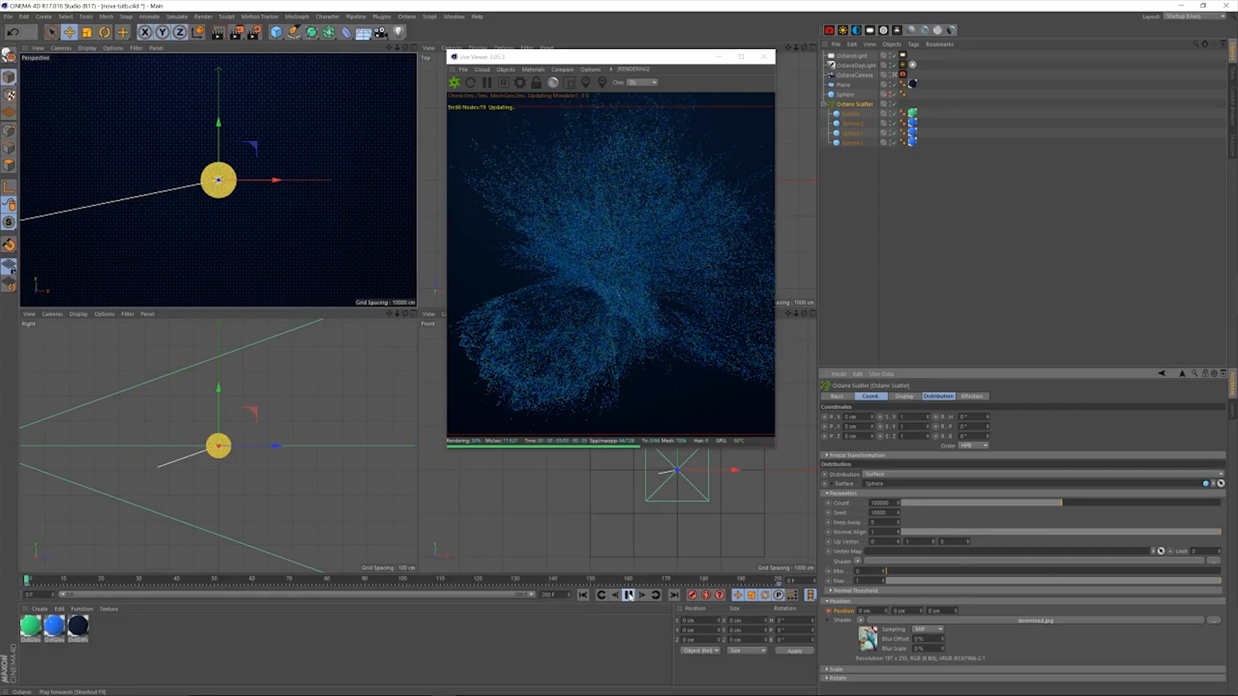
left_click(629, 595)
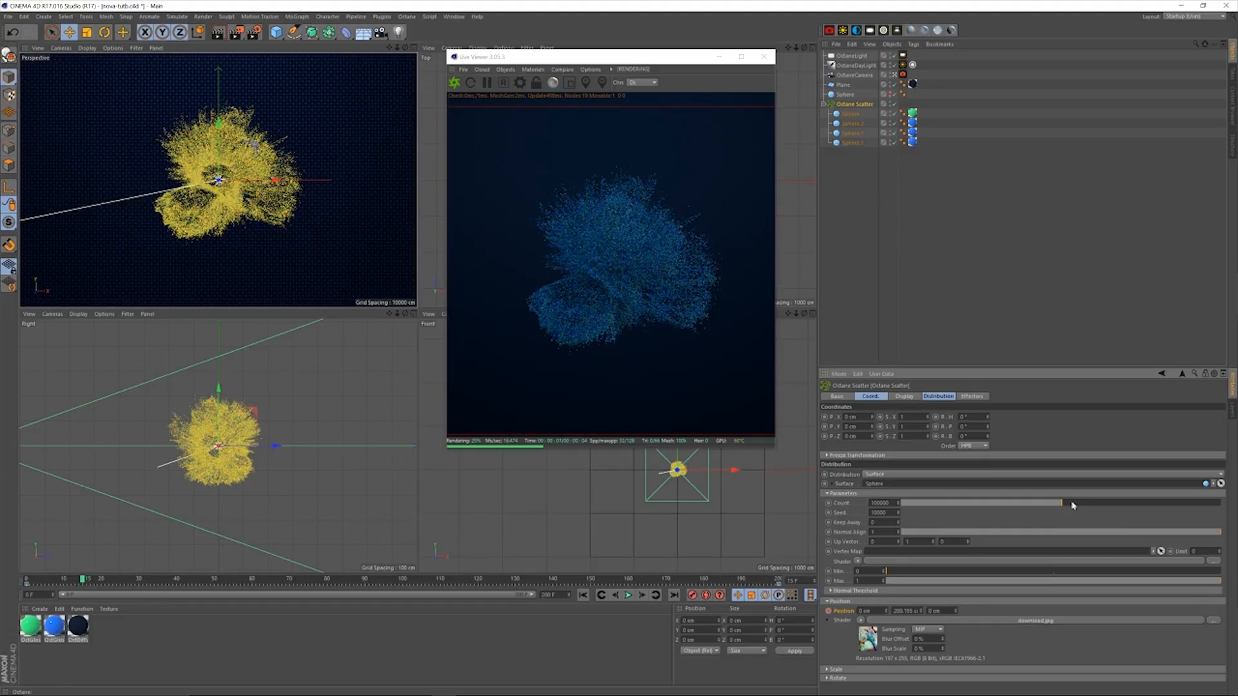
Load the blue marbled-painting image into the position shader and play the explosion a little further.
left_click(1215, 621)
left_click(294, 254)
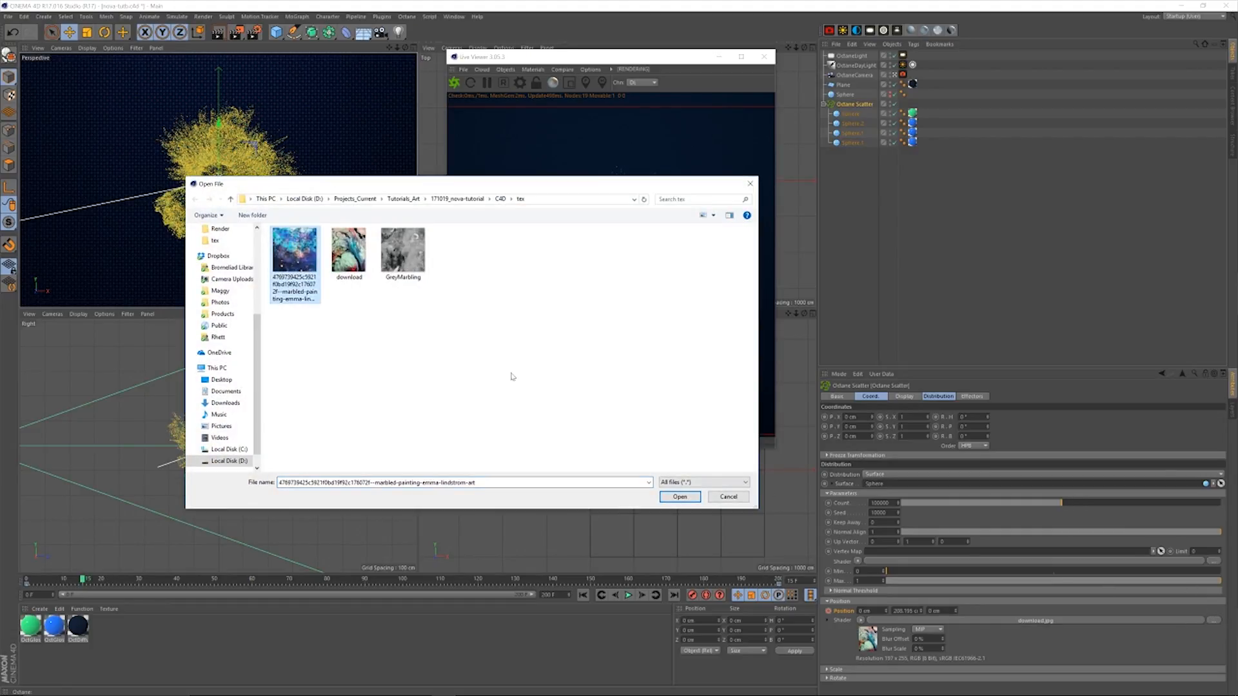
left_click(679, 496)
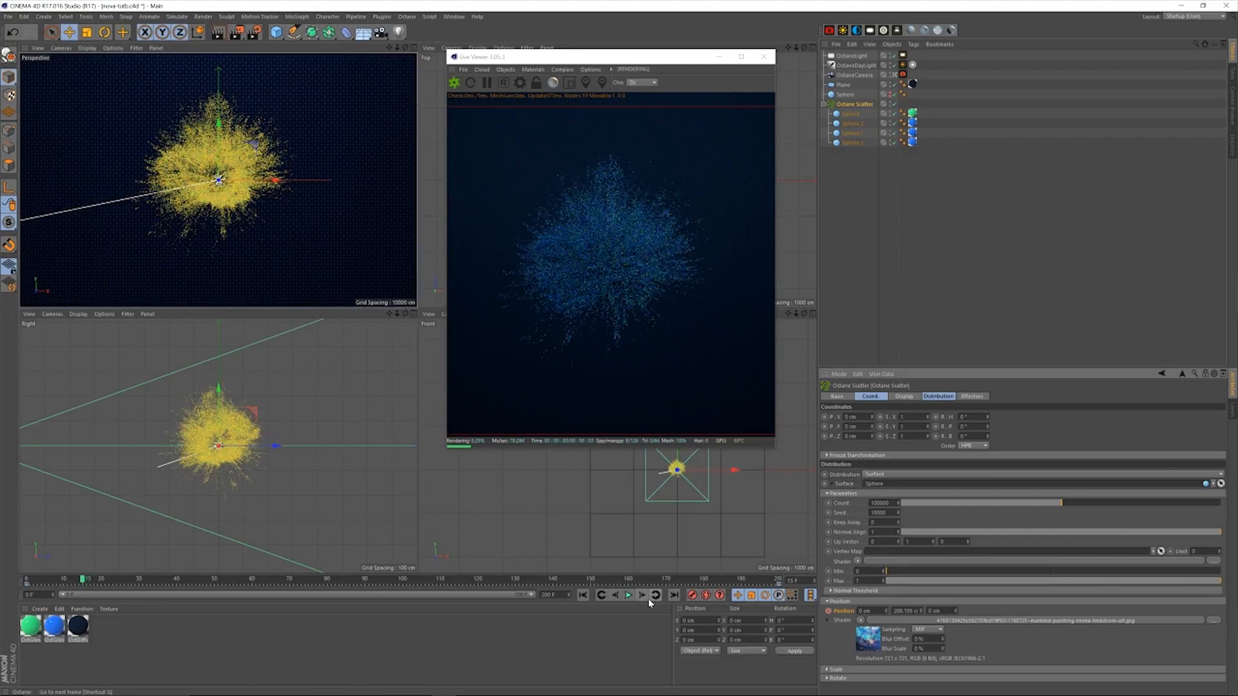
left_click(628, 595)
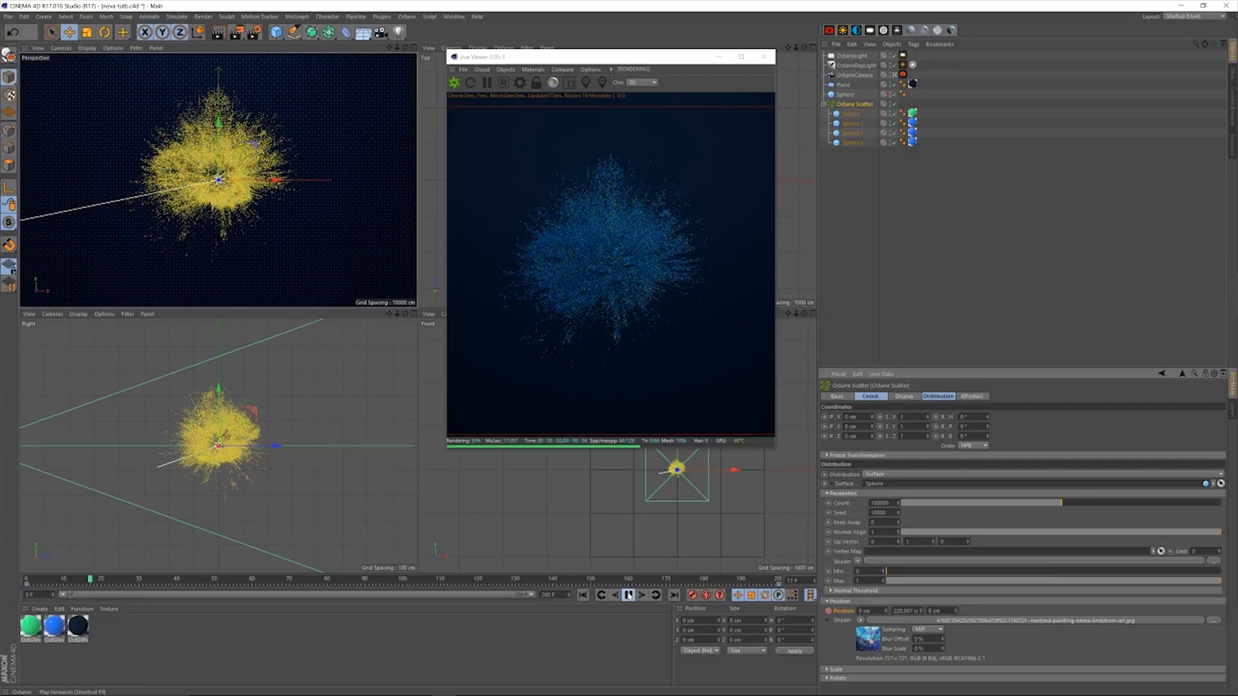
left_click(630, 597)
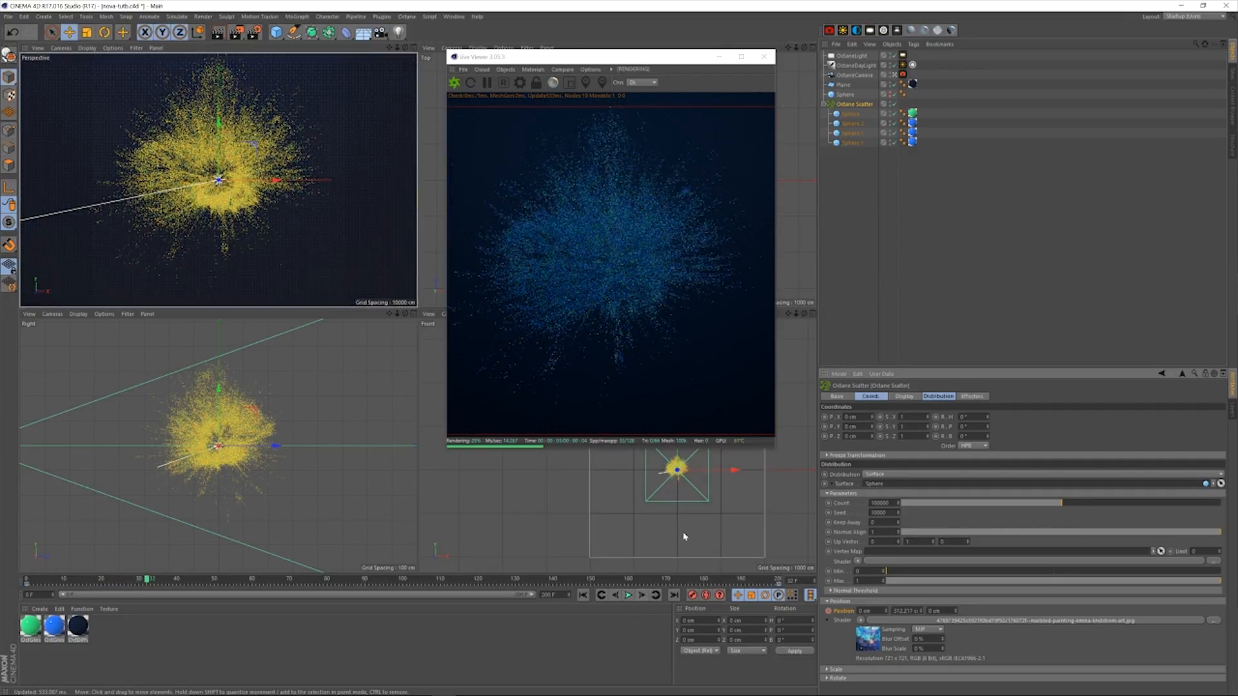
Load the GreyMarbling image back into the Octane Scatter's position shader.
left_click(1214, 620)
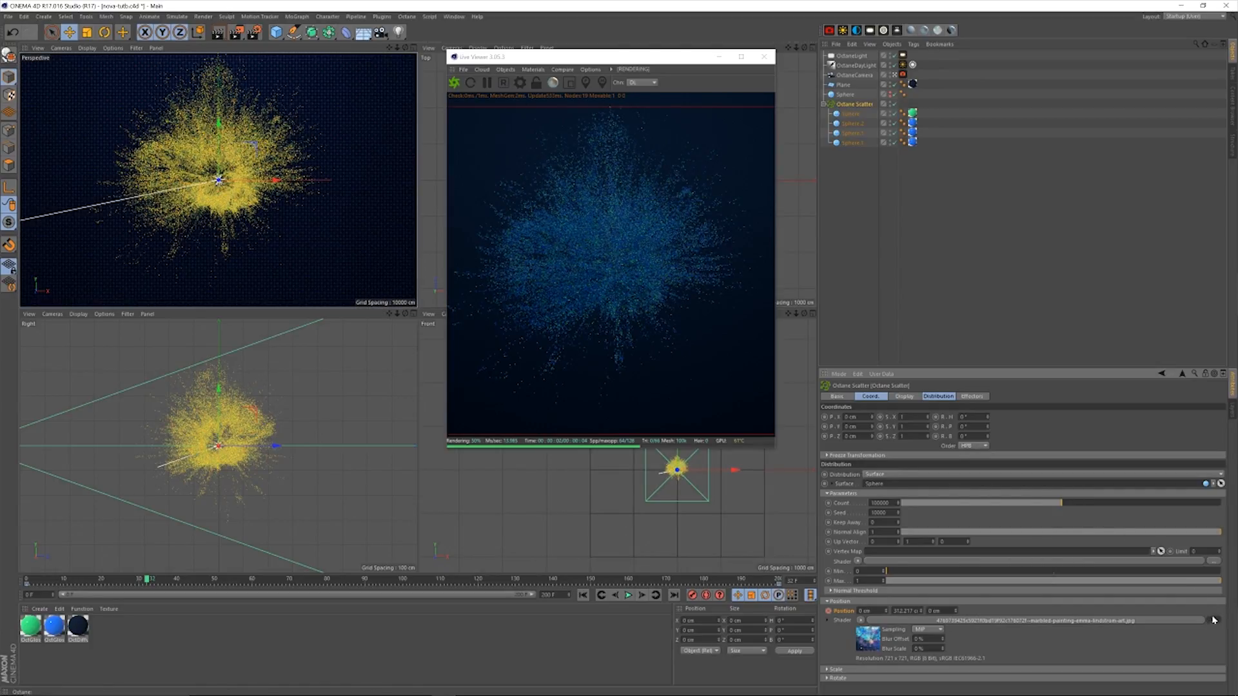
left_click(403, 251)
left_click(681, 496)
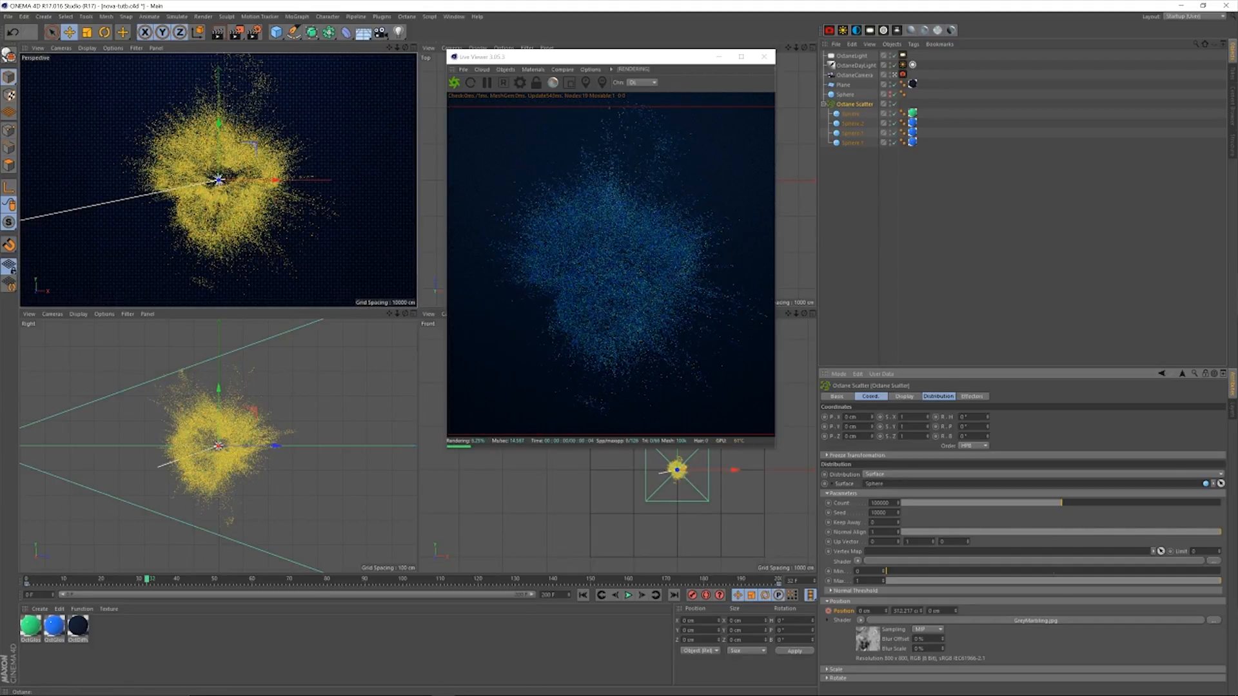
Switch to Chrome and look over the Instagram render gallery and the Google image results for marbled painting art.
mouse_move(516, 693)
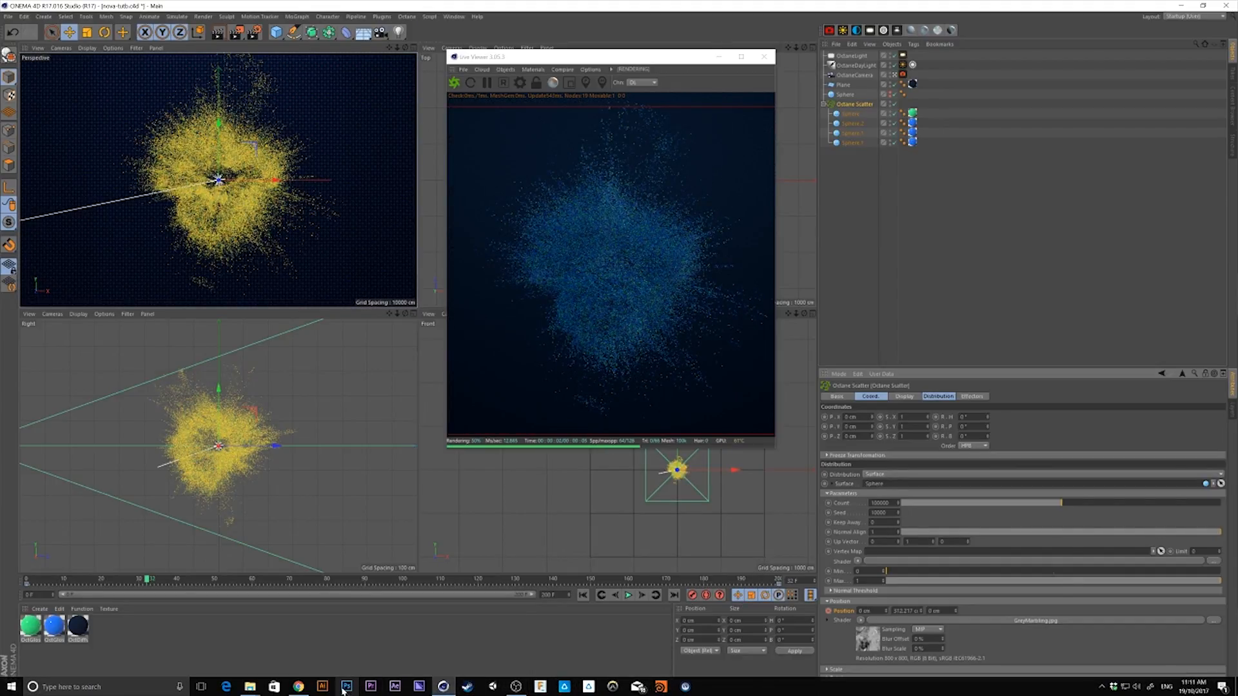
left_click(298, 687)
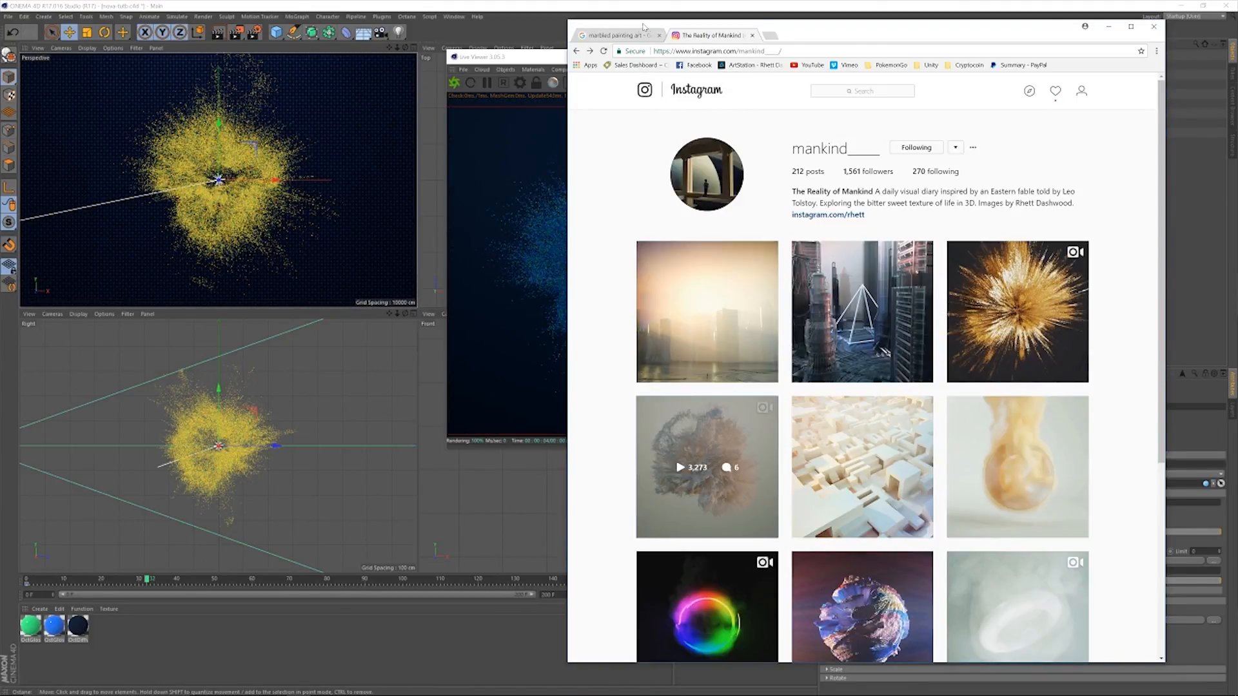
left_click(639, 35)
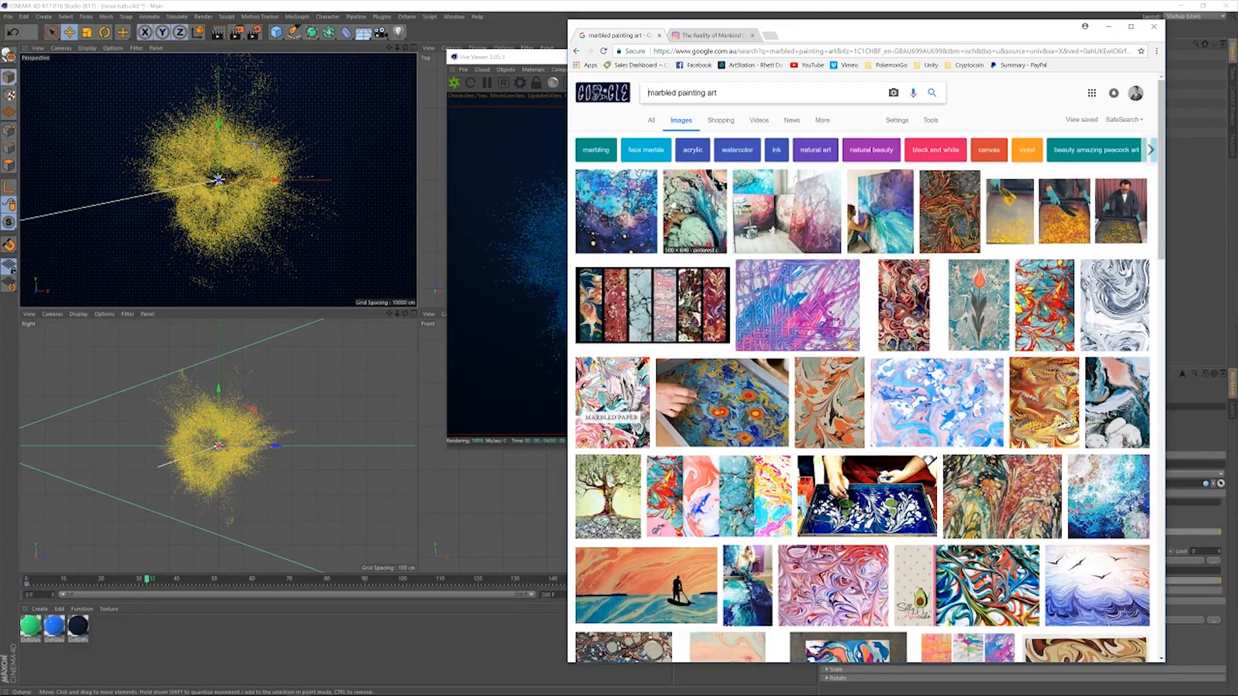
left_click(711, 36)
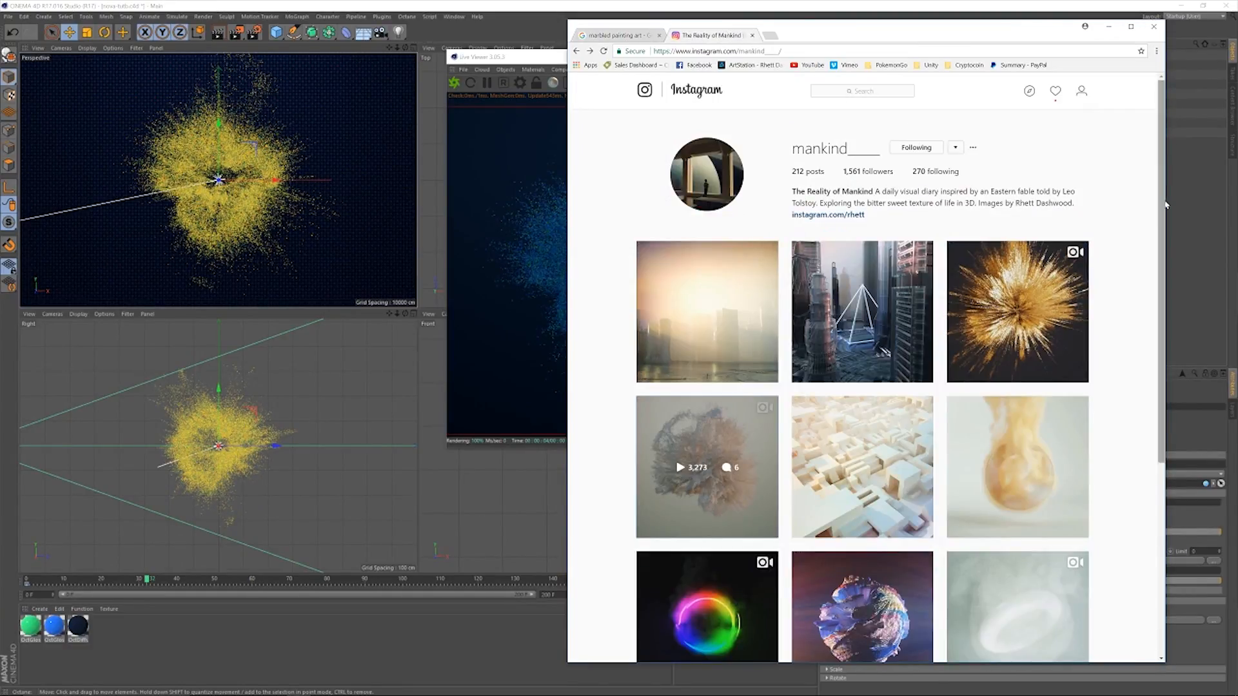
left_click(640, 36)
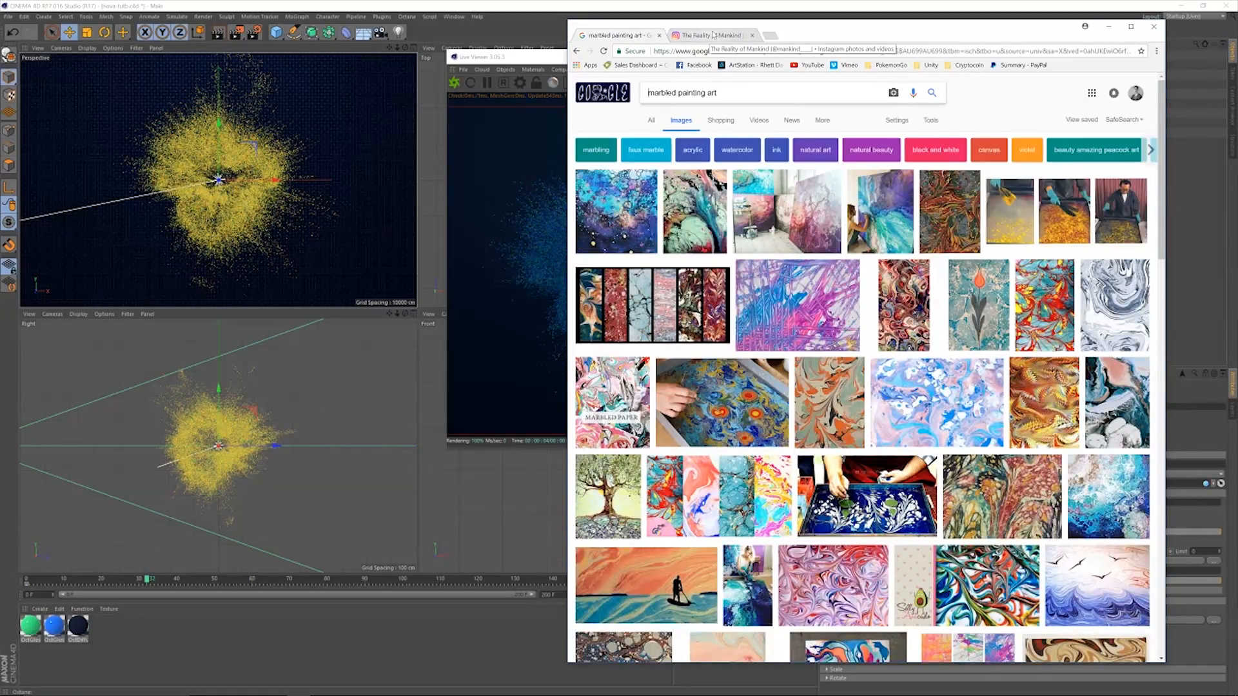
left_click(714, 39)
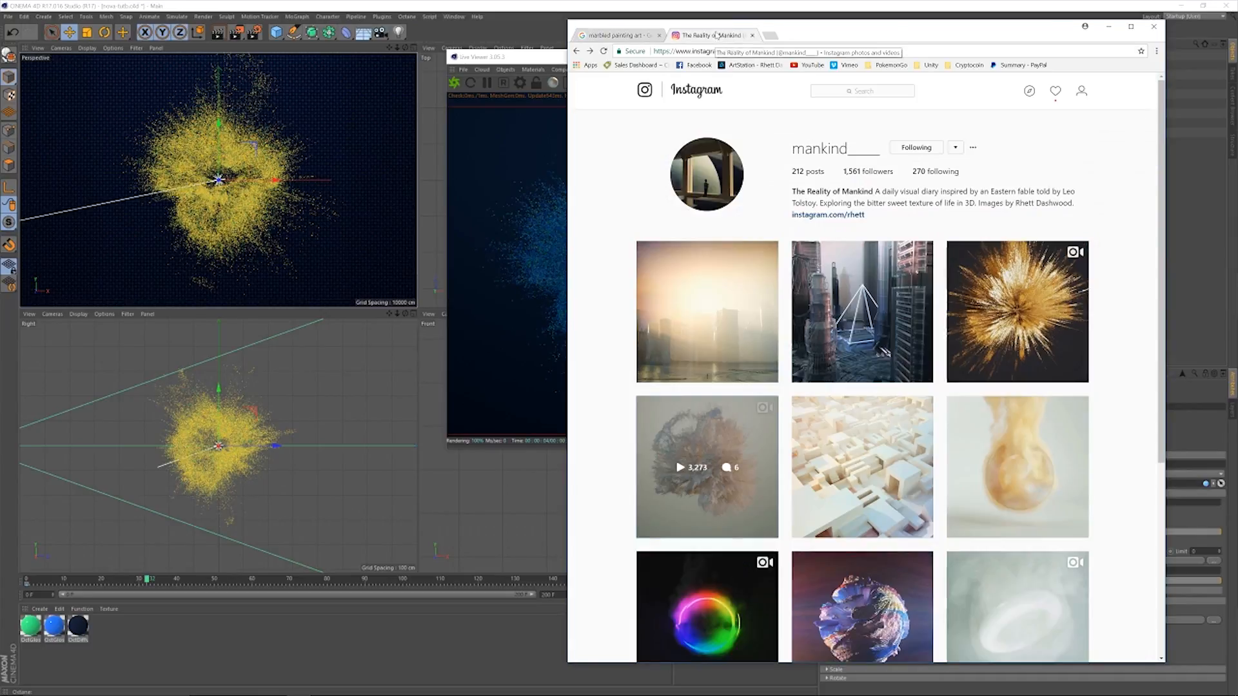
Return to Cinema 4D, select the Octane Scatter and rewind the animation to frame 0.
left_click(1205, 205)
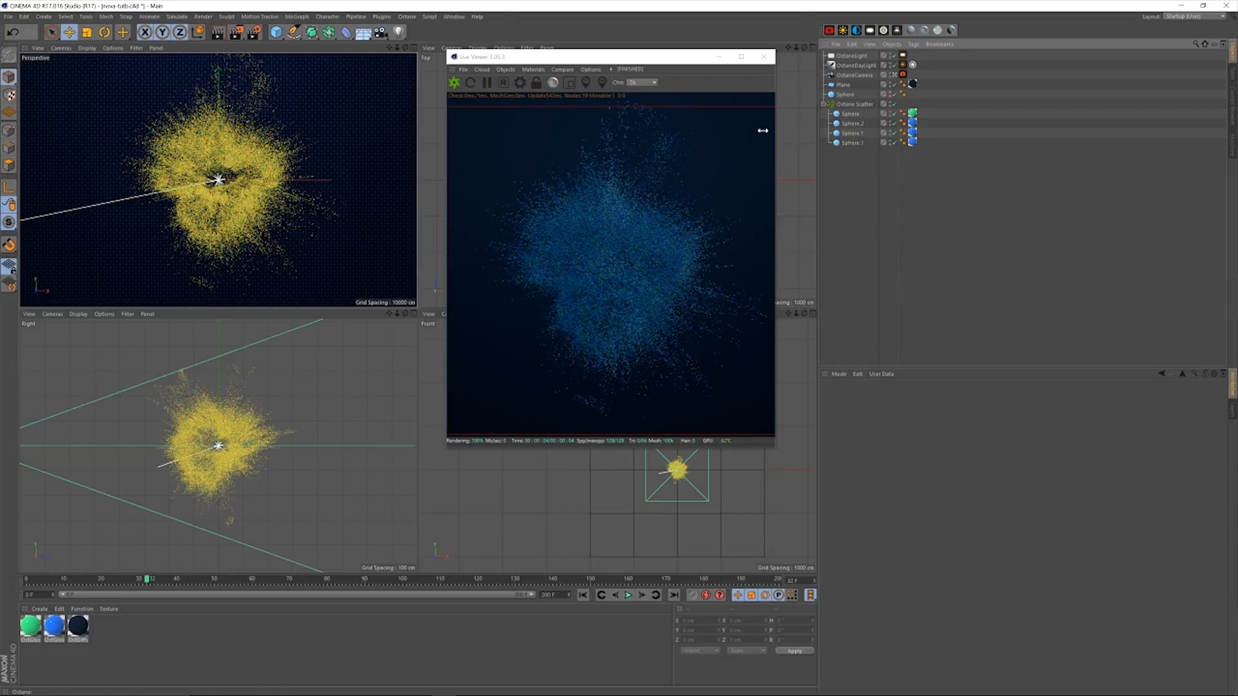
left_click_drag(669, 58, 669, 56)
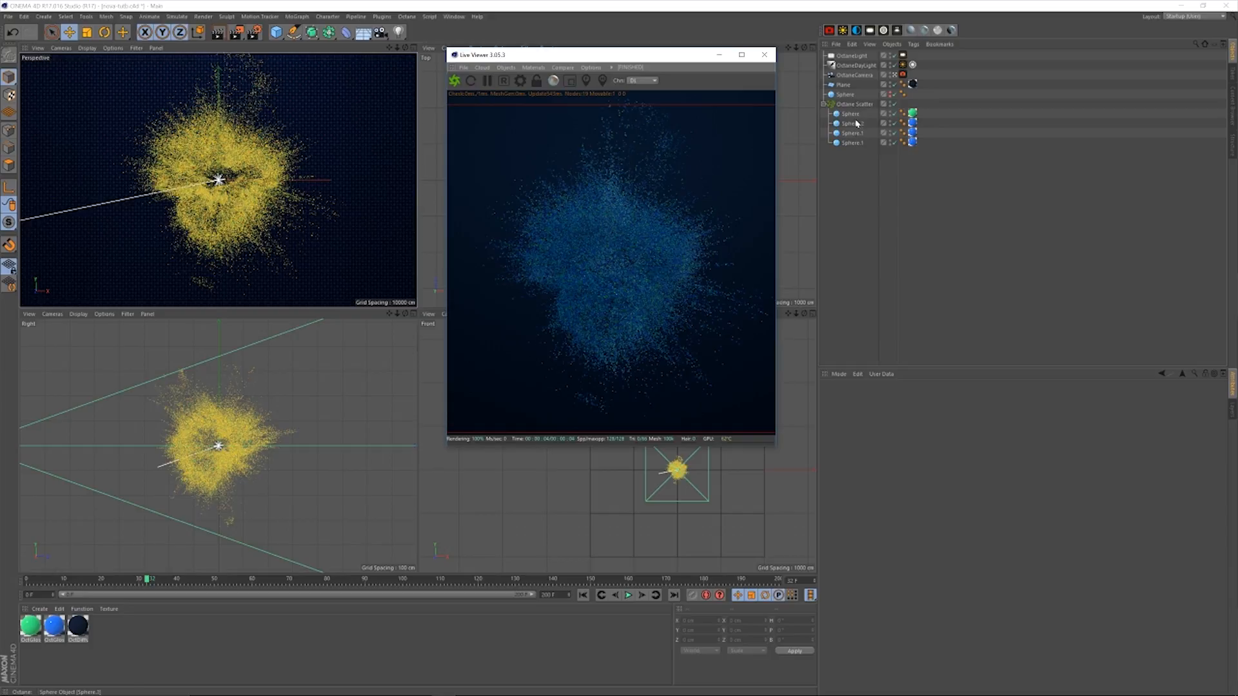
left_click(868, 104)
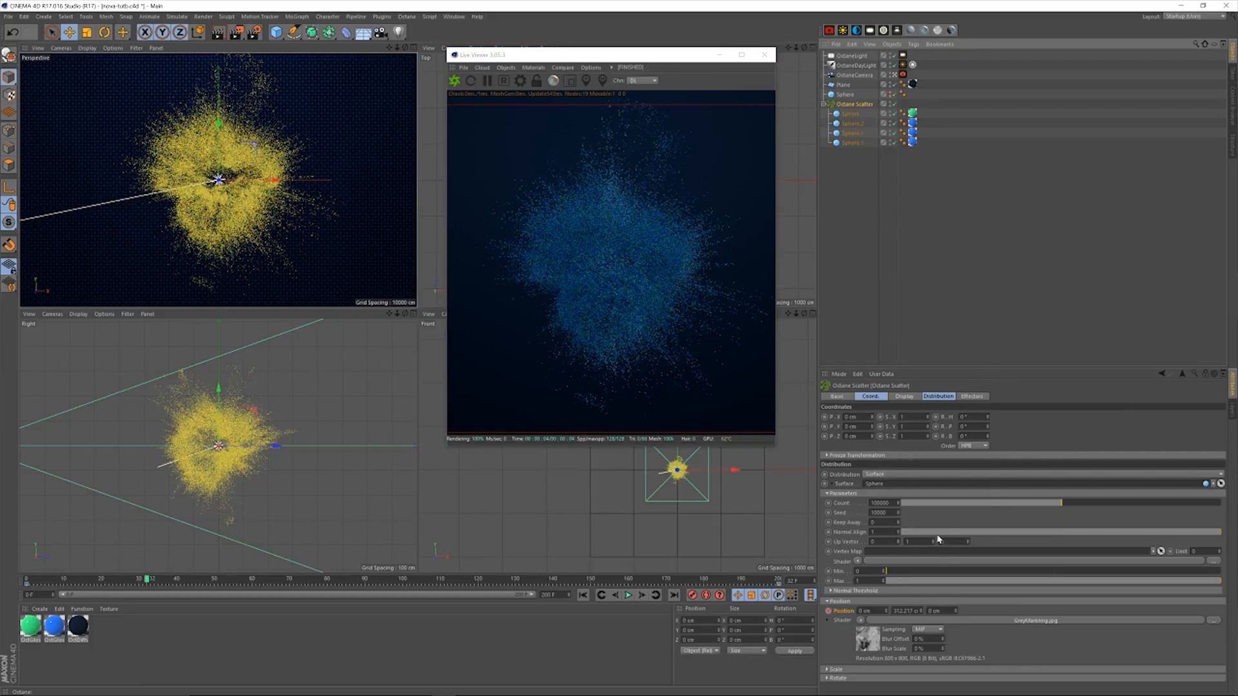
left_click(583, 596)
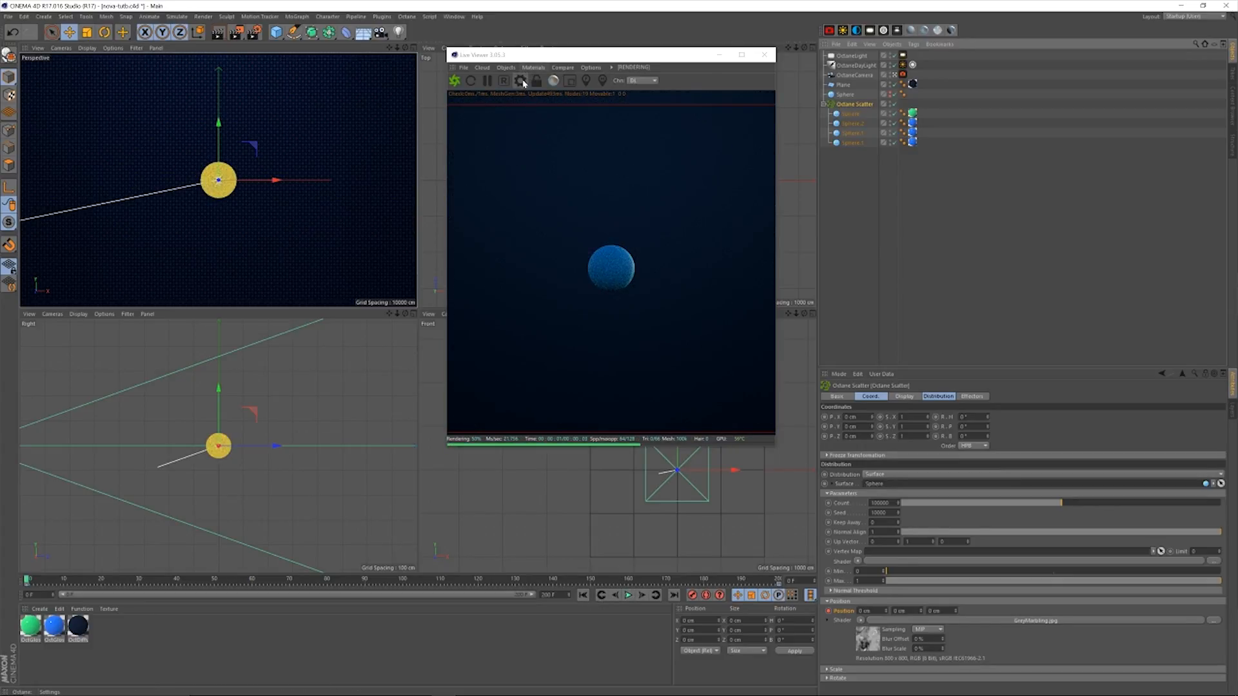
Switch the Octane render kernel to Pathtracing with 1000 max samples and close the Octane Settings.
left_click(520, 81)
left_click_drag(81, 12, 222, 55)
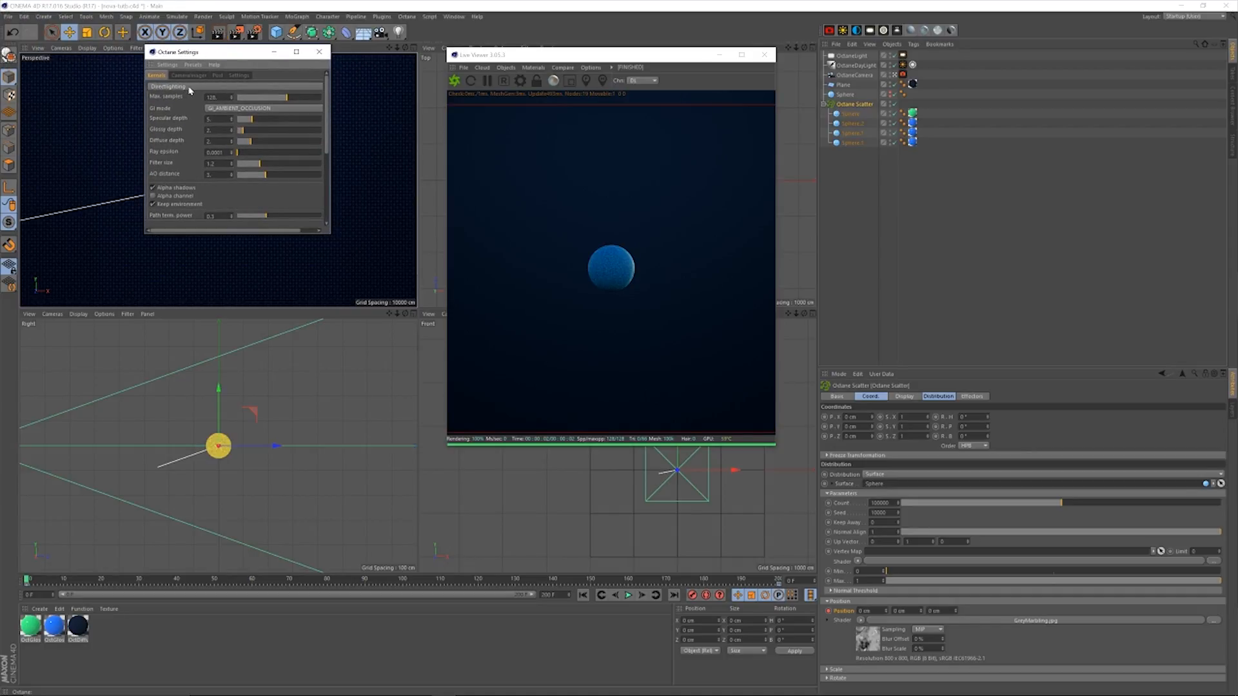
left_click(189, 88)
left_click(205, 116)
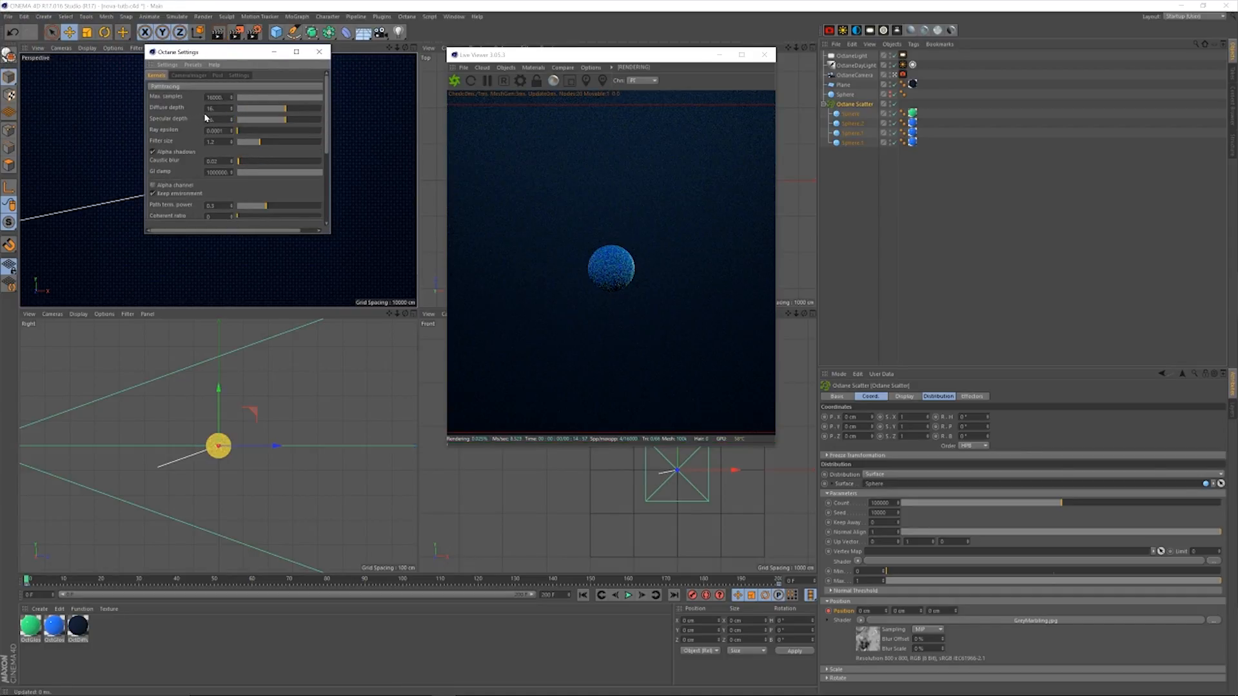
double_click(214, 97)
key("BackSpace")
type("1000")
key("Return")
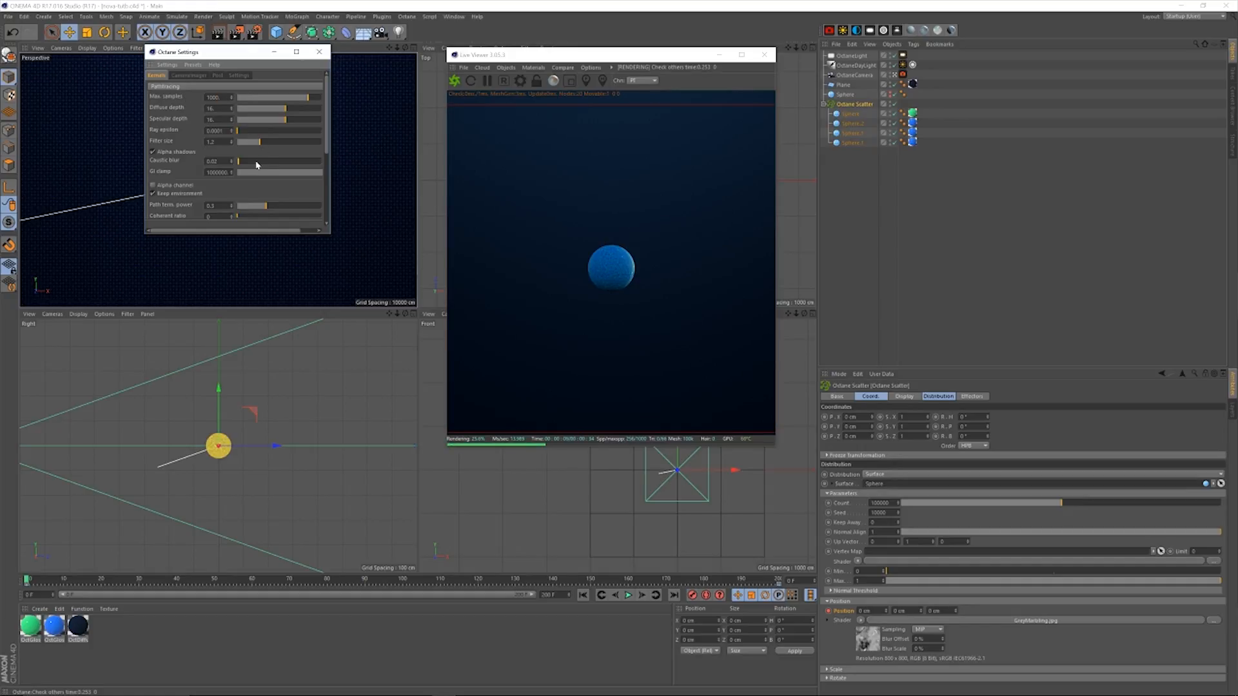
left_click(320, 53)
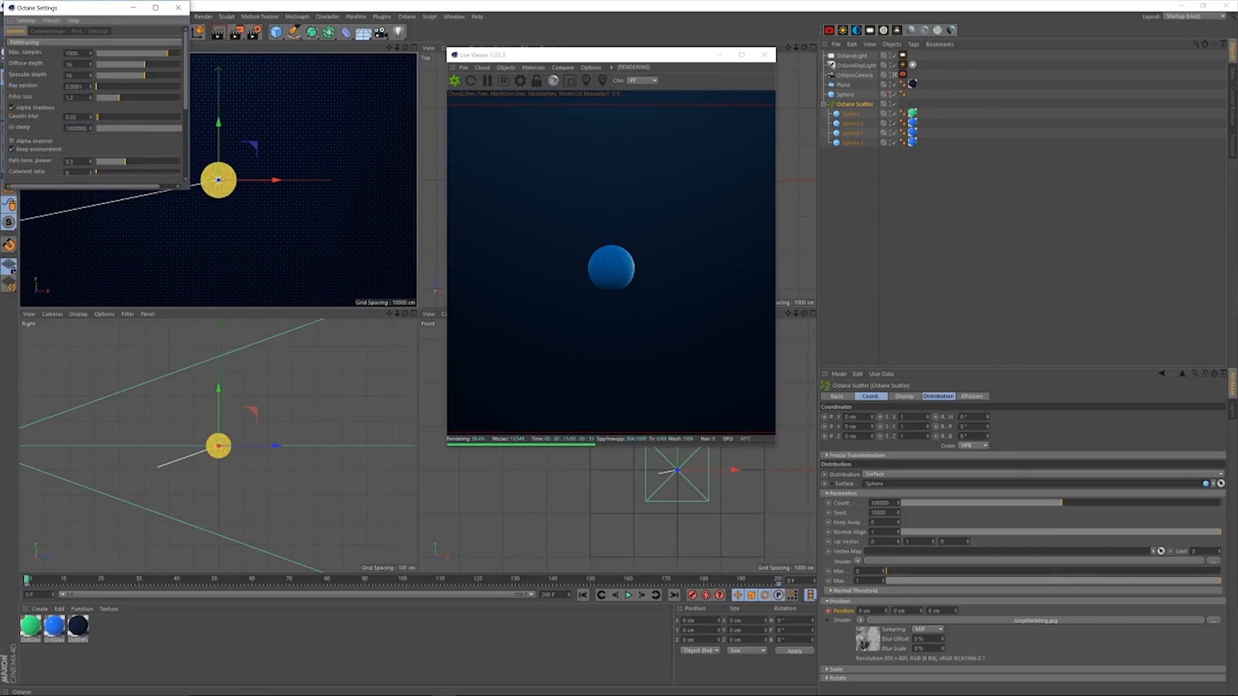
left_click(178, 8)
Play the explosion from the start and pause around frame 21 to check the path-traced render.
left_click_drag(533, 53, 534, 48)
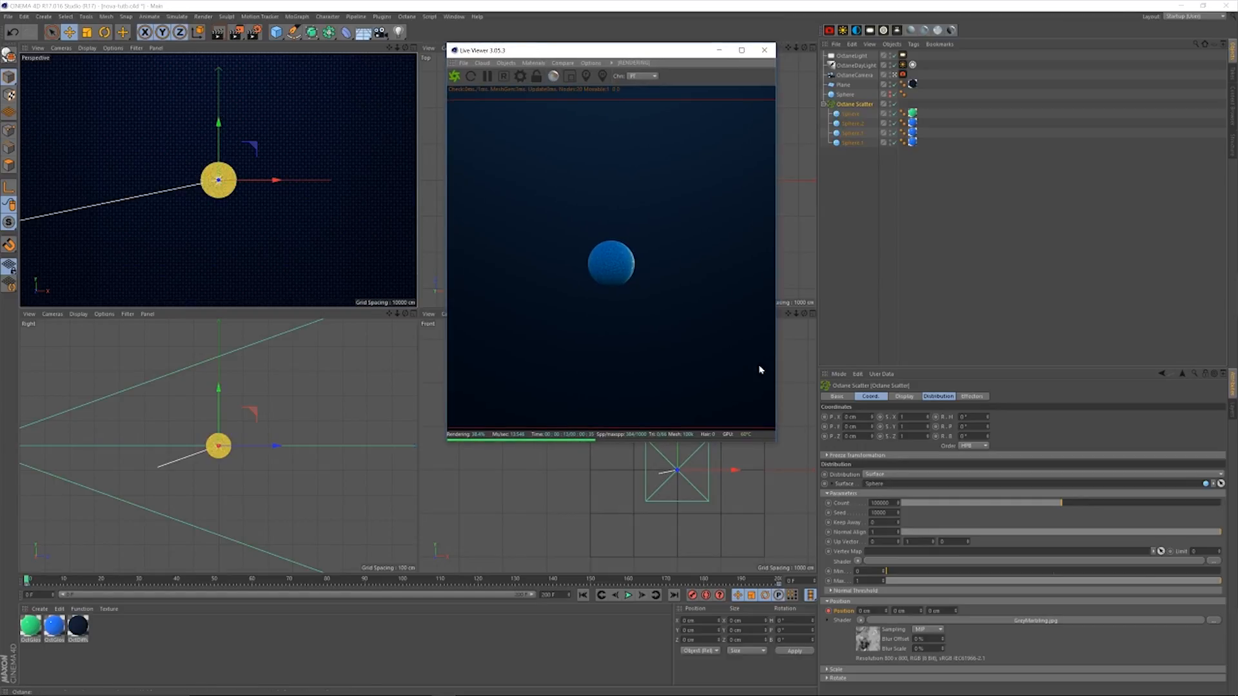
left_click(629, 595)
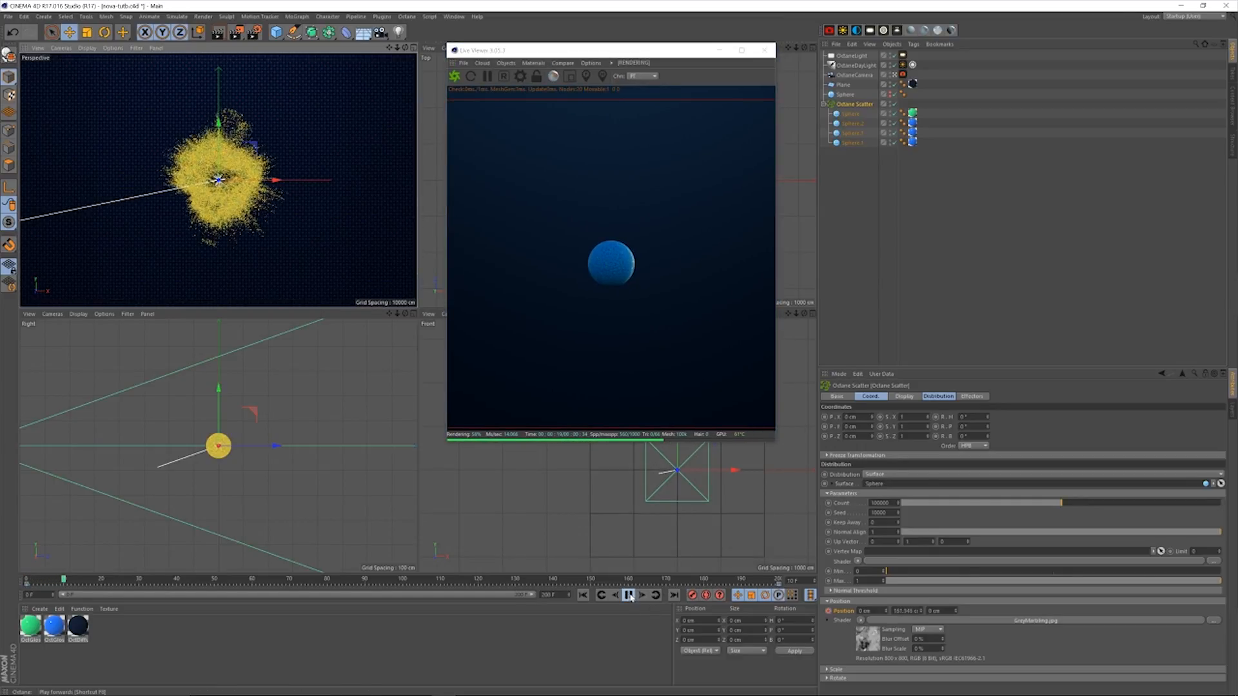
left_click(629, 595)
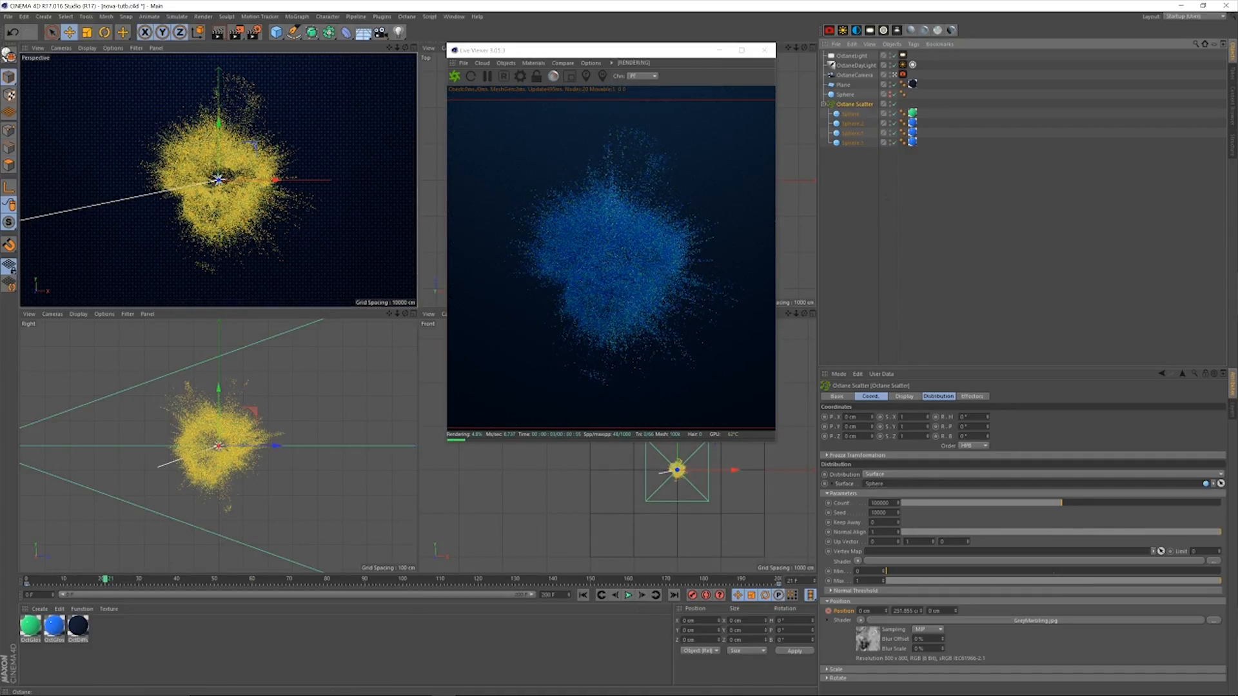
Raise the Octane Scatter's count to 1000000.
left_click(877, 503)
type("0")
key("Return")
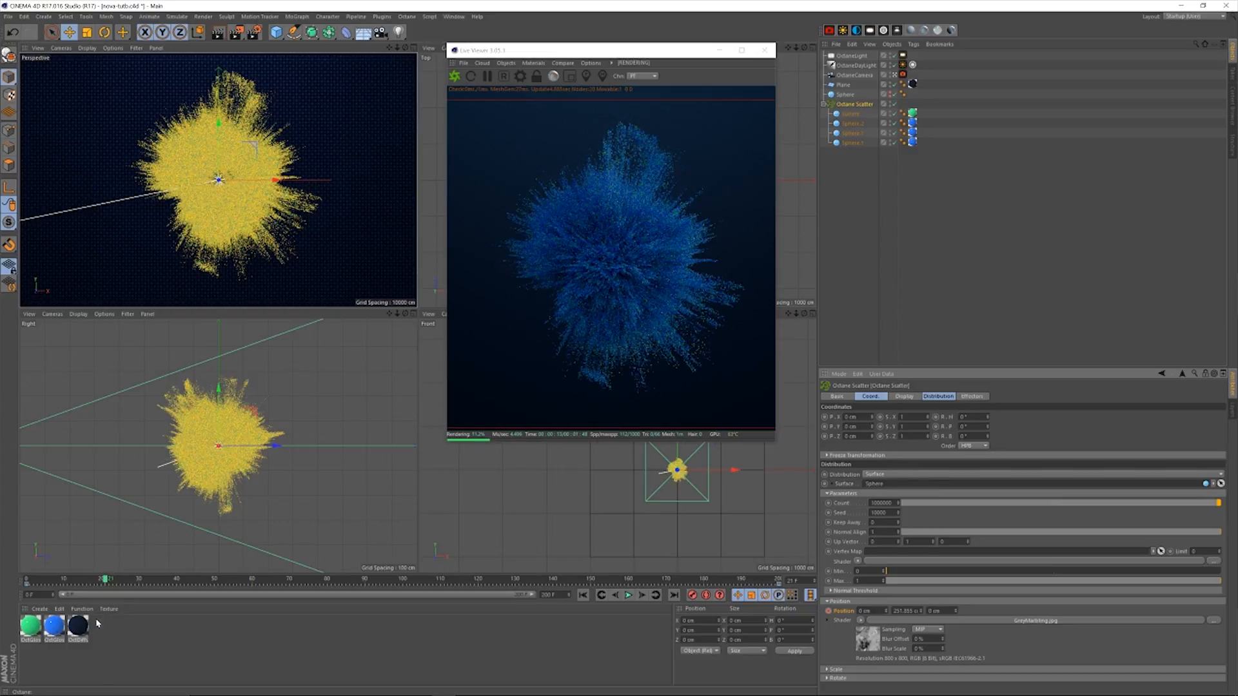
Increase the colour saturation of the dark blue backdrop material's diffuse channel and close the Material Editor.
left_click(80, 626)
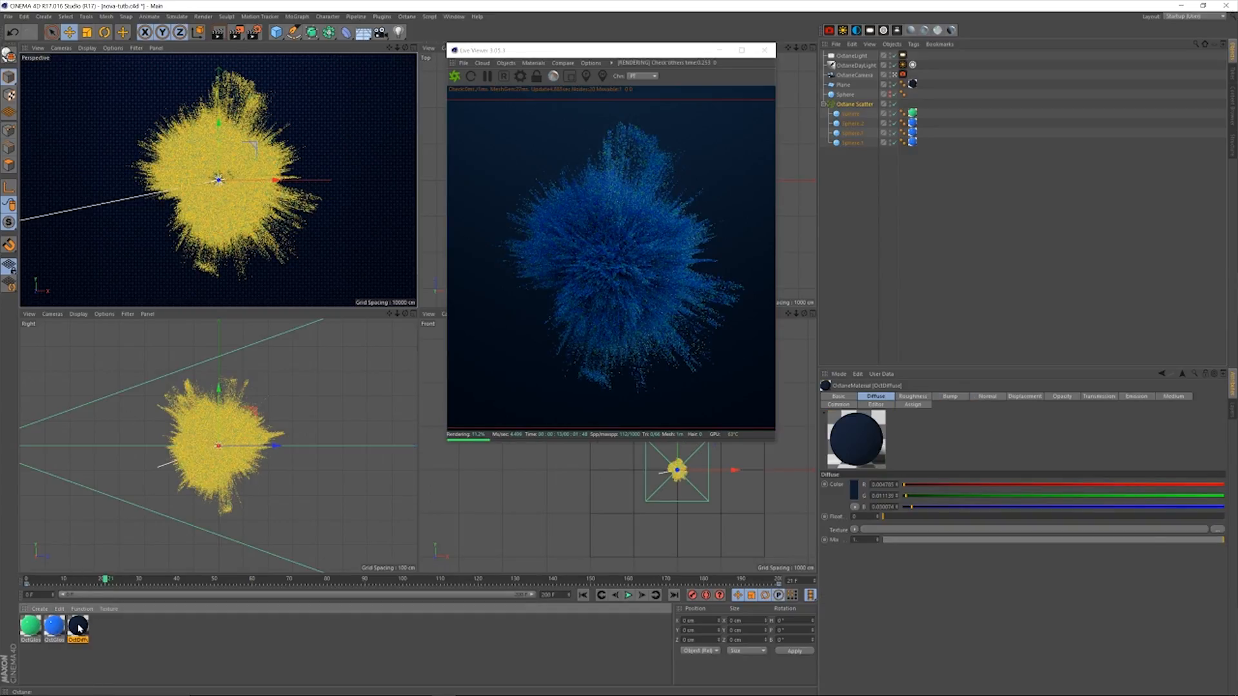
double_click(78, 627)
left_click(265, 105)
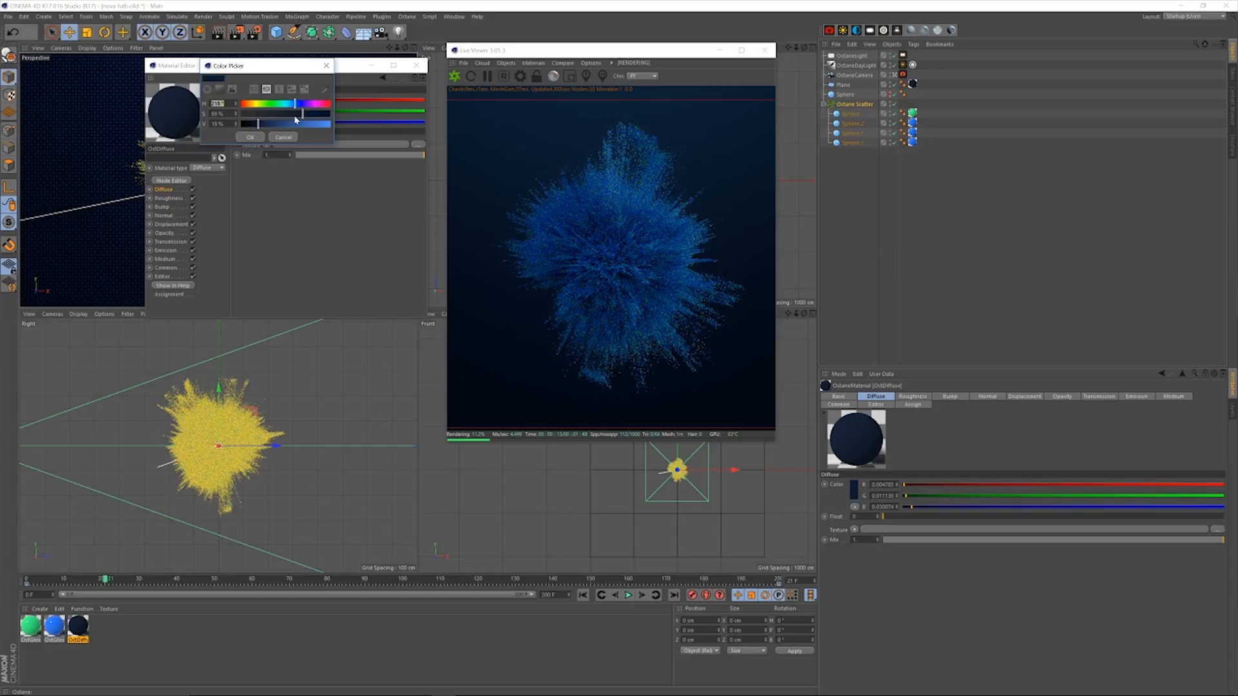
left_click_drag(303, 115, 317, 115)
left_click(261, 137)
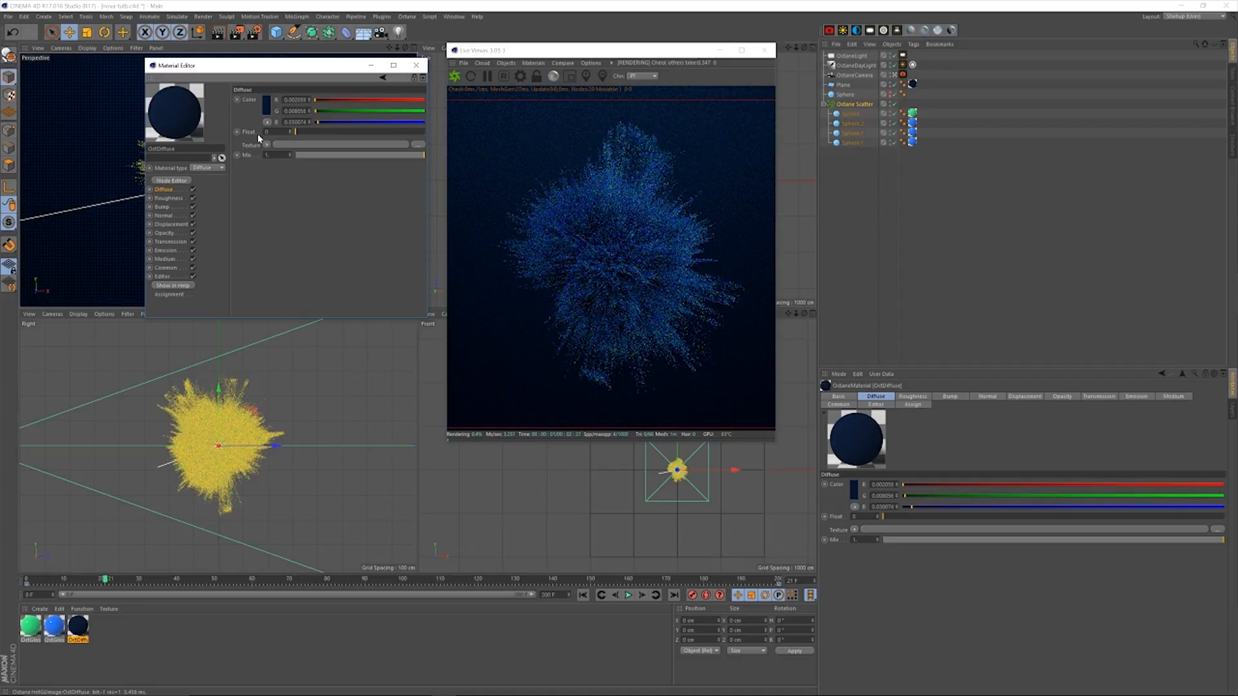
left_click(416, 65)
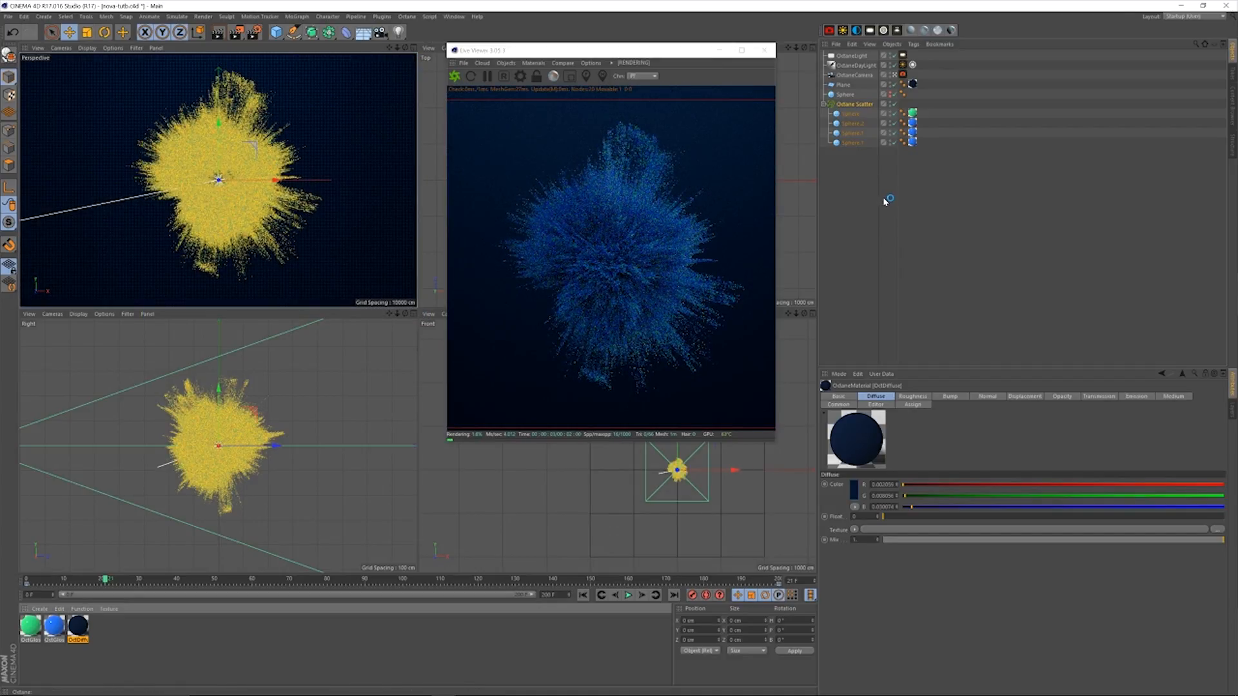
left_click_drag(689, 52, 654, 48)
left_click(936, 190)
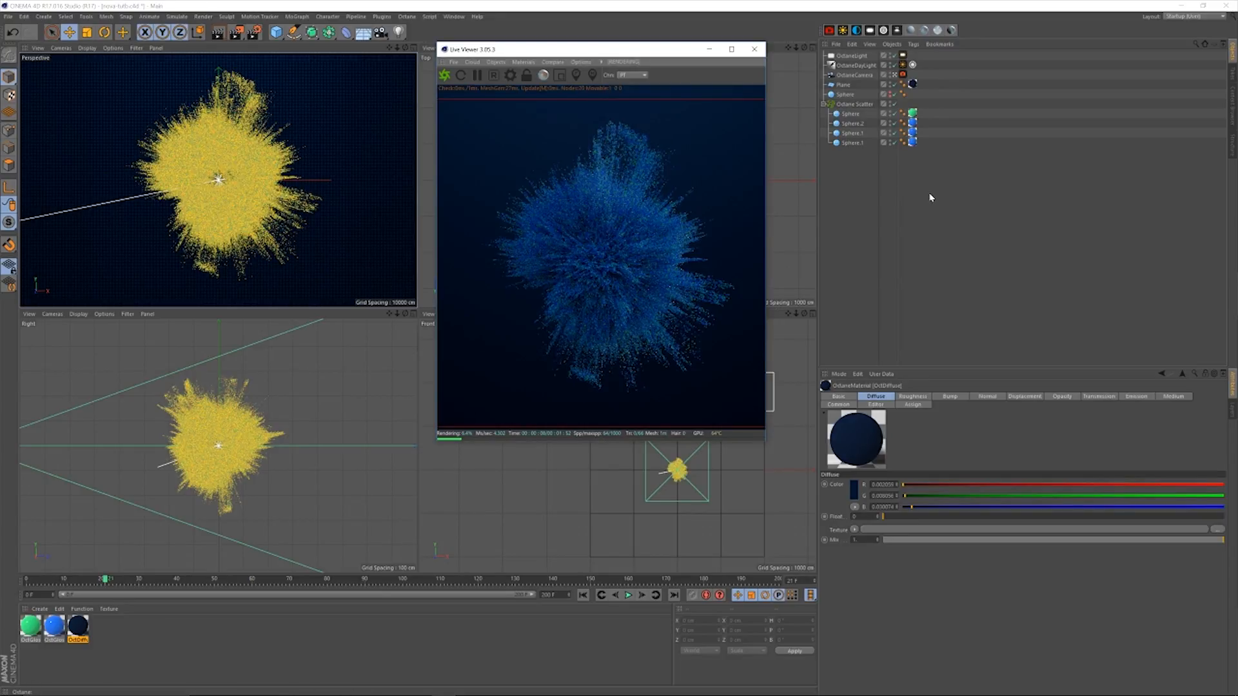
left_click_drag(639, 52, 647, 48)
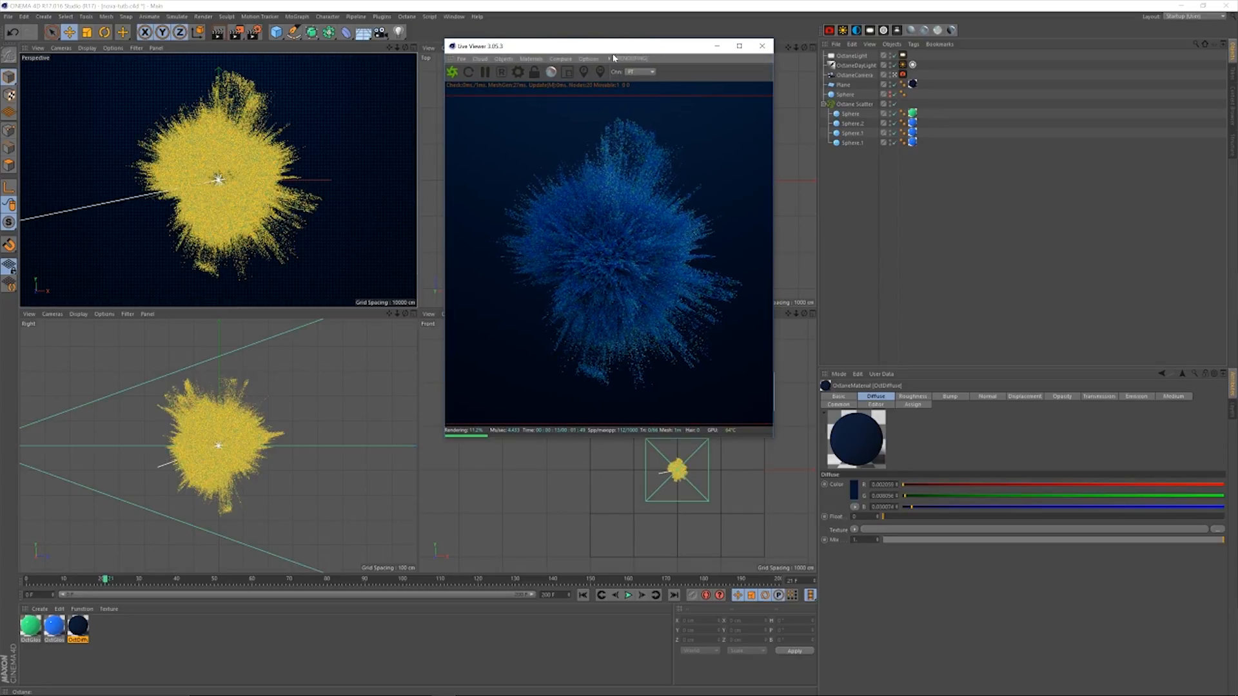
left_click_drag(541, 50, 550, 50)
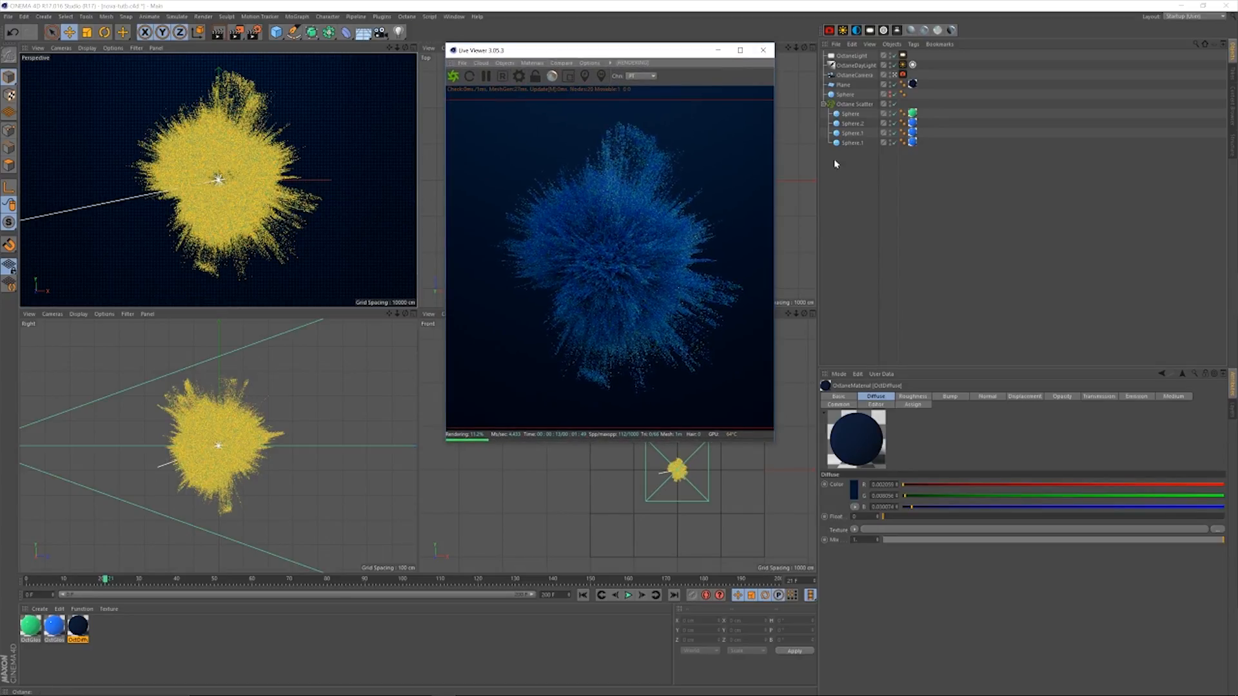
left_click(855, 201)
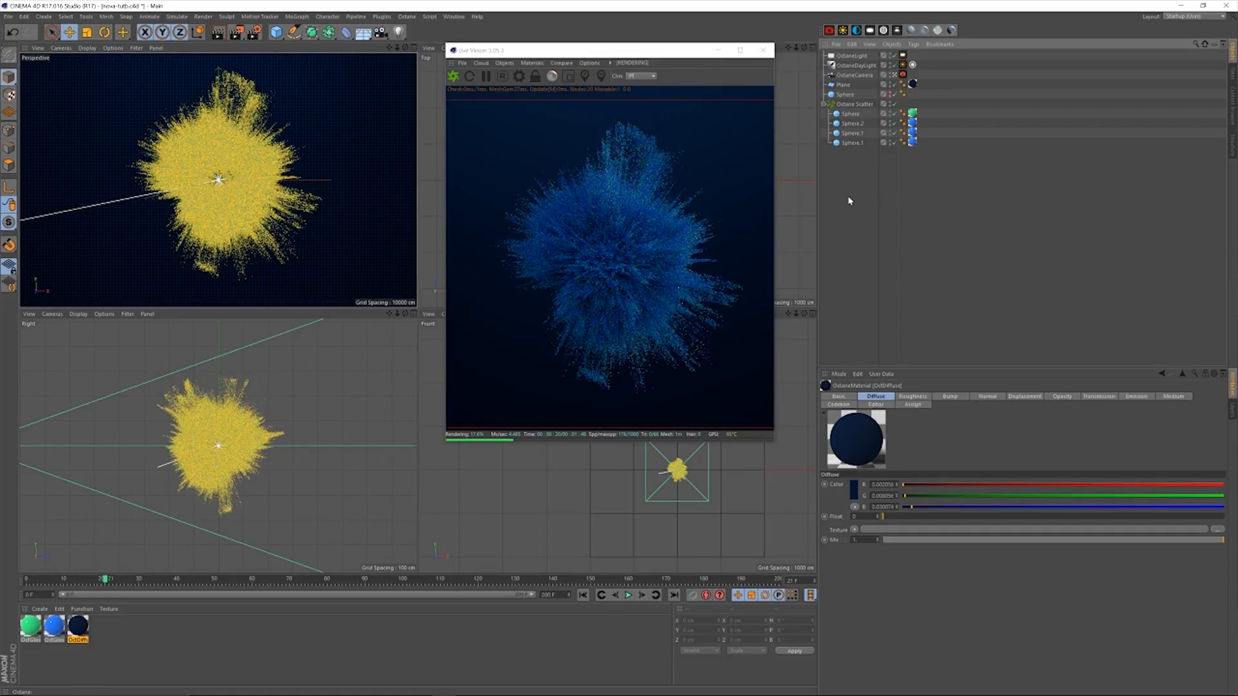
left_click_drag(677, 53, 676, 56)
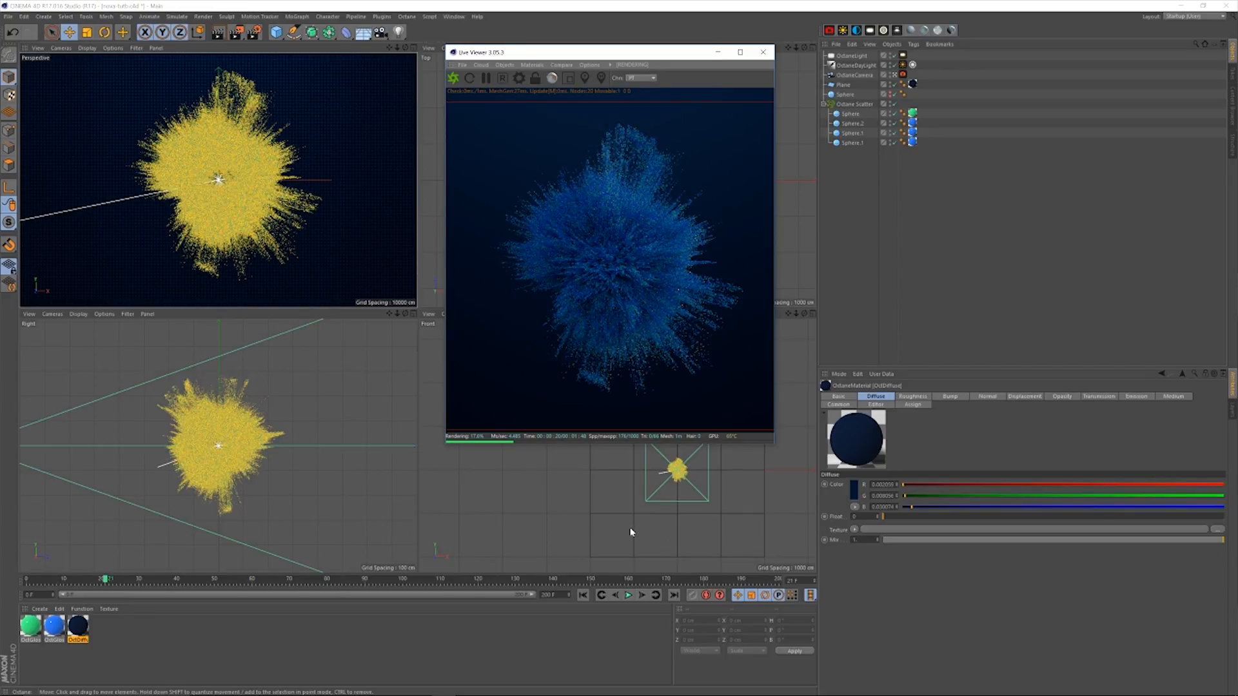
Save the project and set the render output's frame range to All Frames.
left_click(872, 332)
key("ctrl+s")
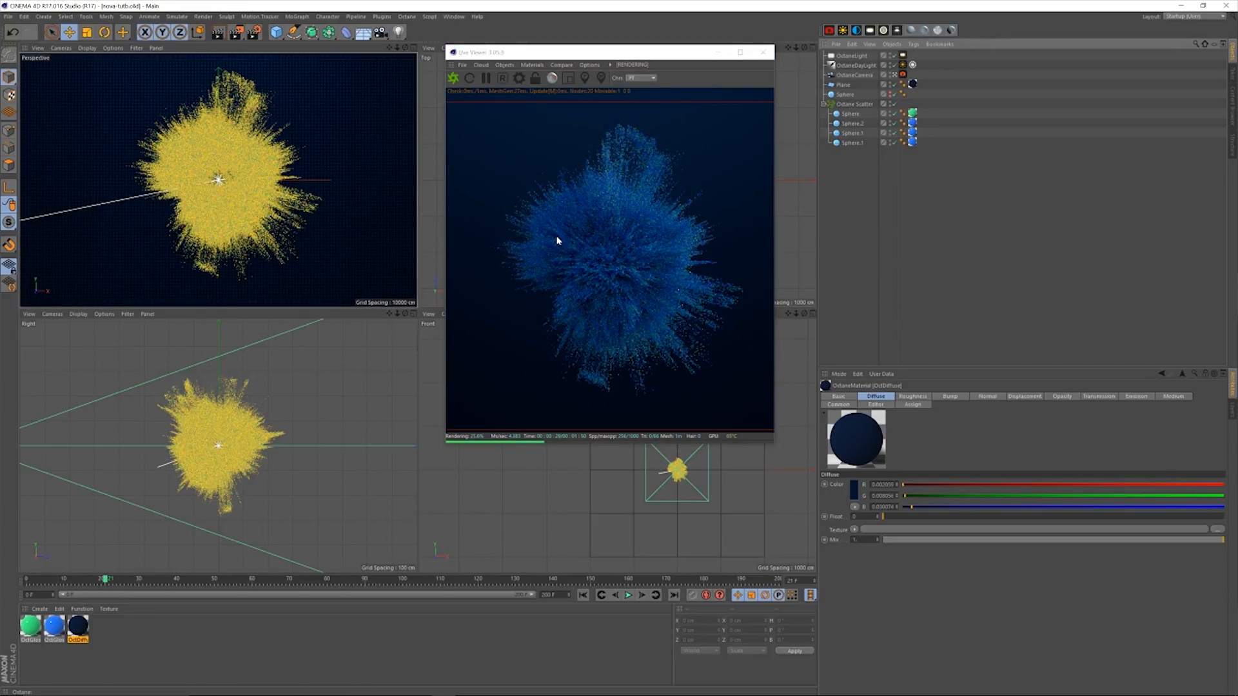
left_click(263, 33)
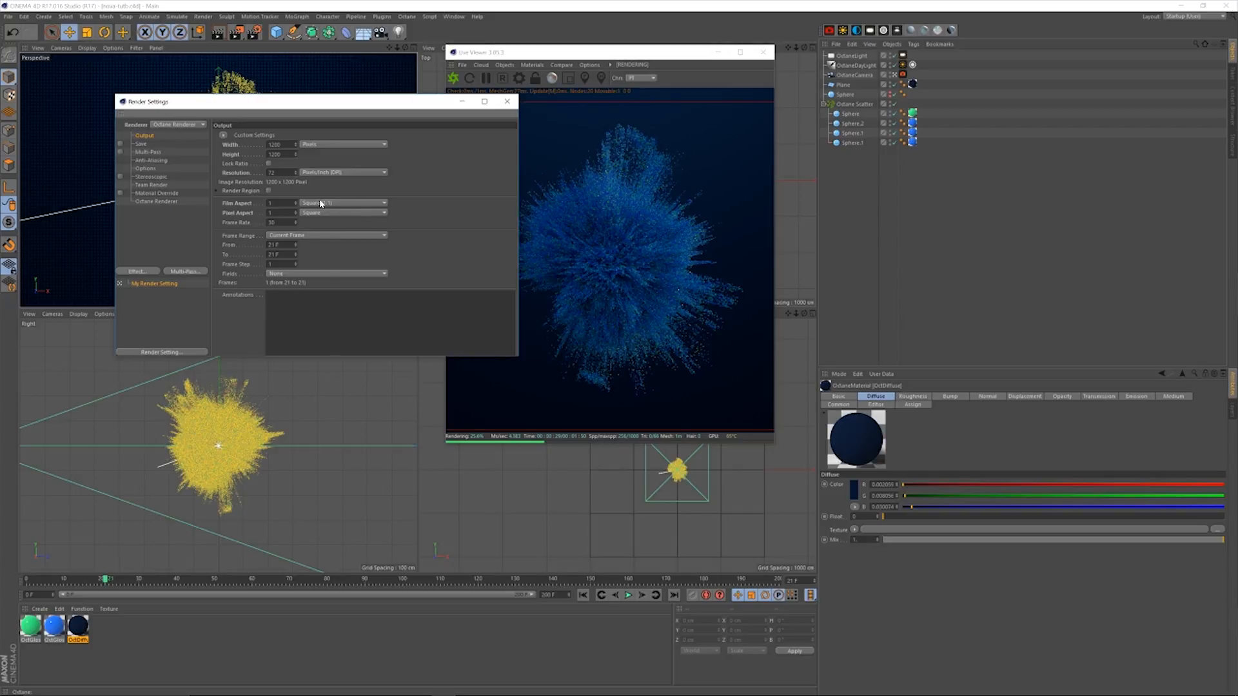
left_click(314, 235)
left_click(315, 266)
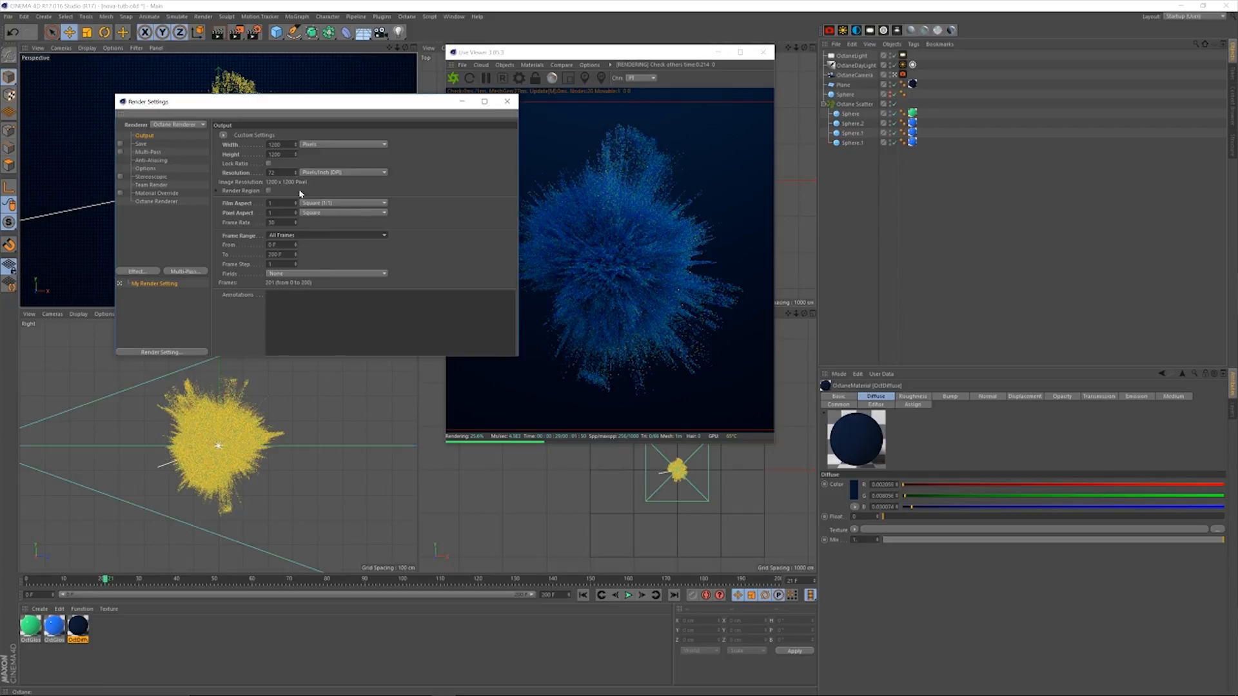
Enable saving of the rendered images and create and open a nova-tut folder inside the Render folder.
left_click(155, 144)
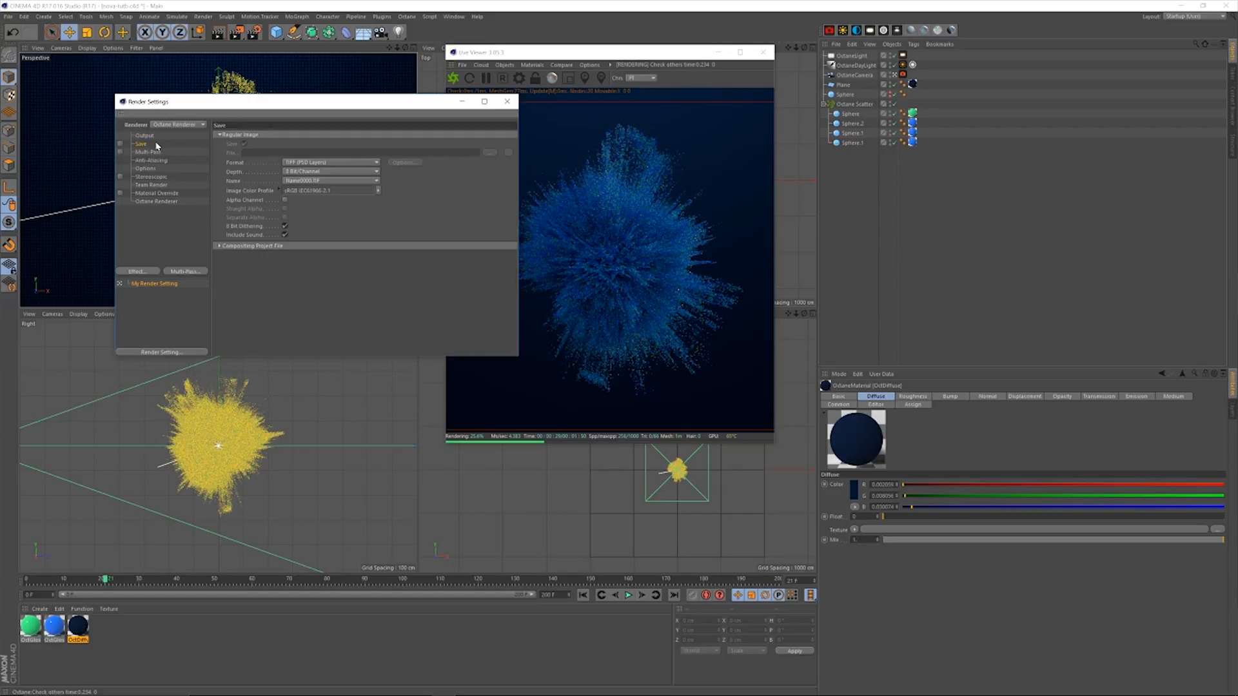
left_click(120, 144)
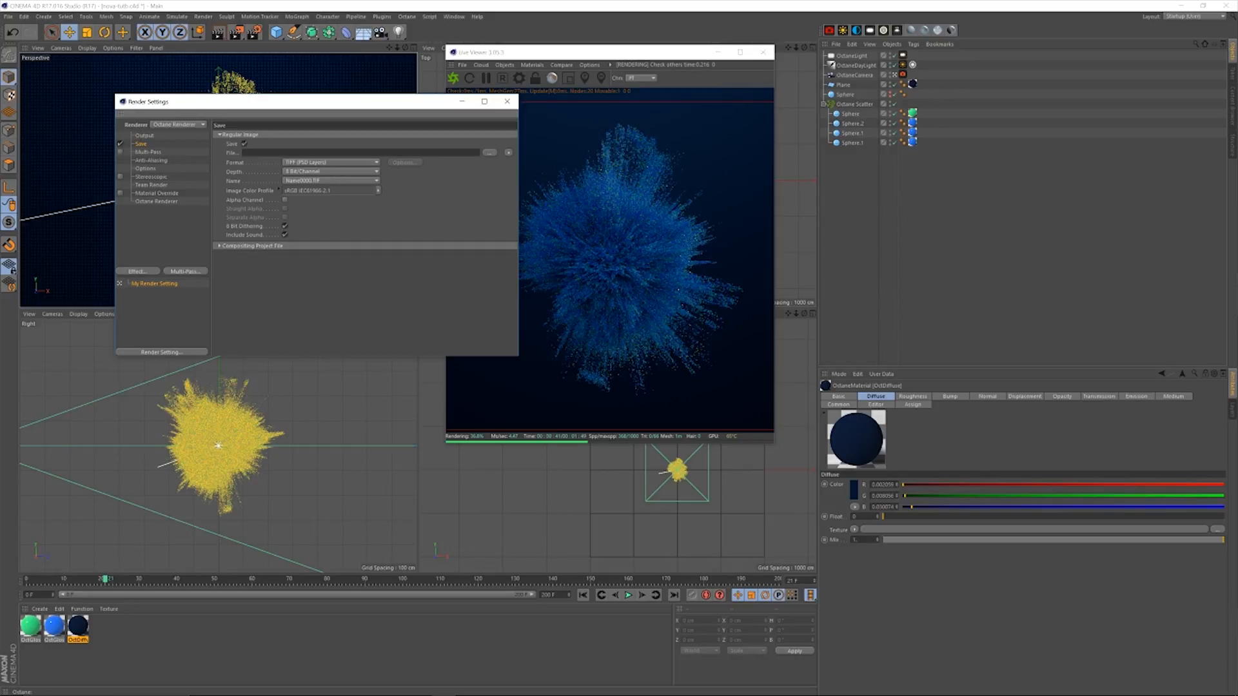
left_click(489, 153)
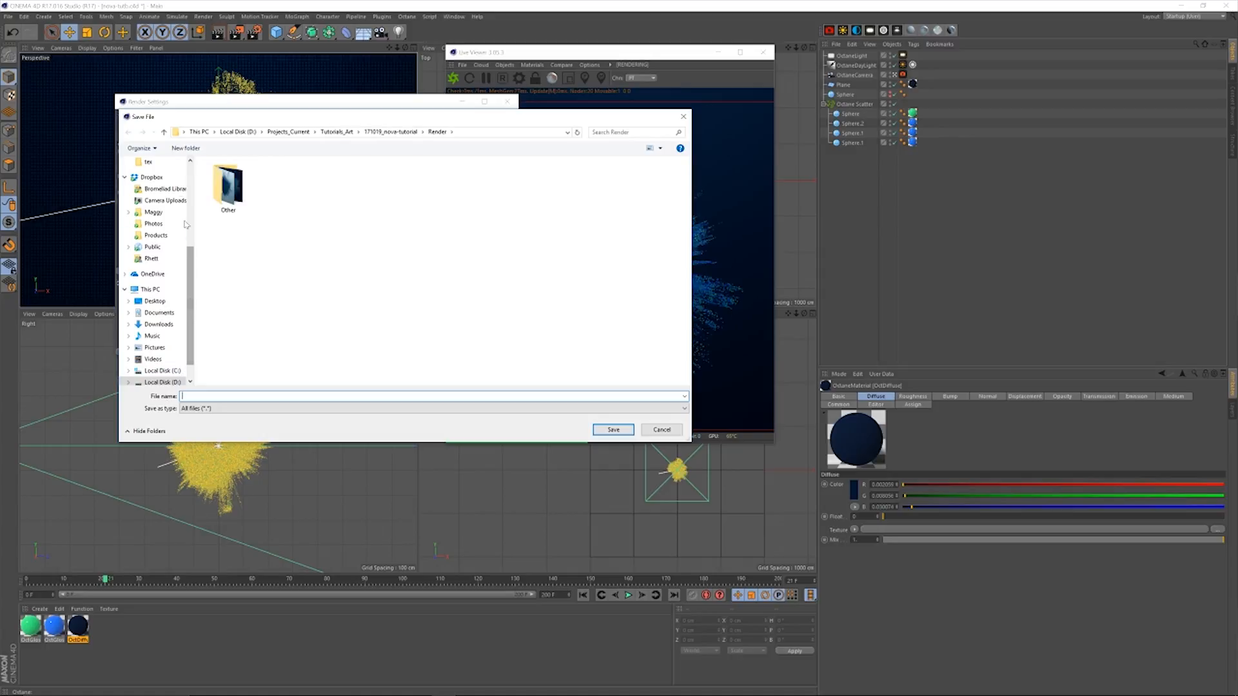
left_click(186, 148)
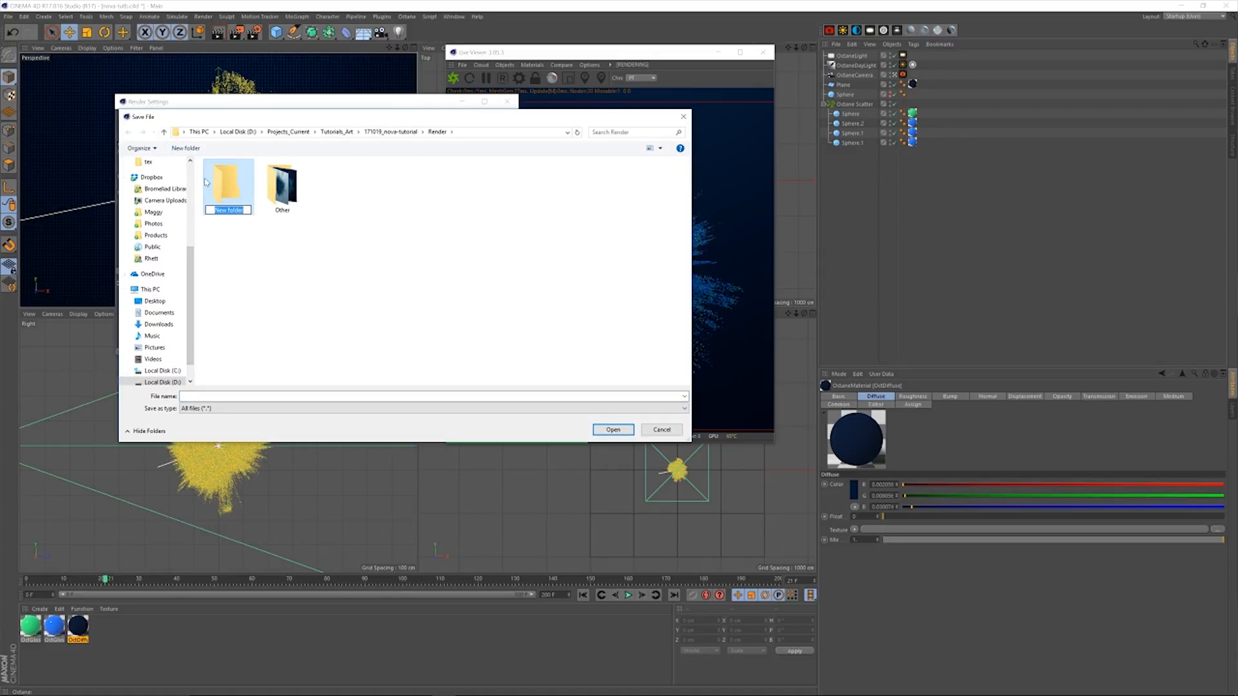
type("nova-tut")
key("Return")
double_click(234, 201)
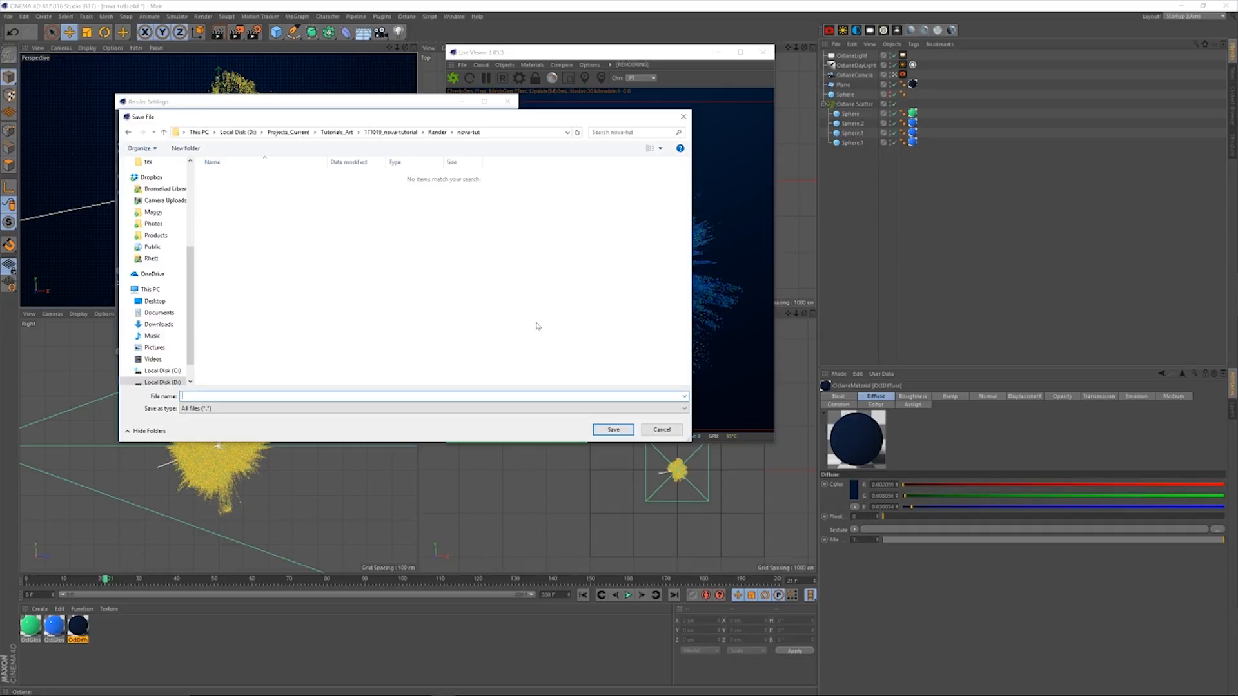
Name the render output file nova, set its format to JPEG and close the Render Settings.
left_click_drag(509, 122, 539, 147)
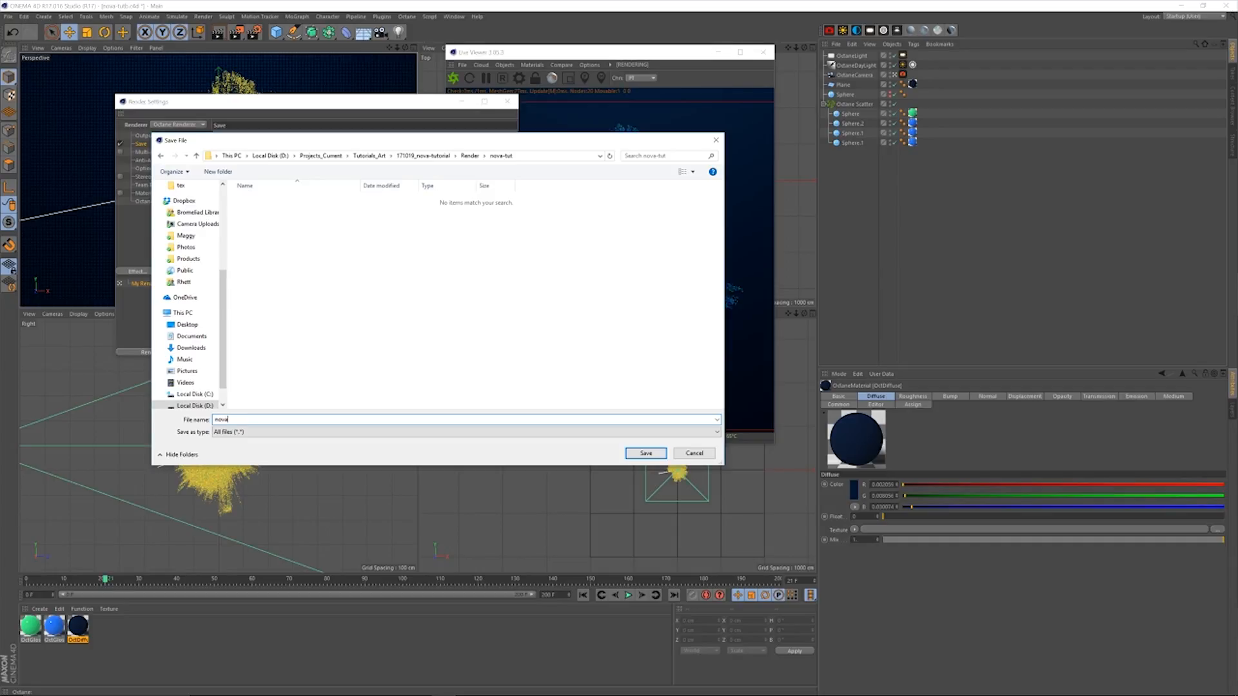
left_click(652, 453)
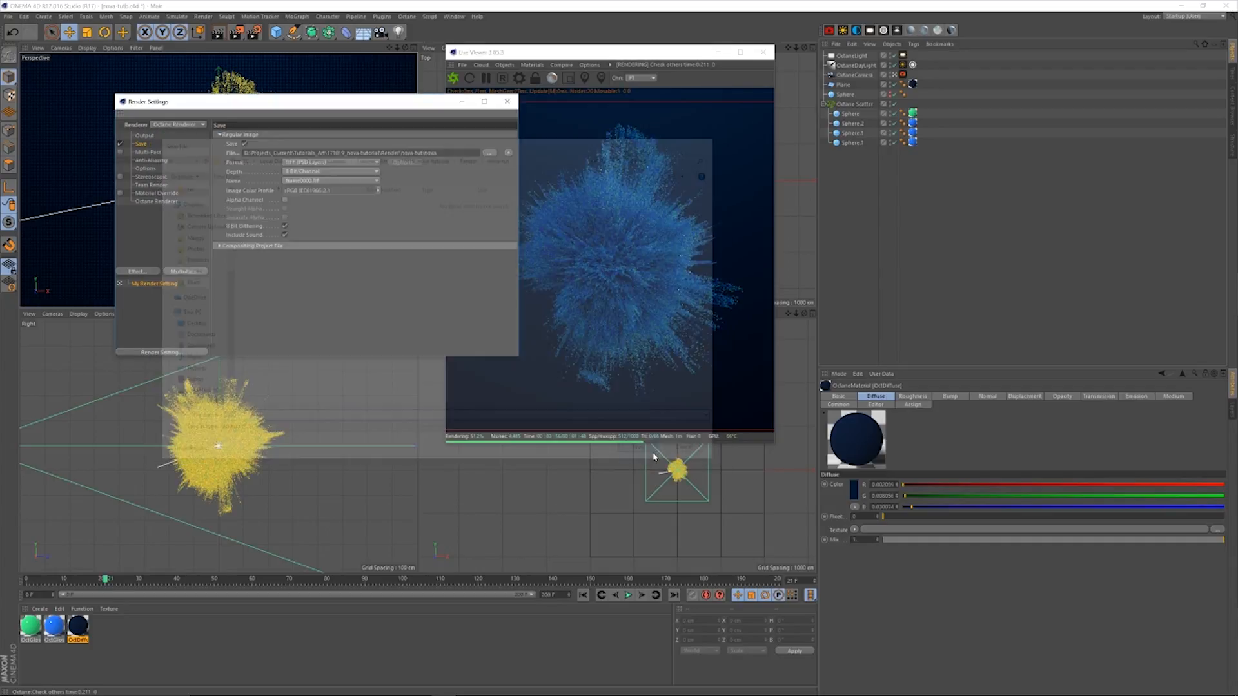
left_click(362, 163)
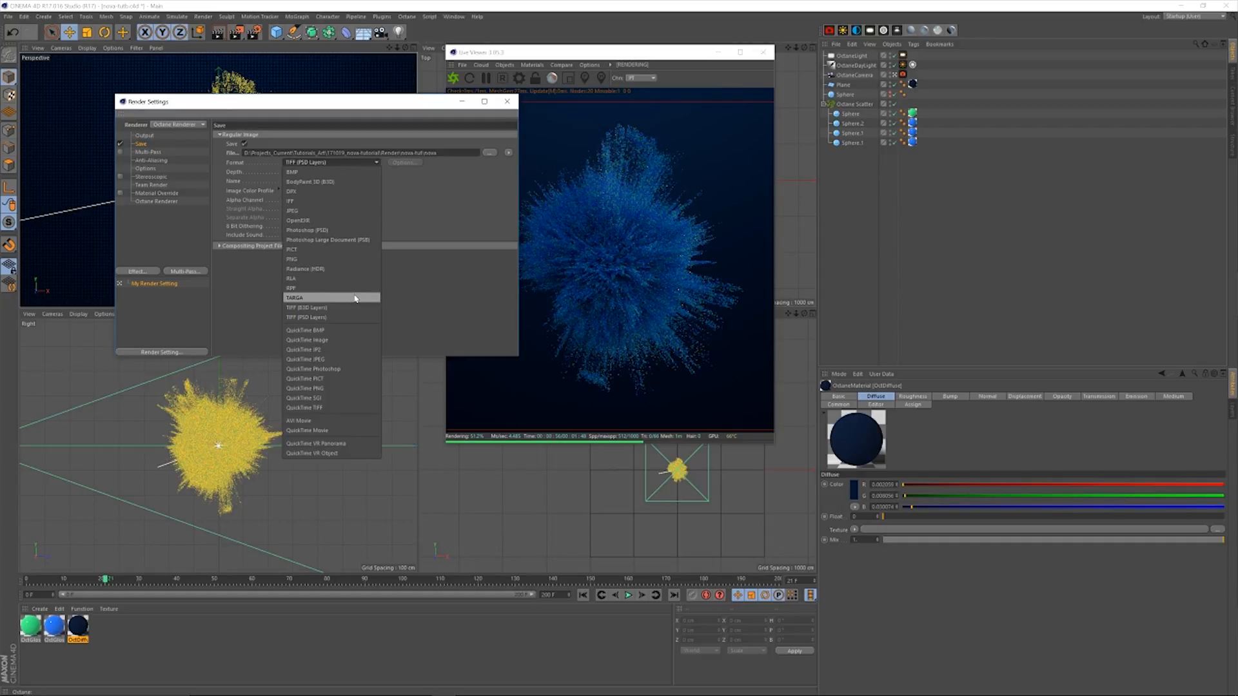
left_click(365, 213)
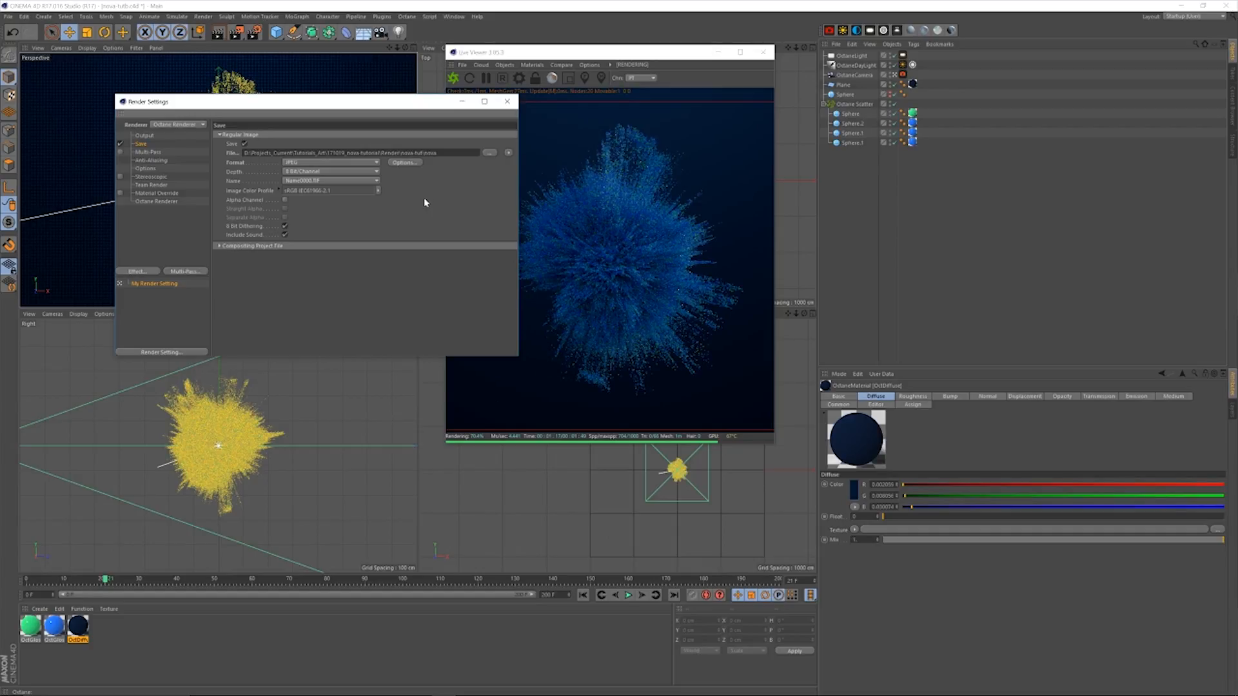
left_click(508, 101)
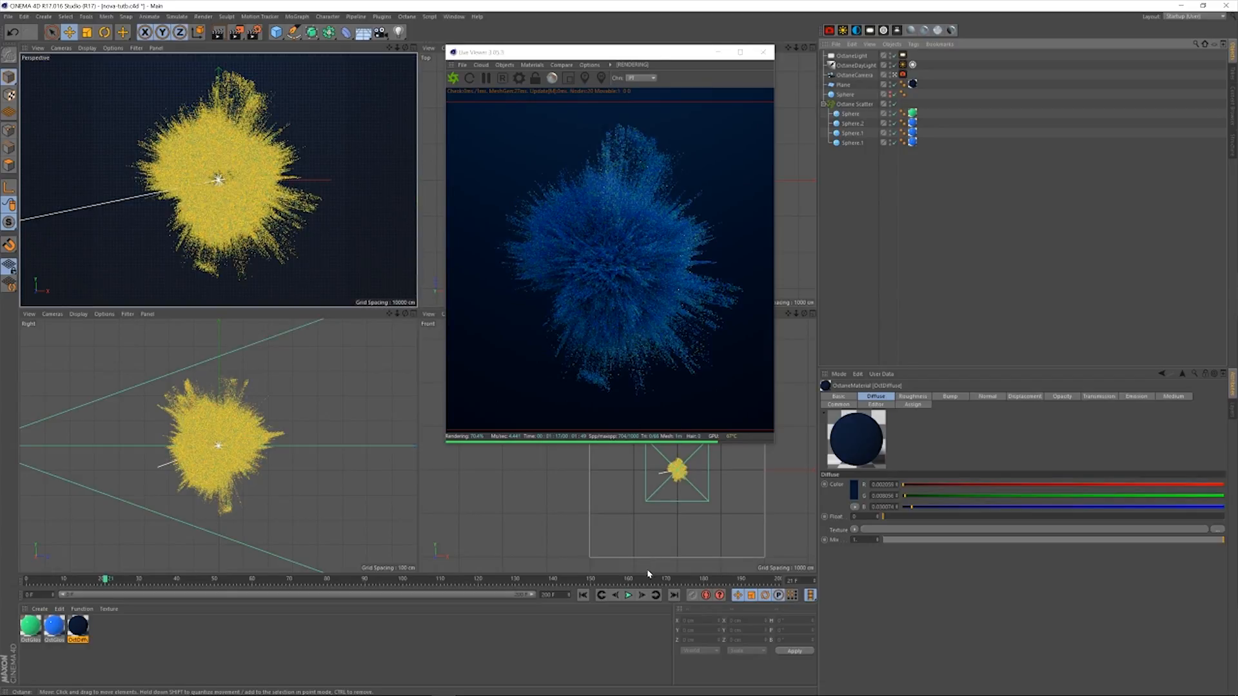
Rewind the animation to frame 0 and set Octane's diffuse depth and specular depth to 8.
left_click(587, 595)
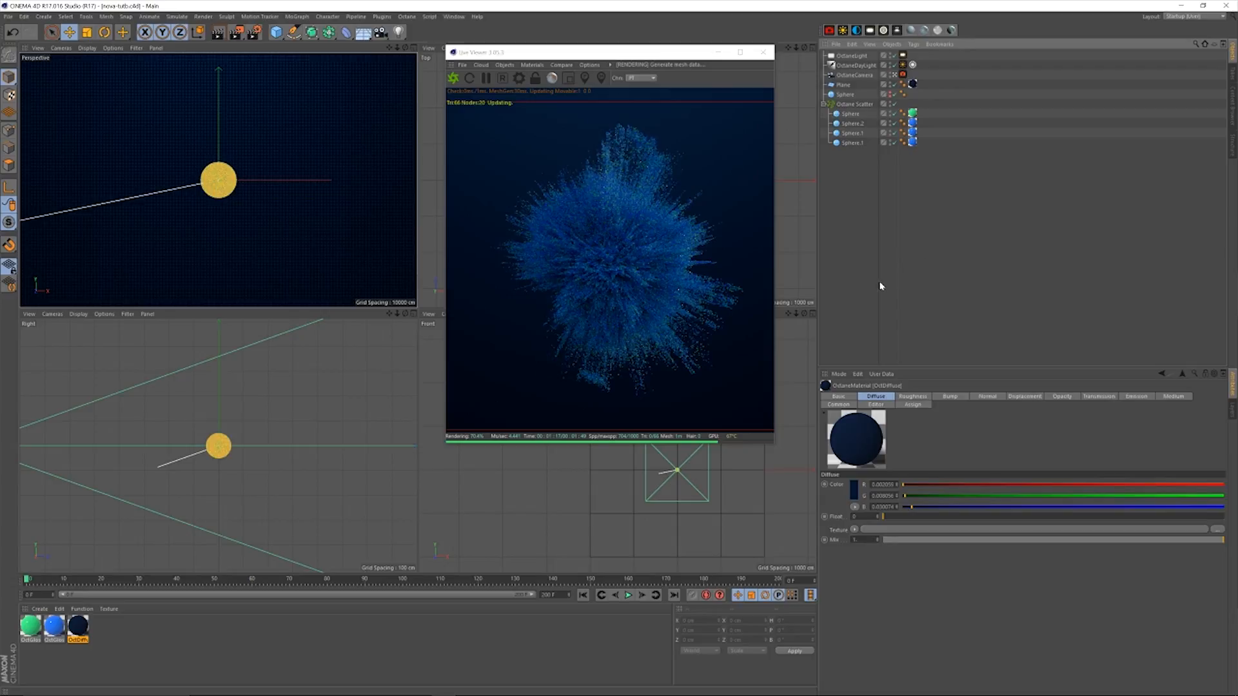
left_click(519, 78)
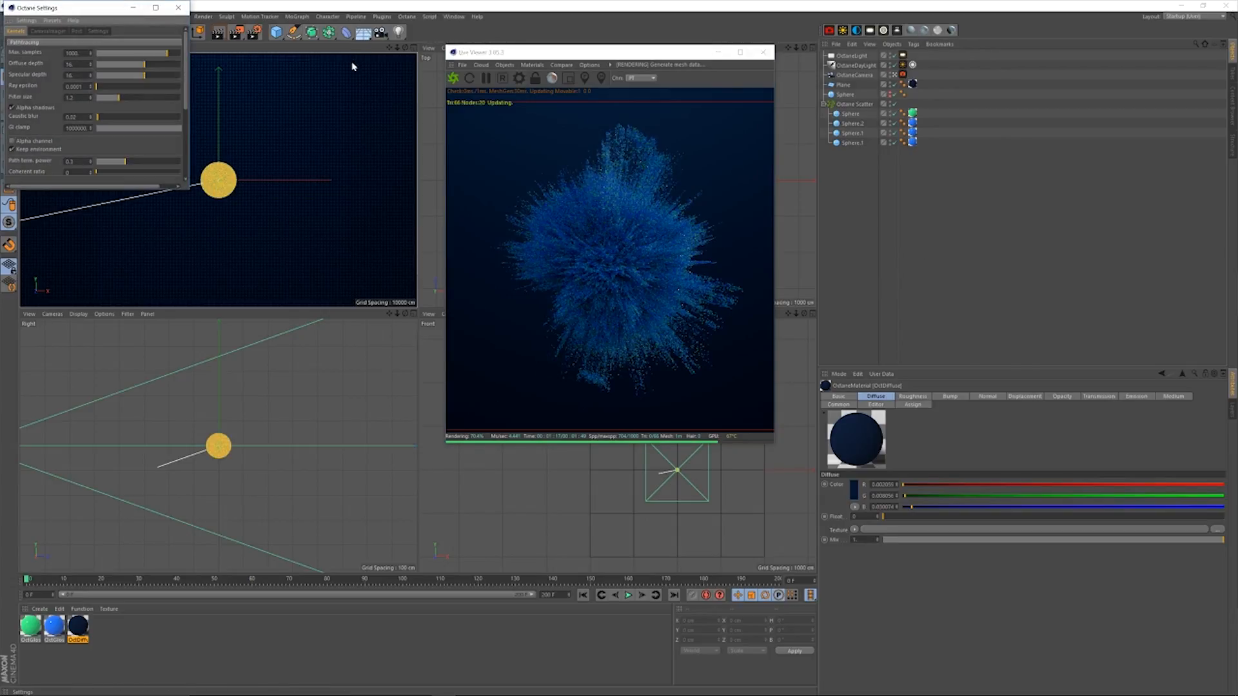
left_click_drag(110, 11, 306, 85)
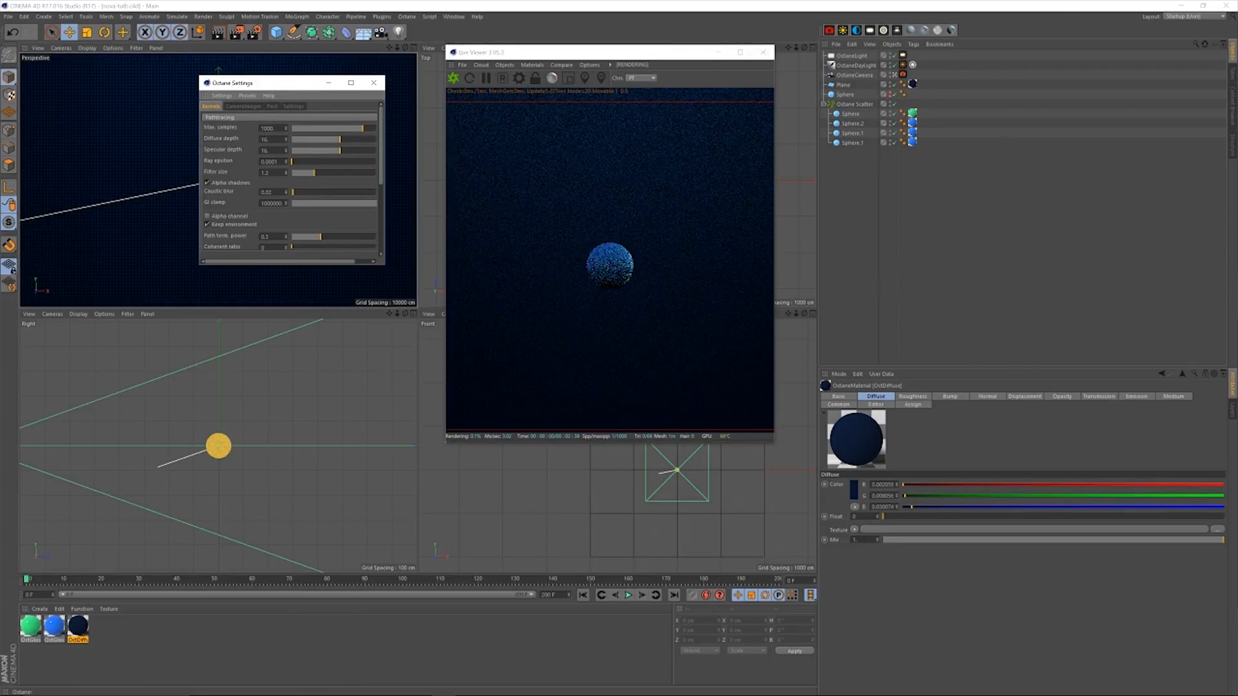
double_click(264, 139)
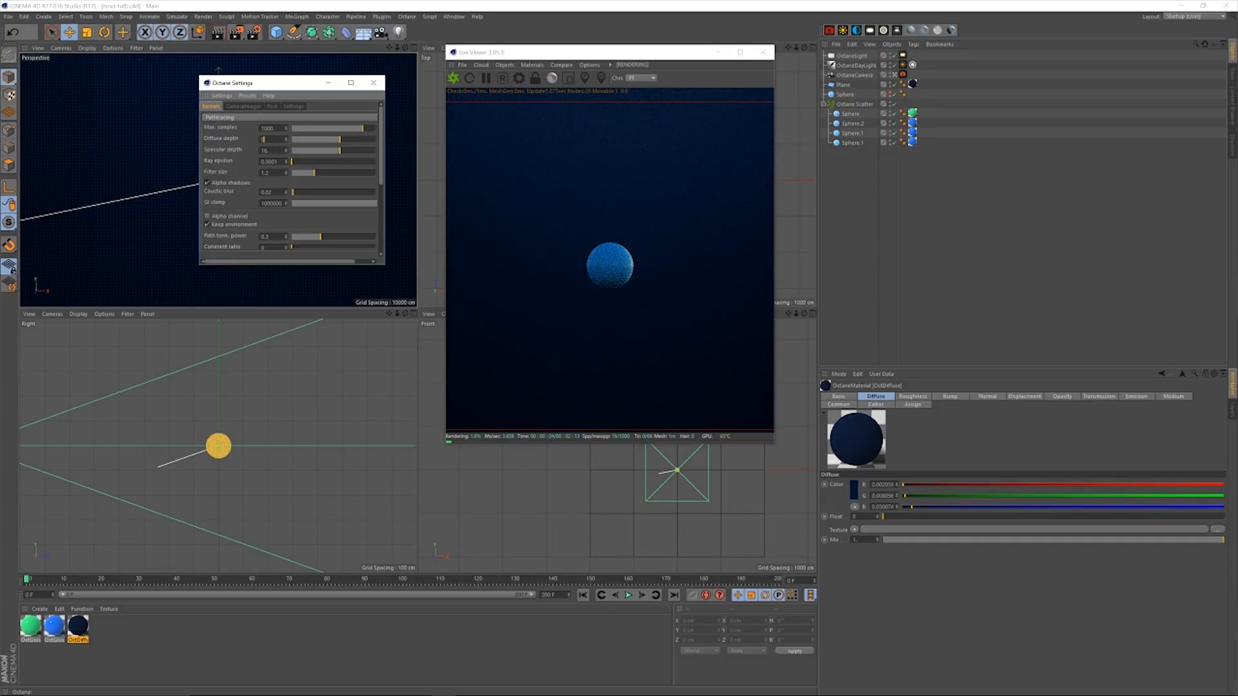
type("8")
key("Tab")
type("8")
key("Return")
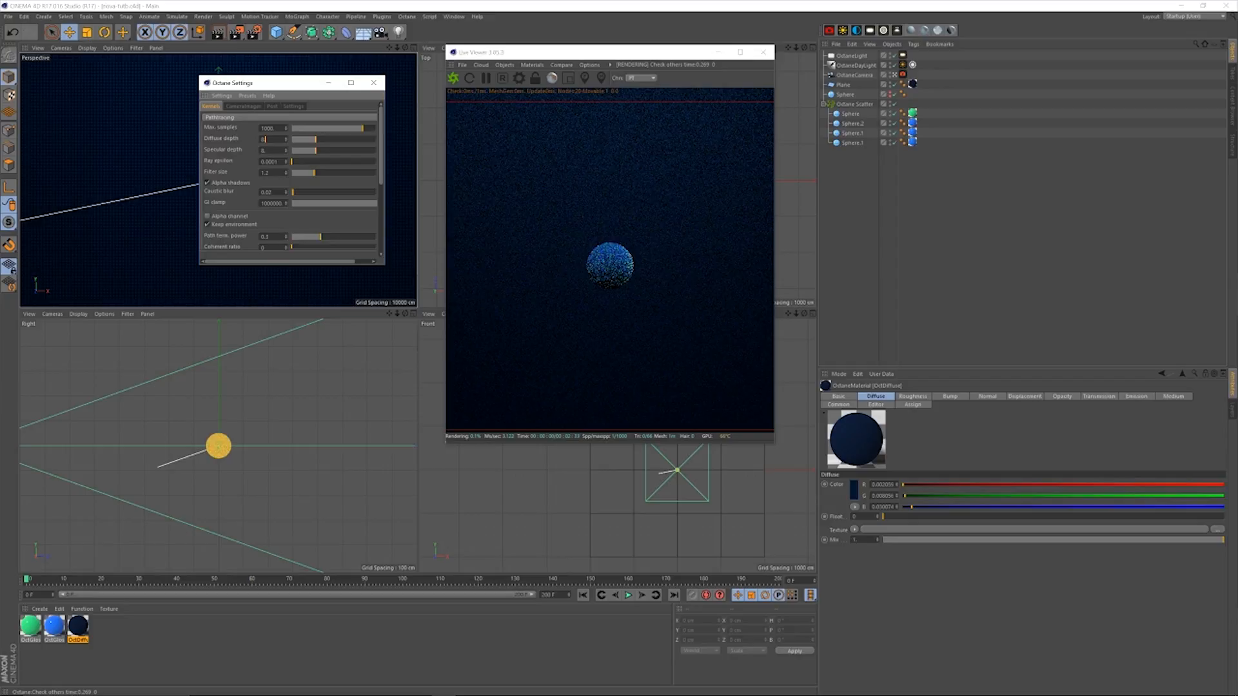
Set the pathtracing kernel's GI clamp to 4 and its max samples to 512.
double_click(270, 203)
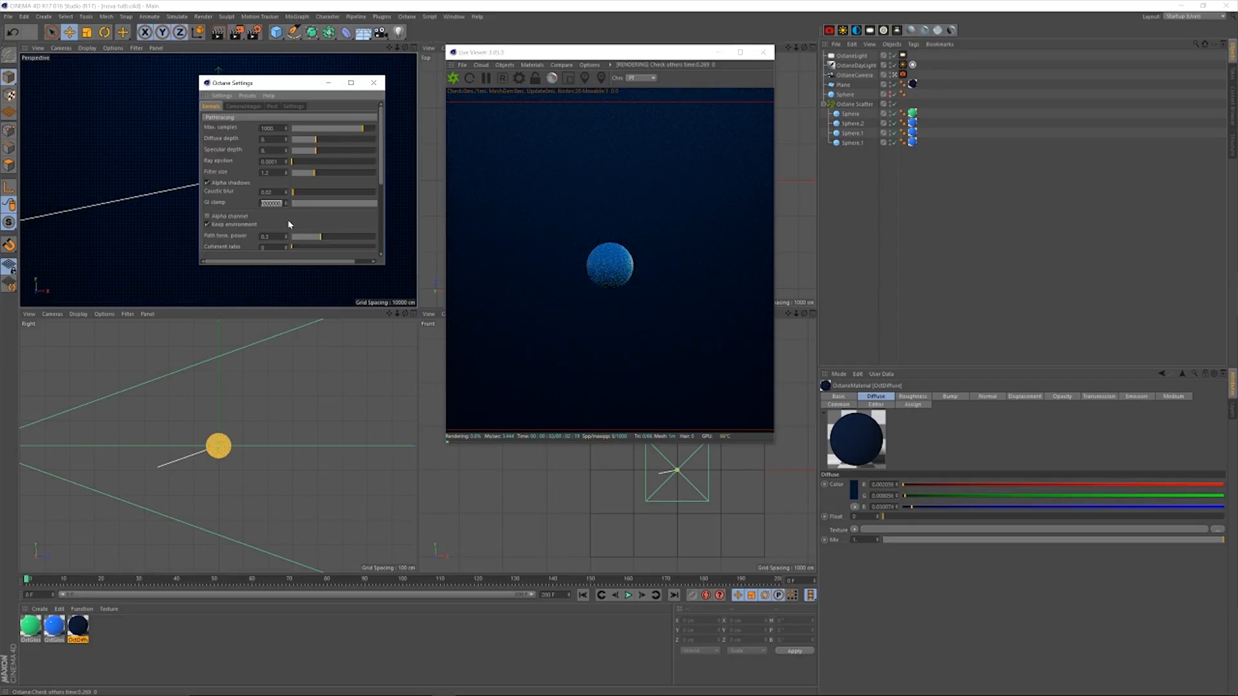
type("4")
key("Return")
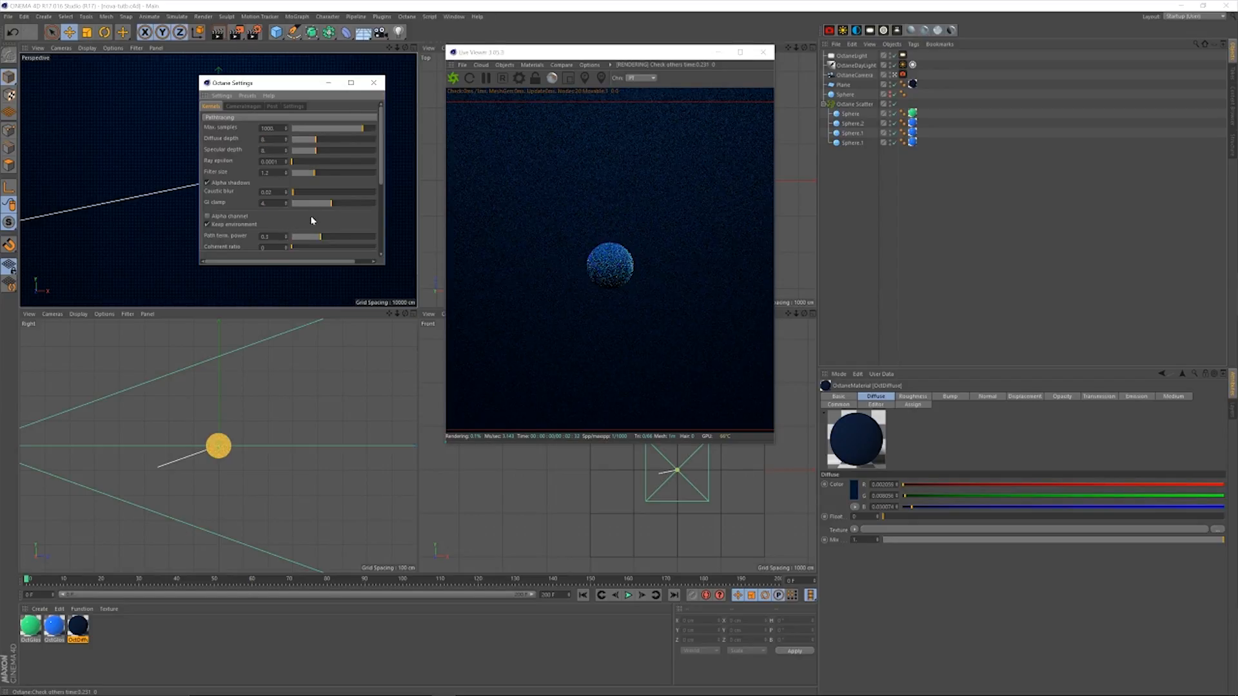
double_click(268, 128)
type("512")
key("Return")
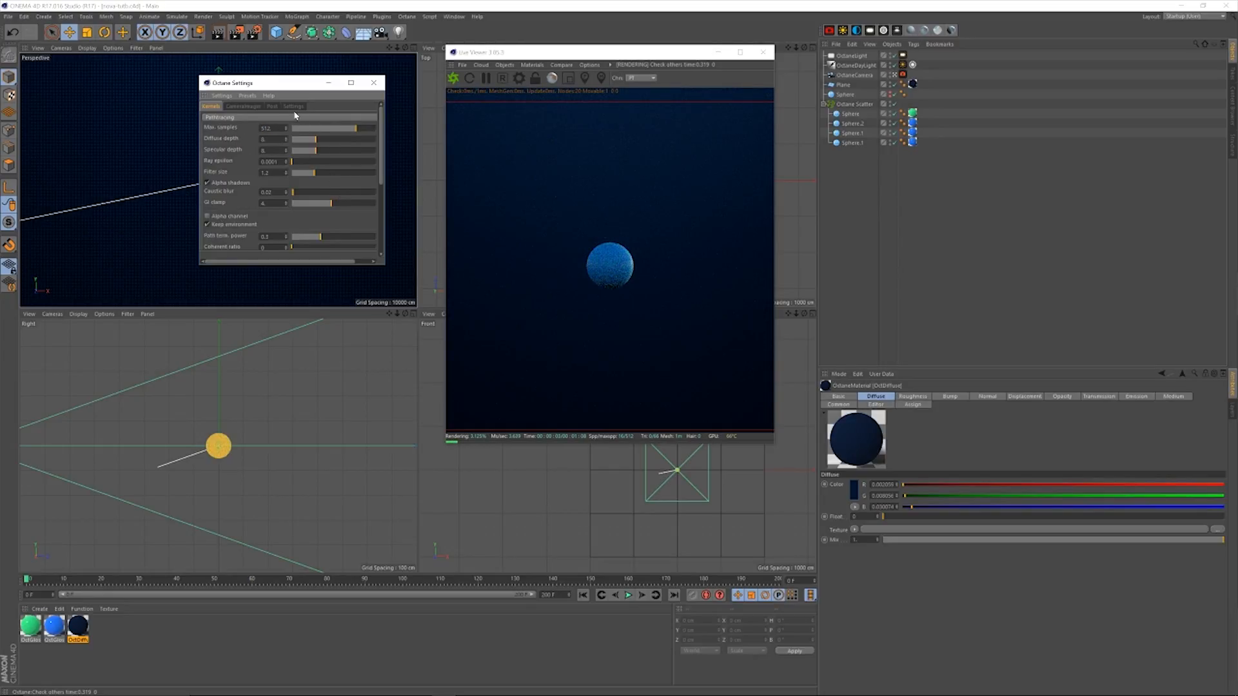
Set Octane's render priority to High and close the Octane Settings.
left_click(293, 106)
left_click(287, 136)
left_click(300, 166)
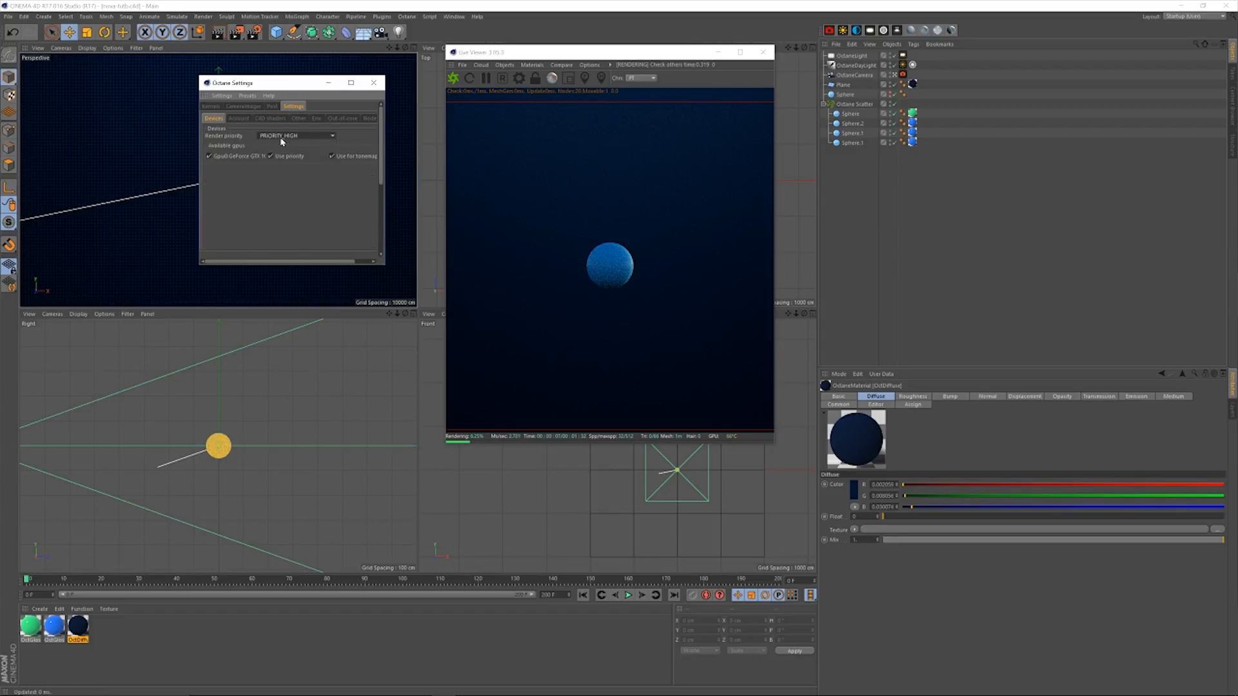
left_click(211, 106)
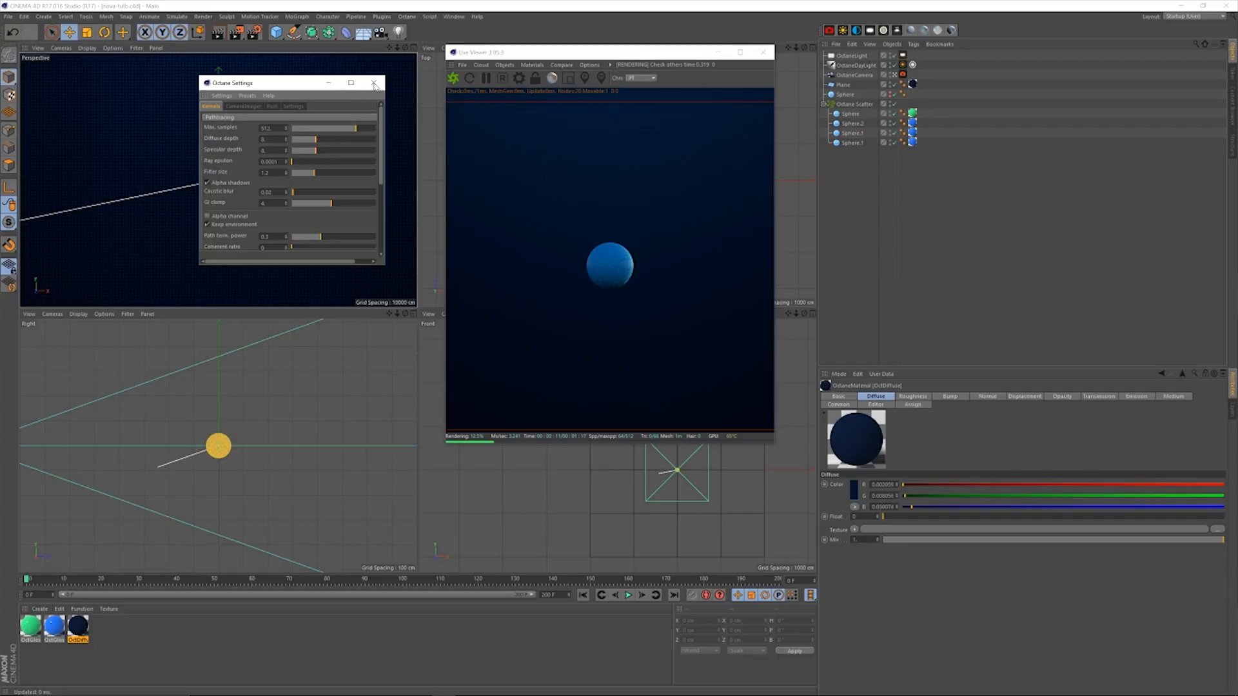
left_click(374, 84)
Render the full animation to the Picture Viewer.
left_click_drag(541, 57, 538, 56)
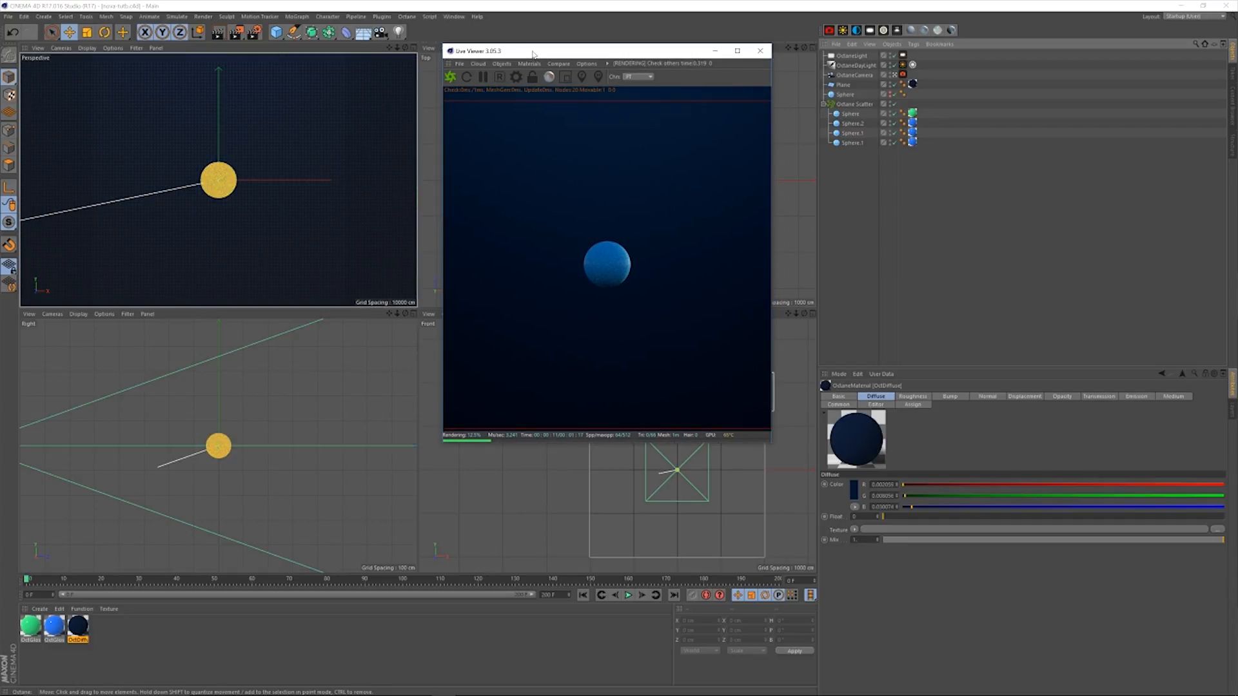
left_click(953, 182)
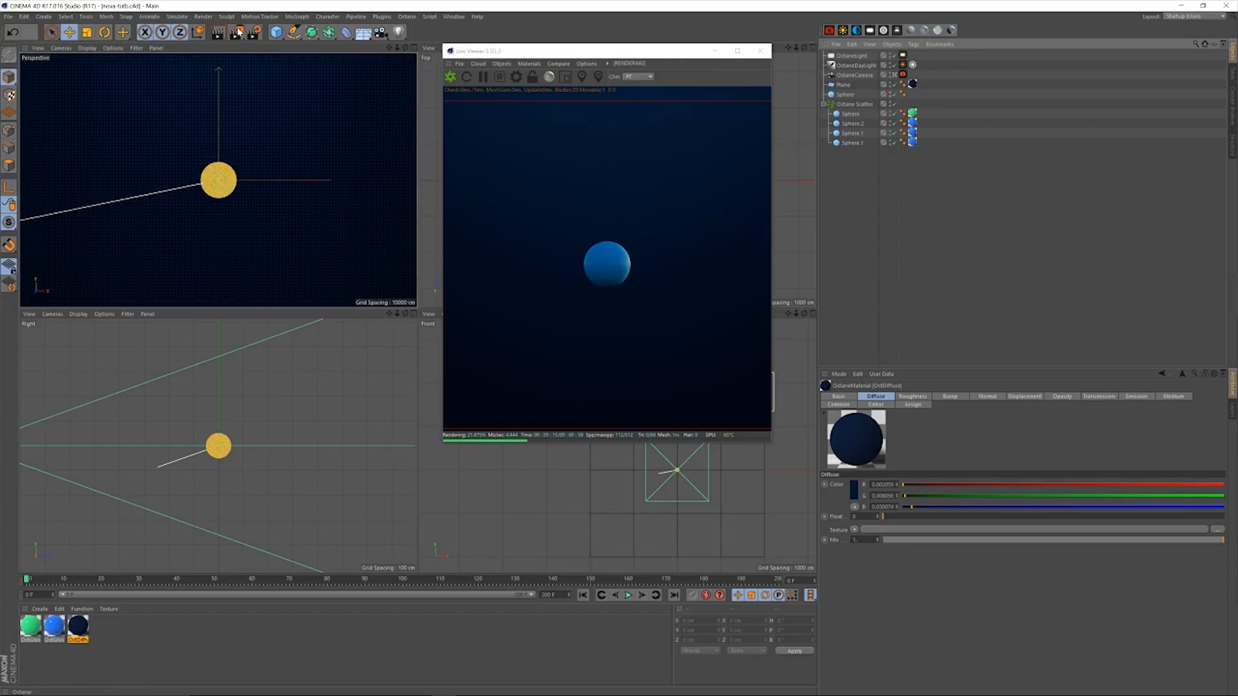
left_click(238, 32)
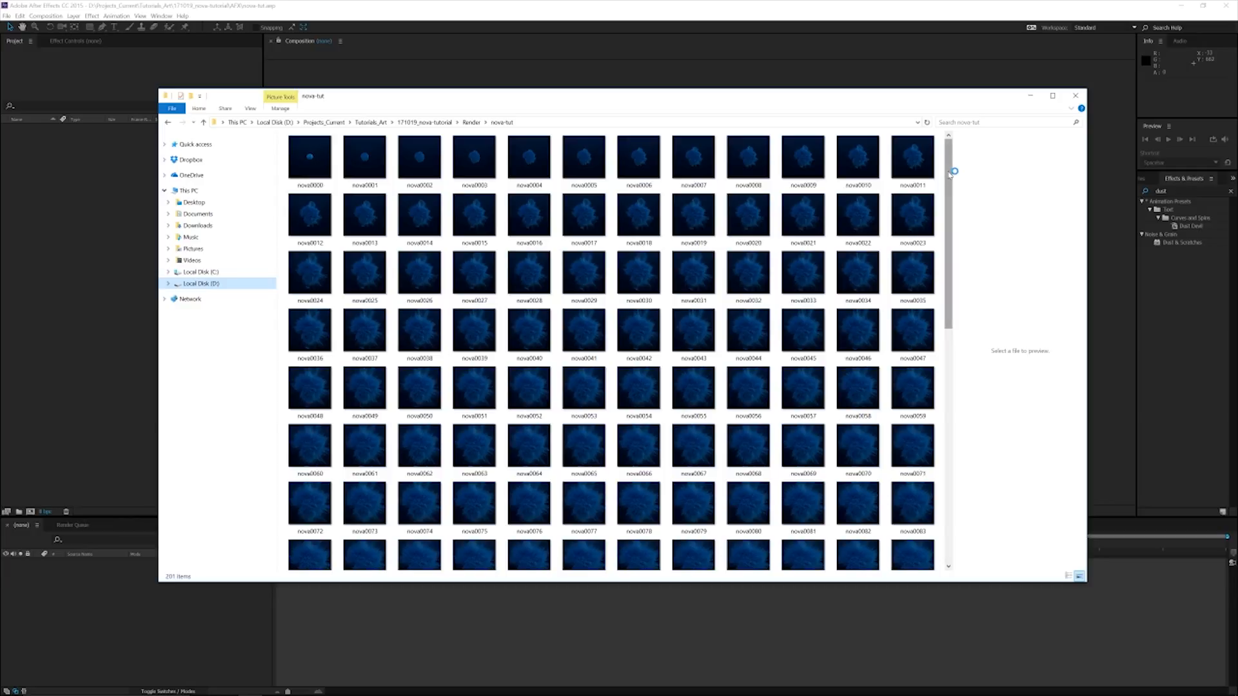
Import the nova-tut render folder into the After Effects project as a JPEG sequence.
left_click_drag(949, 175, 930, 138)
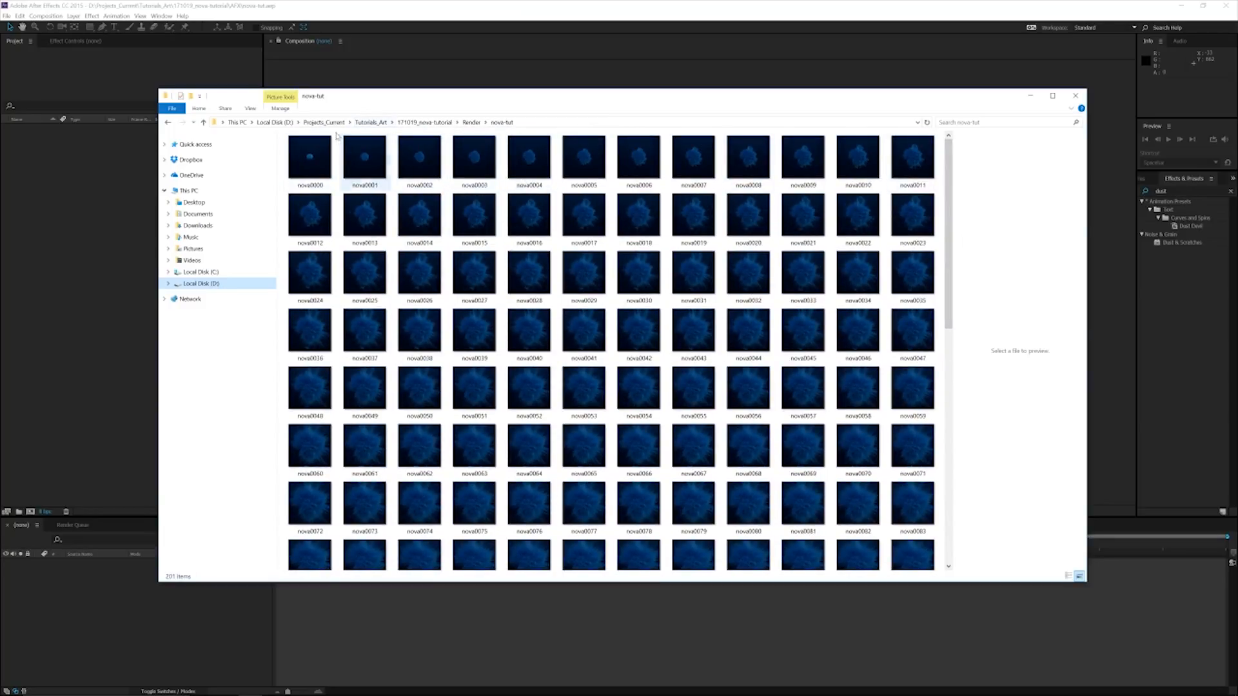
left_click(202, 123)
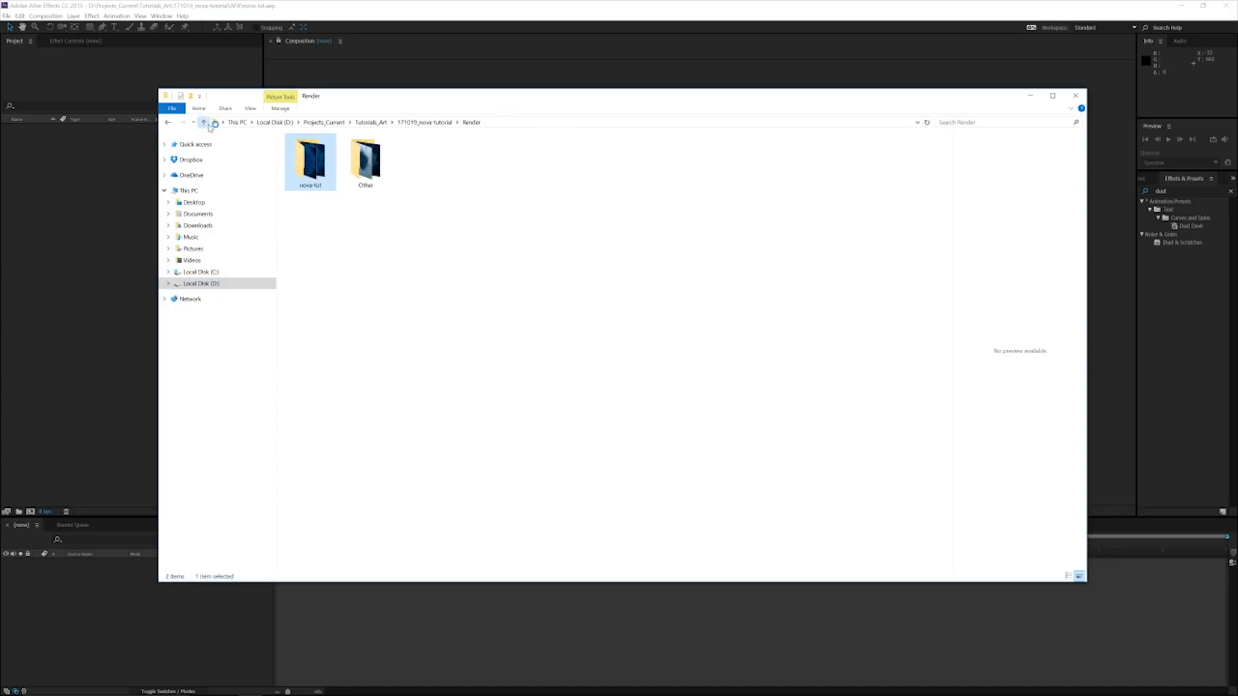
left_click_drag(315, 175, 107, 229)
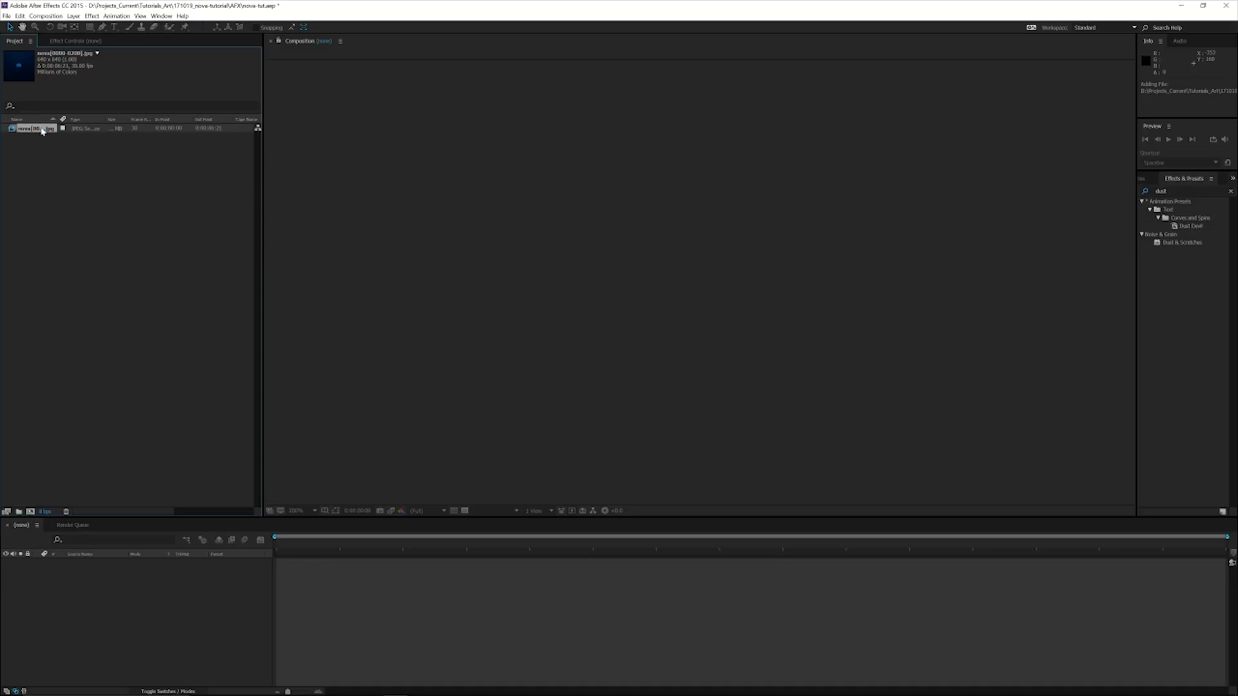
Interpret the imported nova sequence's footage at 25 frames per second.
right_click(41, 130)
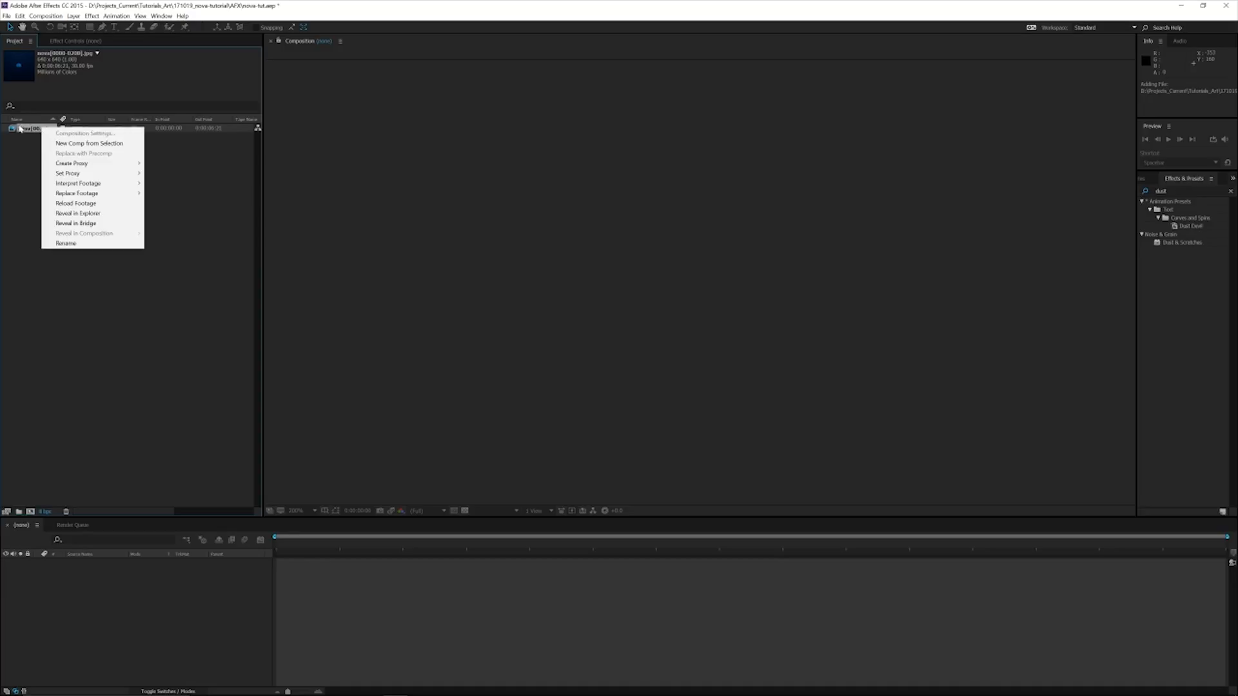
left_click(29, 149)
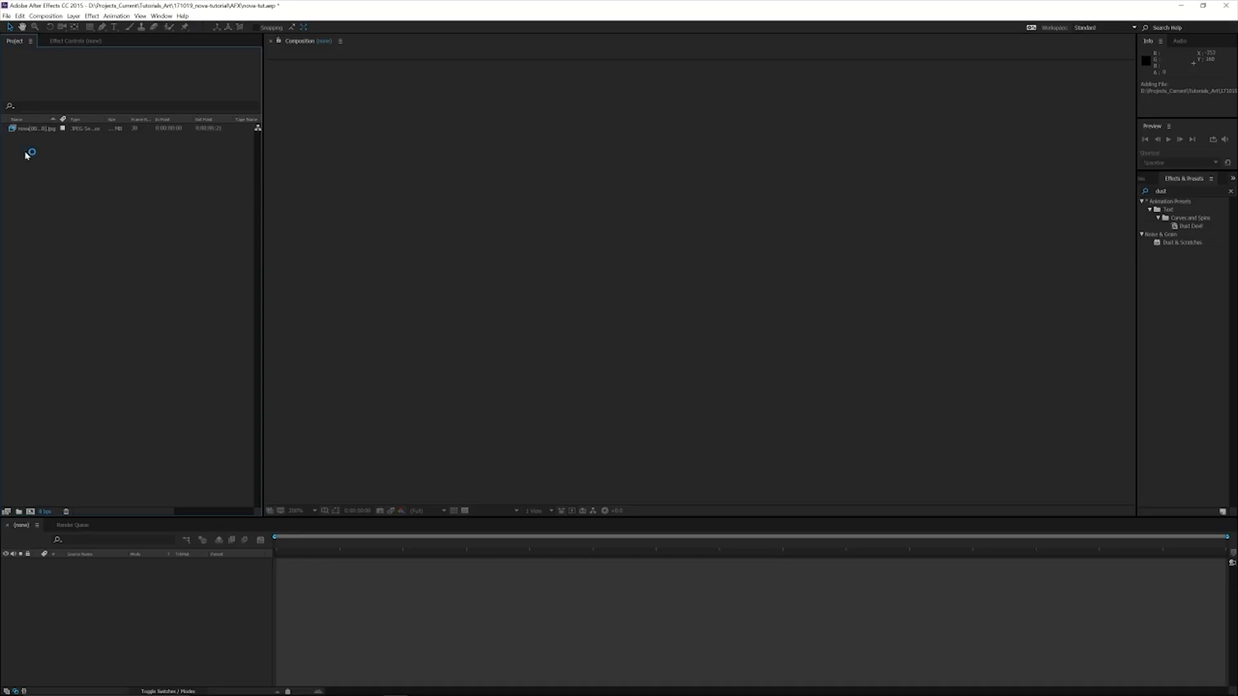
right_click(37, 132)
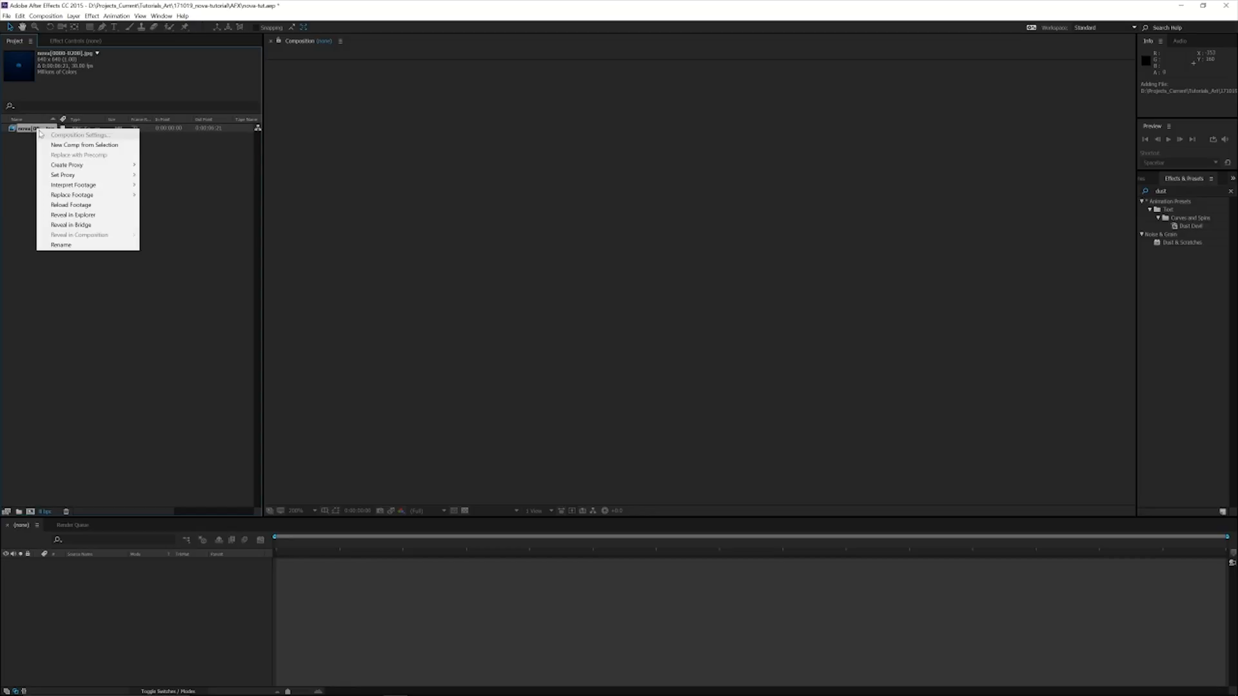
mouse_move(87, 186)
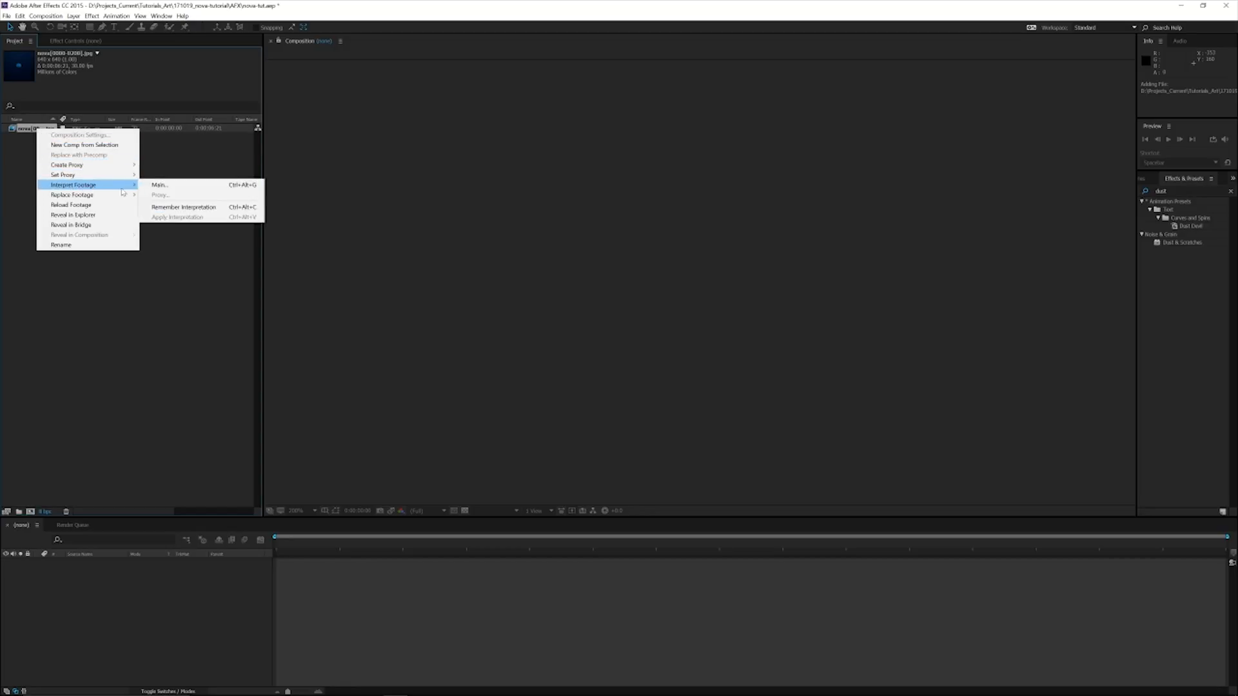
left_click(158, 185)
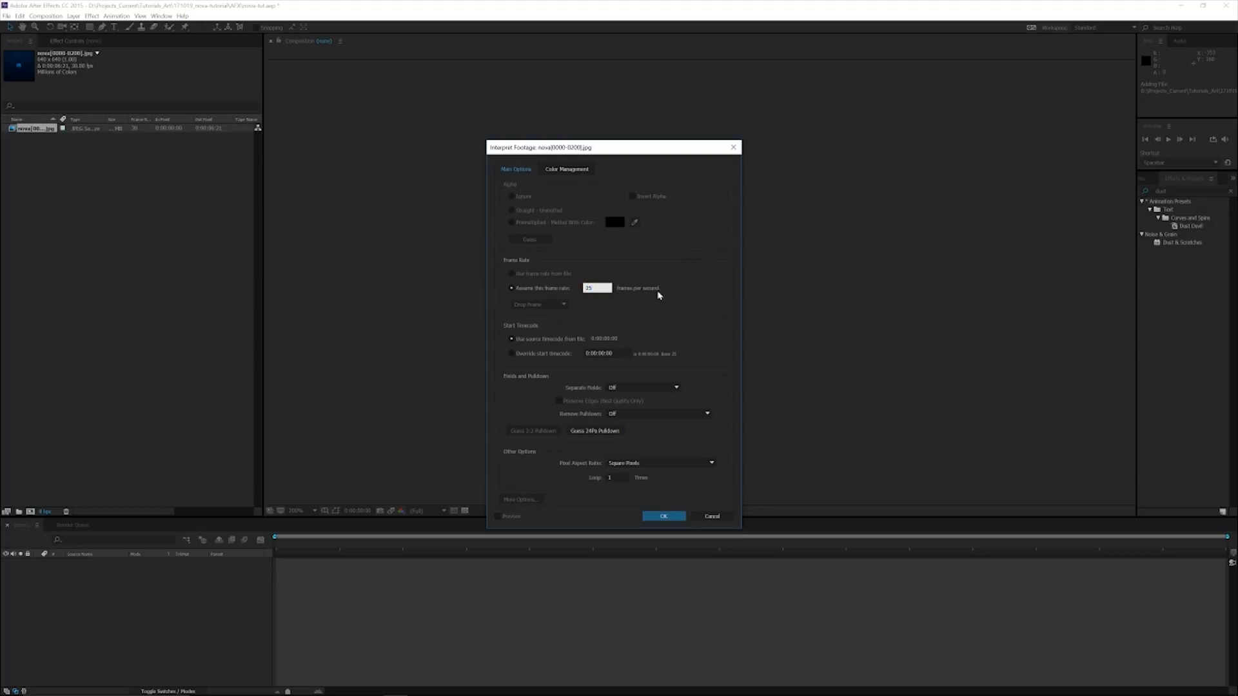
left_click(668, 515)
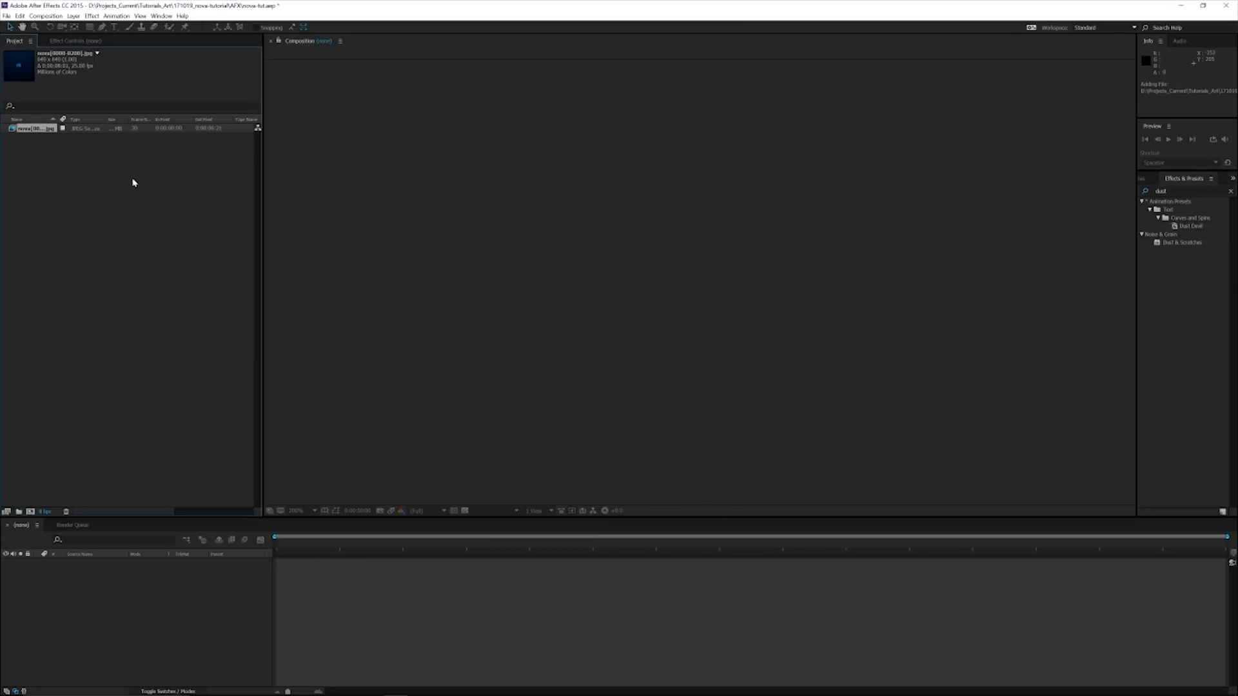
Create a new composition from the nova sequence and view it at 200%.
left_click_drag(39, 128, 33, 513)
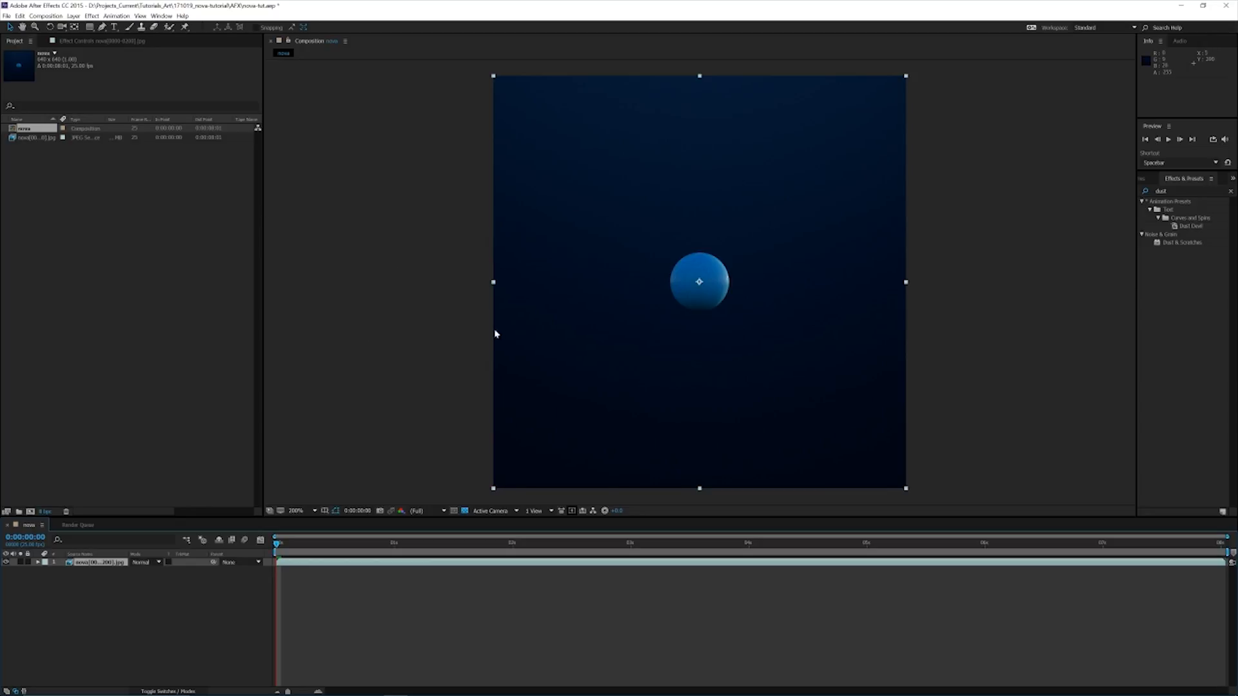
key("slash")
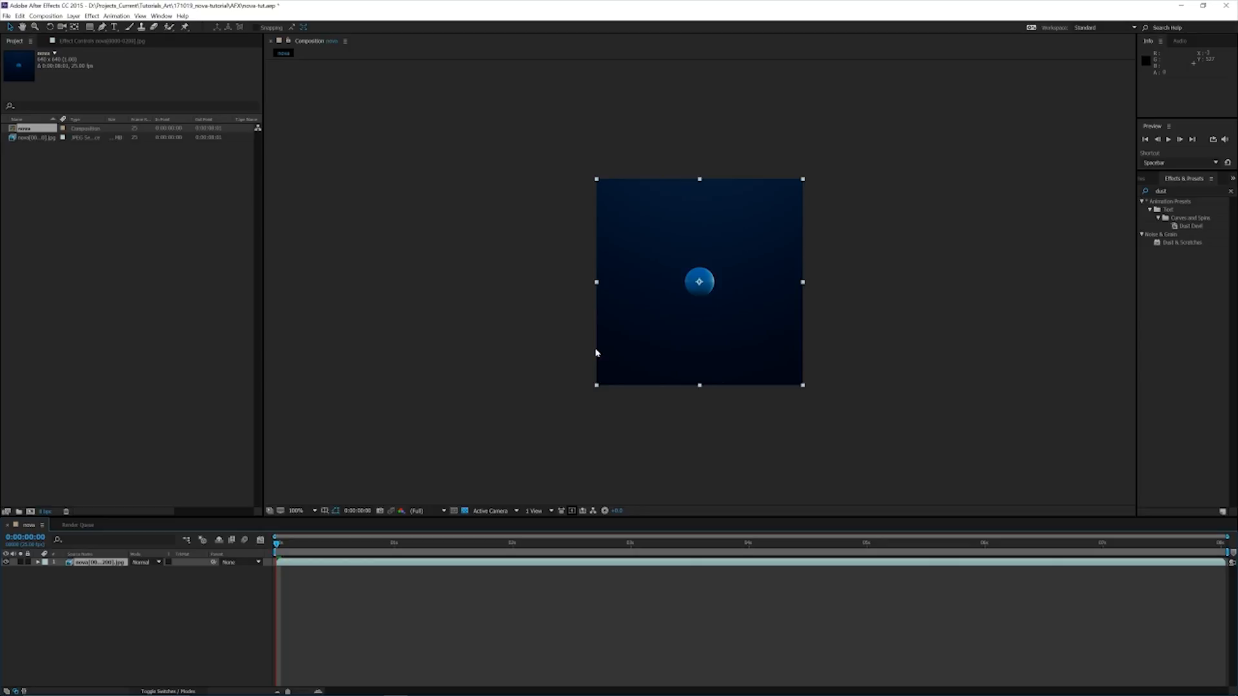
key("period")
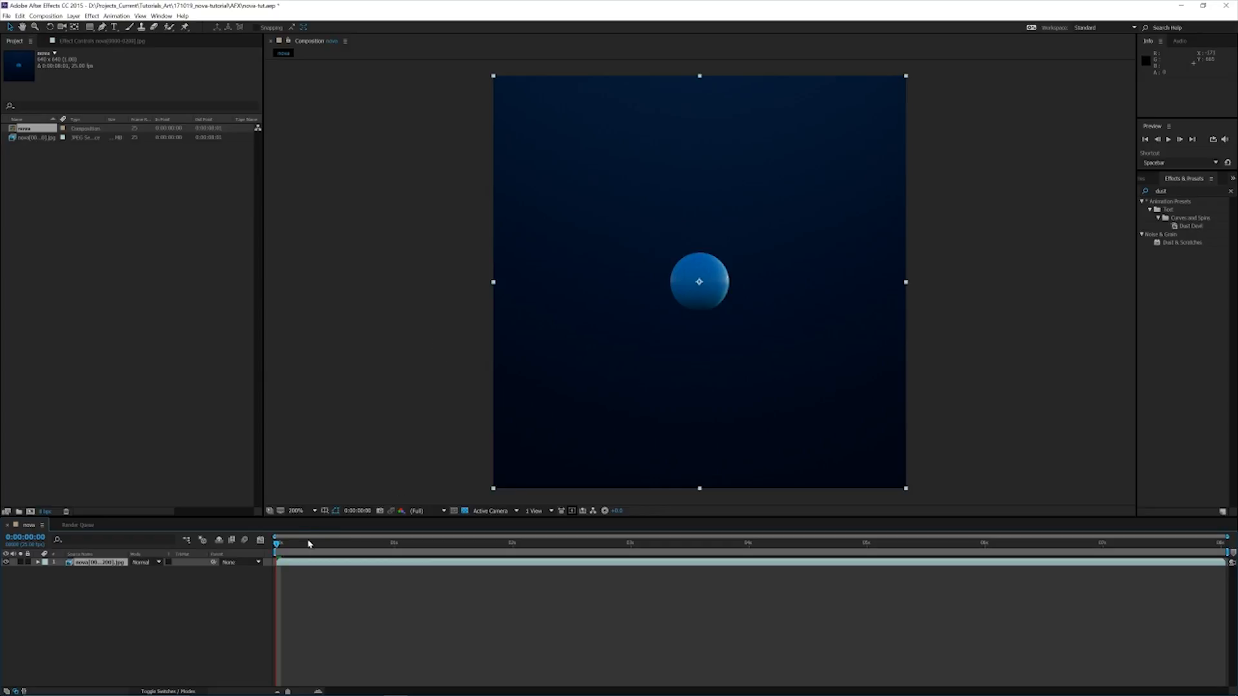
Go to about 0:00:01:21 in the composition and apply the Pixel Motion Blur effect to the nova layer.
left_click_drag(284, 548, 460, 549)
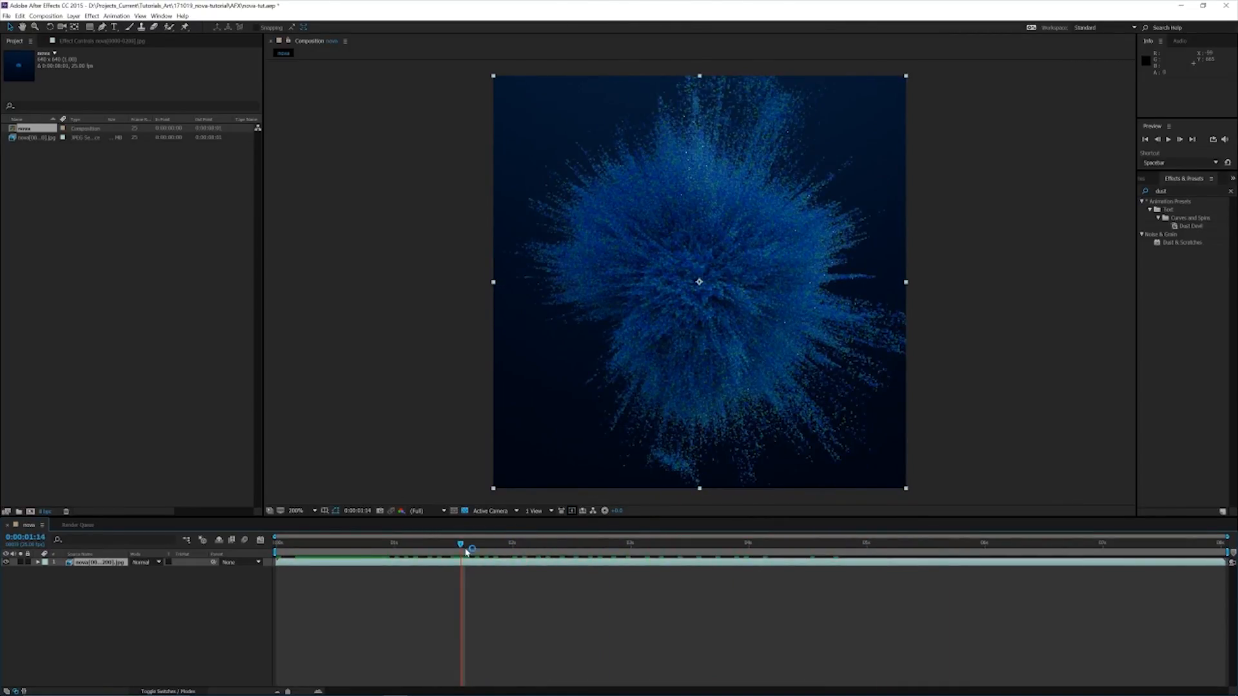
key("Page_Up")
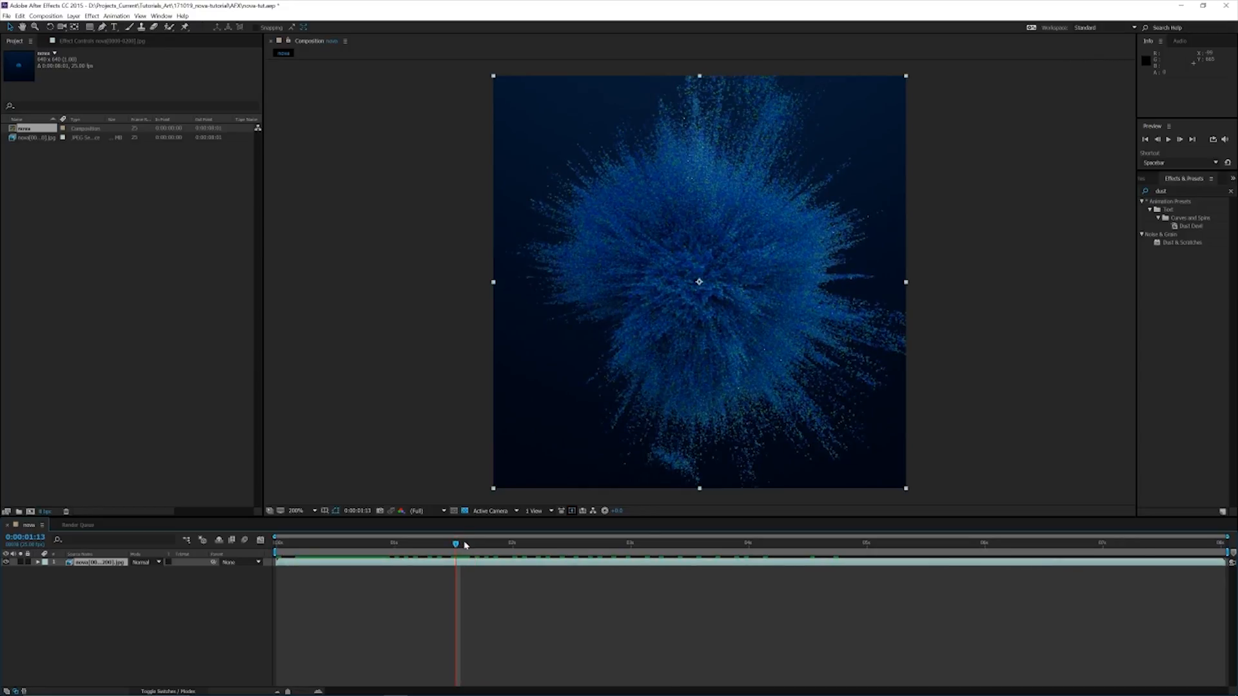
left_click_drag(459, 546, 496, 545)
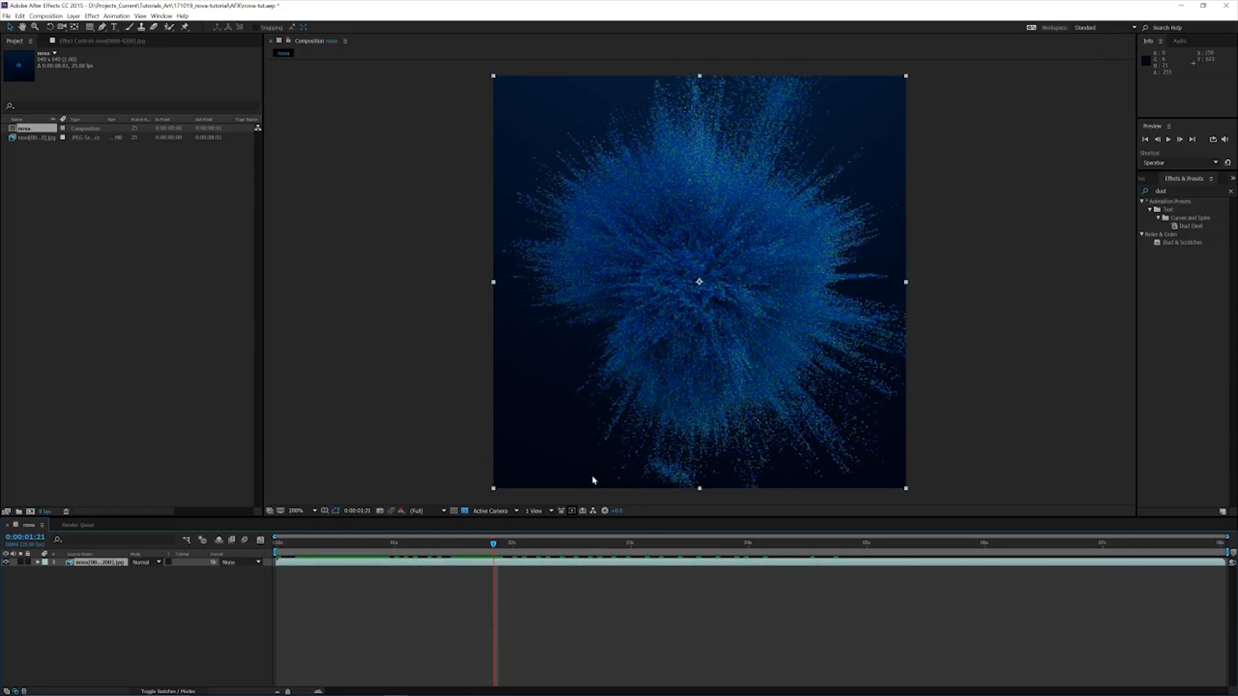
left_click(1172, 190)
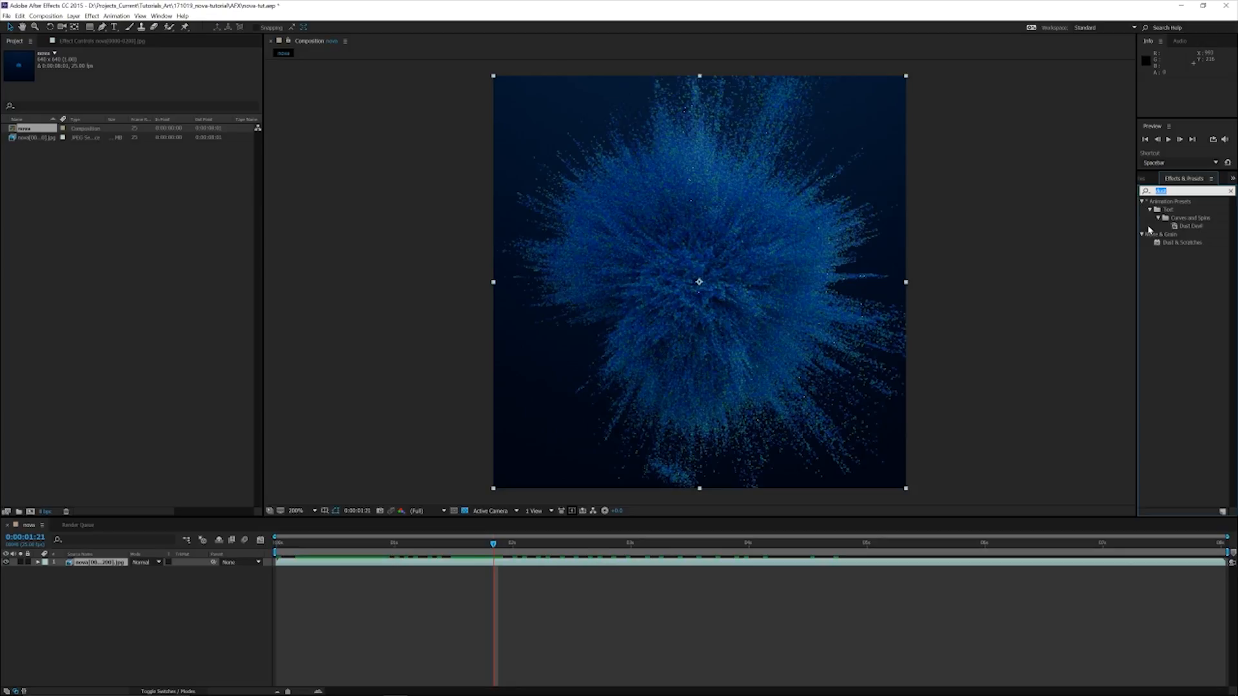
type("pix")
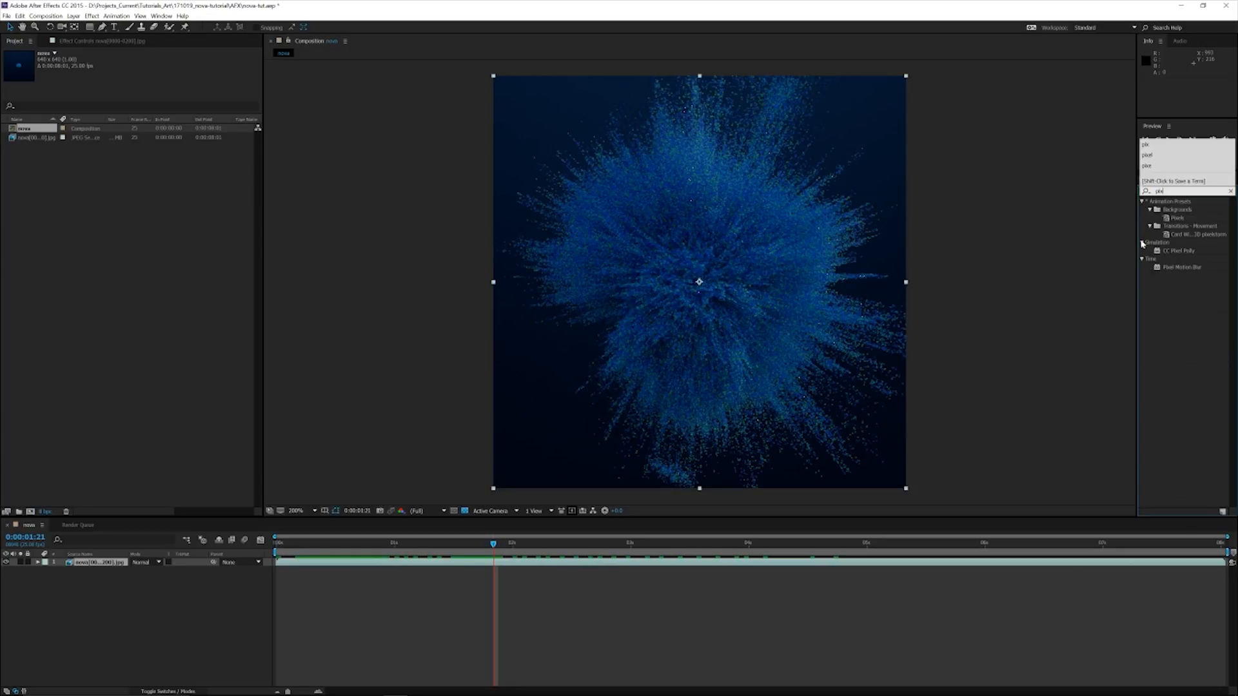
left_click_drag(1182, 272, 795, 312)
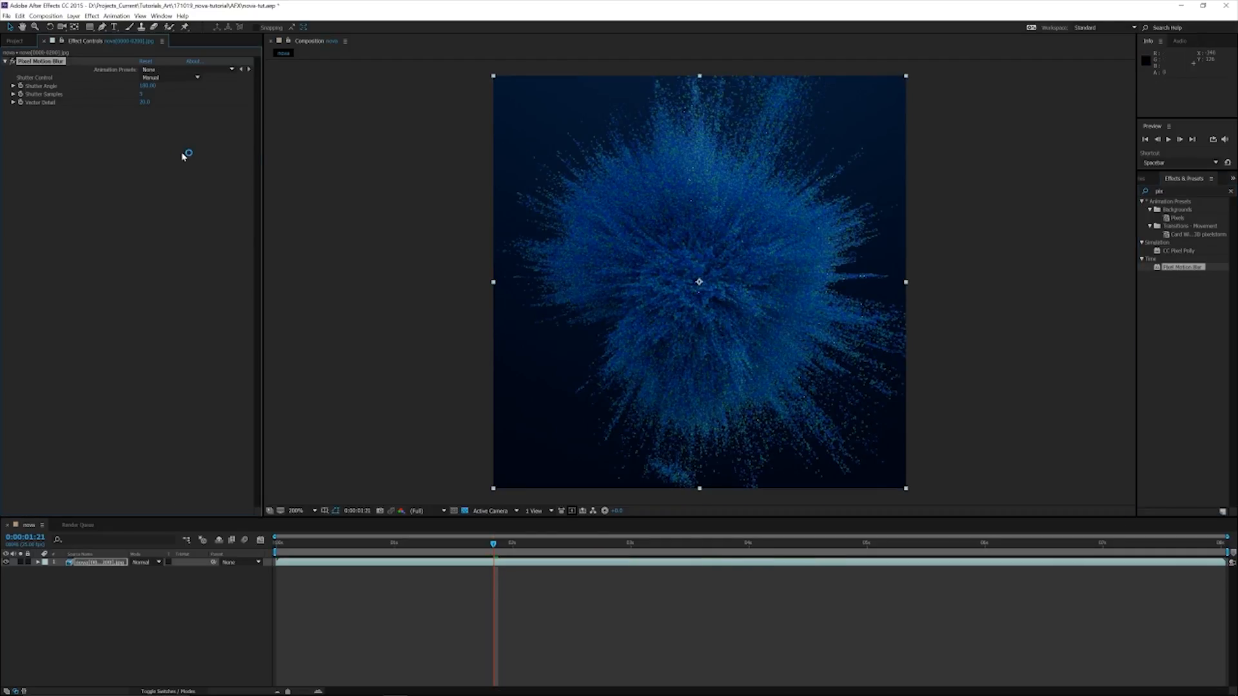
Examine the explosion's particles up close with Pixel Motion Blur switched off and on.
key("period")
key("period")
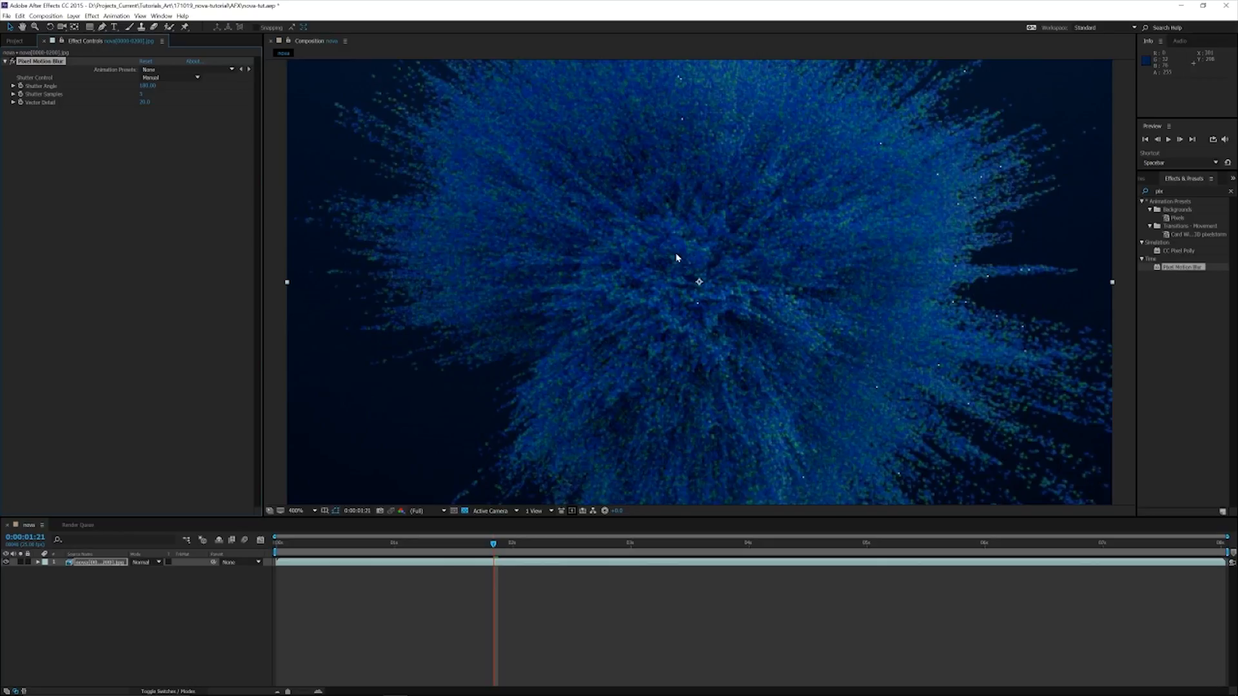
left_click_drag(588, 207, 650, 323)
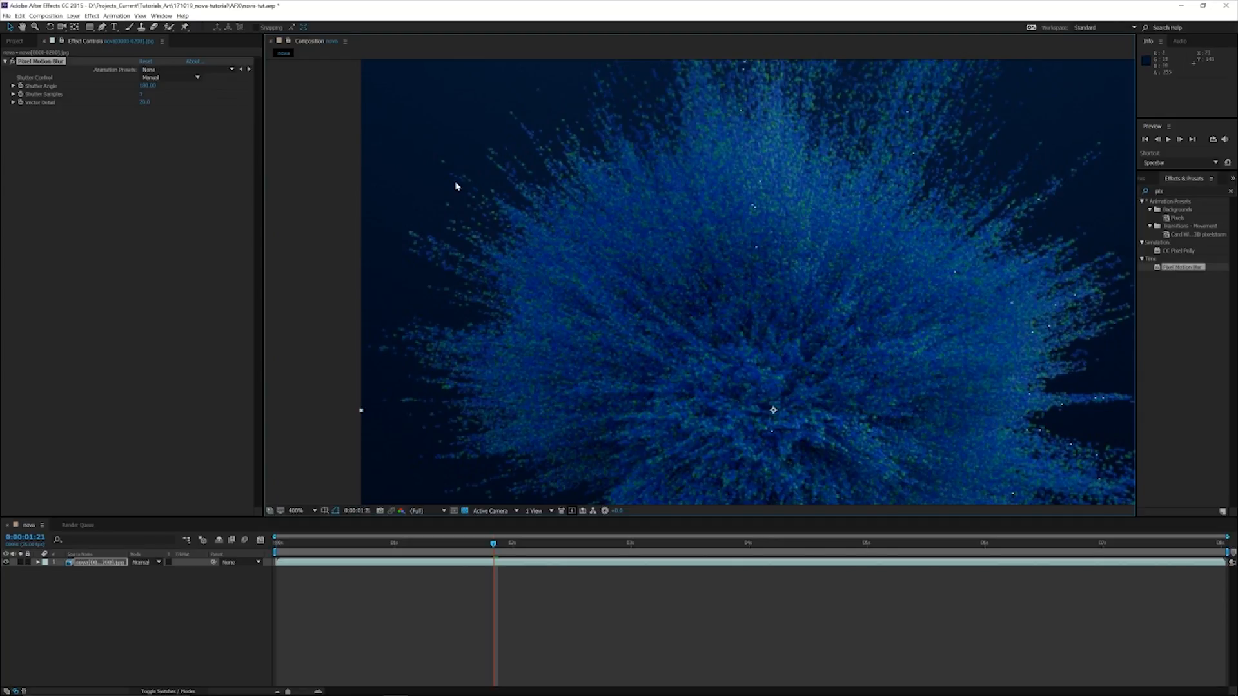
left_click(13, 61)
left_click(13, 62)
left_click(13, 62)
left_click(13, 62)
Go to frame 0:00:00:08, centre the explosion and compare it with and without Pixel Motion Blur.
left_click(316, 544)
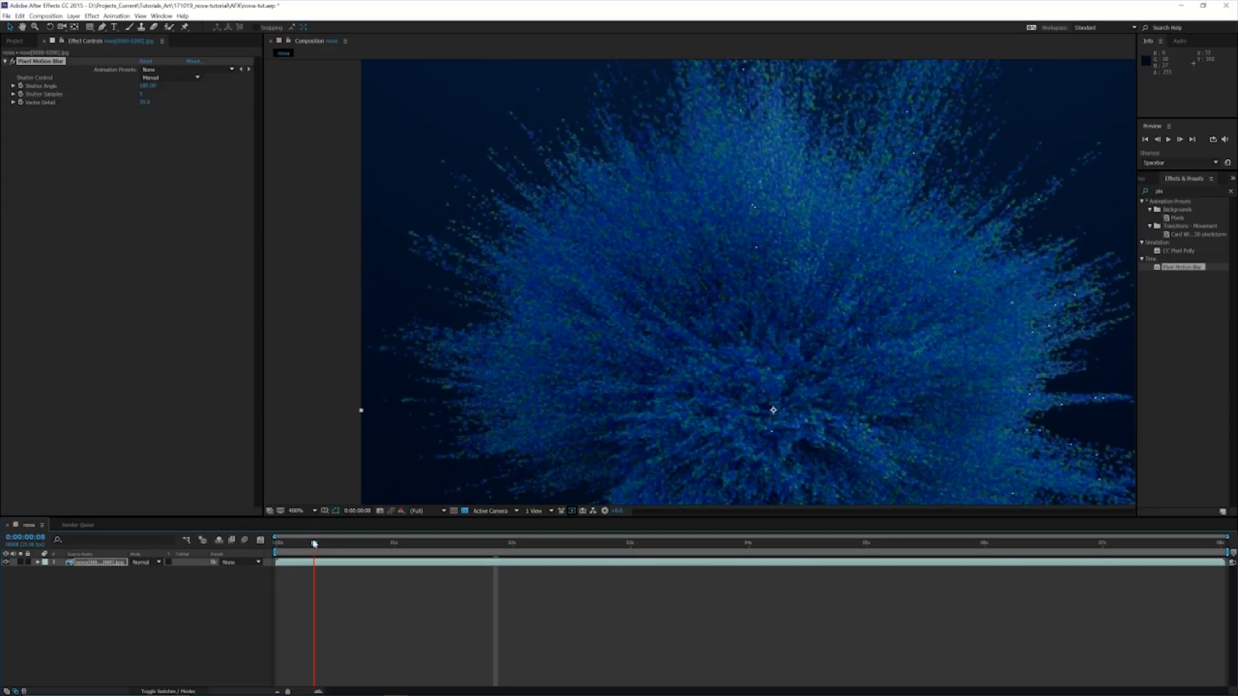
key("h")
left_click_drag(733, 381, 695, 300)
key("v")
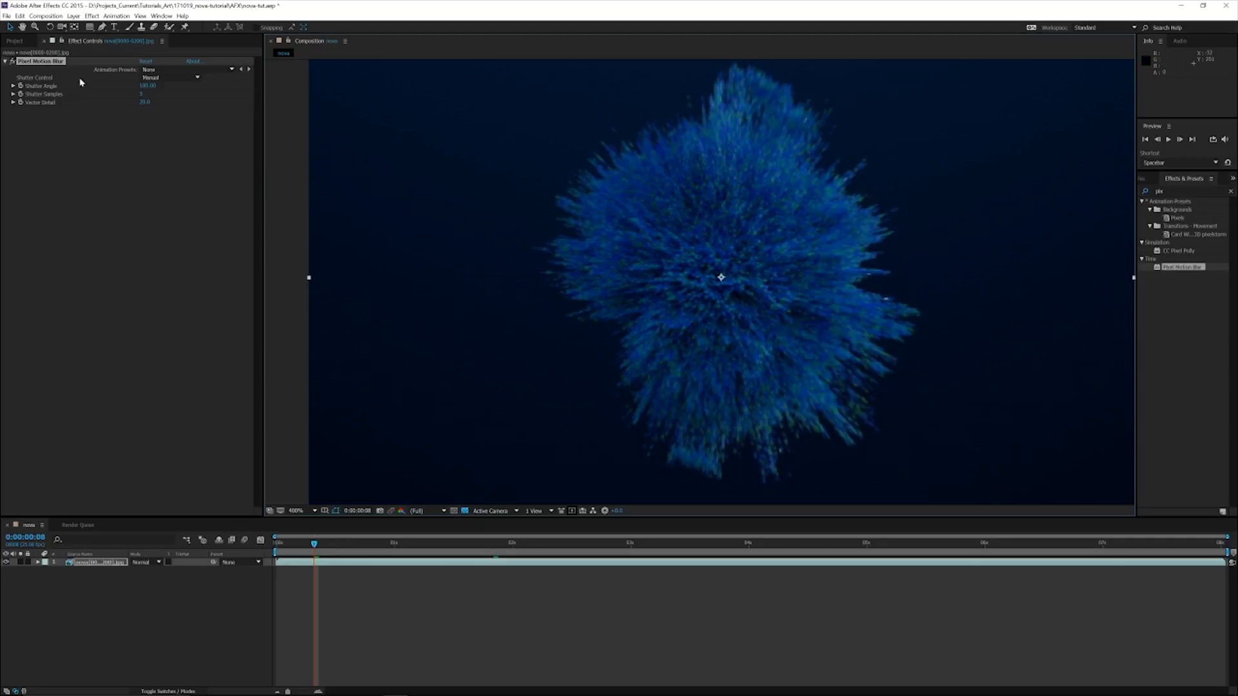
left_click(13, 61)
left_click(12, 61)
left_click(12, 61)
left_click(13, 61)
Set Pixel Motion Blur's shutter samples to 20.
left_click(142, 94)
type("20")
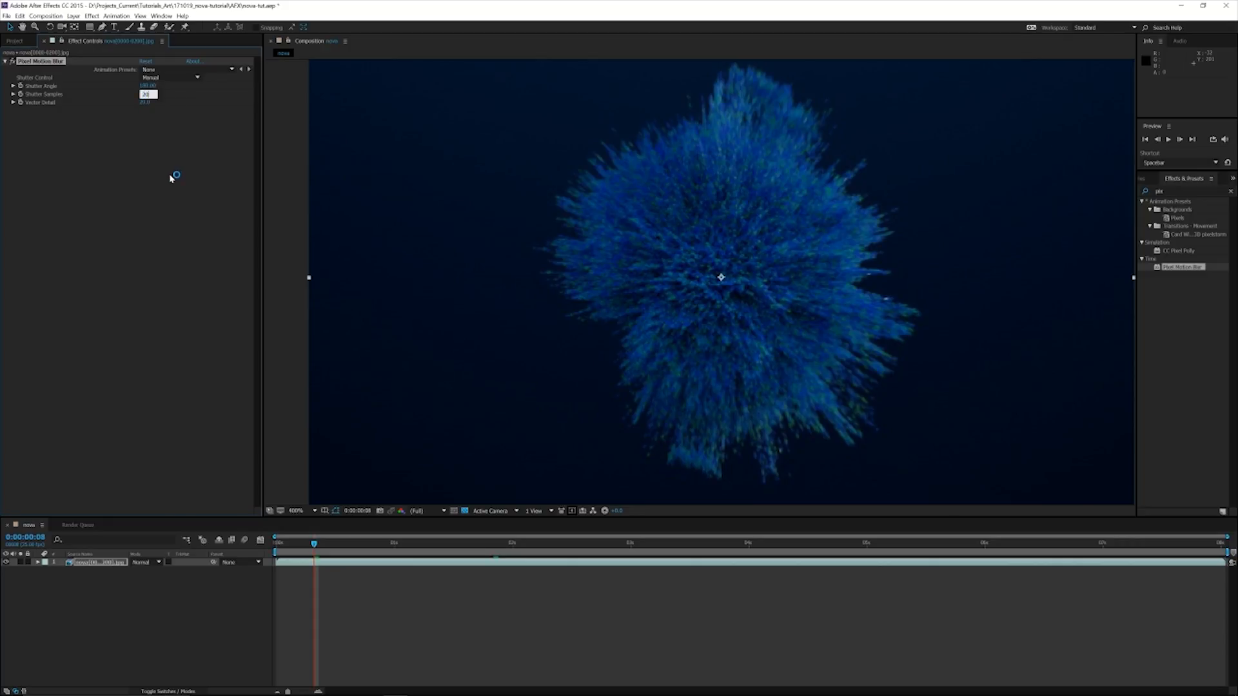
left_click(171, 178)
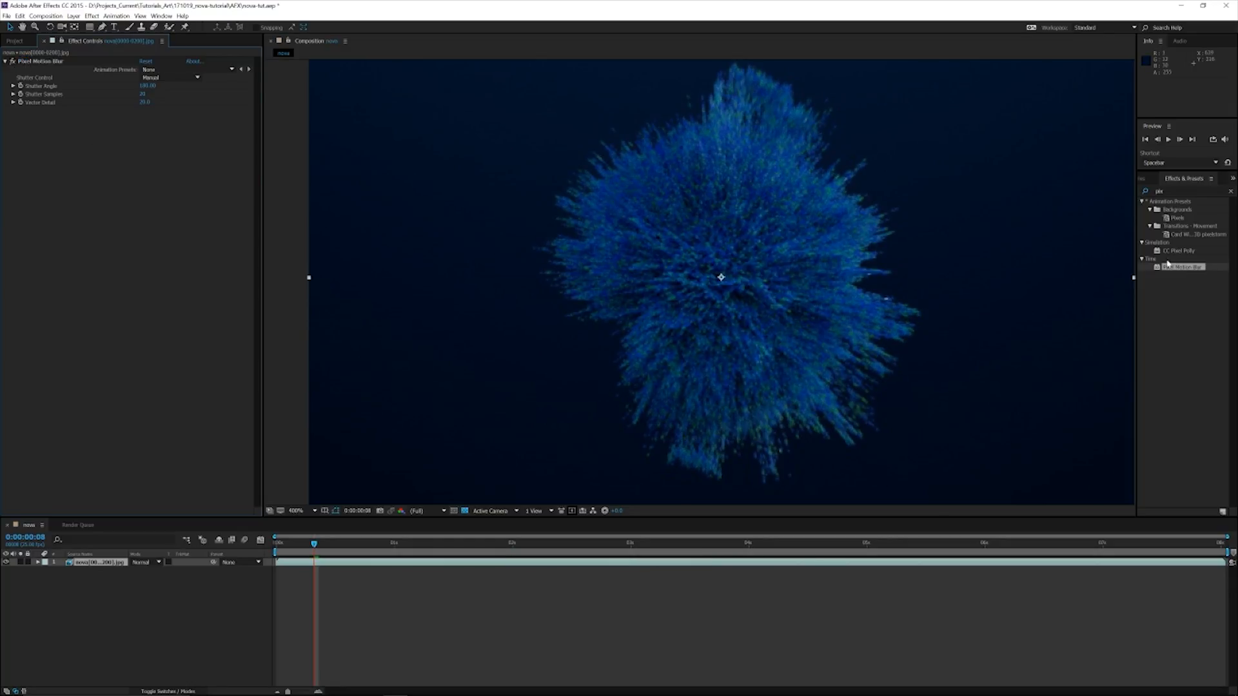
Find the FilmConvert Pro effect by searching for "film" and apply it to the nova layer.
left_click(1175, 191)
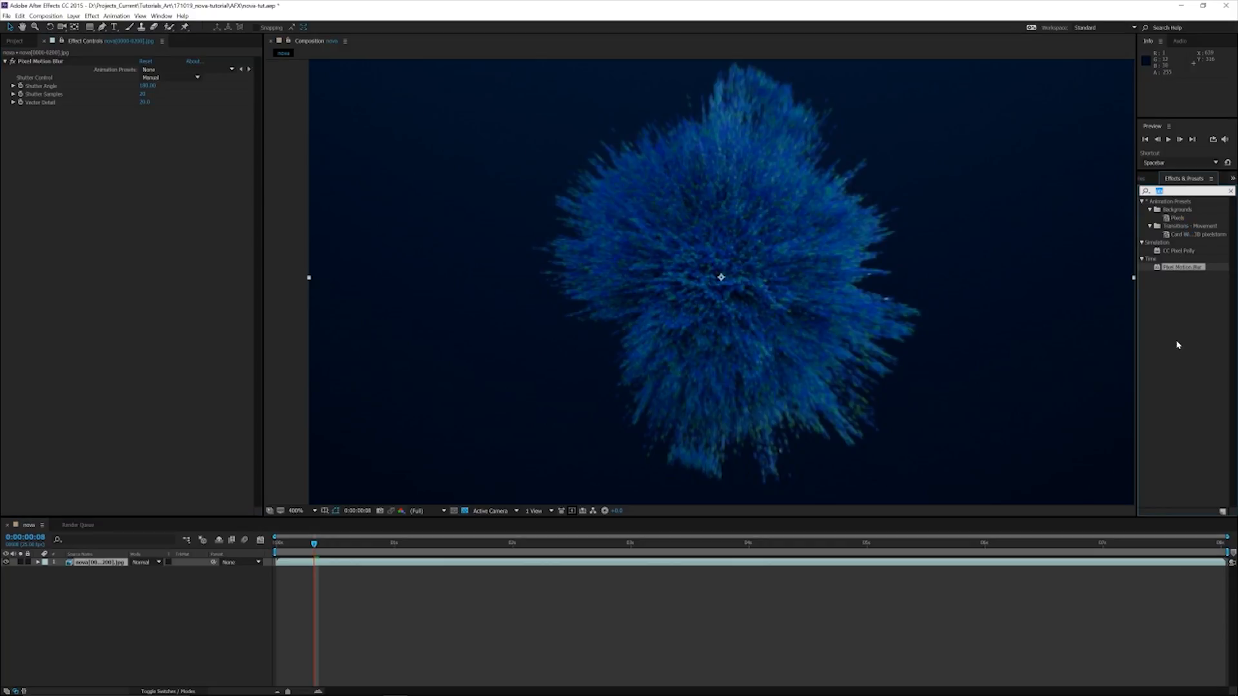
type("fil")
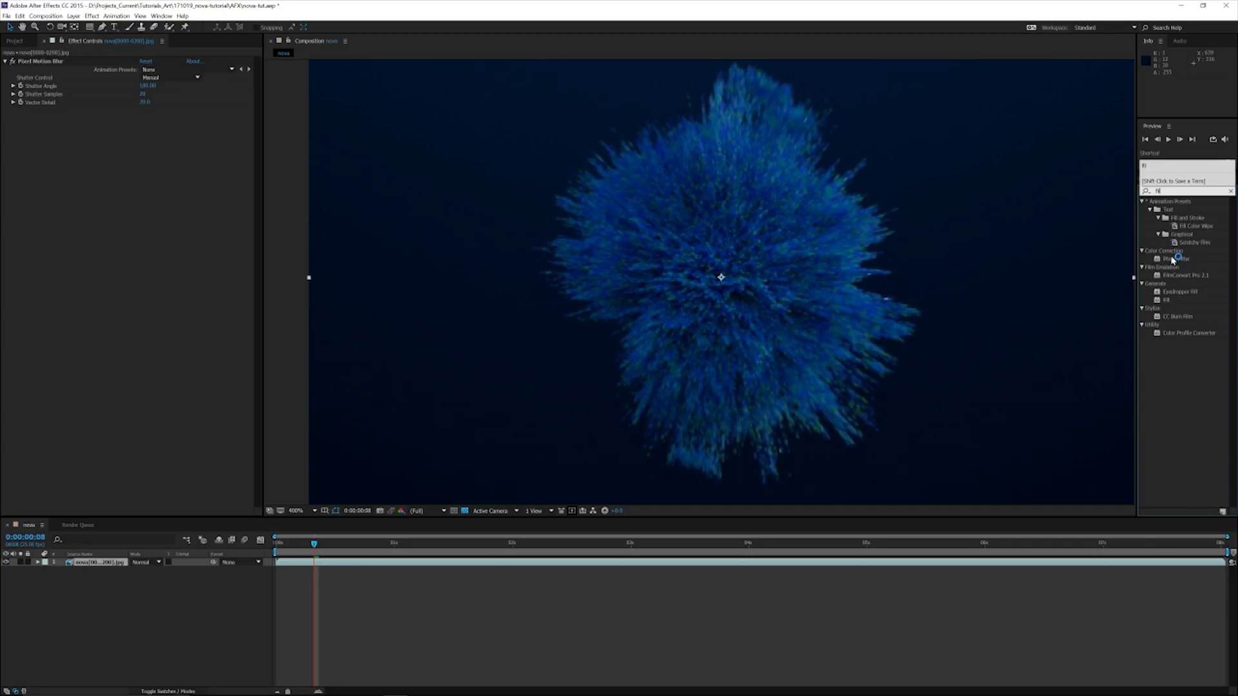
type("m")
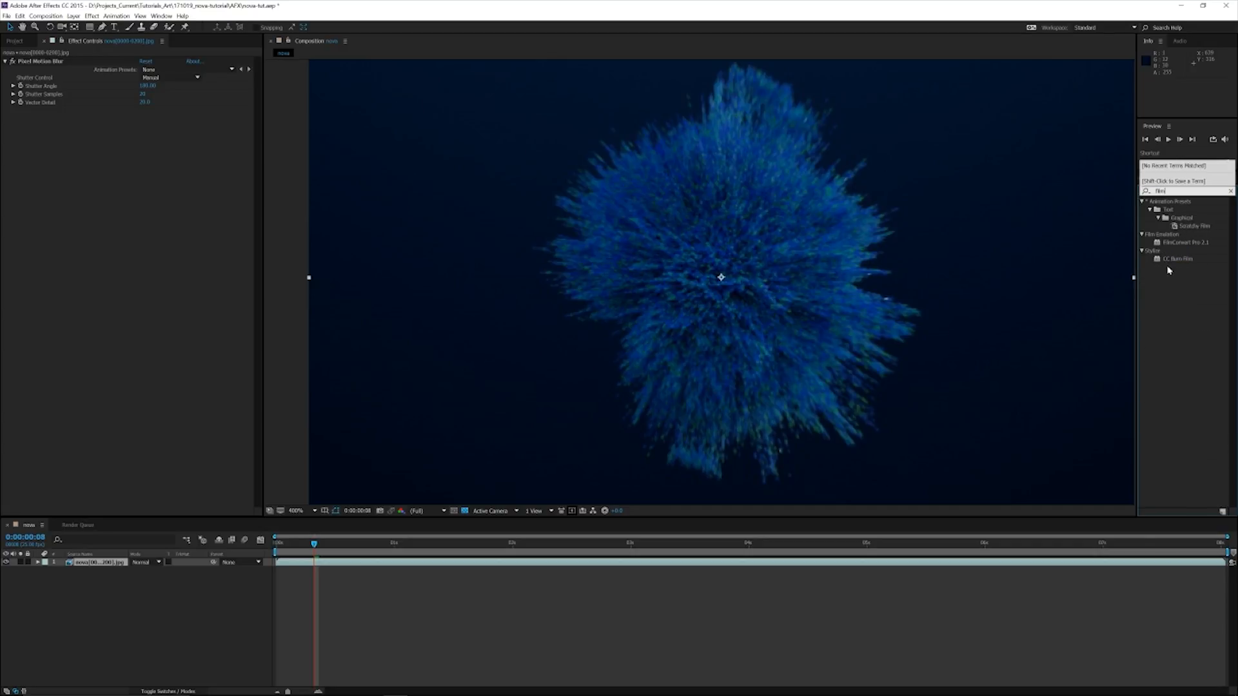
left_click_drag(1177, 245, 838, 316)
scroll(657, 332, "down", 2)
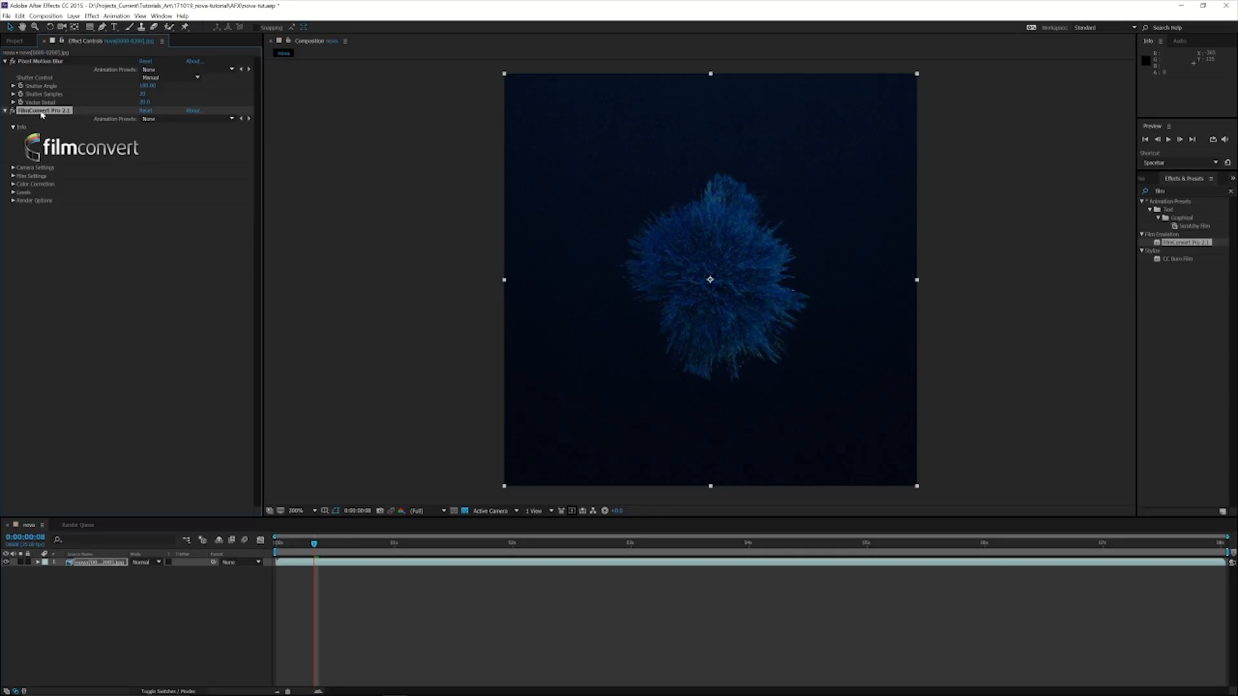
Convert the FilmConvert film stock to KD 5213 Vis3 and reduce its grain to 0%.
left_click(14, 177)
left_click(13, 176)
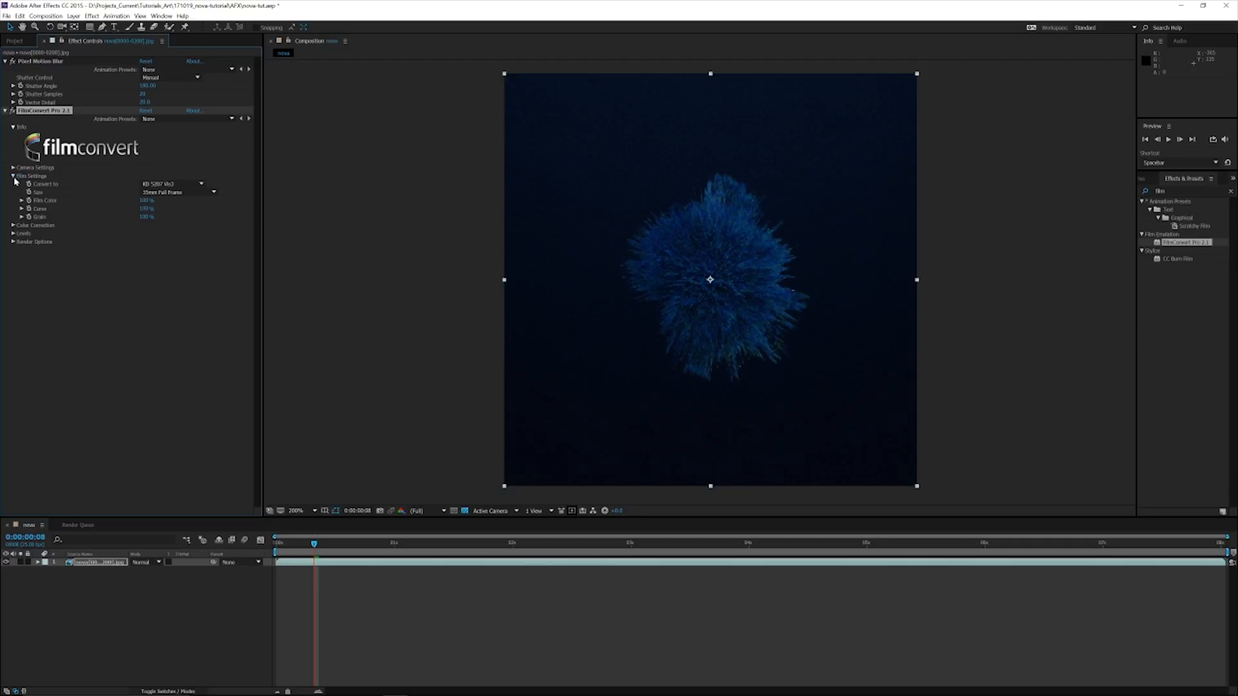
left_click(186, 183)
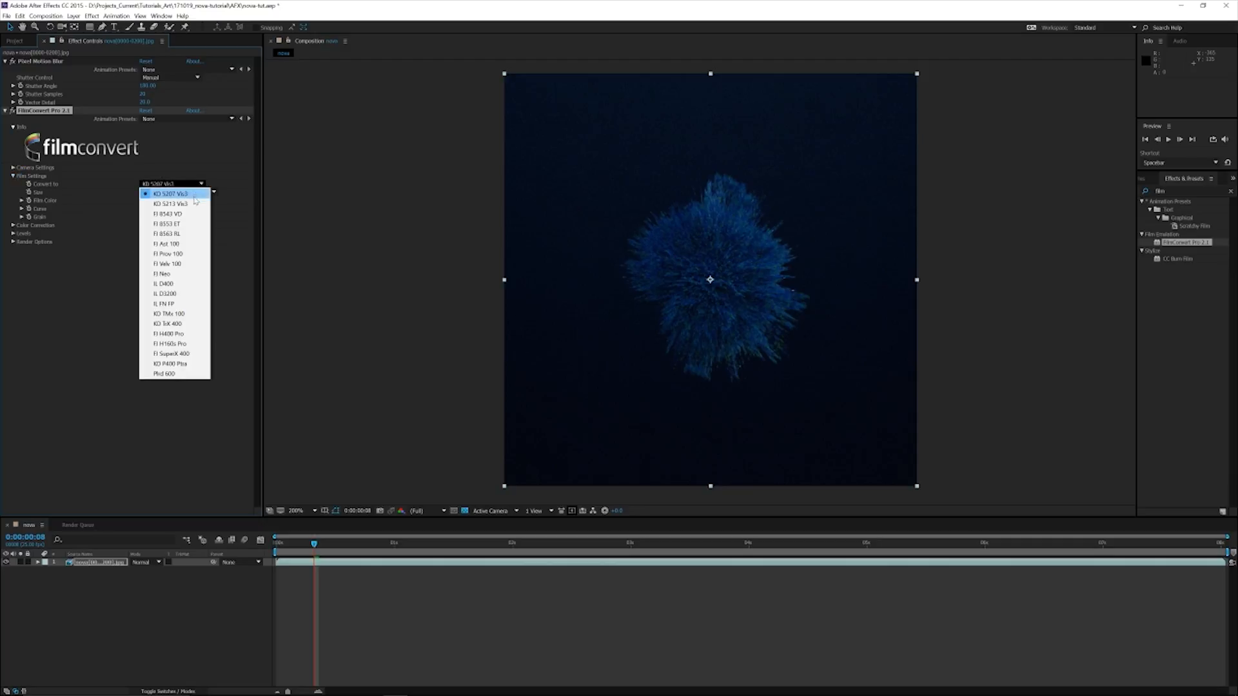
left_click(196, 204)
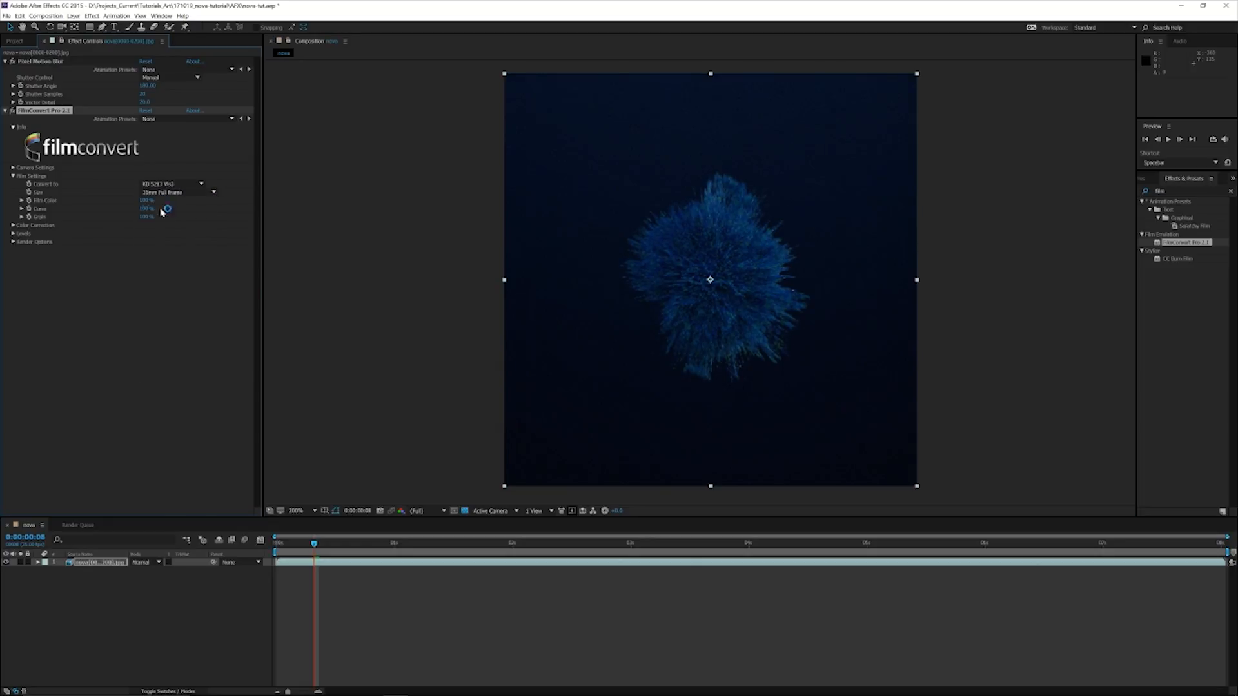
left_click_drag(144, 217, 75, 224)
Brighten the image by lowering the white point and midpoint in FilmConvert's levels, and set the grain to 10%.
left_click(13, 234)
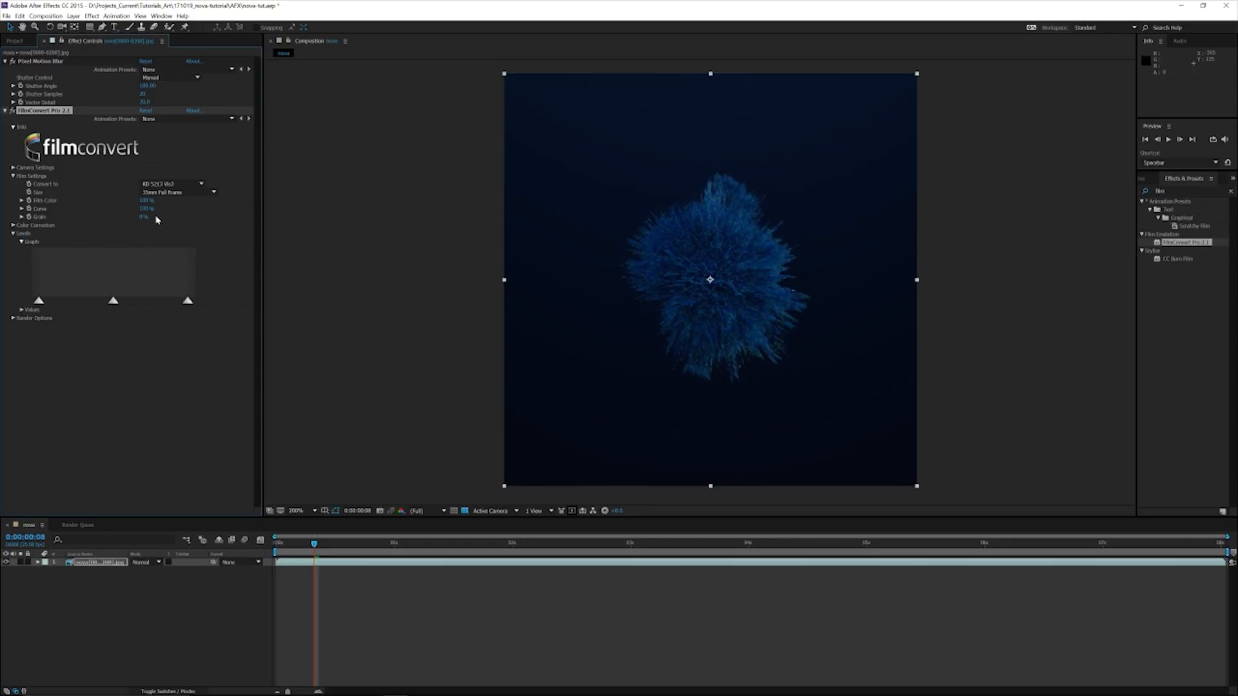
left_click_drag(188, 301, 92, 300)
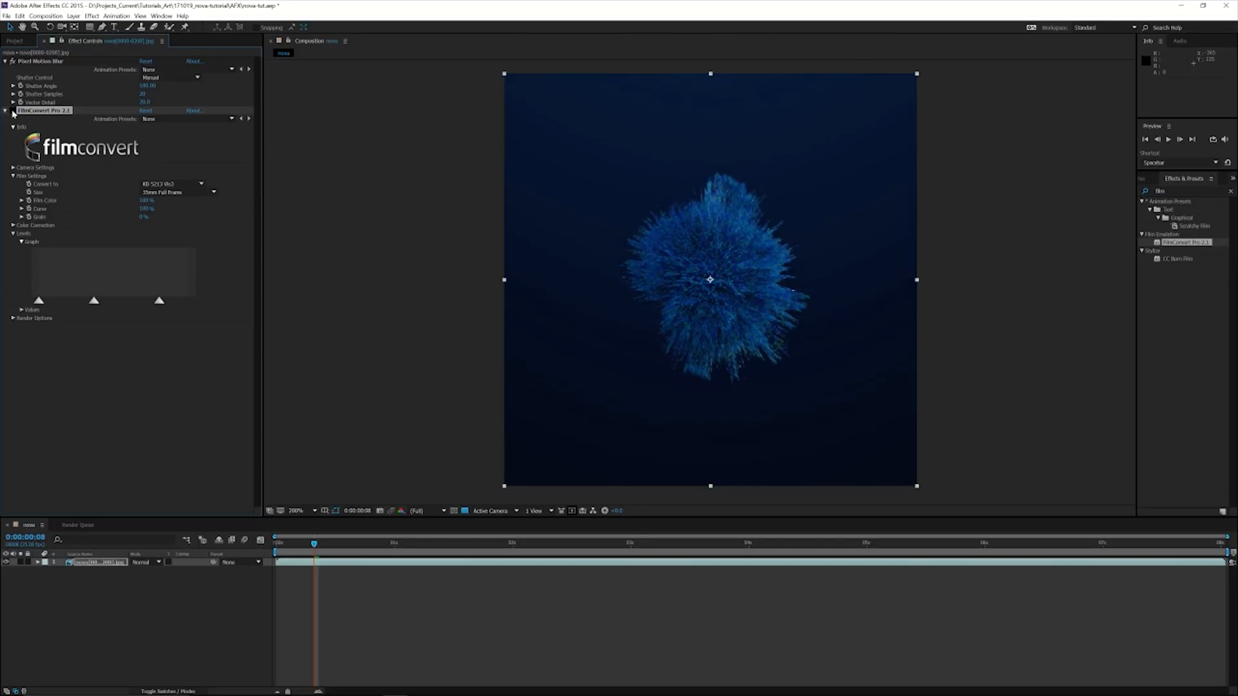
left_click(143, 218)
type("10")
key("Return")
Collapse both effects' settings and scrub to 0:00:01:17 to review the graded explosion.
left_click(5, 111)
left_click(5, 61)
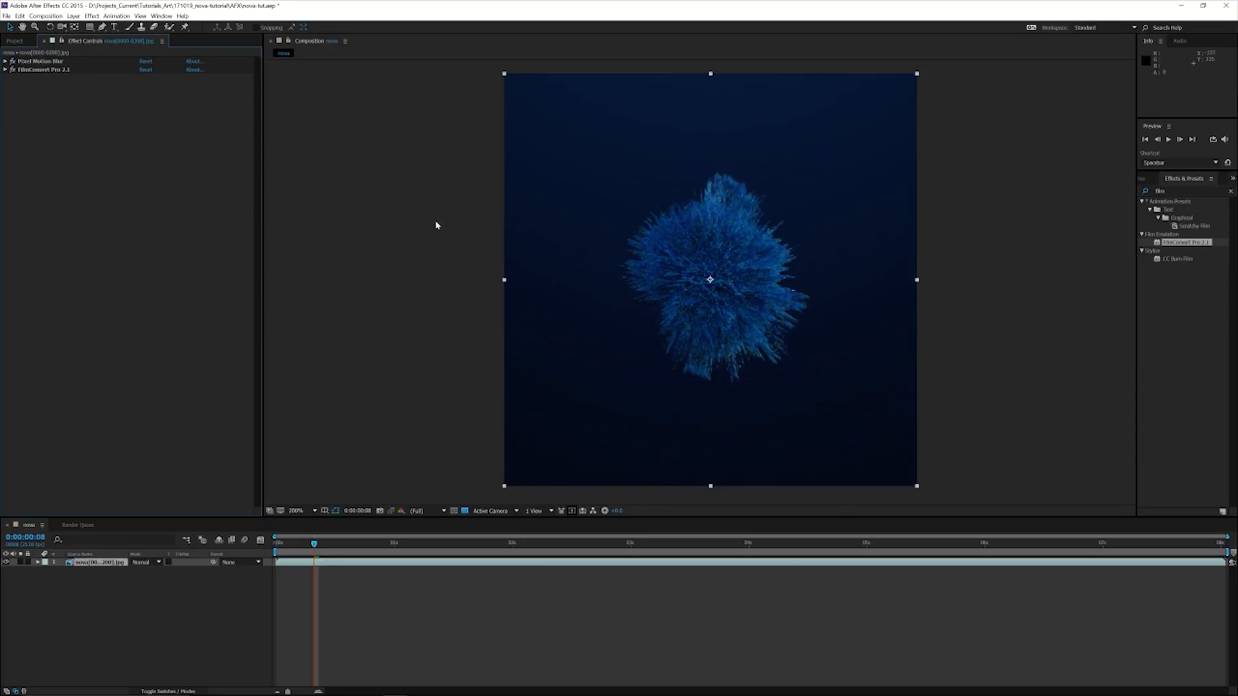
left_click_drag(365, 543, 475, 547)
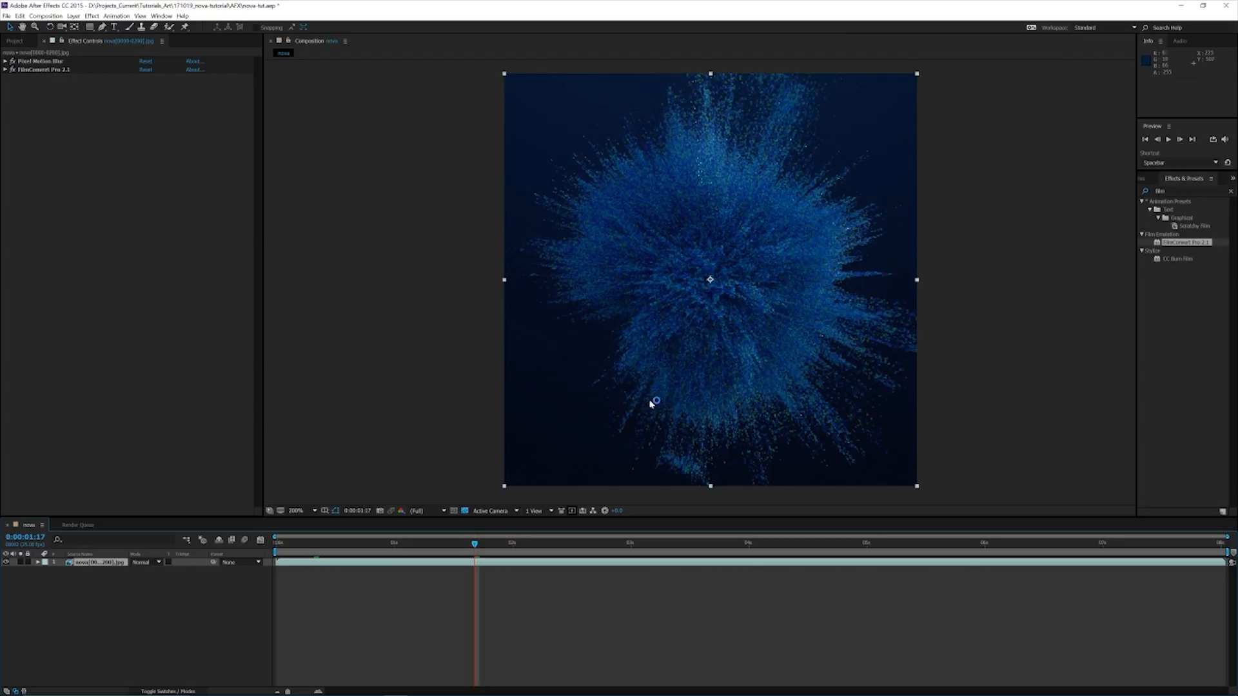
Zoom in on the explosion and examine the flickering bright pixels frame by frame from 0:00:01:17 to 0:00:01:22.
scroll(669, 387, "up", 1)
key("space")
left_click_drag(692, 250, 651, 430)
left_click_drag(694, 360, 718, 332)
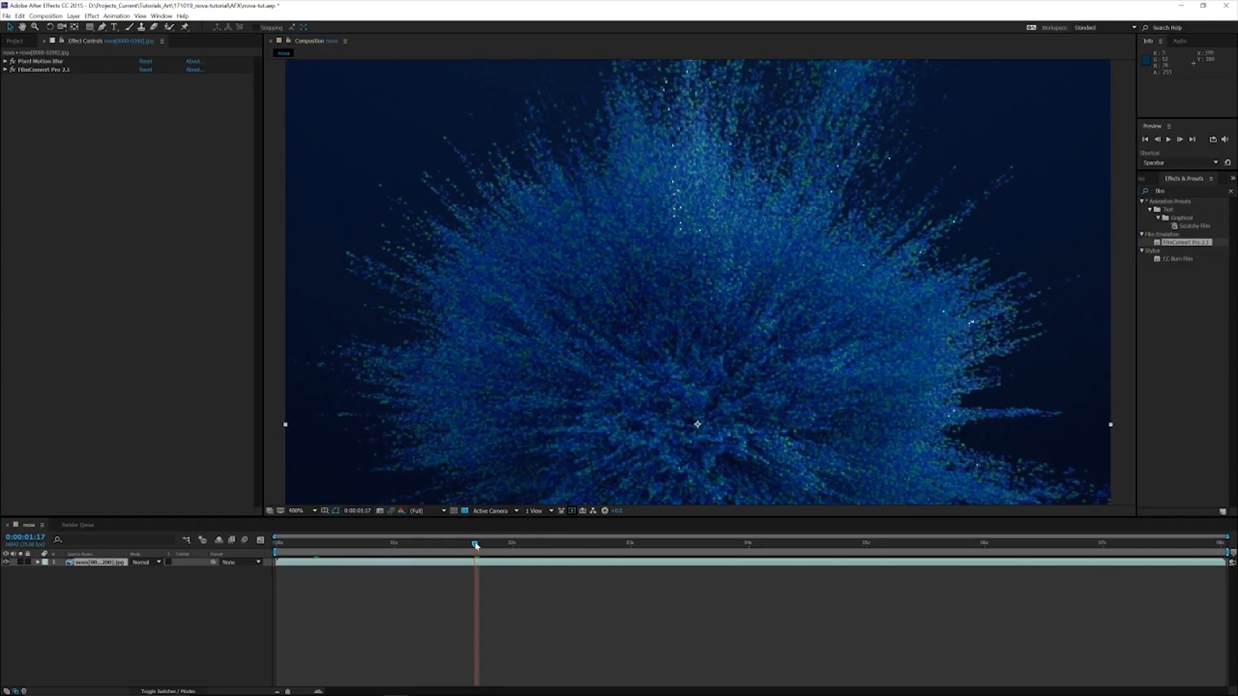
left_click_drag(475, 544, 491, 547)
key("space")
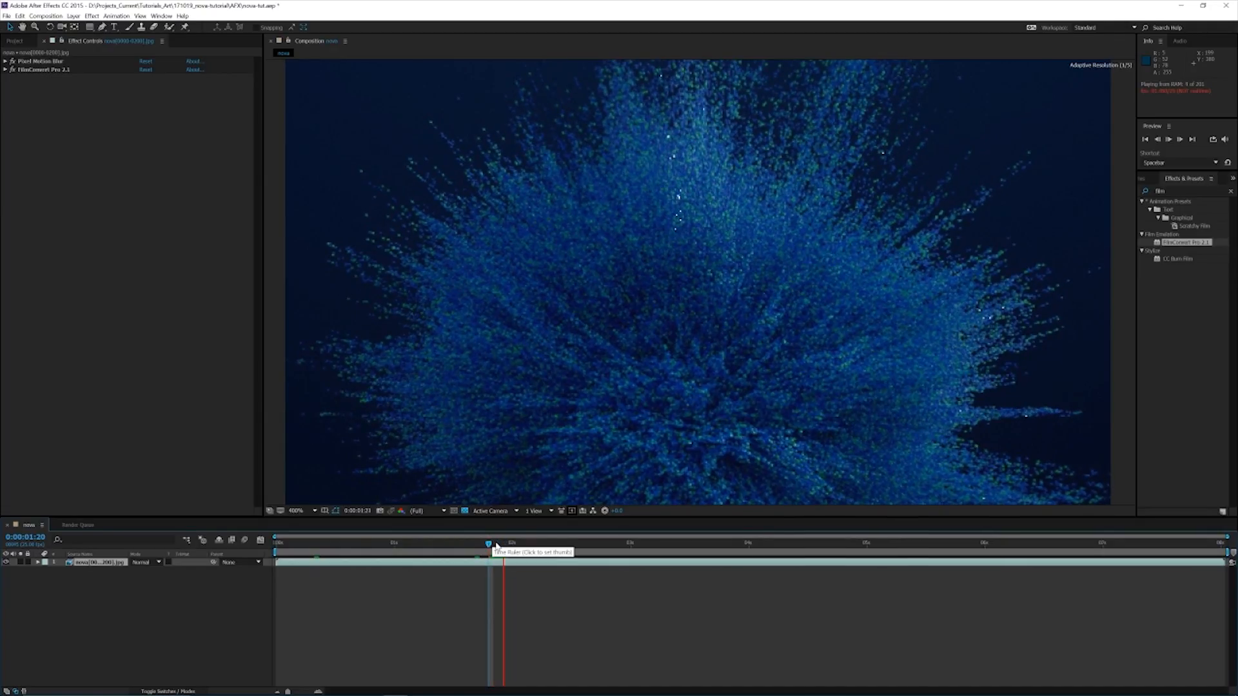
key("space")
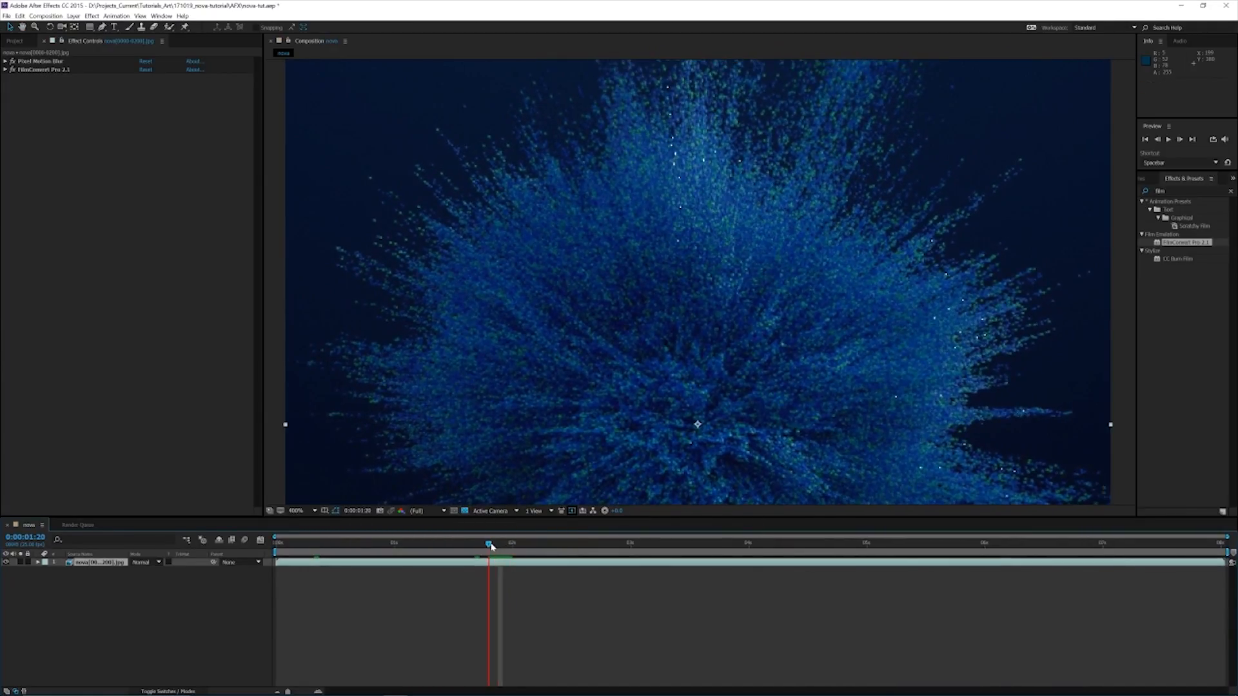
left_click(494, 545)
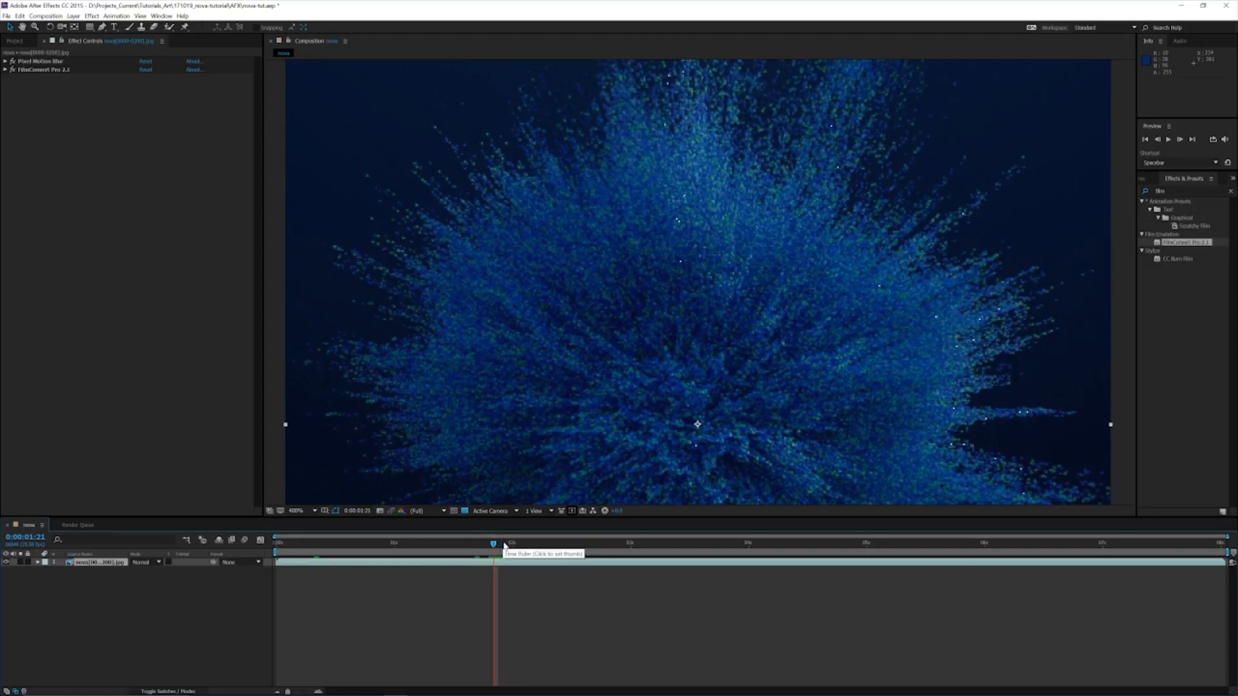
left_click_drag(502, 545, 500, 545)
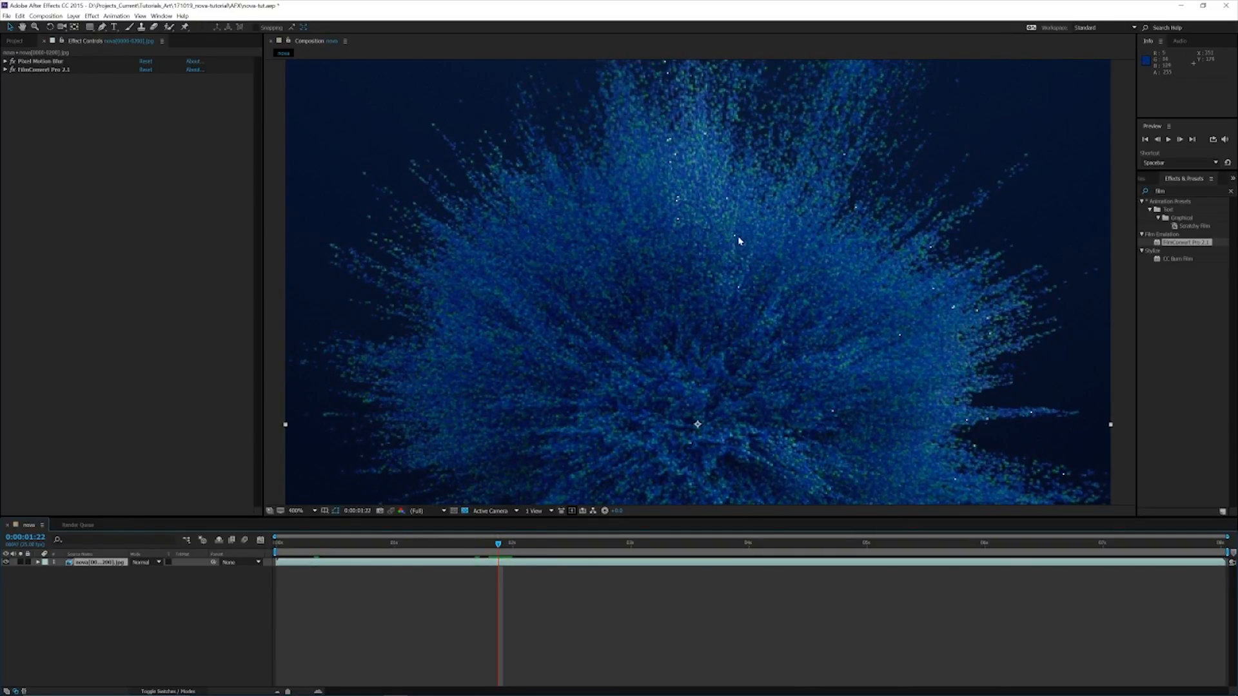
Find the Dust & Scratches effect by searching for "dus" and apply it to the nova layer.
left_click(1167, 192)
double_click(1170, 191)
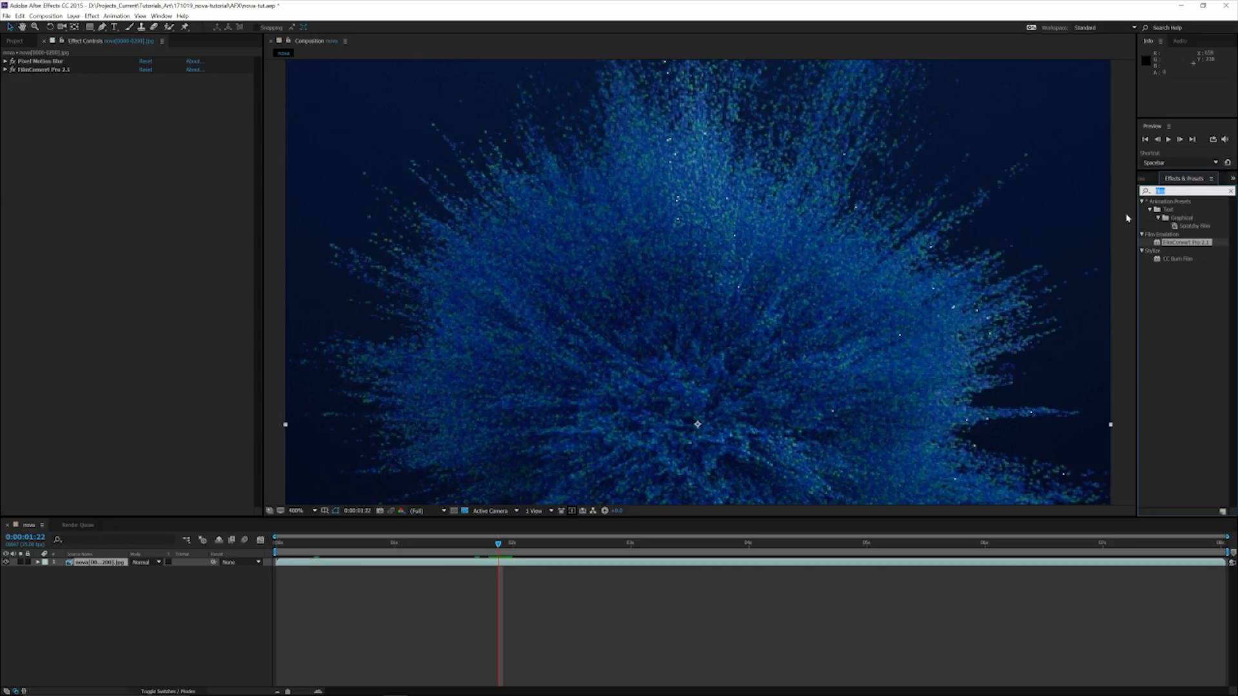
type("du")
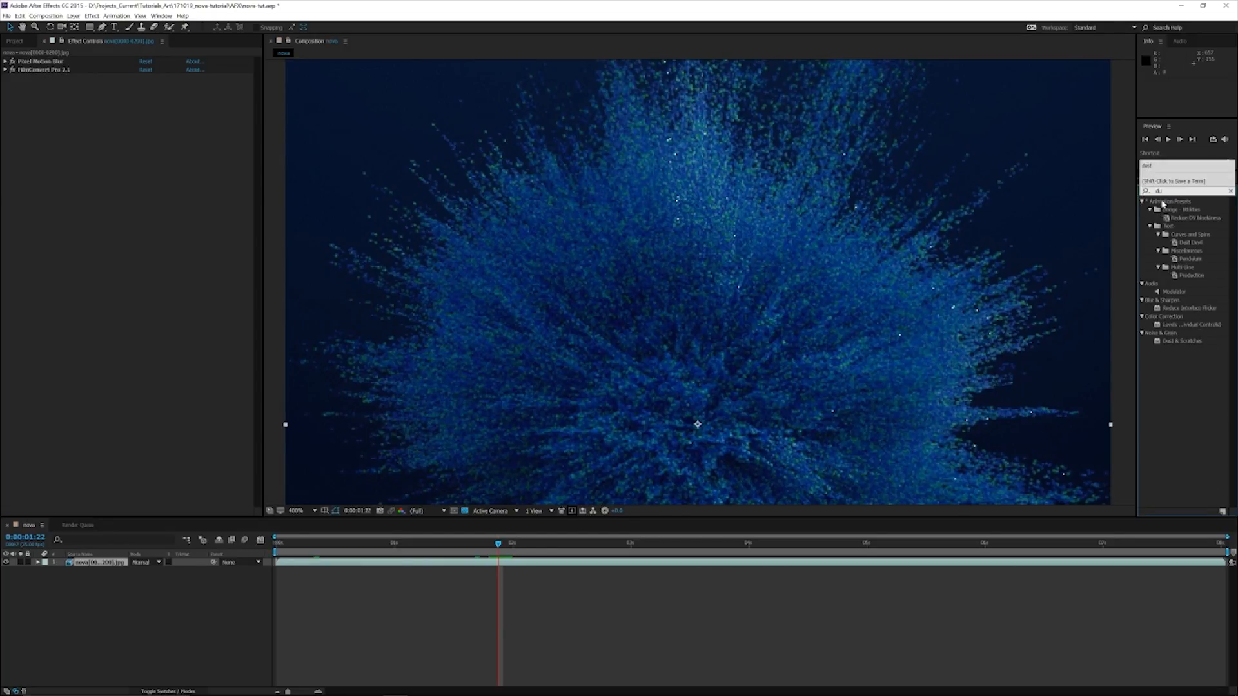
type("st")
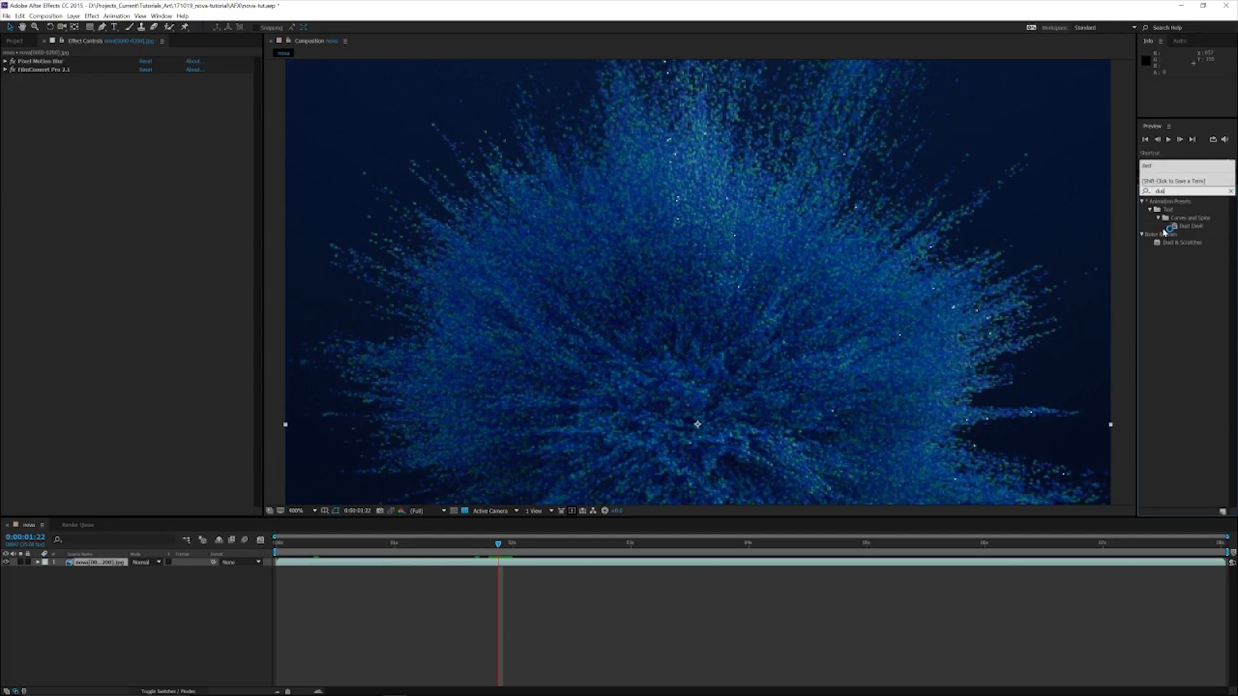
left_click_drag(1178, 244, 1025, 289)
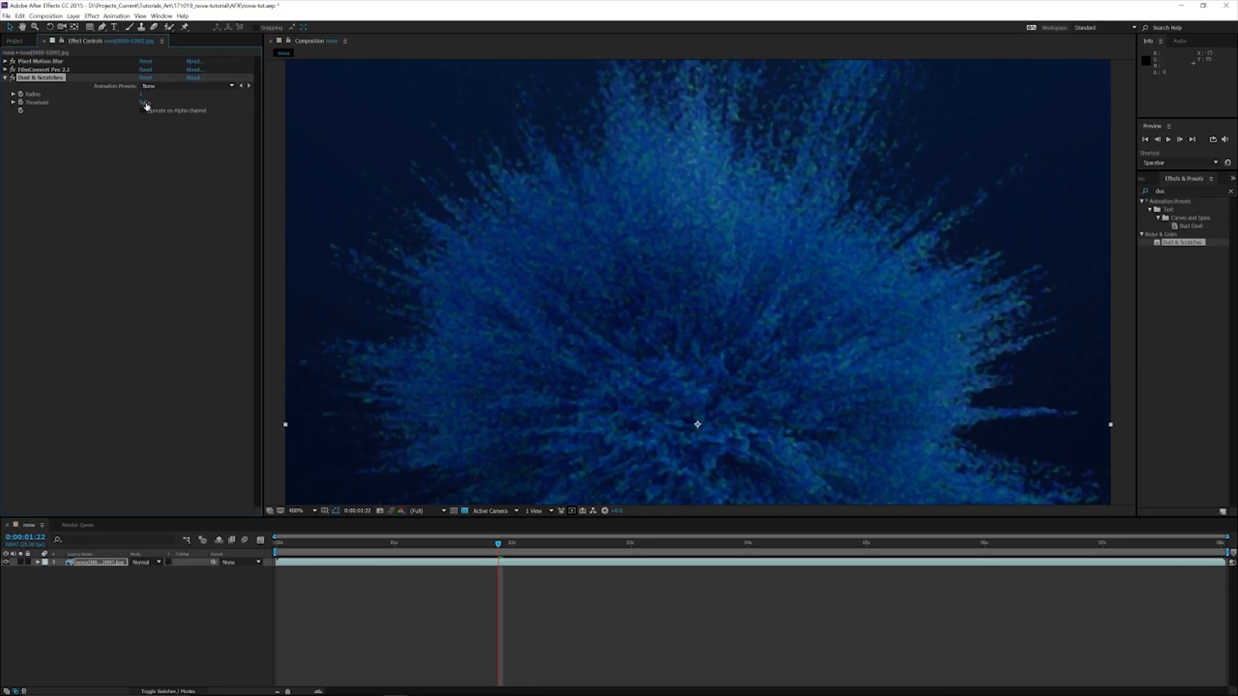
Try different Dust & Scratches threshold values against the bright pixels, settling on 120.
left_click_drag(148, 105, 180, 103)
left_click(147, 101)
left_click(152, 134)
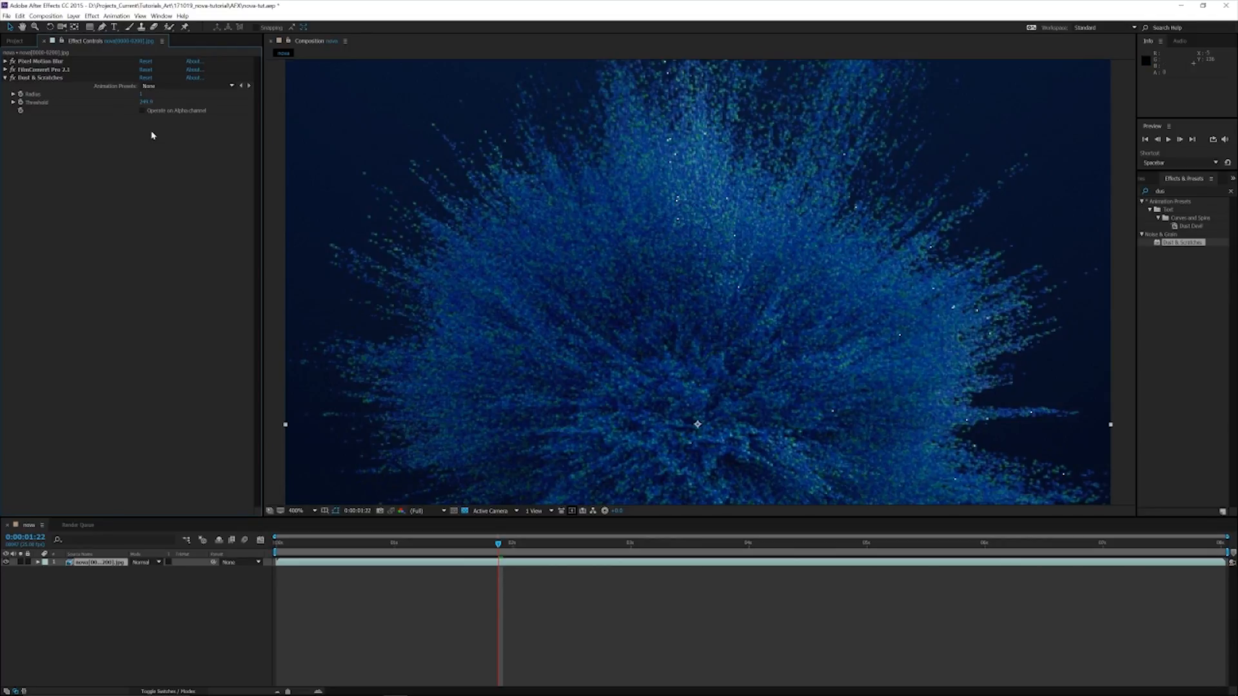
left_click_drag(145, 102, 132, 102)
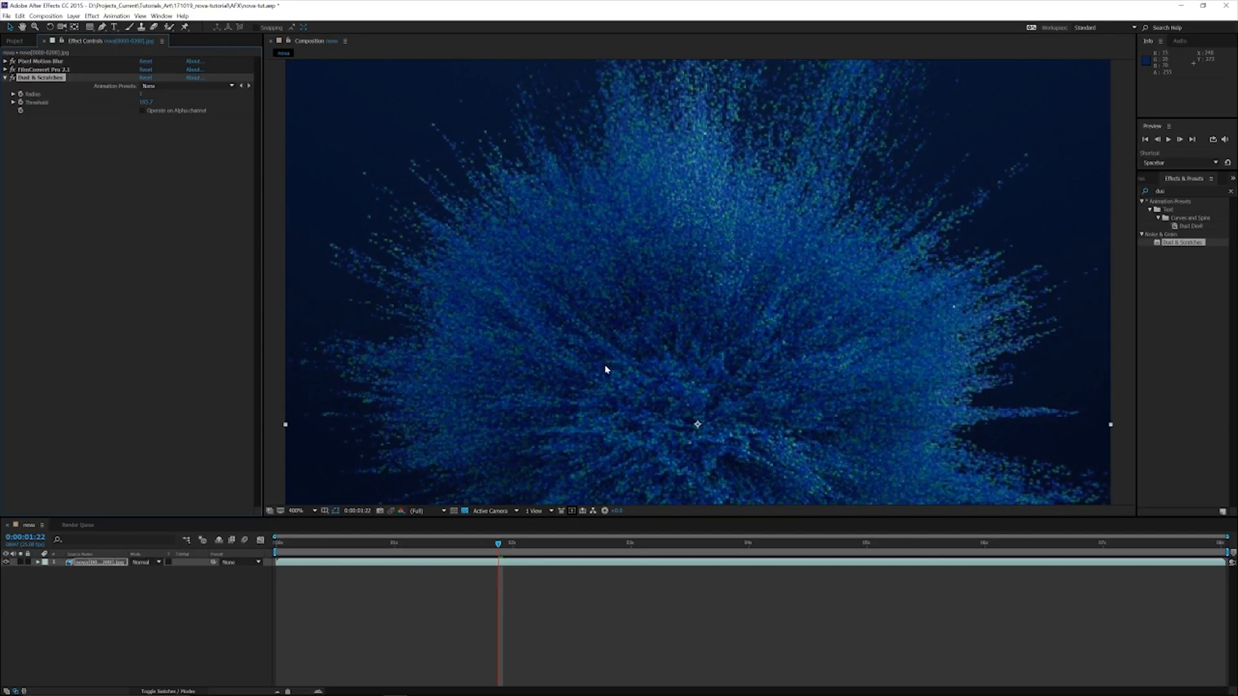
left_click_drag(680, 384, 633, 257)
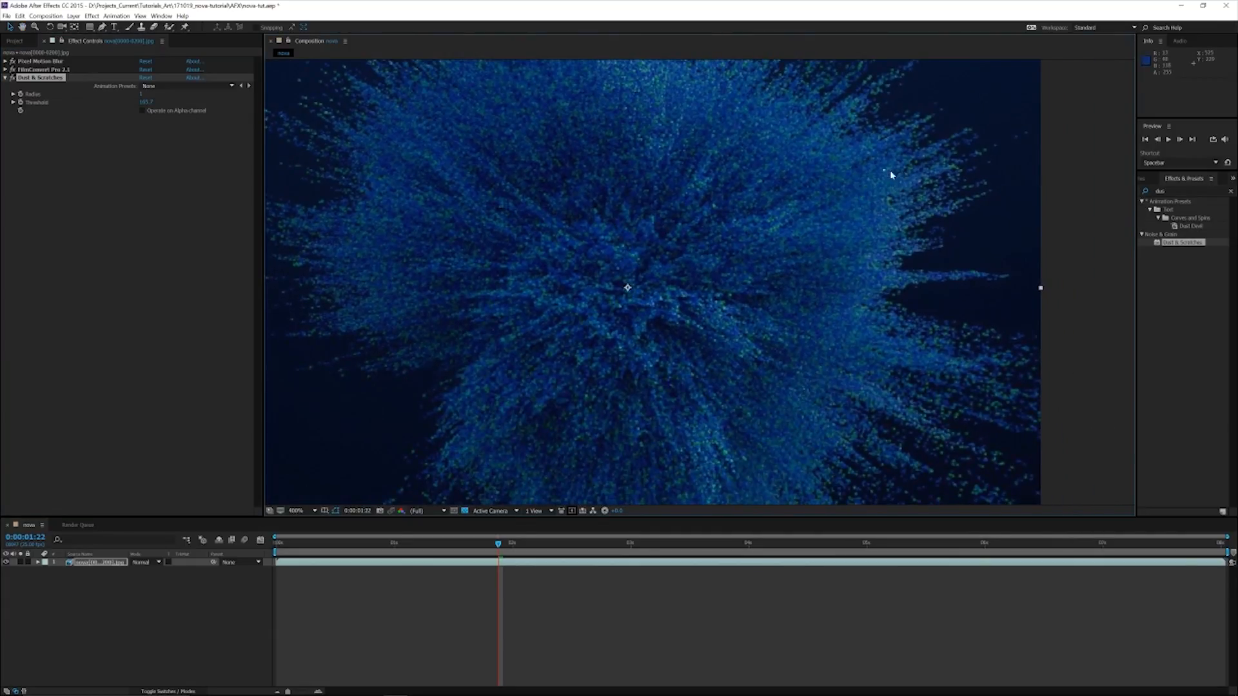
left_click_drag(144, 102, 142, 105)
left_click(146, 101)
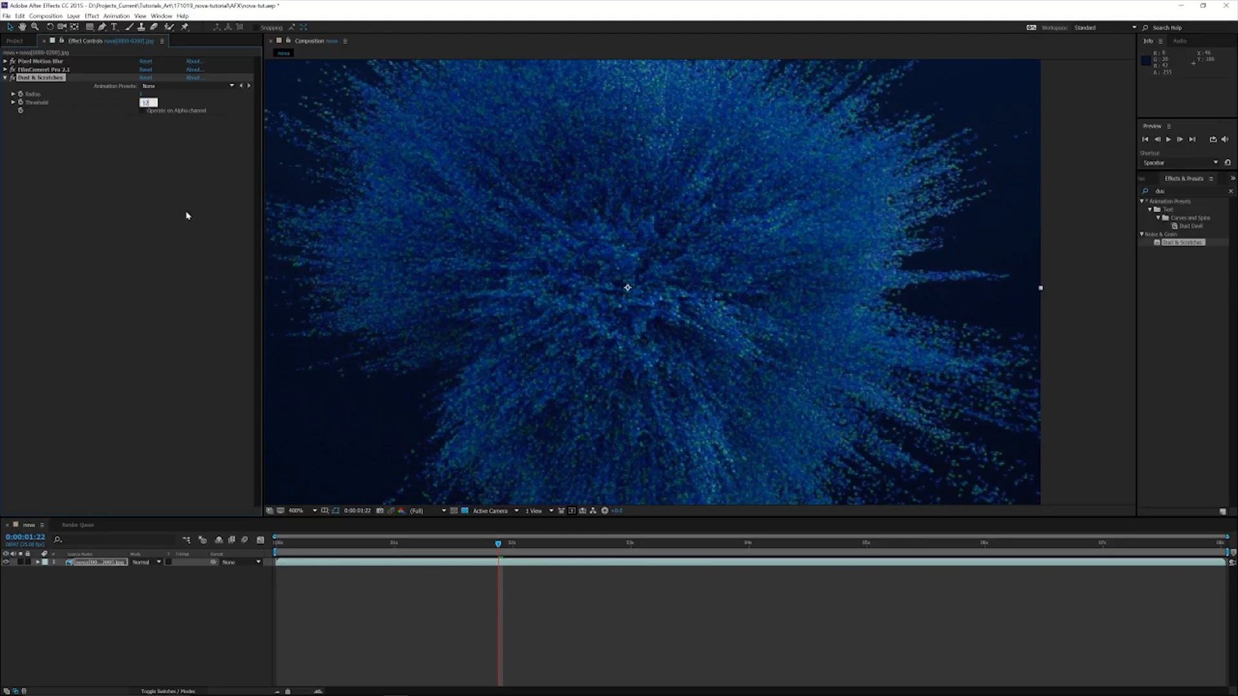
left_click(177, 173)
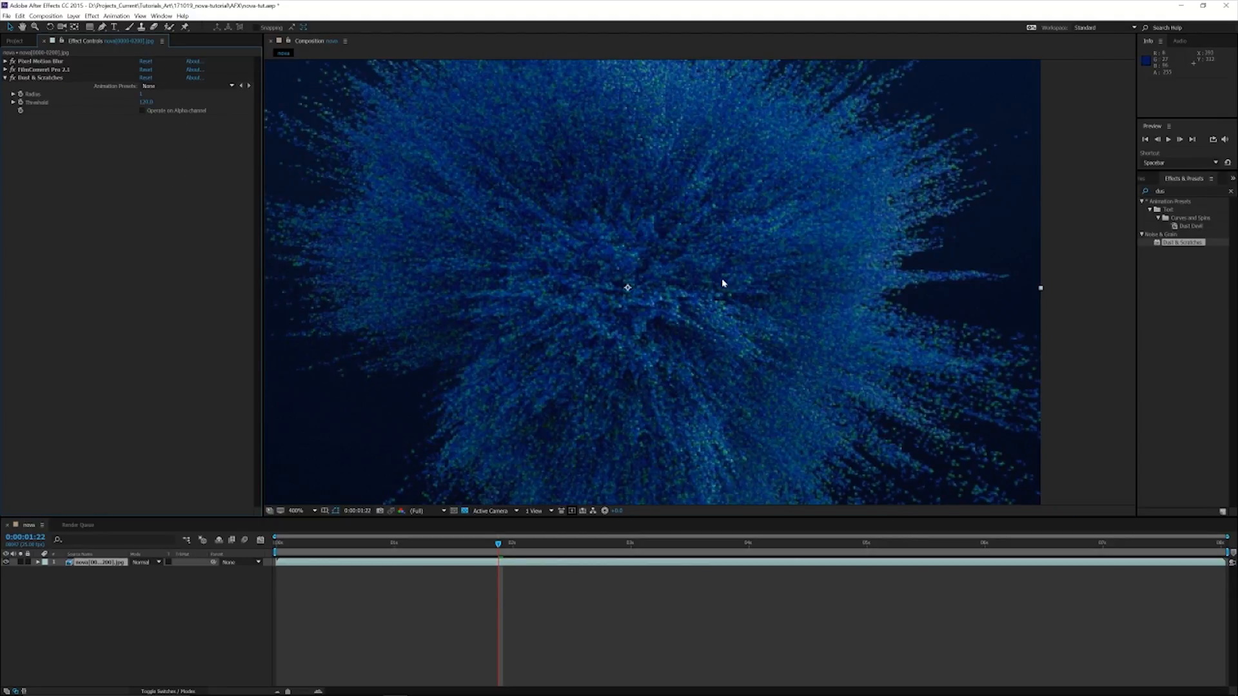
left_click_drag(713, 232, 778, 308)
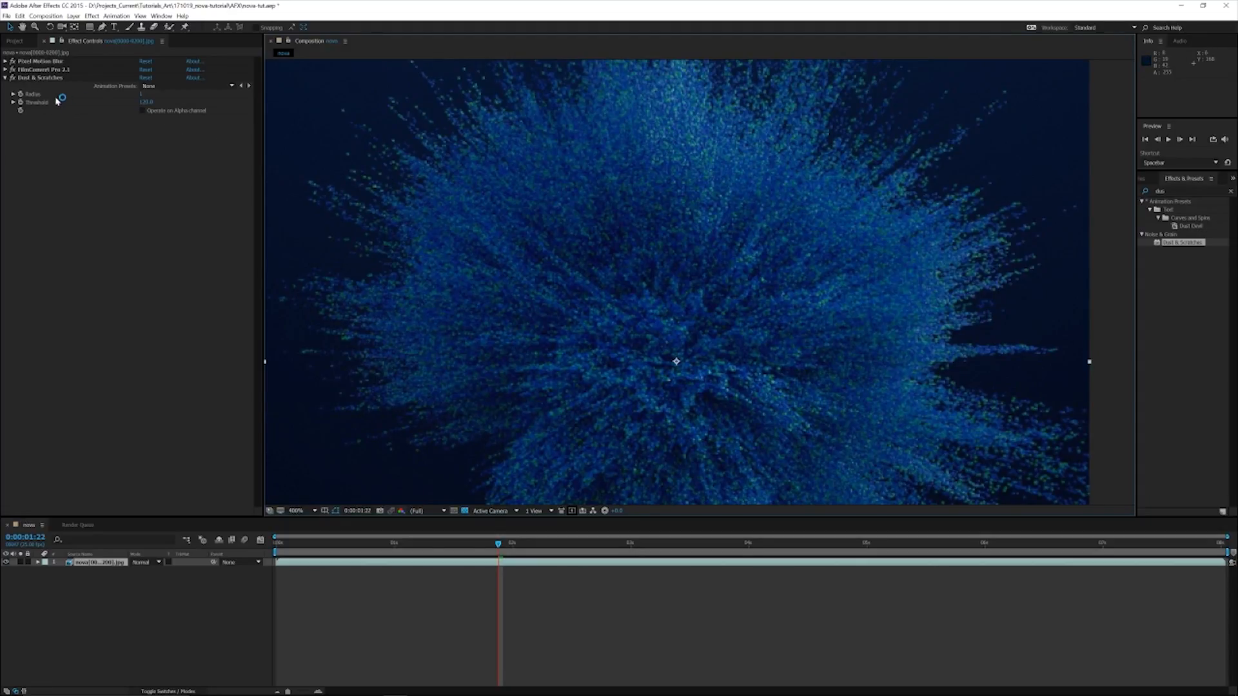
Toggle the Dust & Scratches effect off and on to compare the explosion with and without it.
left_click(13, 78)
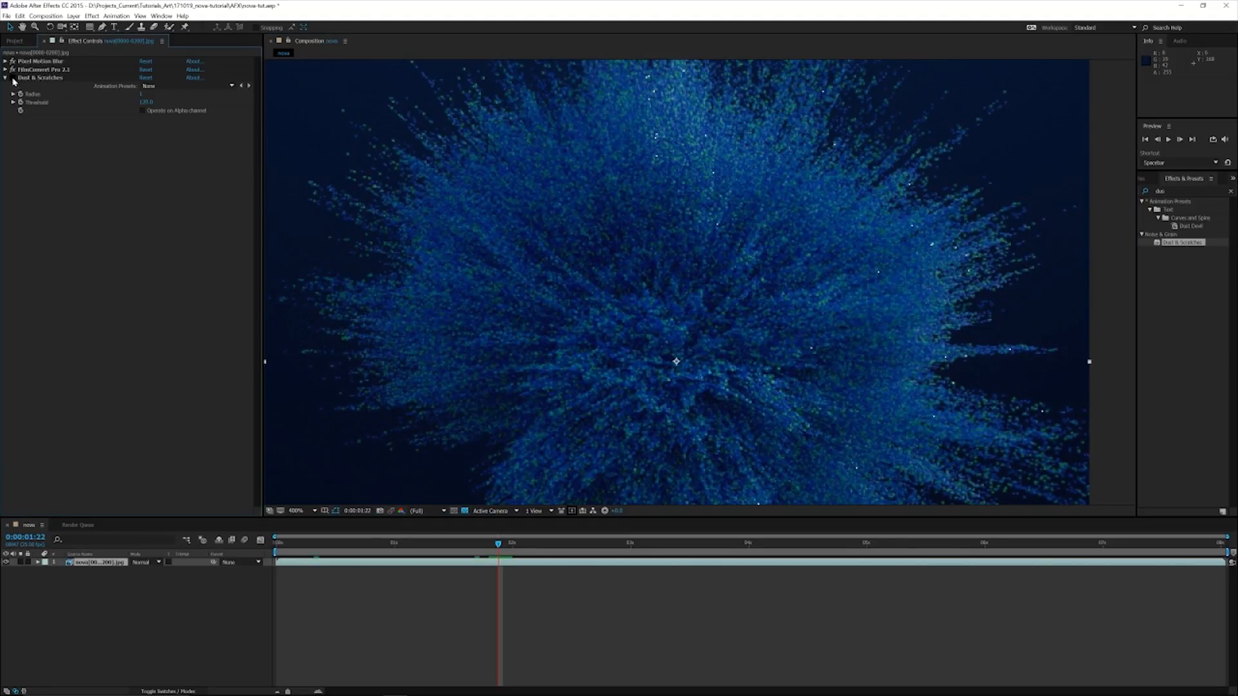
left_click(13, 78)
left_click(13, 78)
key("comma")
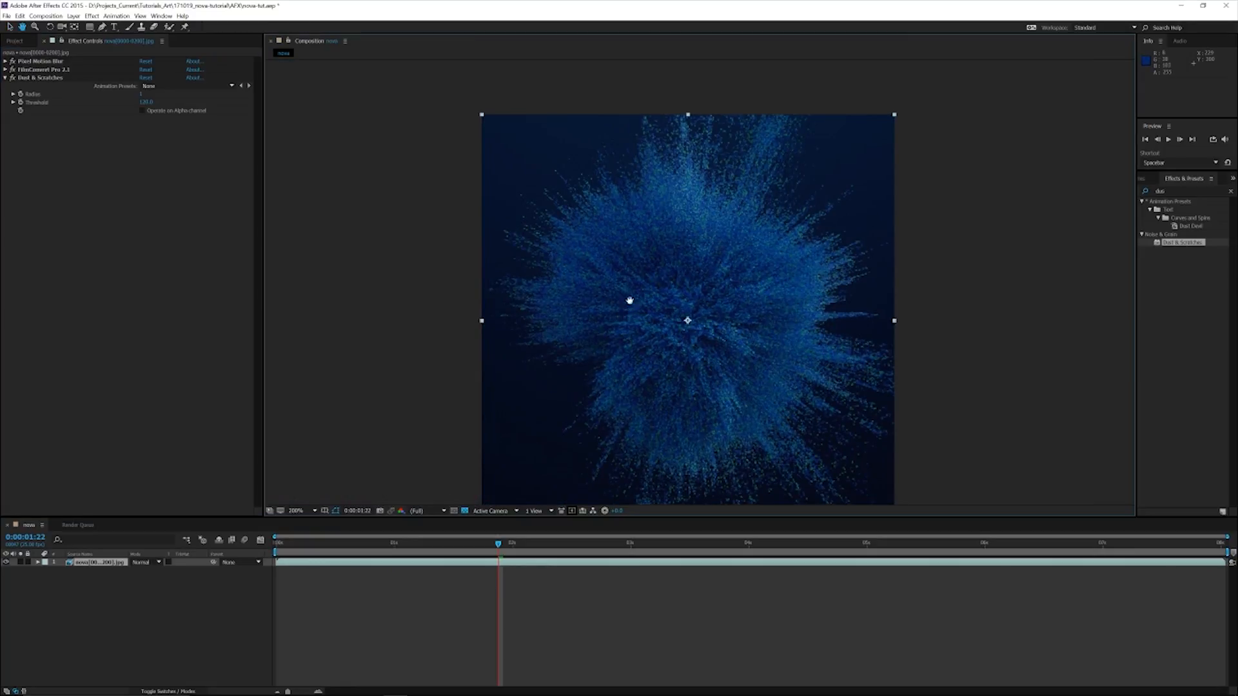
Check the explosion up close at 0:00:00:19 and try a Dust & Scratches threshold of 110.
left_click_drag(630, 296, 637, 275)
left_click(368, 543)
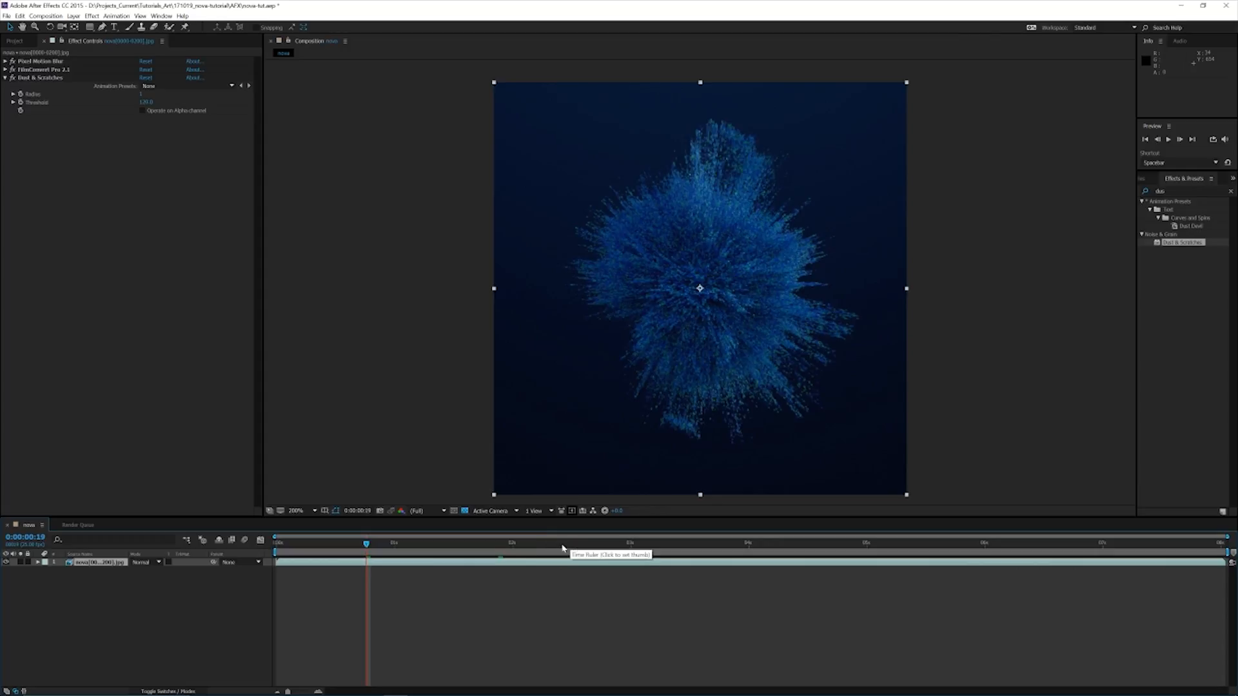
key("period")
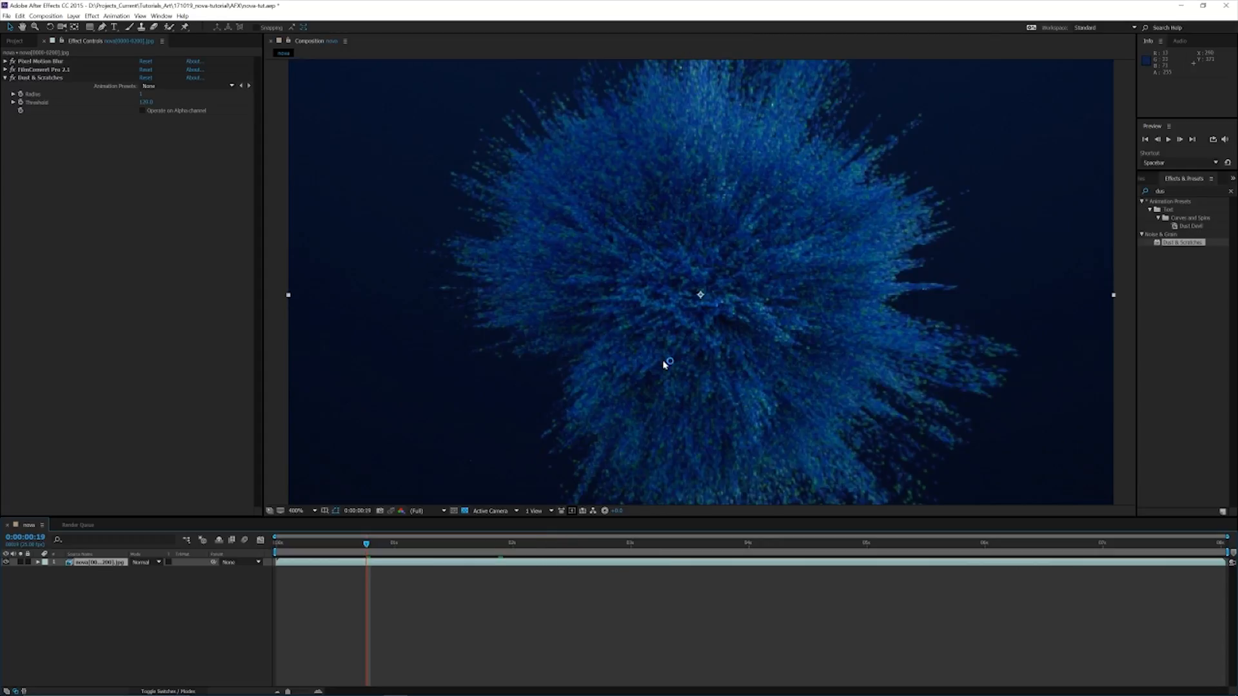
left_click_drag(762, 157, 754, 240)
left_click(146, 102)
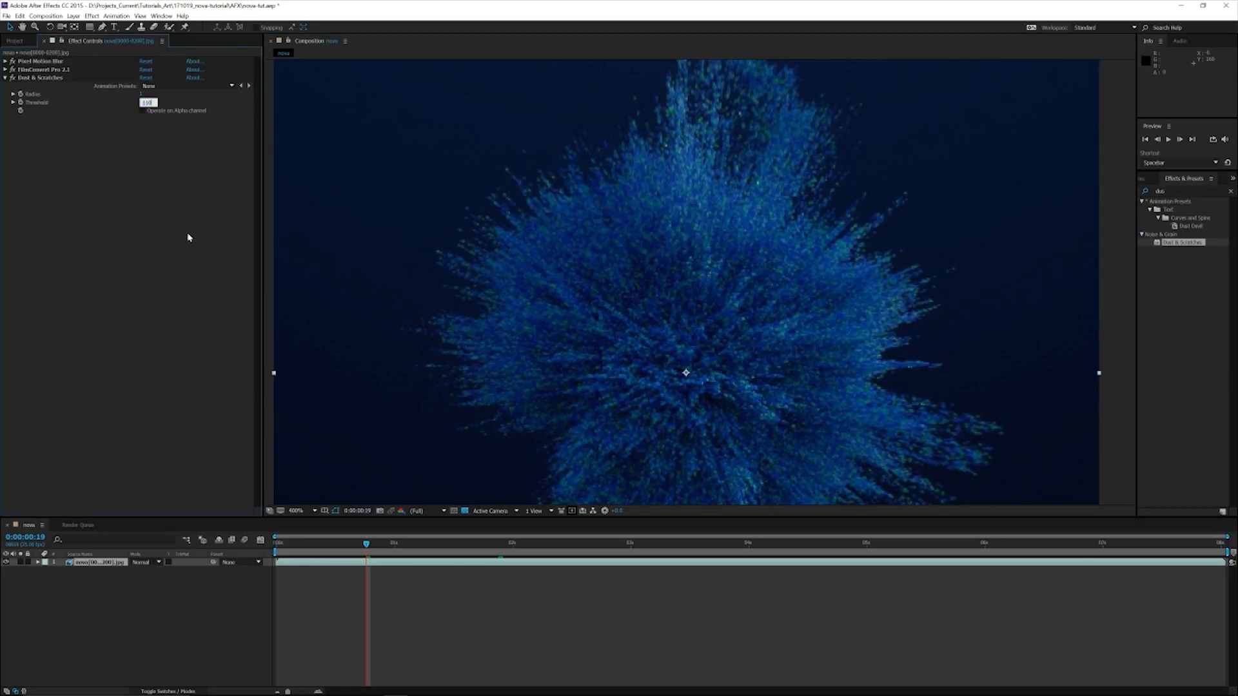
key("Return")
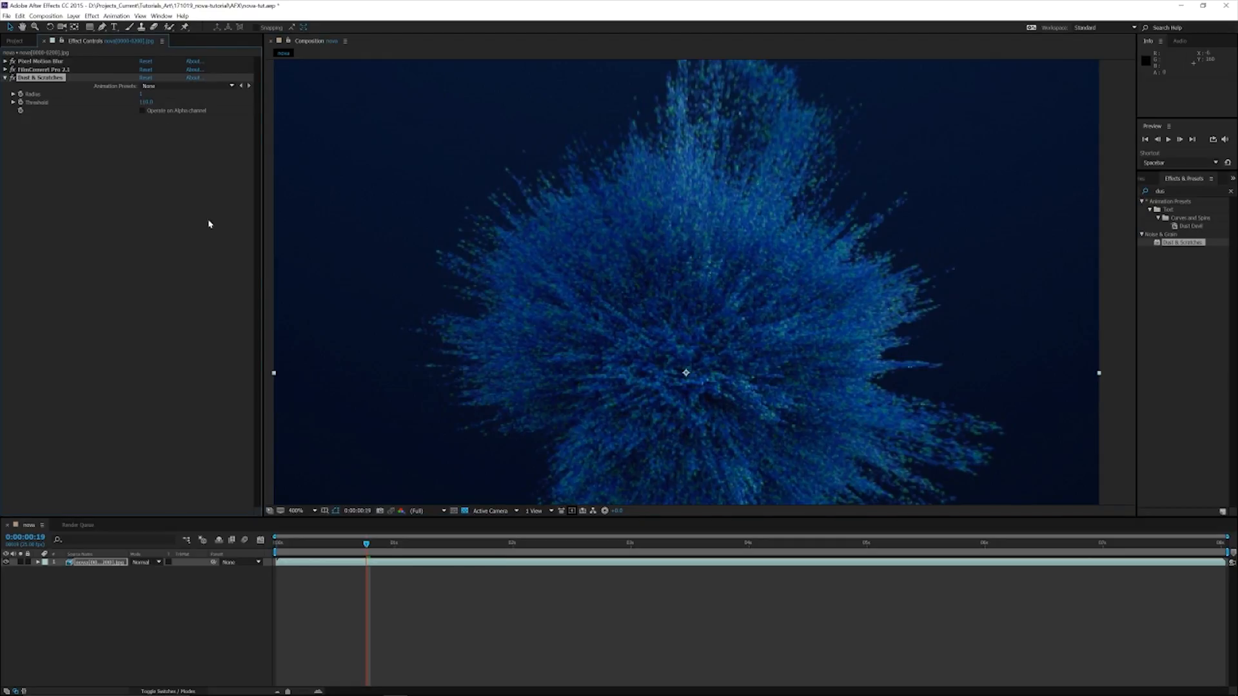
Review the filtered explosion at 0:00:01:16 and 0:00:02:07, and preview the animation from the start.
middle_click_drag(771, 341, 794, 275)
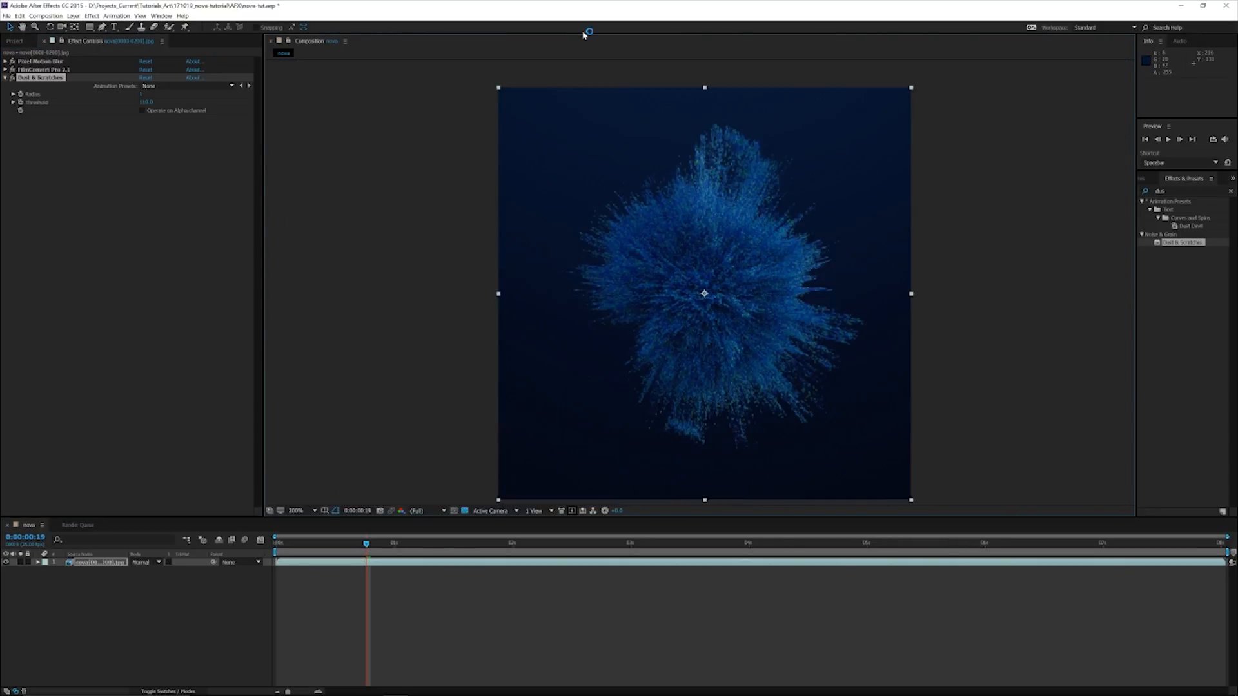
left_click(470, 552)
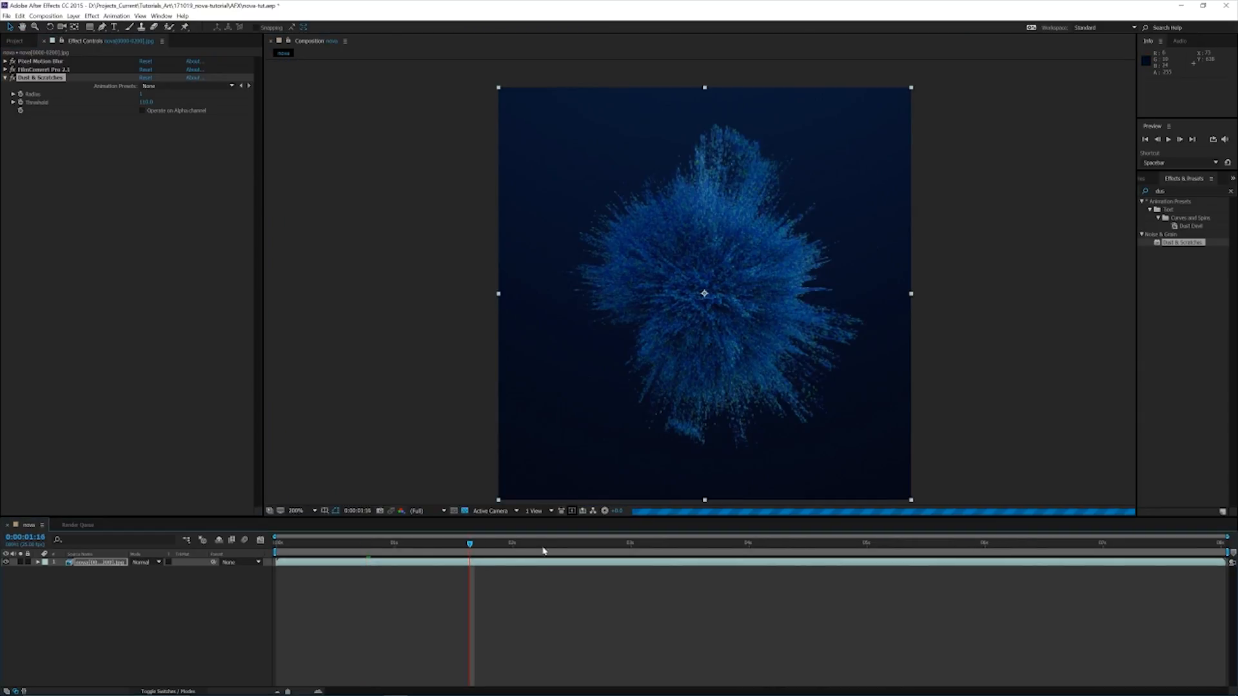
left_click(544, 545)
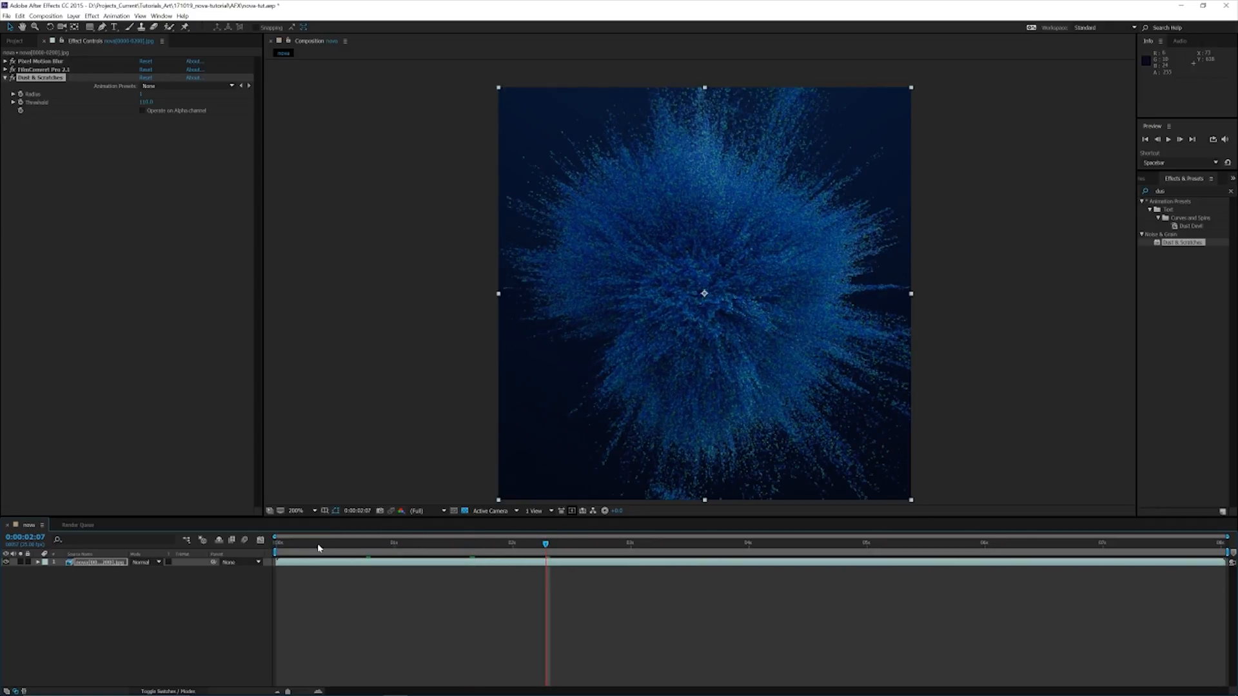
key("space")
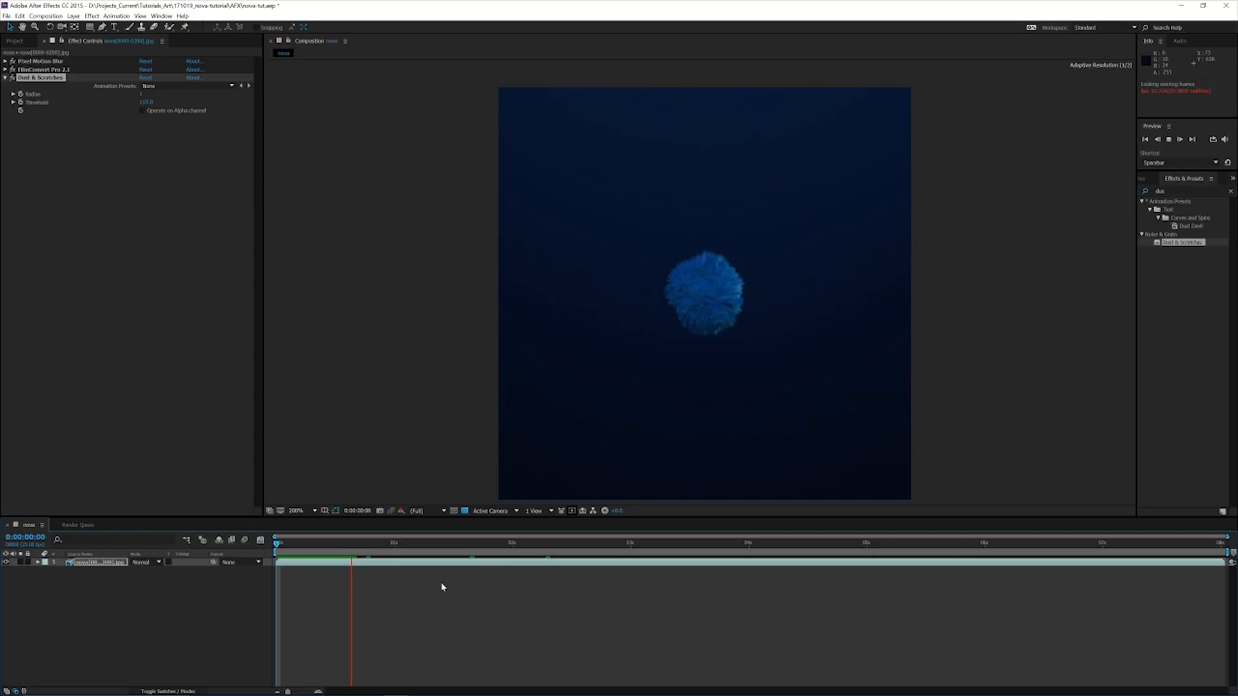
key("space")
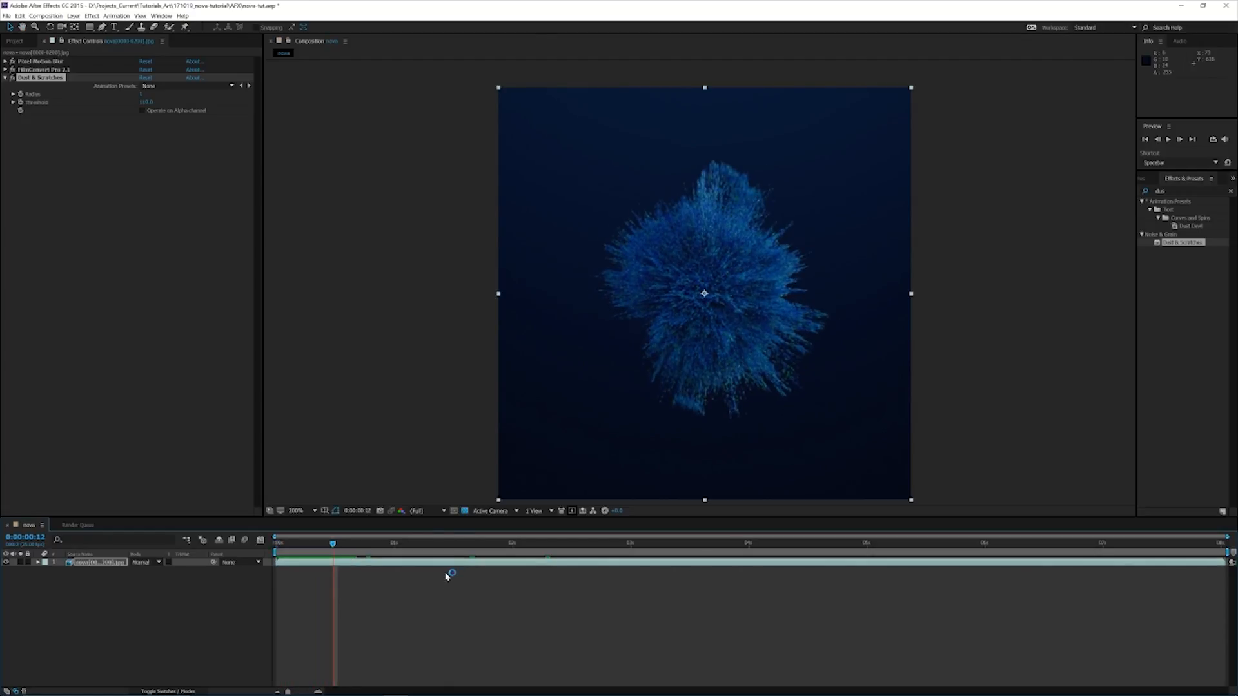
Set the Dust & Scratches threshold to 100 and preview the result.
left_click(144, 102)
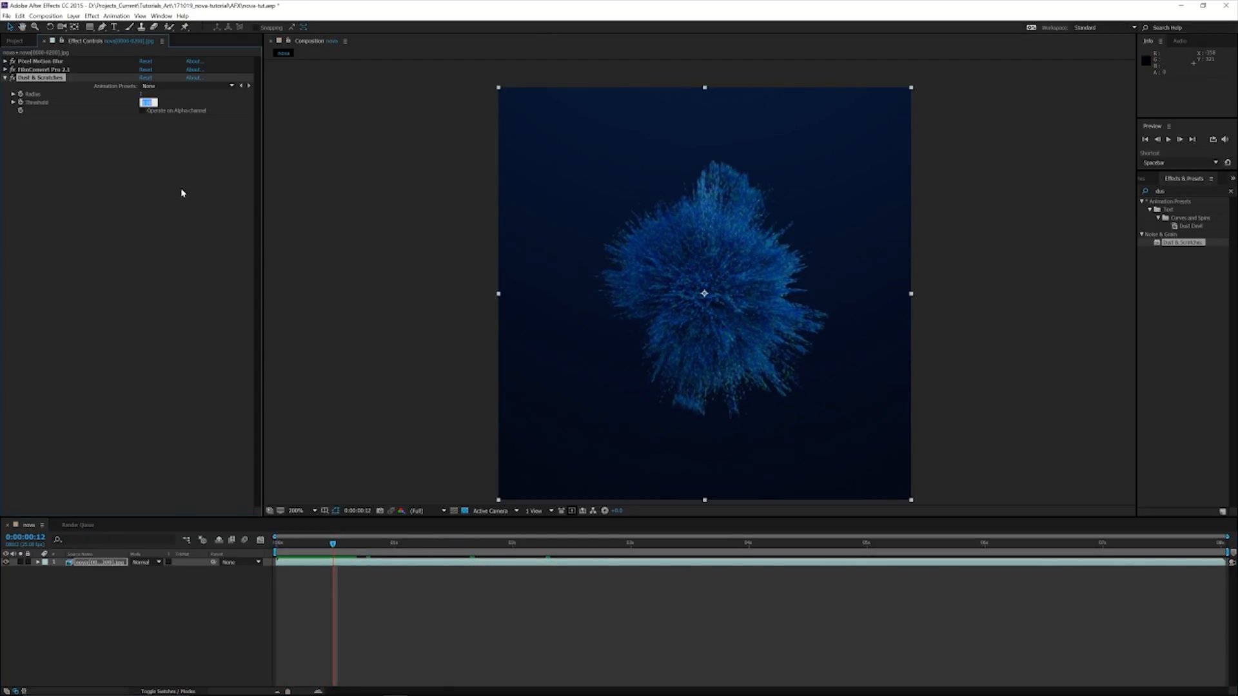
key("Return")
left_click(372, 588)
key("space")
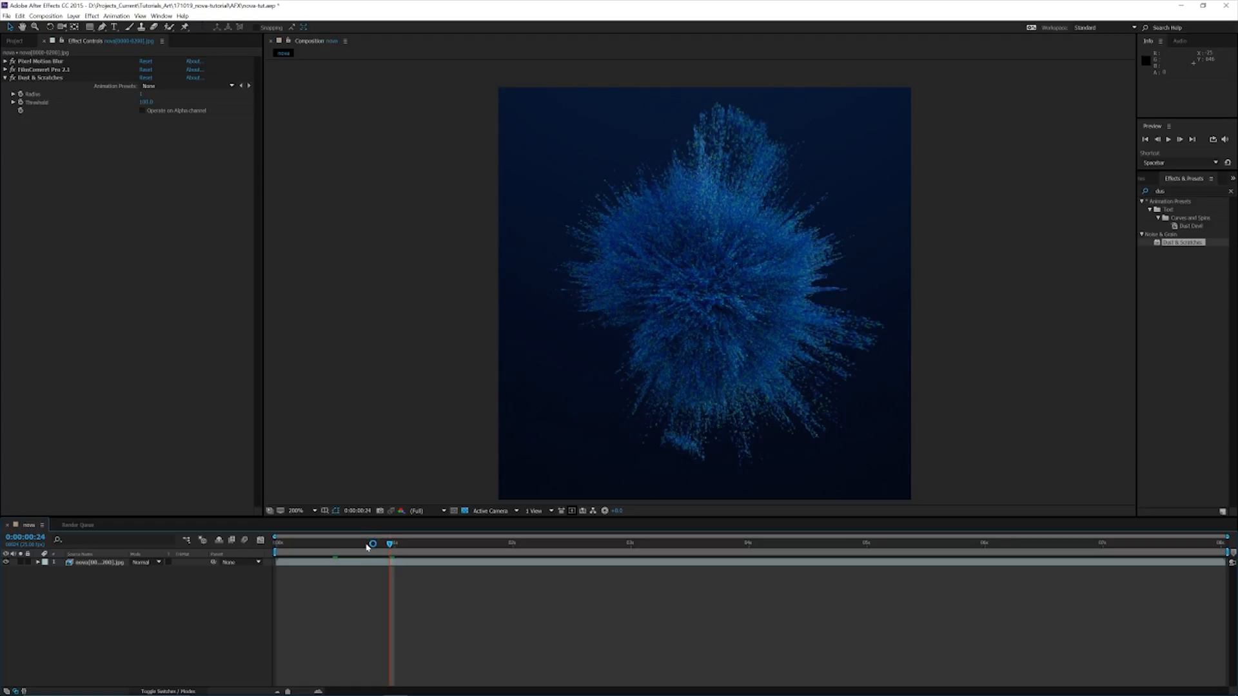
Return to the first frame and play the opening of the explosion repeatedly to check the motion.
left_click_drag(347, 545, 277, 545)
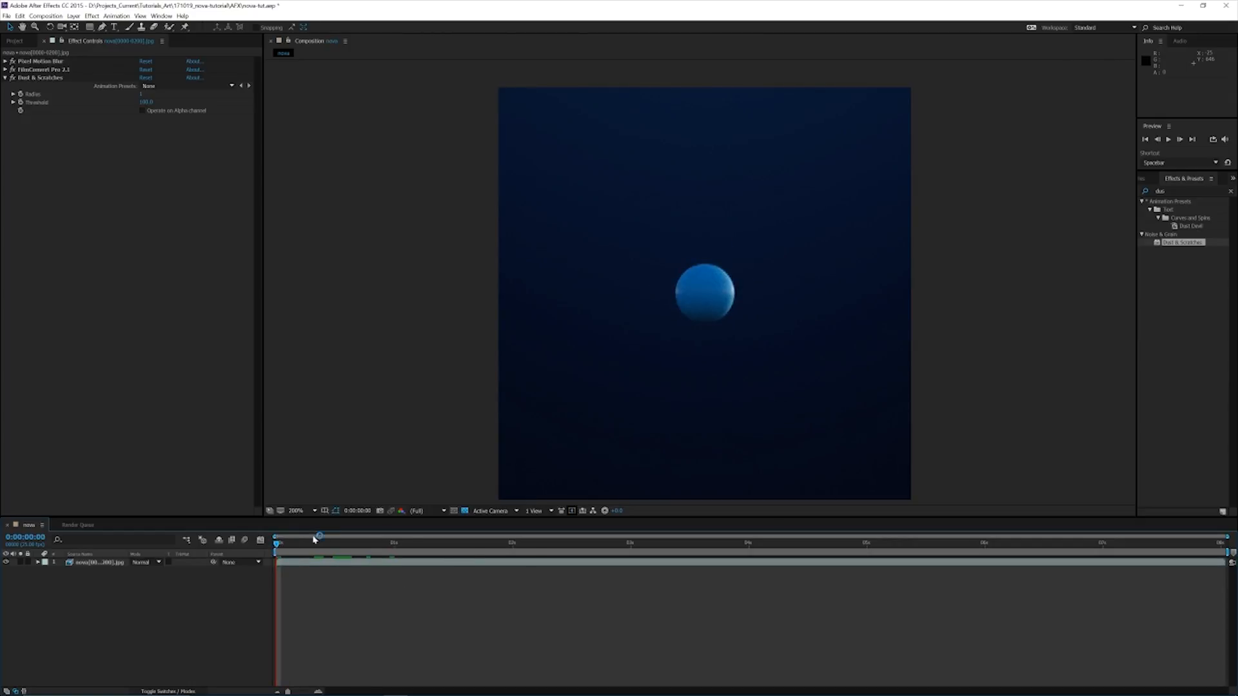
key("space")
key("space")
left_click_drag(278, 545, 276, 546)
key("space")
key("space")
key("space")
key("space")
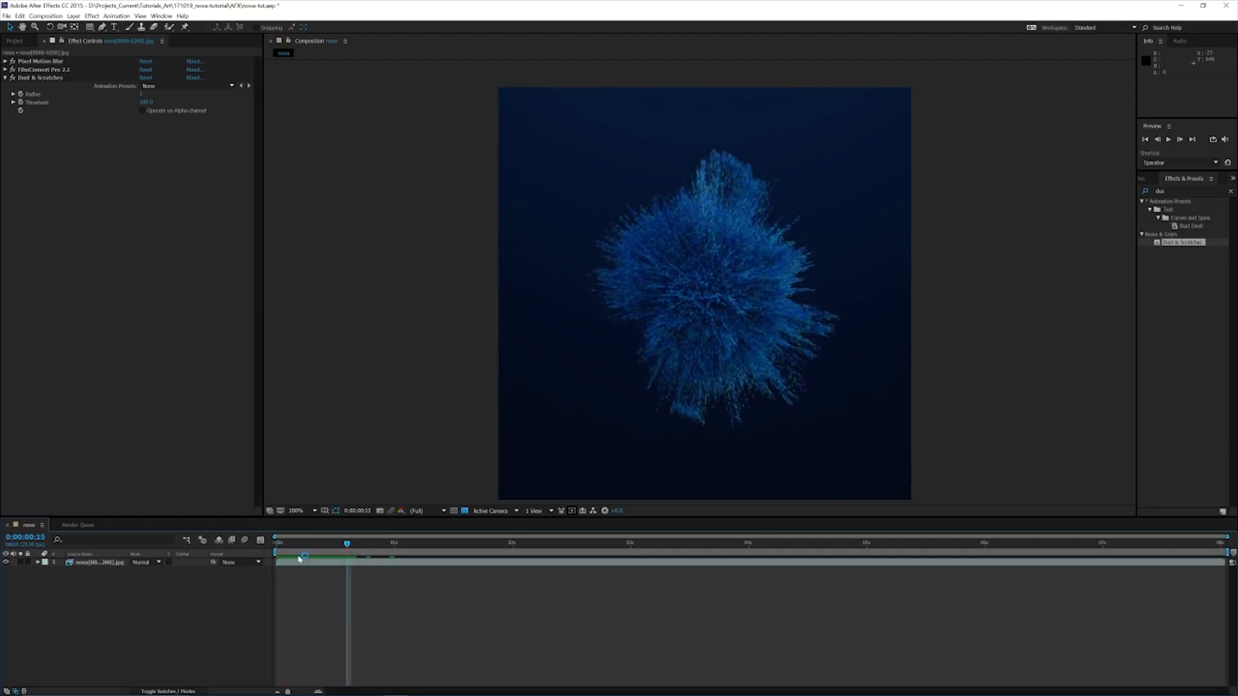
key("space")
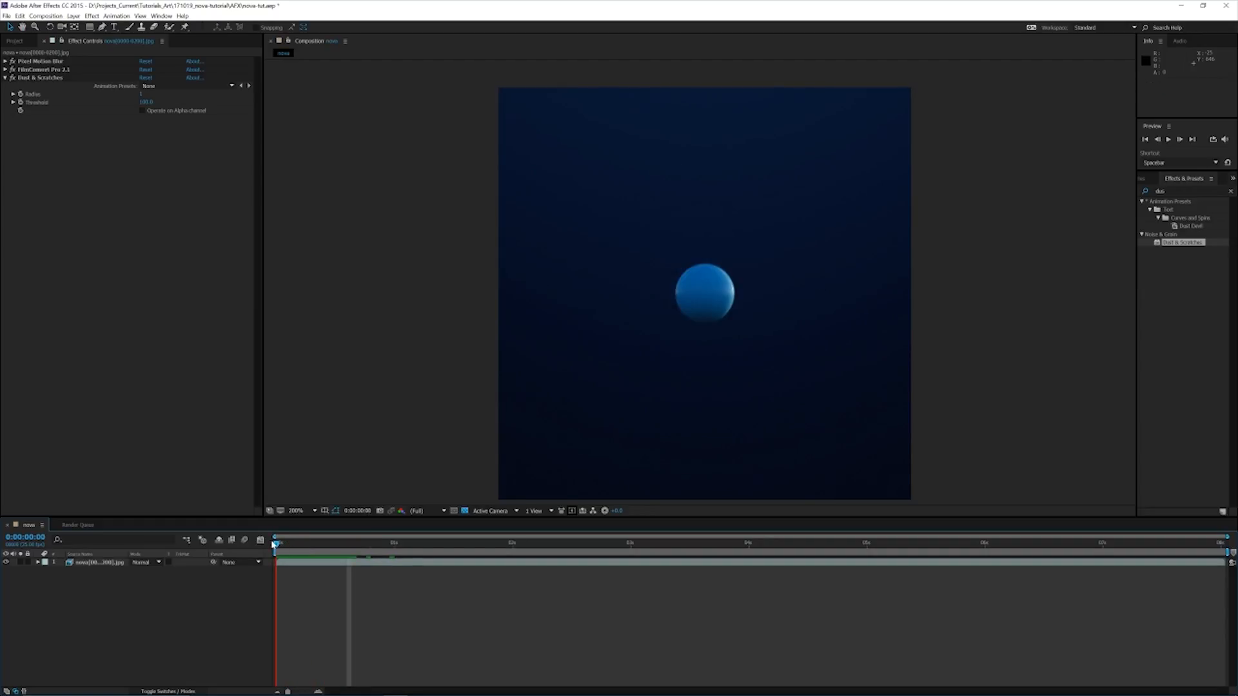
Trim the work area's start to 0:00:00:01 and scrub through the end, 0:00:05:22 and 0:00:02:19 to review the sequence.
left_click(277, 552)
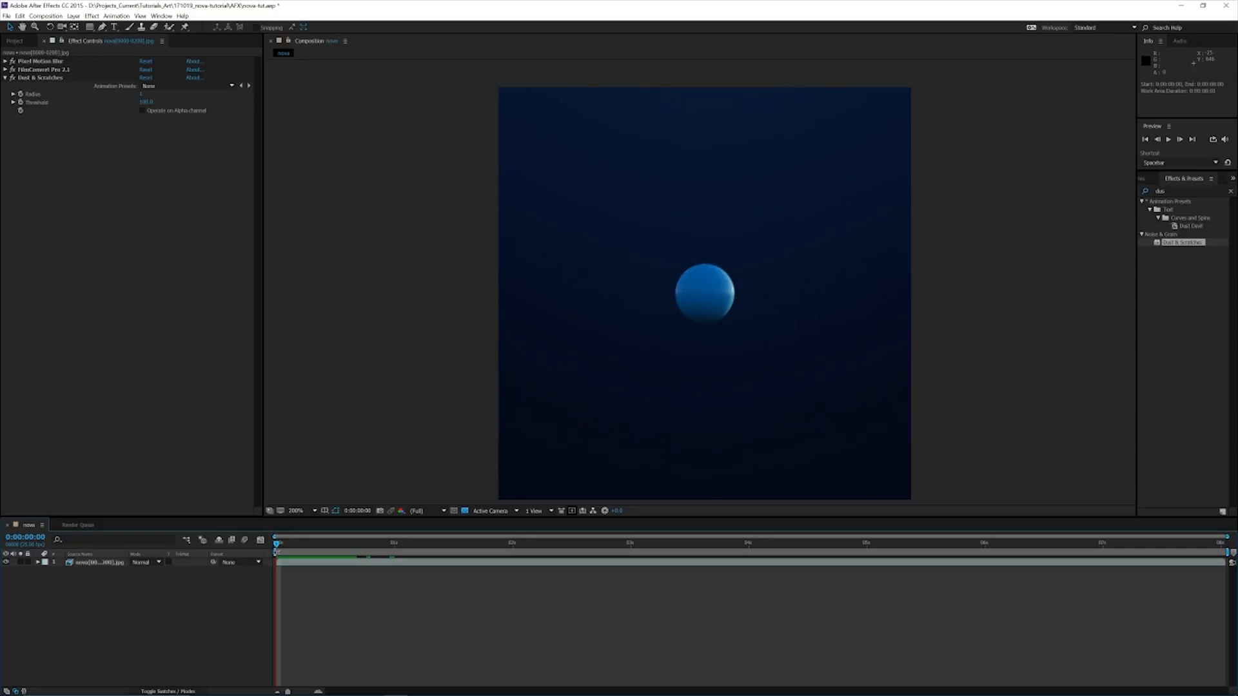
left_click_drag(279, 543, 1234, 547)
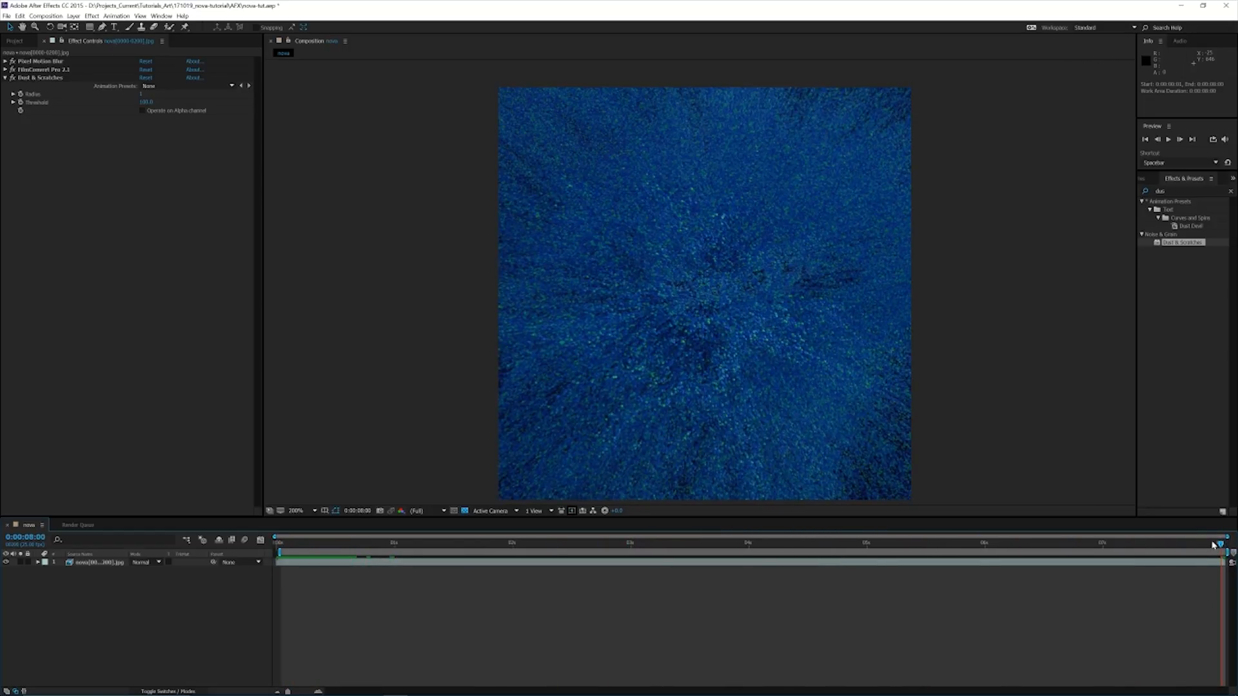
left_click_drag(1219, 544, 971, 546)
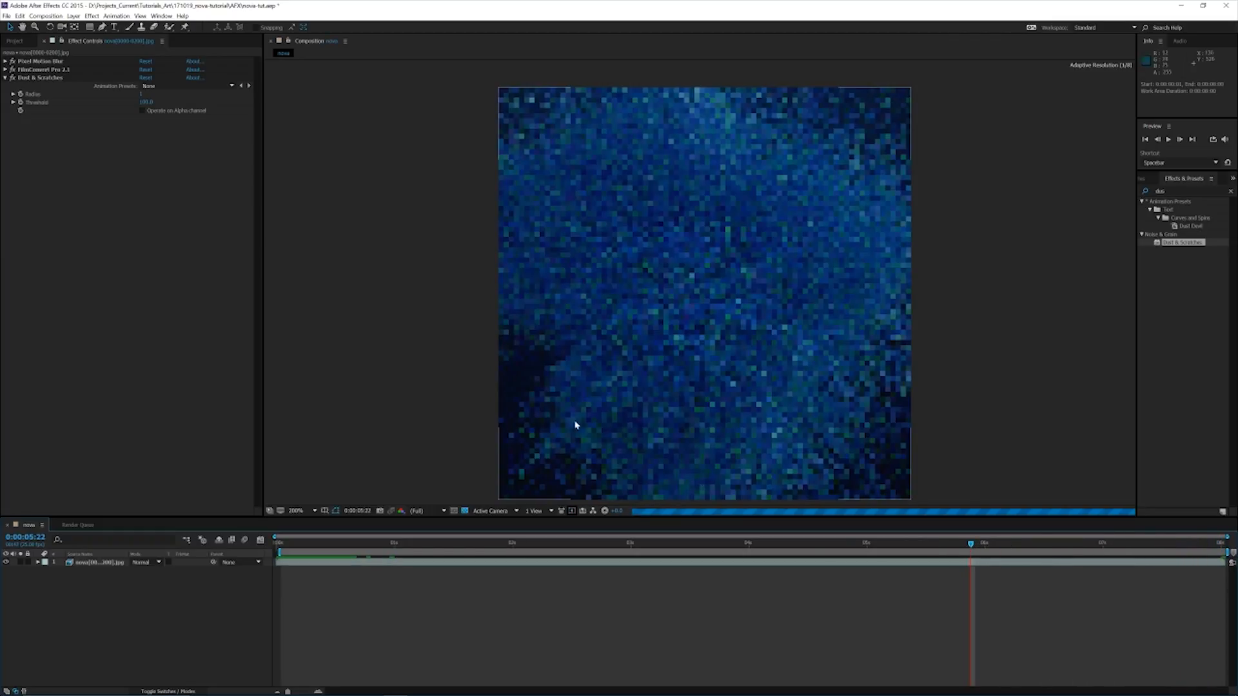
left_click(602, 545)
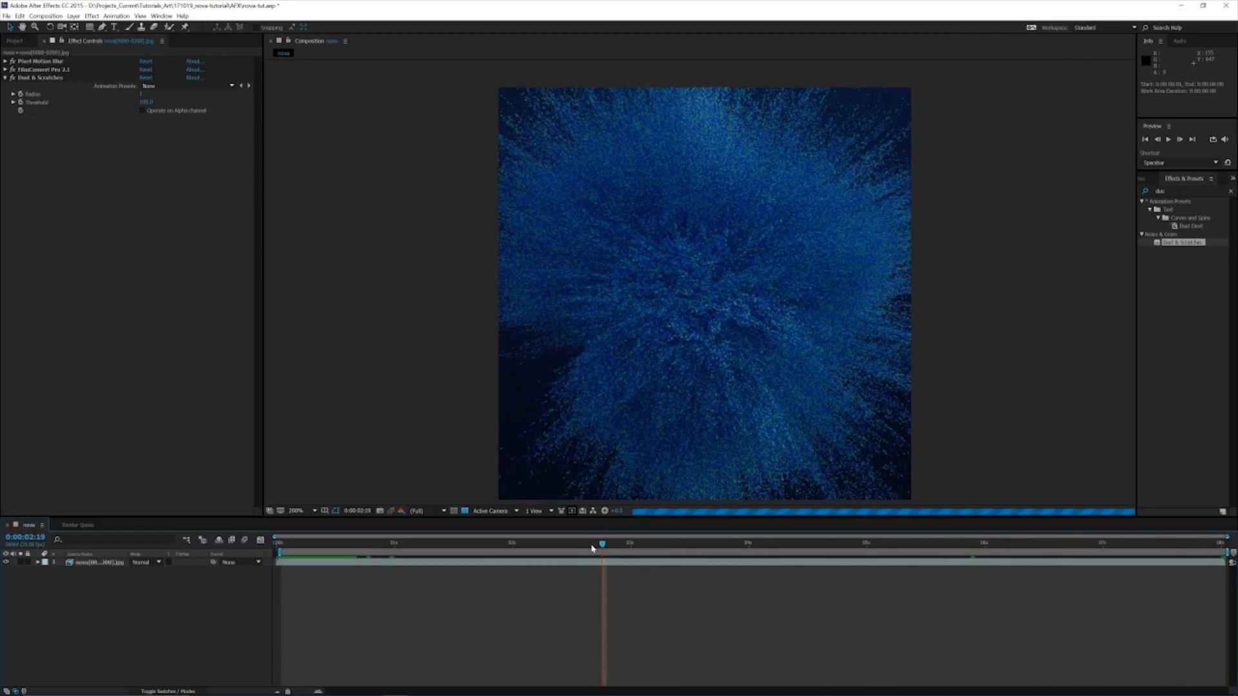
Check the explosion at 0:00:01:21, and add the nova composition to the render queue.
left_click(494, 545)
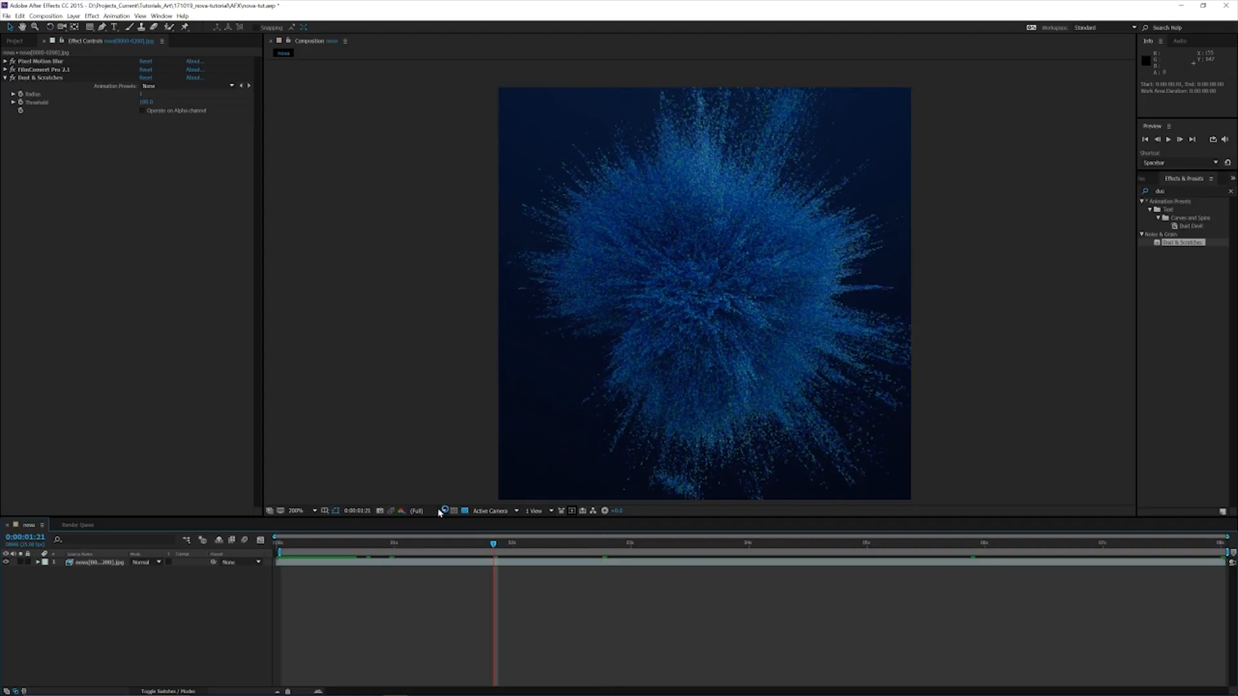
left_click(8, 16)
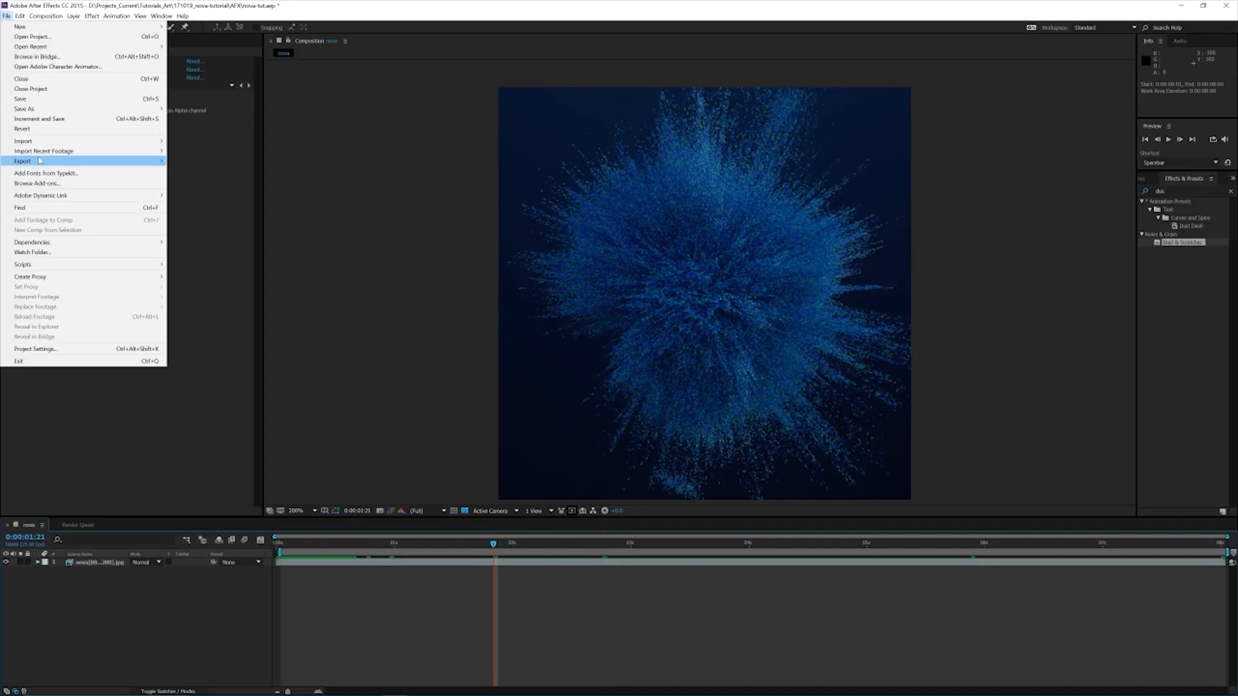
mouse_move(45, 161)
left_click(206, 171)
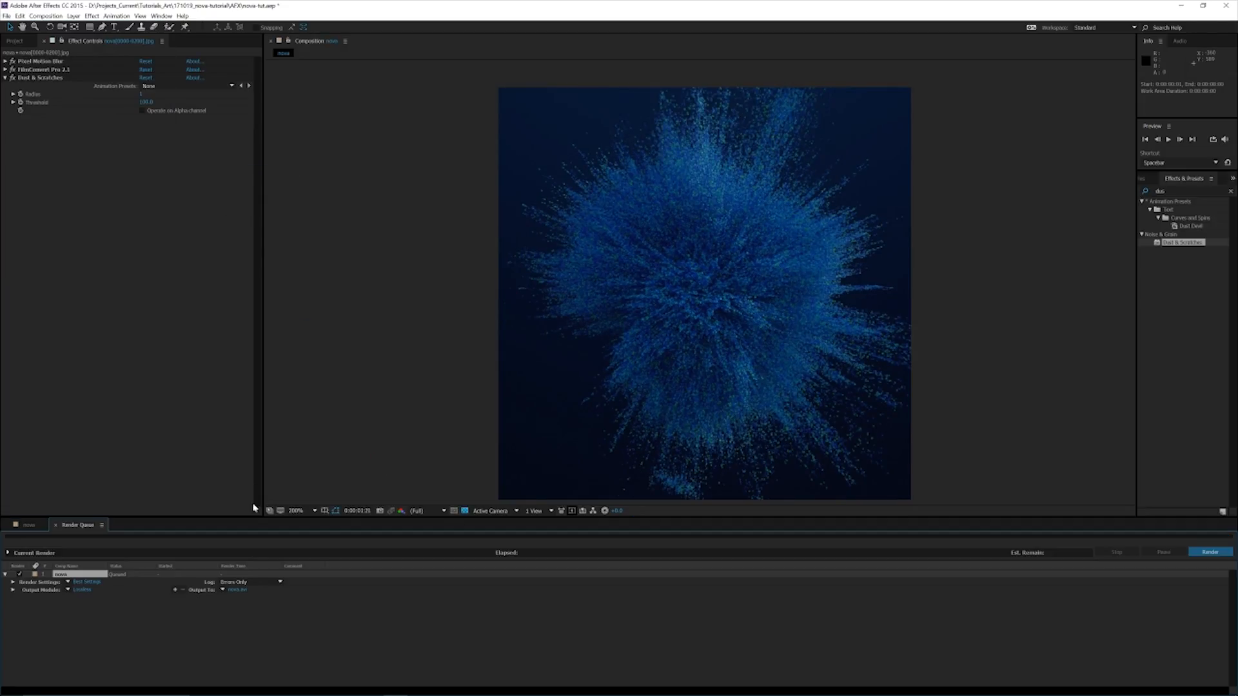
Configure the nova render's output module as QuickTime with the H.264 codec at quality 100, and choose its audio output mode.
left_click(82, 590)
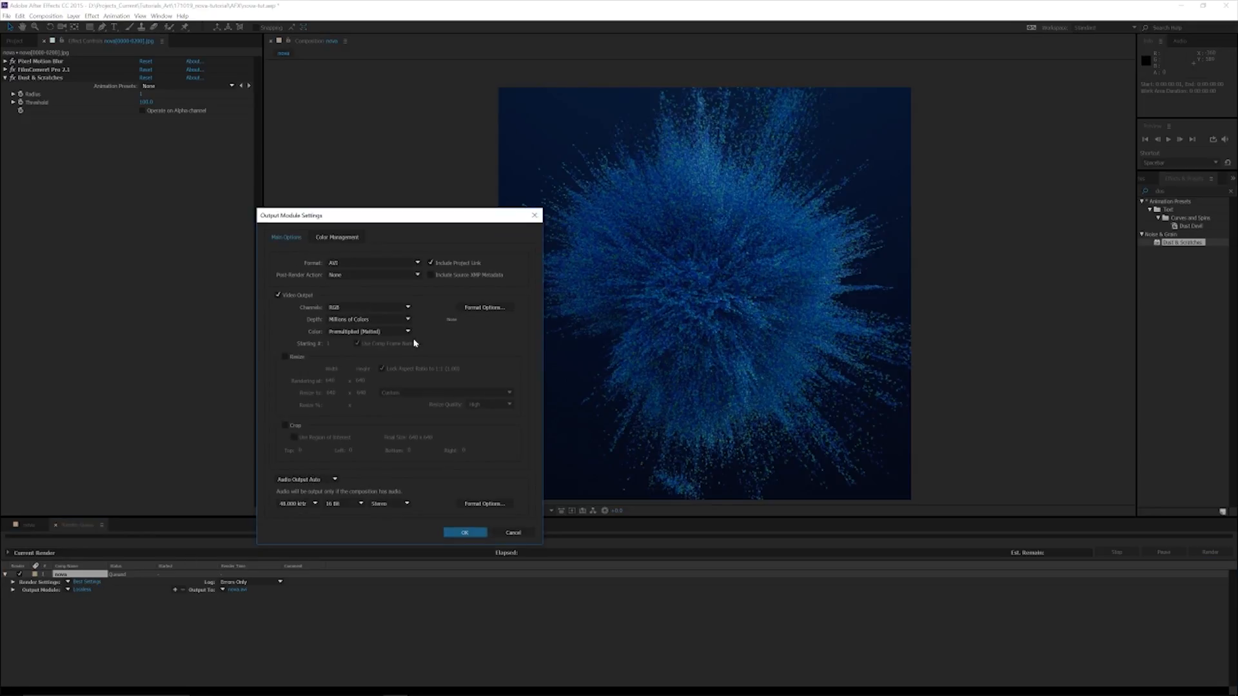
left_click(385, 263)
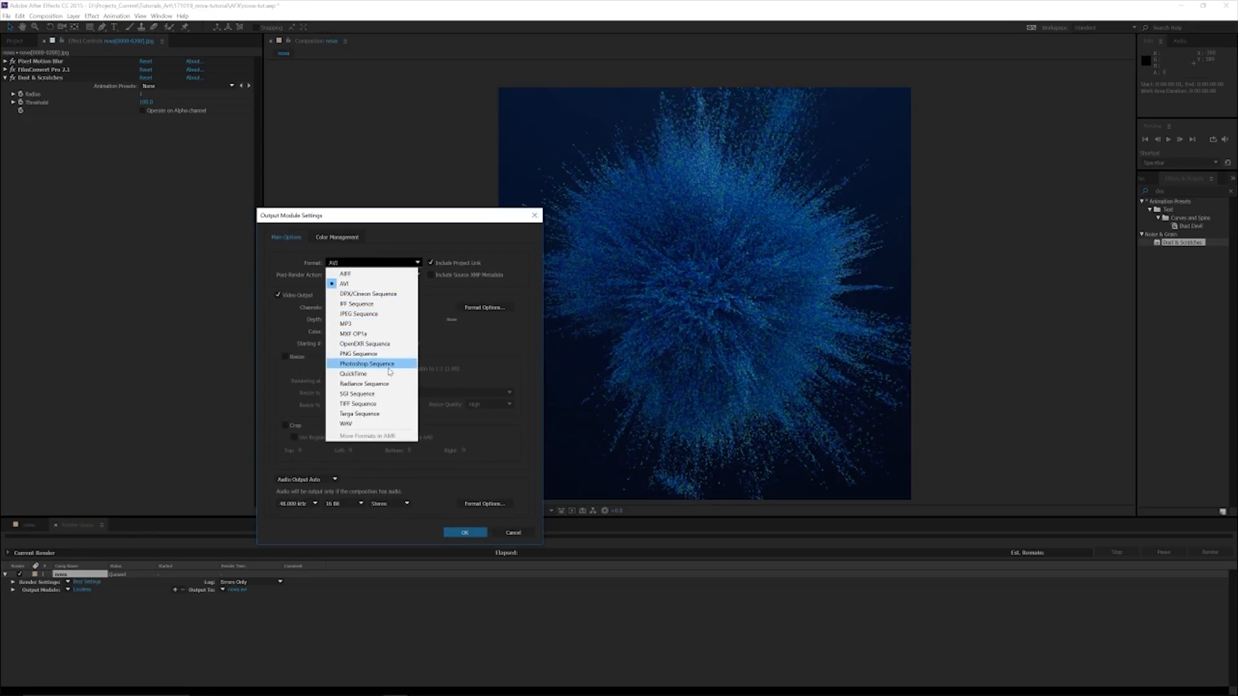
left_click(389, 374)
left_click(485, 308)
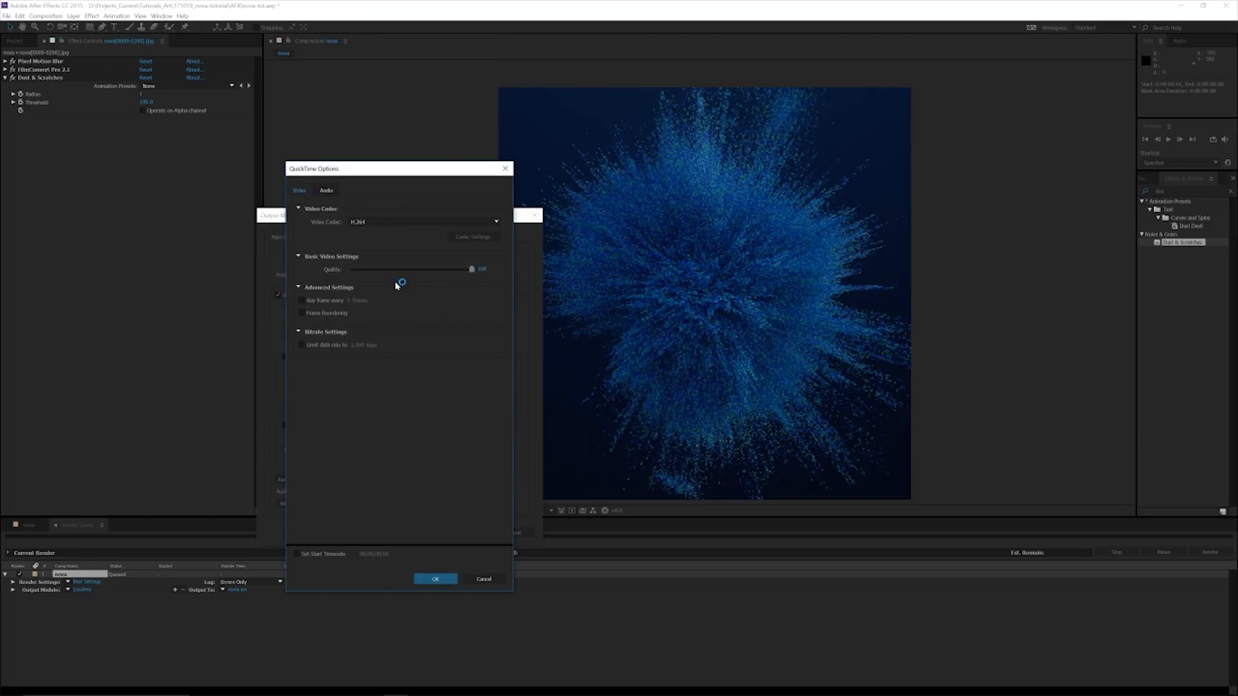
left_click(447, 578)
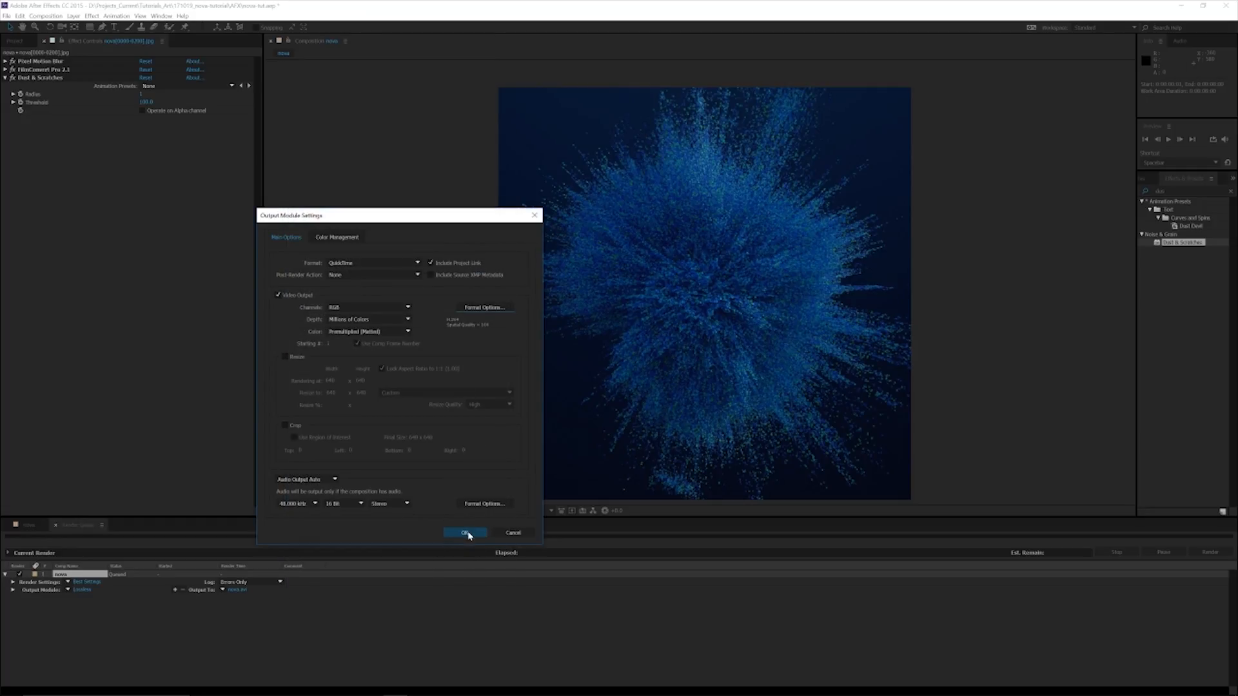
left_click(322, 479)
left_click(316, 510)
left_click(454, 533)
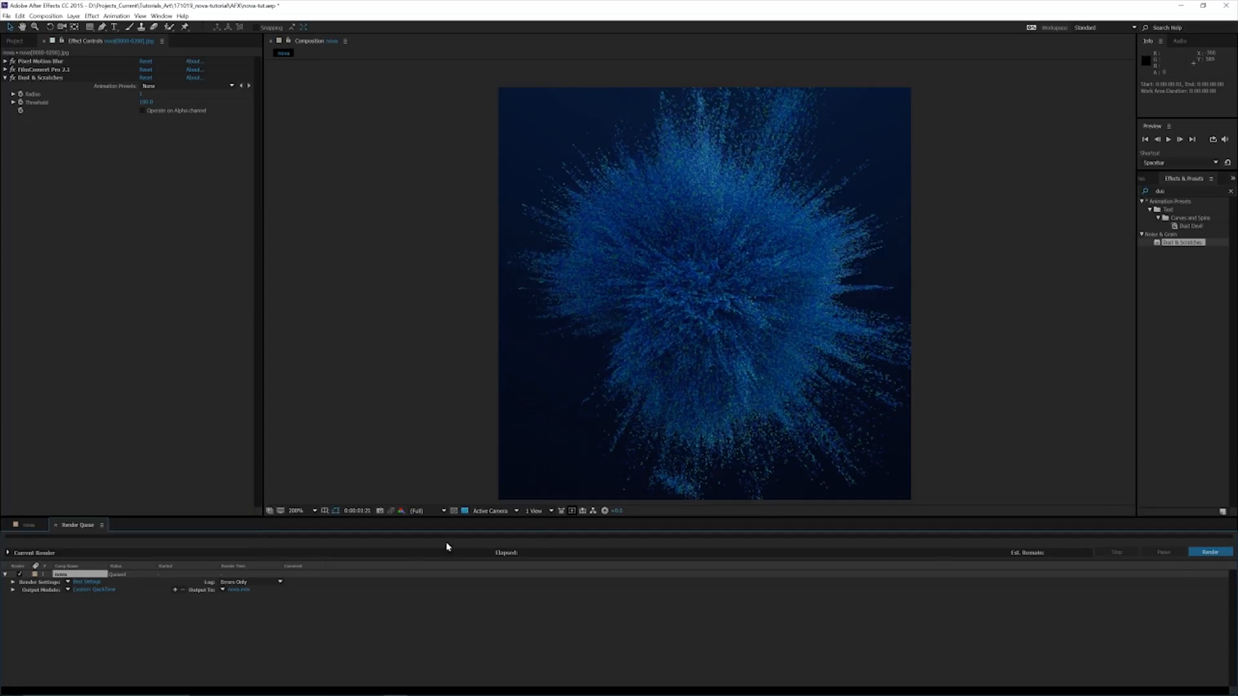